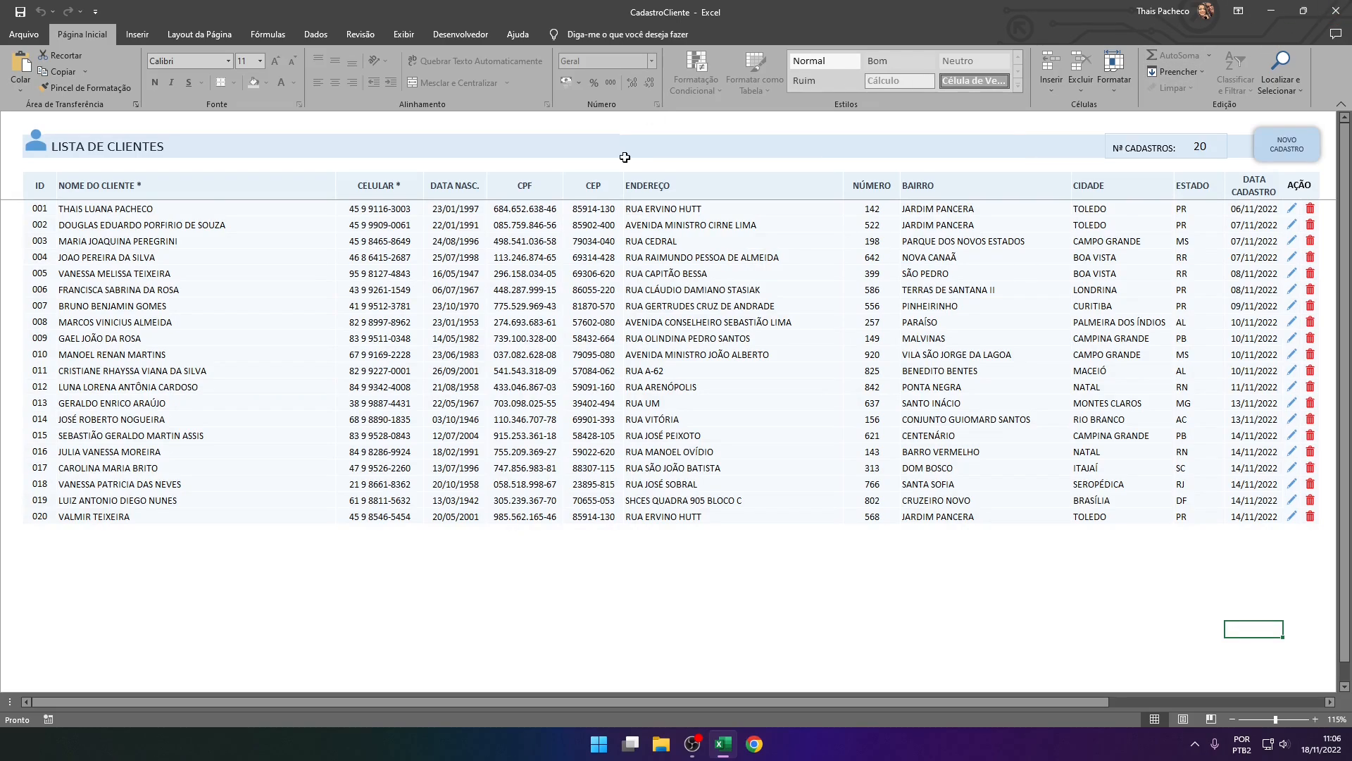
Close the finished client list workbook and start Excel again with a new blank workbook
{"action": "left_click", "coordinate": [1337, 19]}
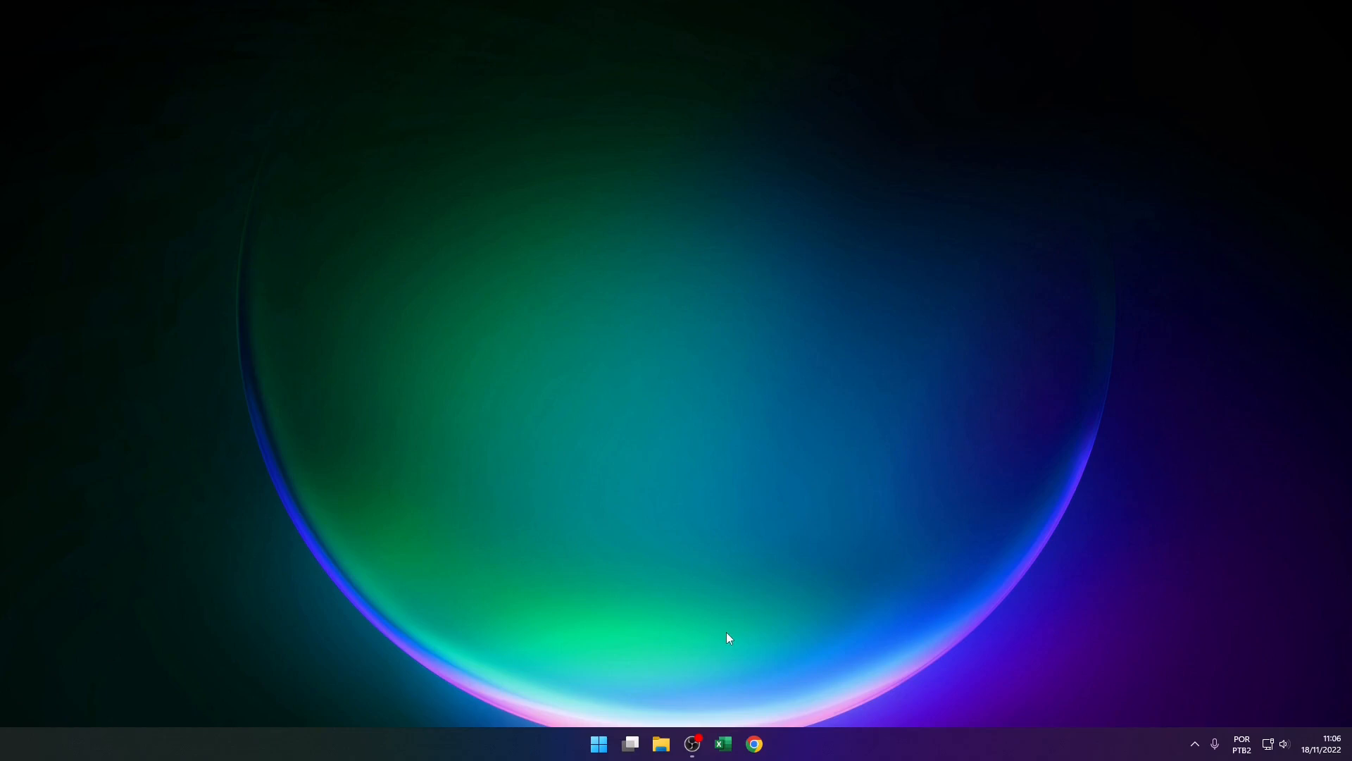
{"action": "left_click", "coordinate": [725, 743]}
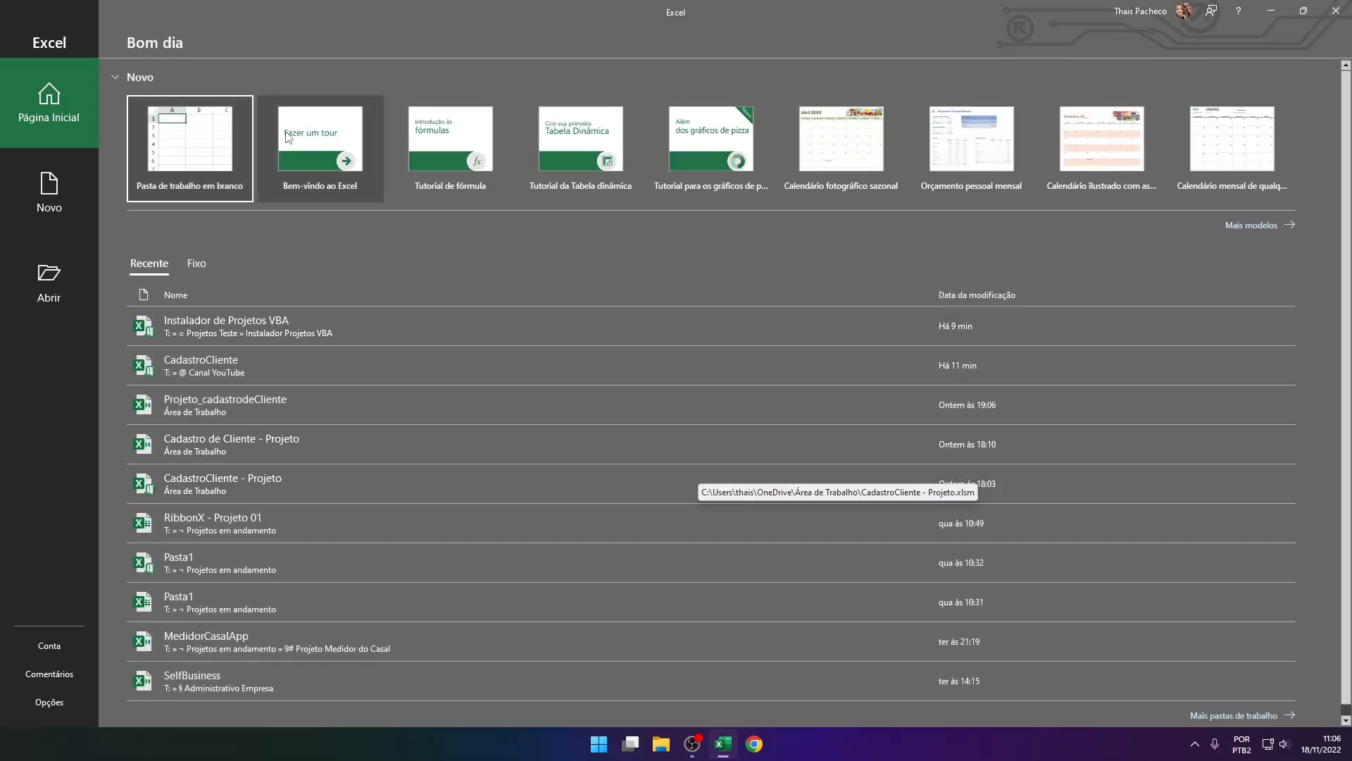
{"action": "left_click", "coordinate": [183, 163]}
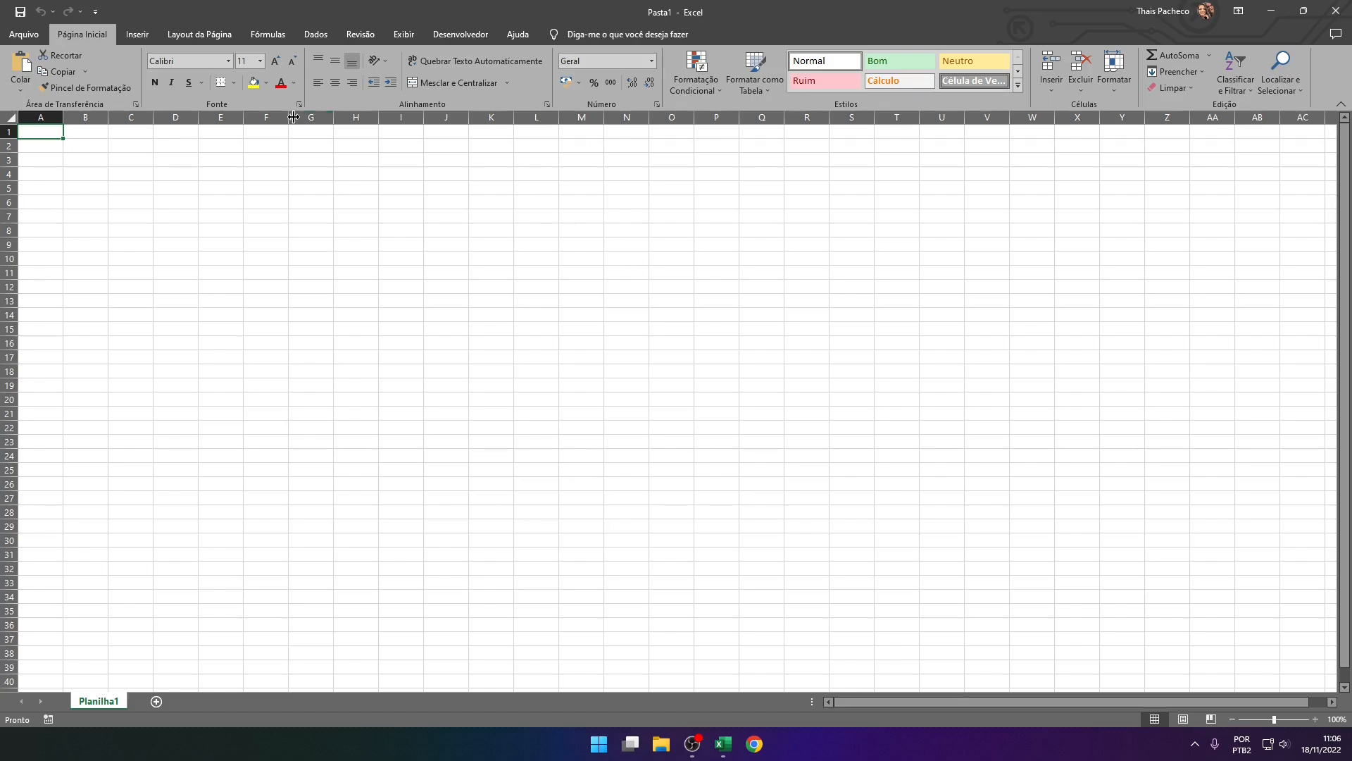
Start saving the blank workbook as a new file in the Área de Trabalho folder
{"action": "left_click", "coordinate": [23, 34]}
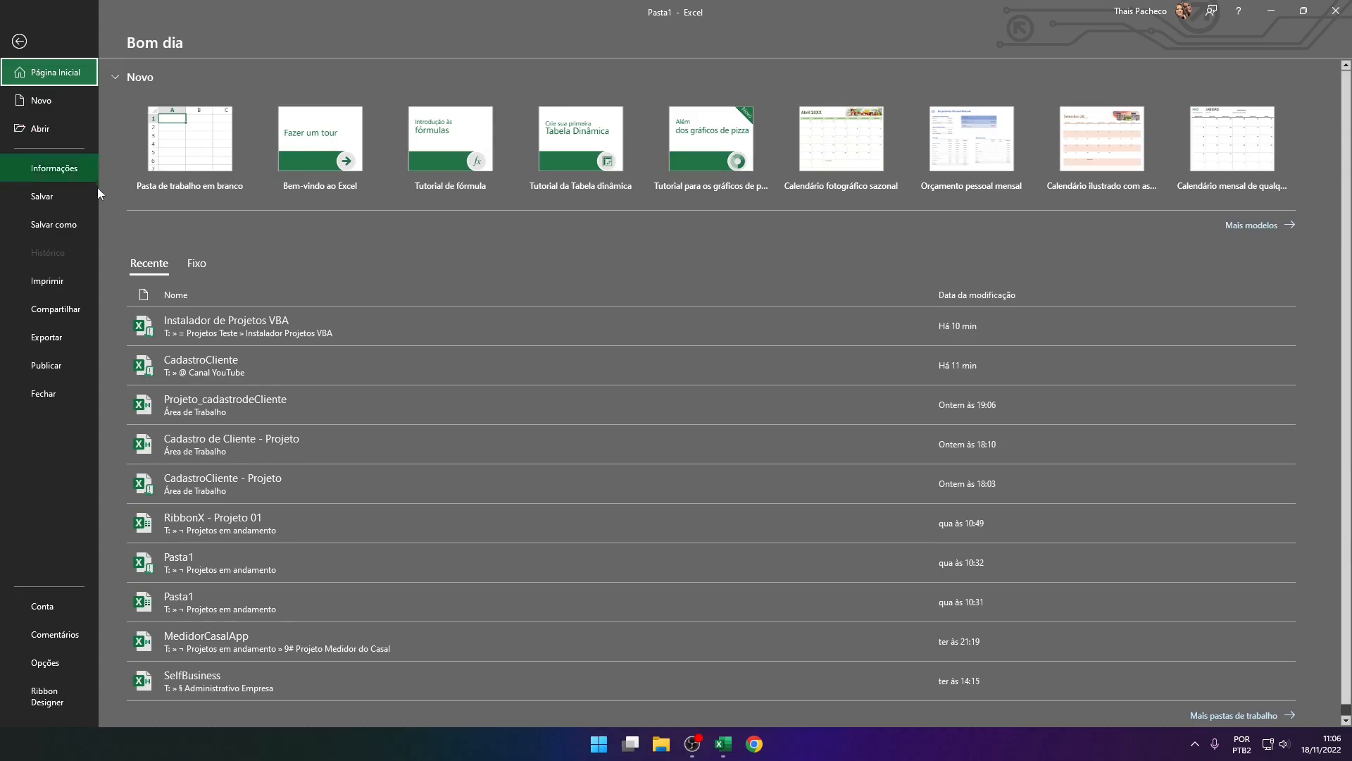
{"action": "left_click", "coordinate": [82, 225]}
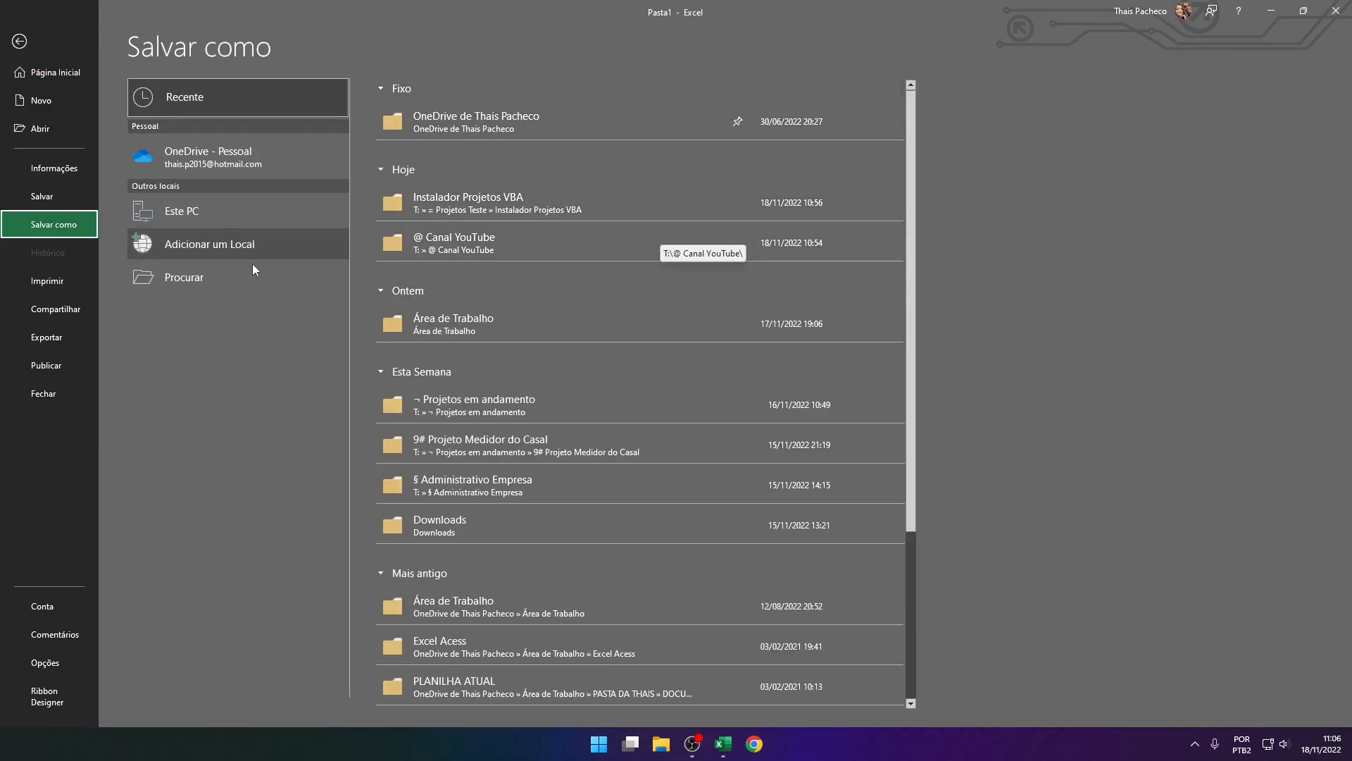
{"action": "left_click", "coordinate": [233, 277]}
{"action": "scroll", "coordinate": [365, 328], "scroll_direction": "up", "scroll_amount": 2}
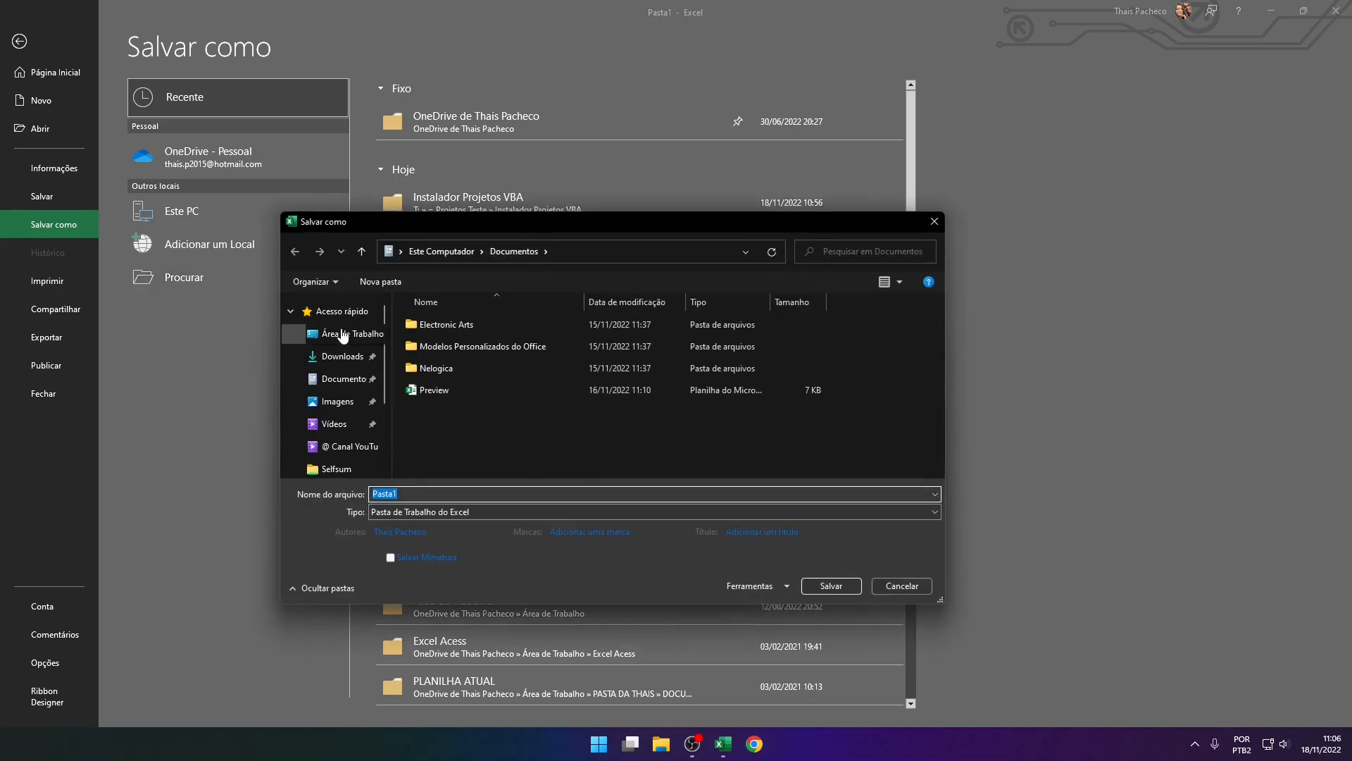
{"action": "left_click", "coordinate": [329, 336]}
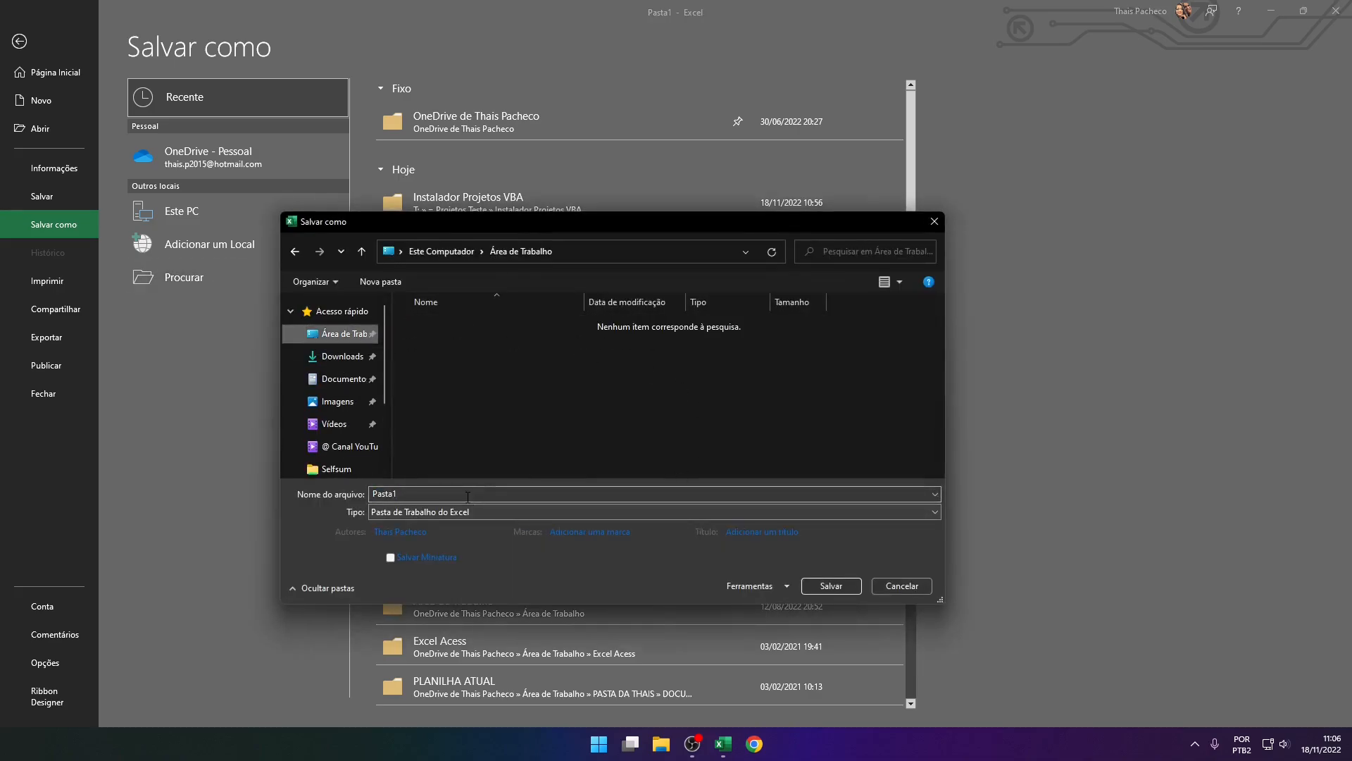
Name the file "Cadastro de cliente - Projeto" and save it as Pasta de Trabalho Binária do Excel
{"action": "double_click", "coordinate": [572, 494]}
{"action": "key", "text": "BackSpace"}
{"action": "type", "text": "Cadas"}
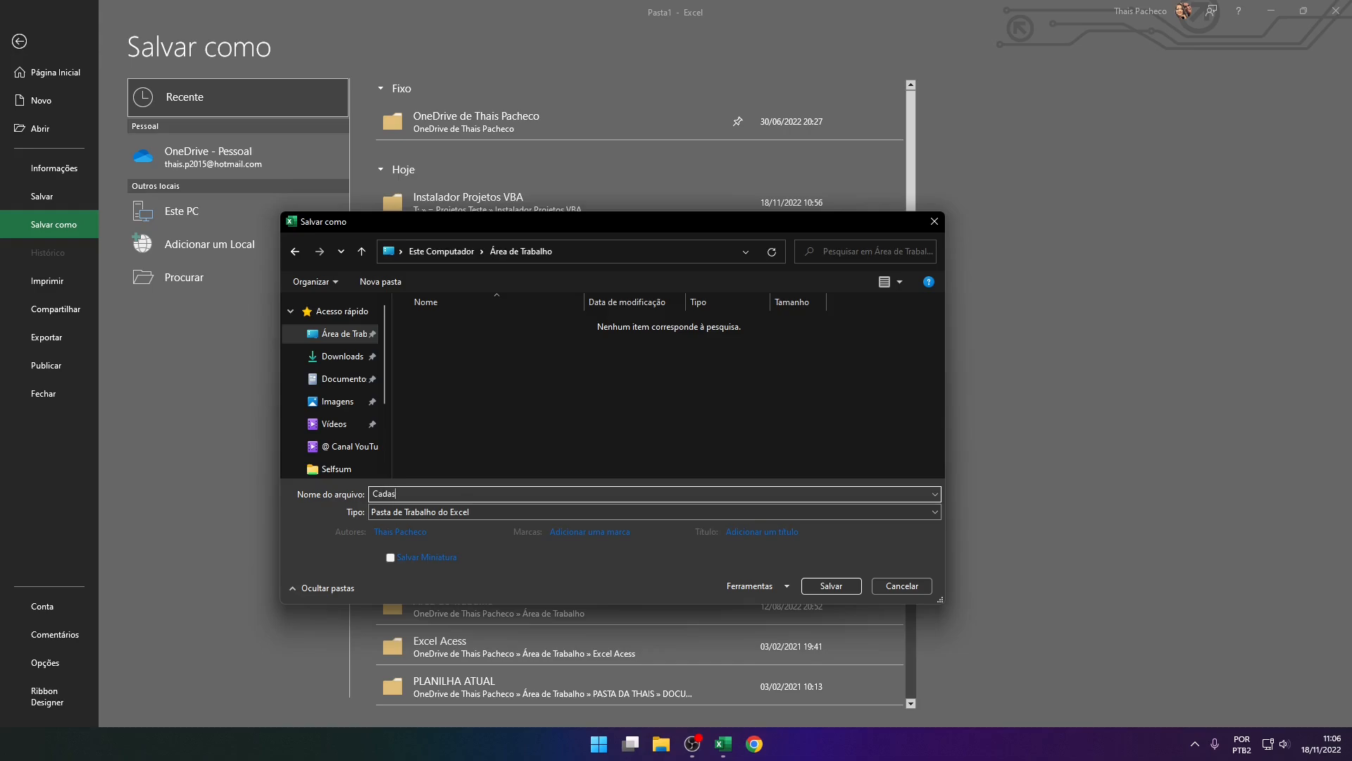
{"action": "type", "text": "tro de cliente - Projeto"}
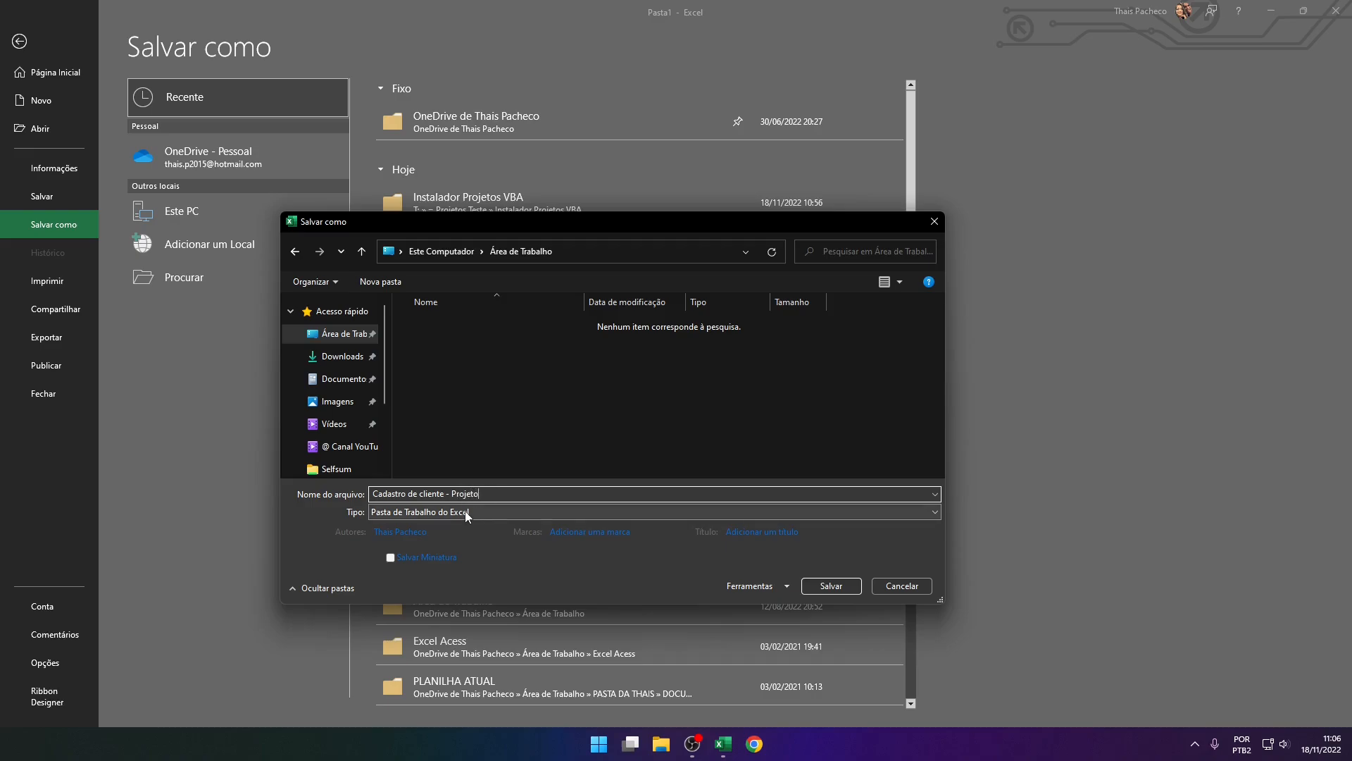
{"action": "left_click", "coordinate": [465, 512]}
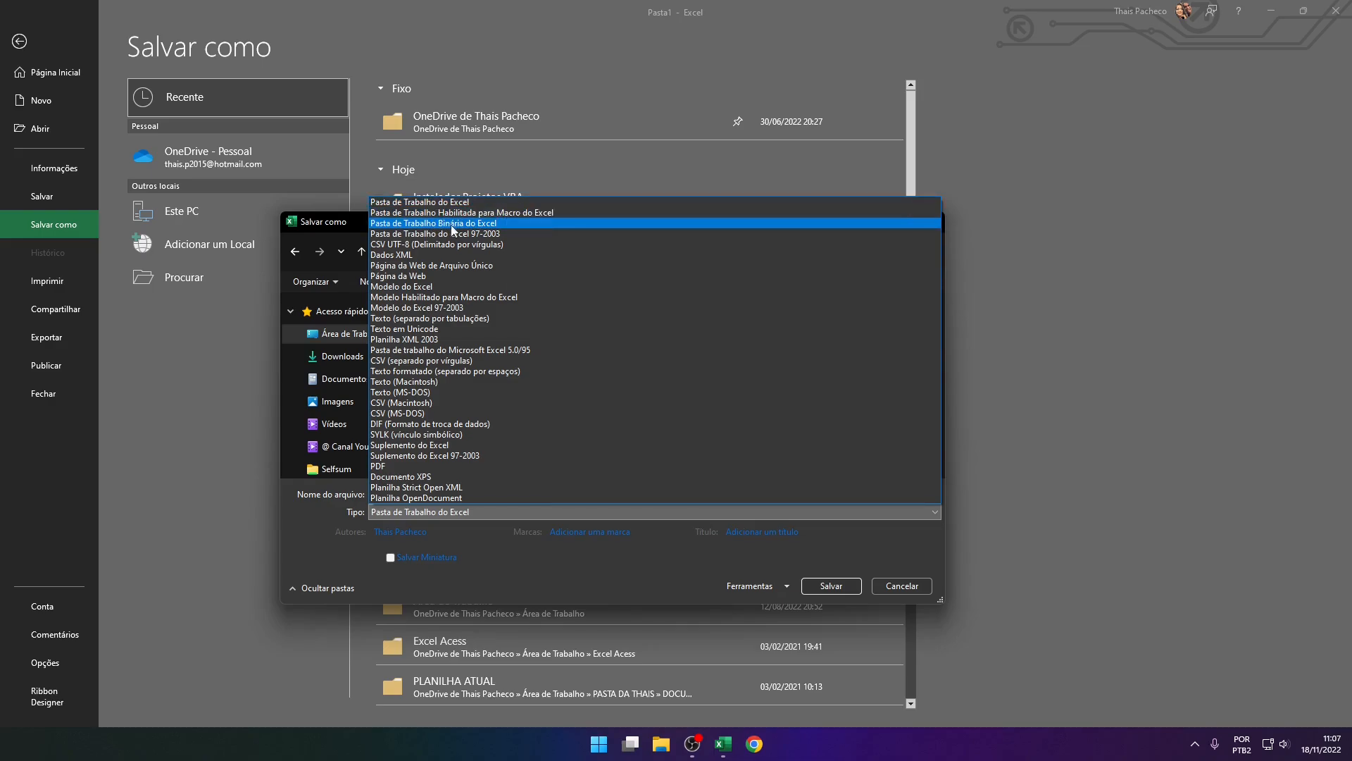
{"action": "left_click", "coordinate": [493, 224]}
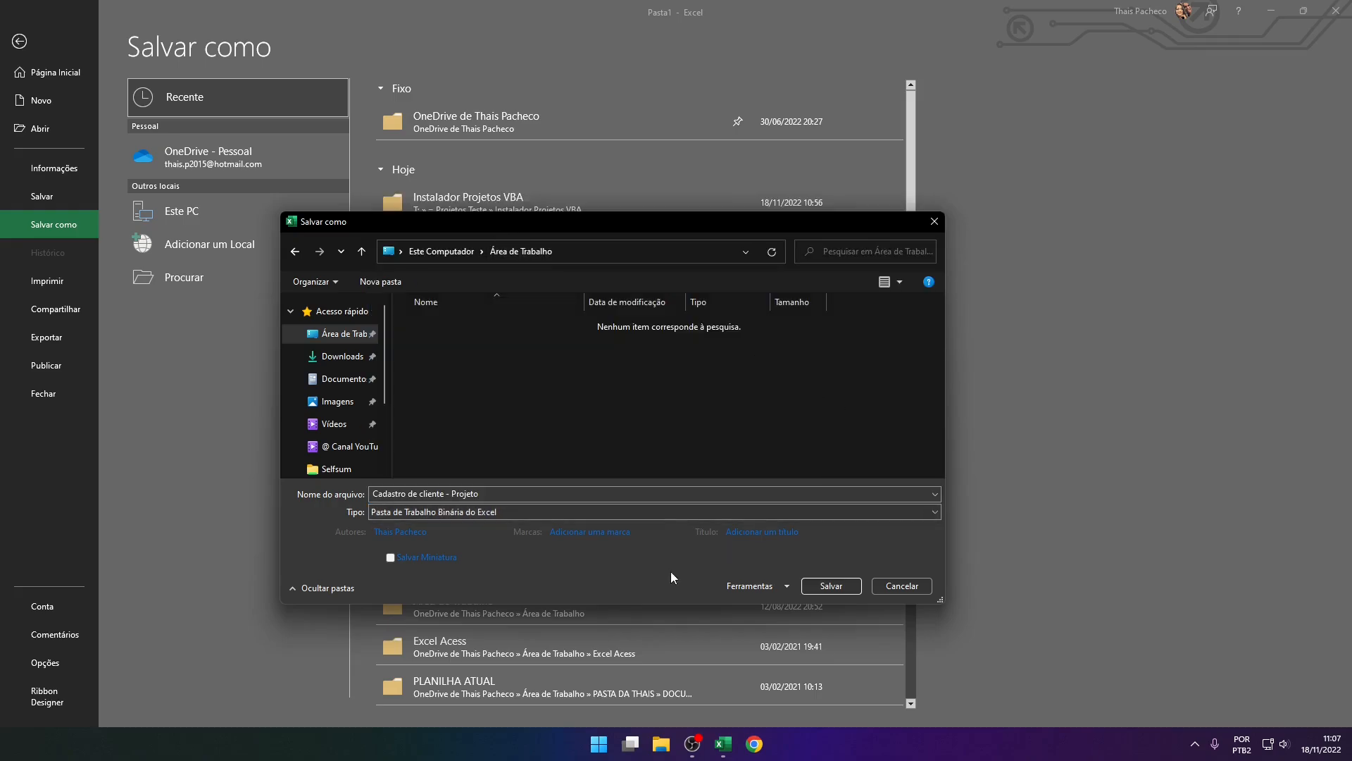
{"action": "left_click", "coordinate": [834, 590]}
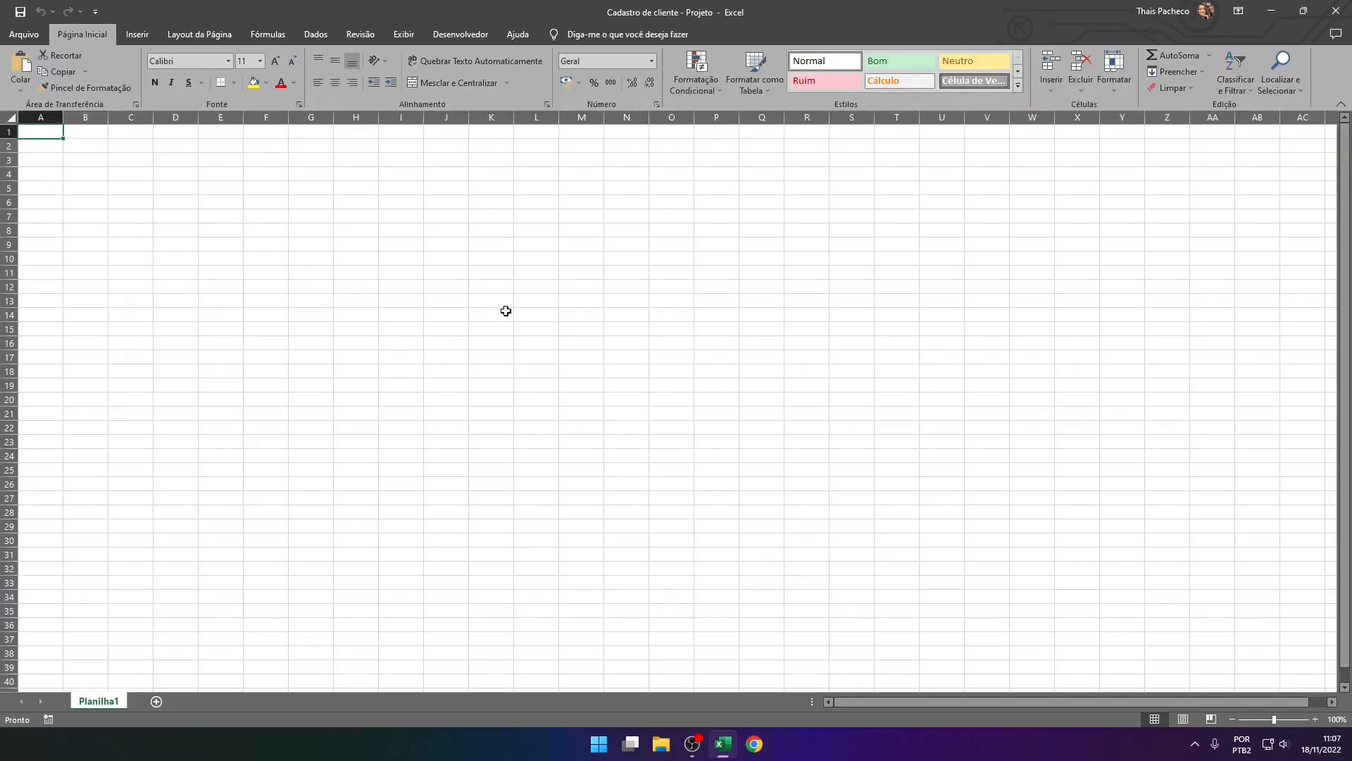
Narrow column A to roughly half its width as a margin for the sheet
{"action": "double_click", "coordinate": [456, 16]}
{"action": "left_click", "coordinate": [1000, 112]}
{"action": "left_click_drag", "start_coordinate": [62, 117], "coordinate": [43, 143]}
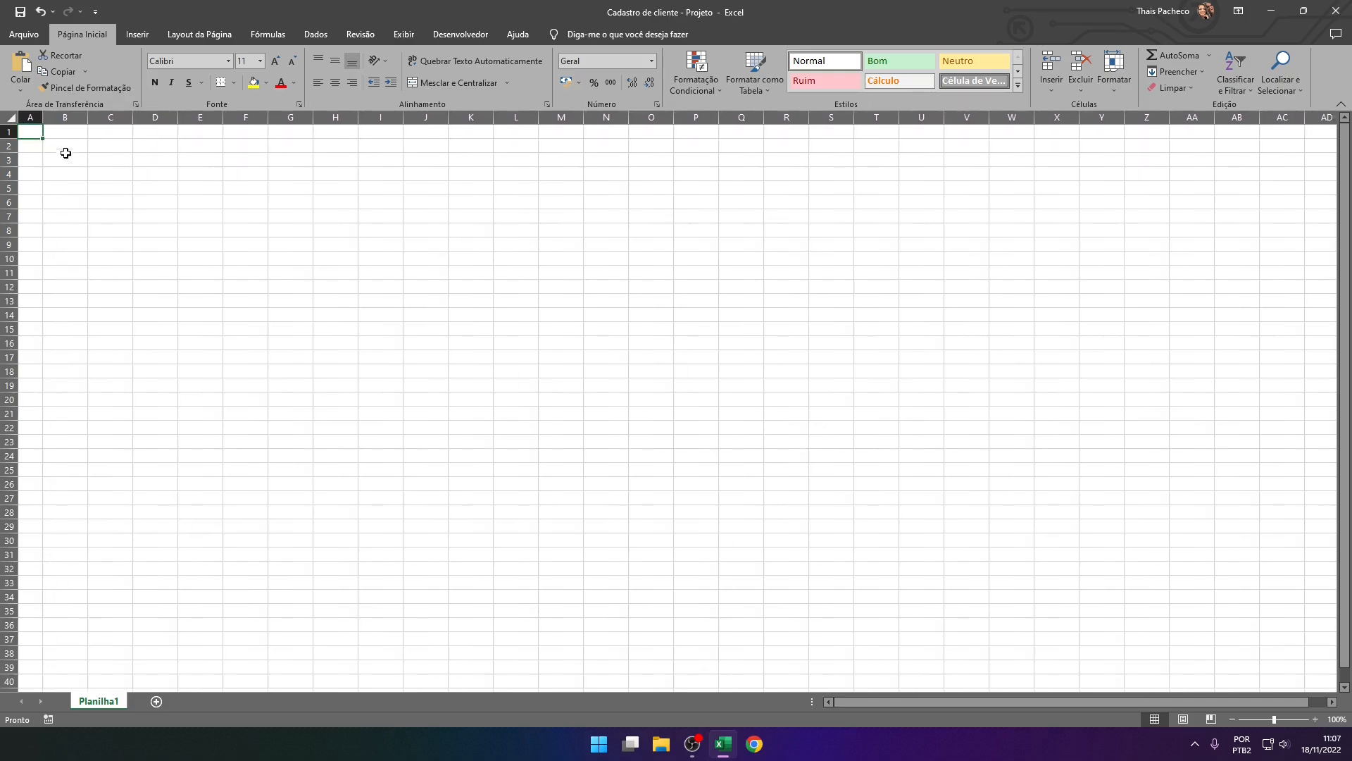
Increase the heights of rows 1 to 3 to roughly one and a half times the default
{"action": "left_click", "coordinate": [65, 146]}
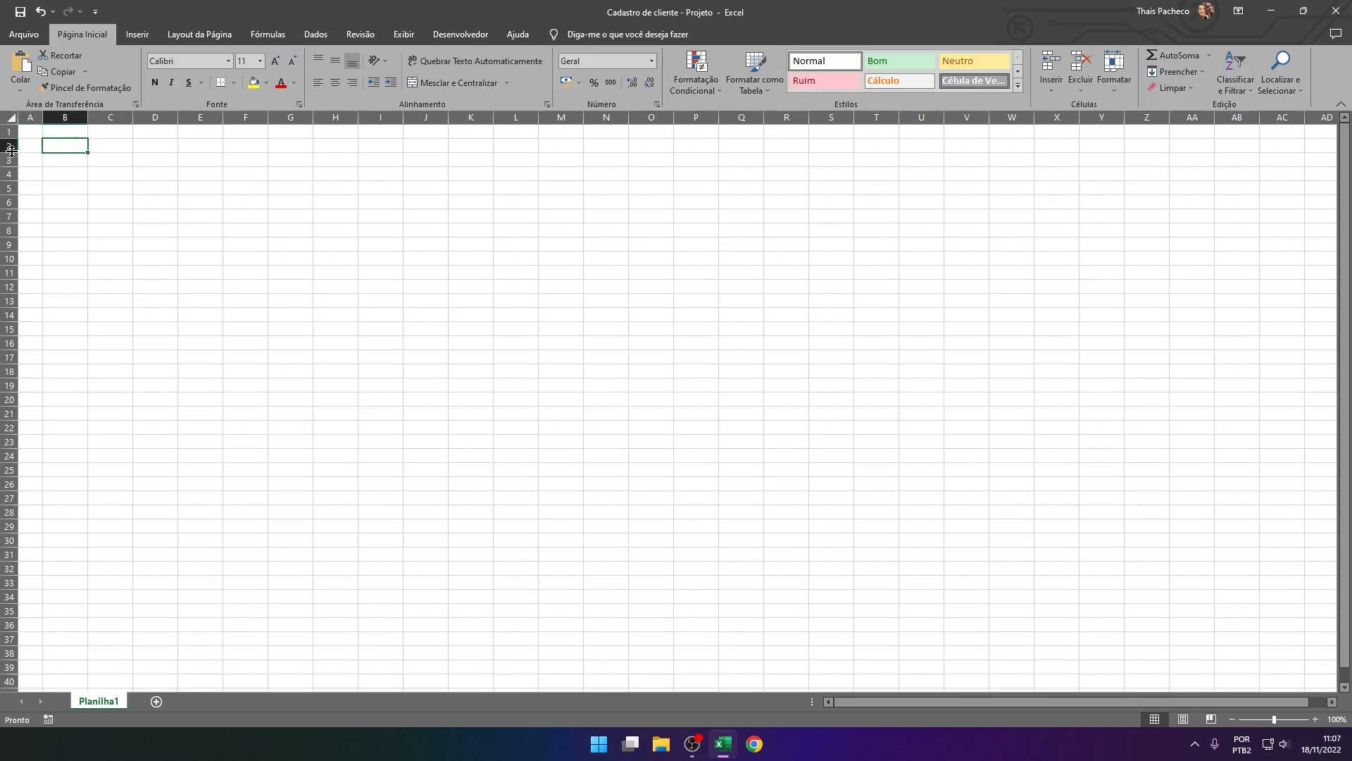
{"action": "left_click_drag", "start_coordinate": [10, 151], "coordinate": [17, 160]}
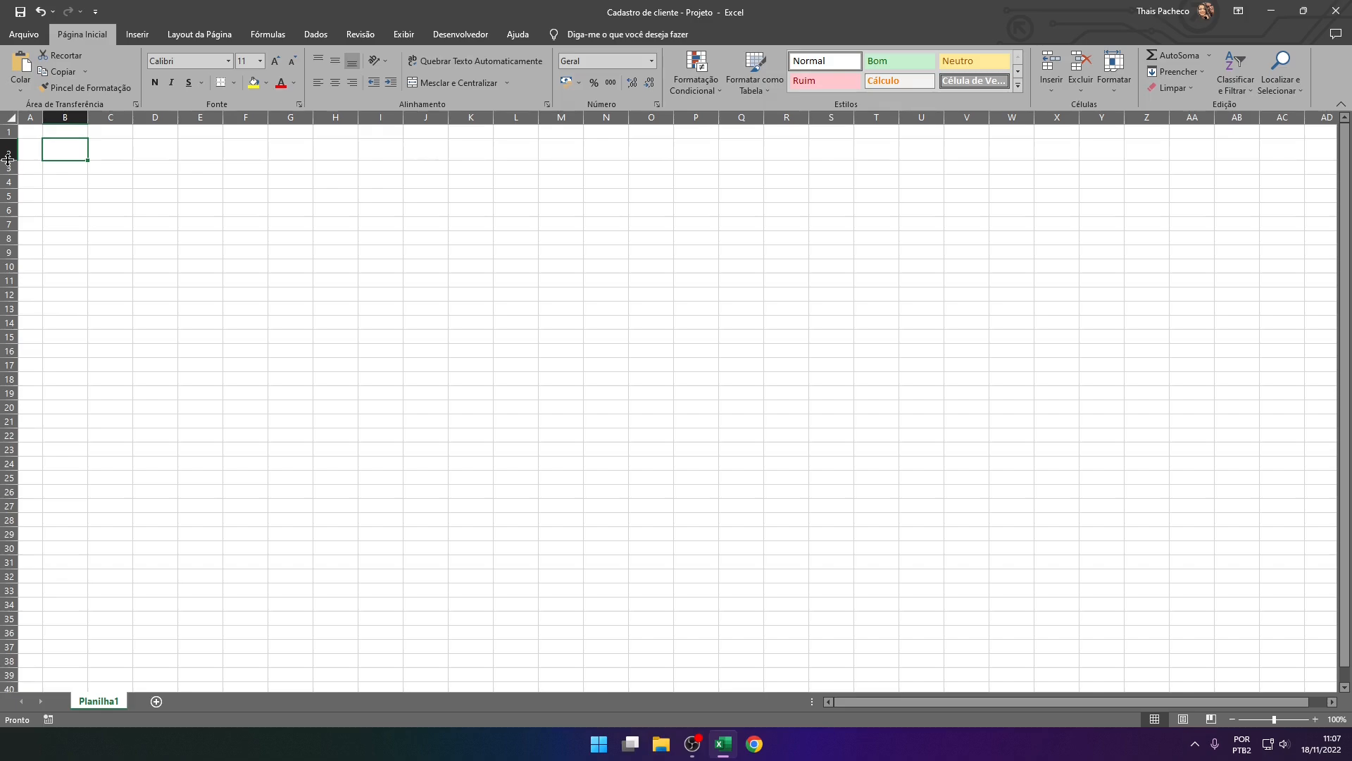
{"action": "left_click_drag", "start_coordinate": [8, 160], "coordinate": [11, 187]}
{"action": "left_click", "coordinate": [111, 264]}
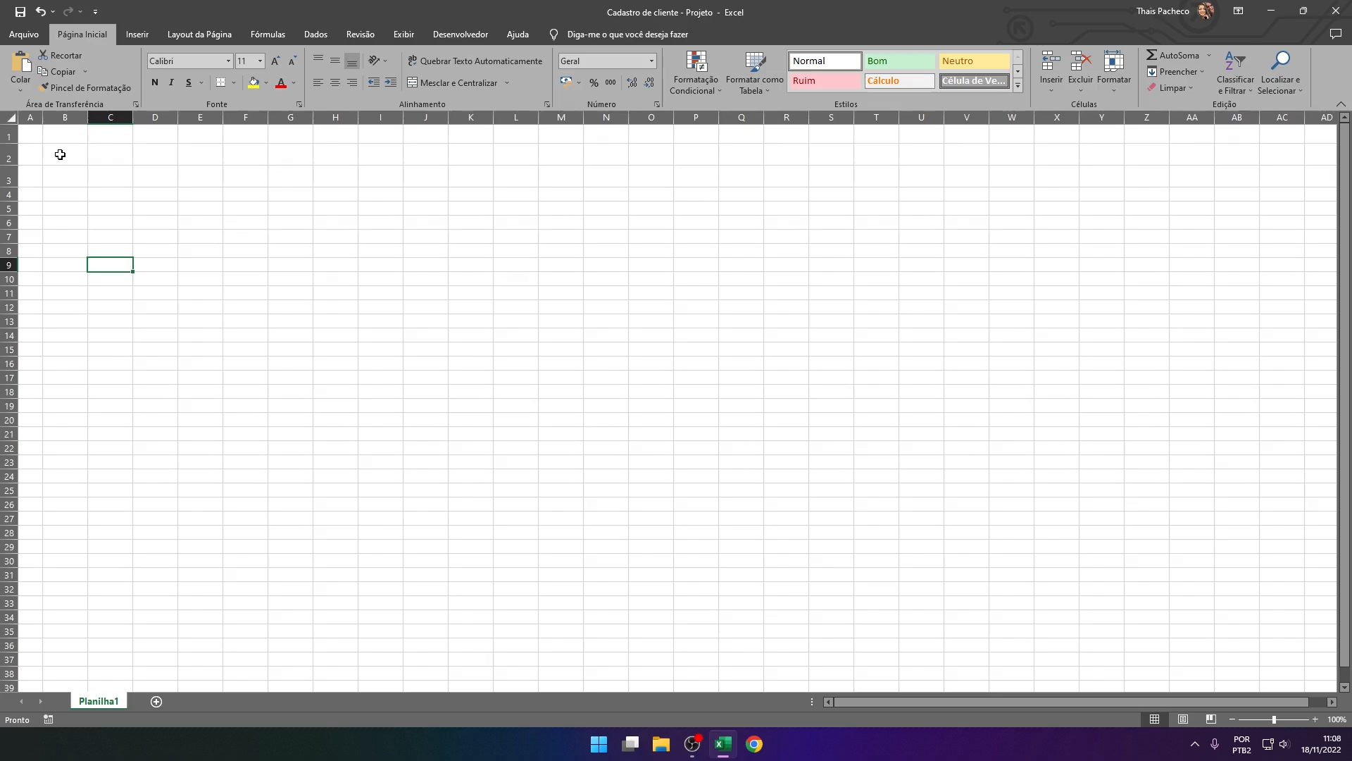
Preview the blue theme fill colours on cells B2:O2
{"action": "left_click", "coordinate": [58, 154]}
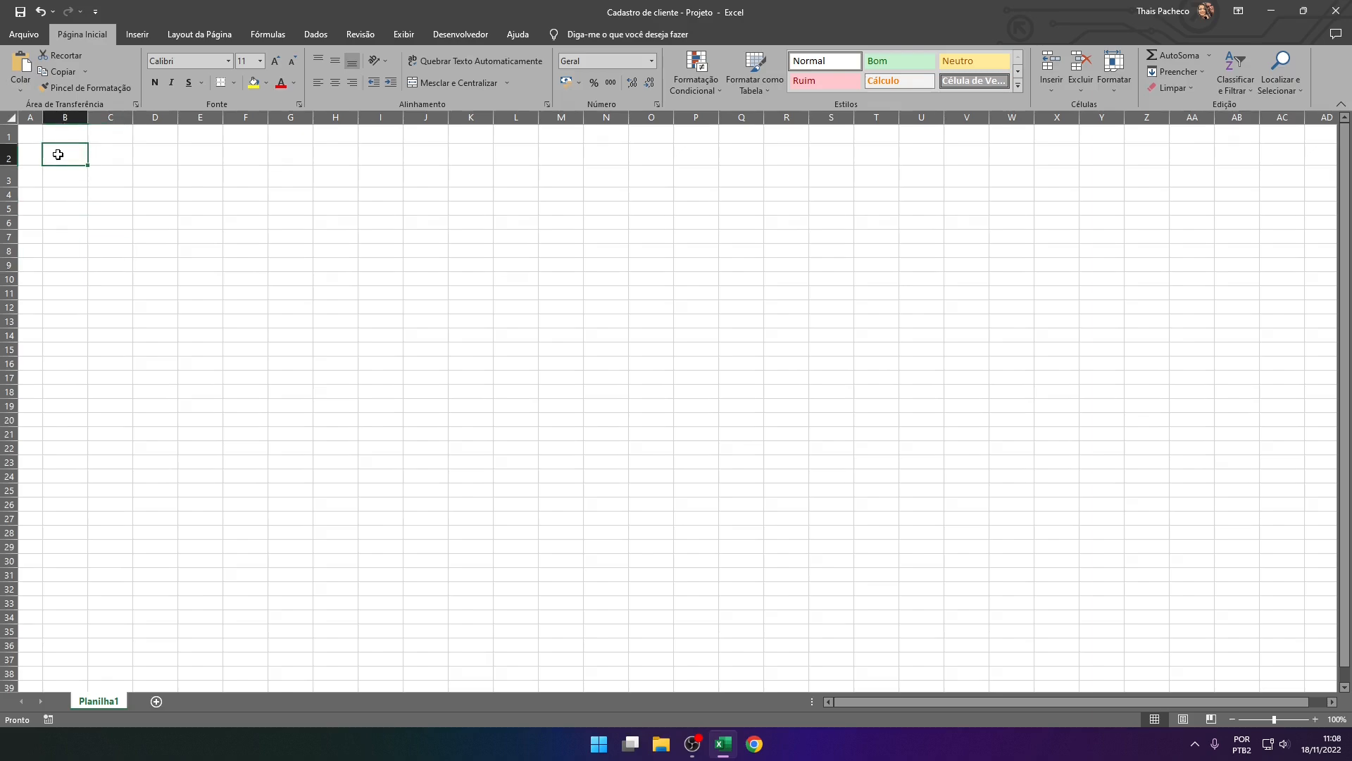
{"action": "left_click_drag", "start_coordinate": [58, 154], "coordinate": [649, 156]}
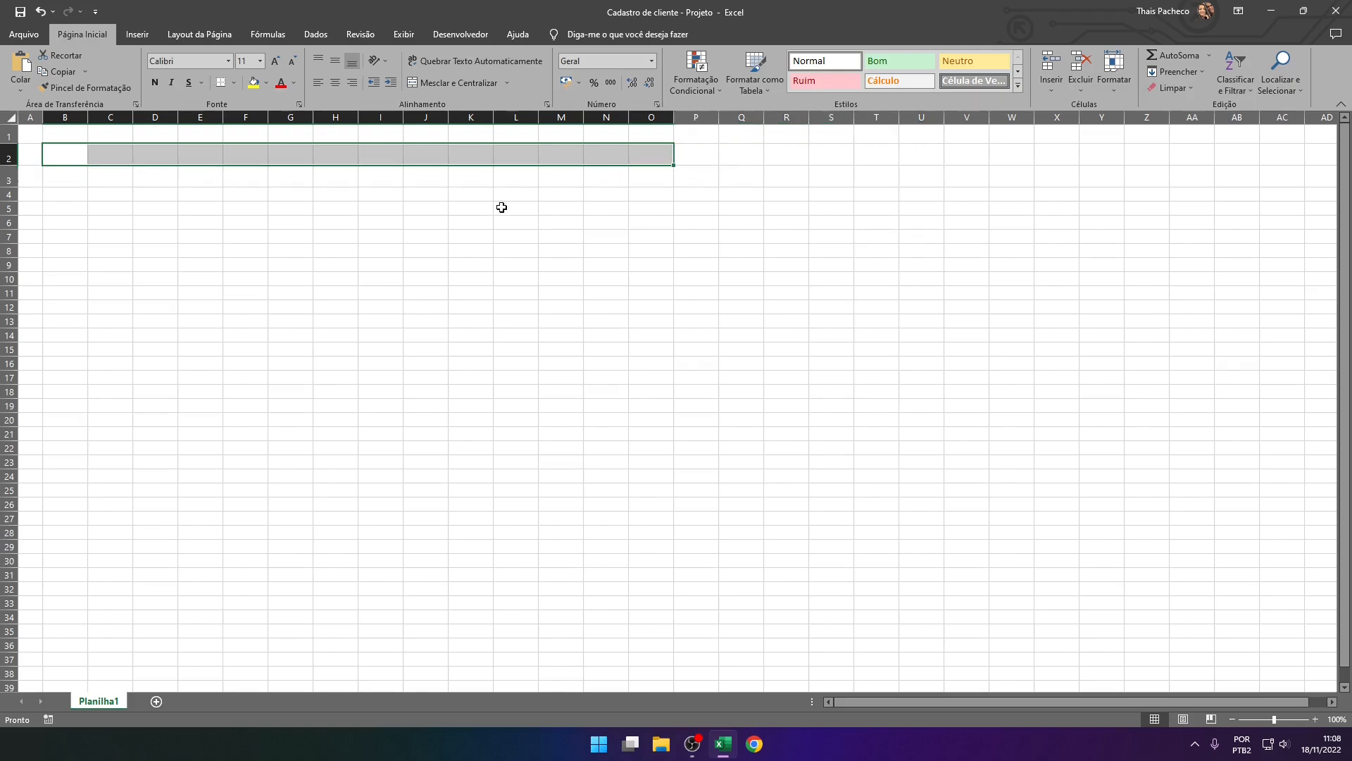
{"action": "left_click", "coordinate": [265, 88]}
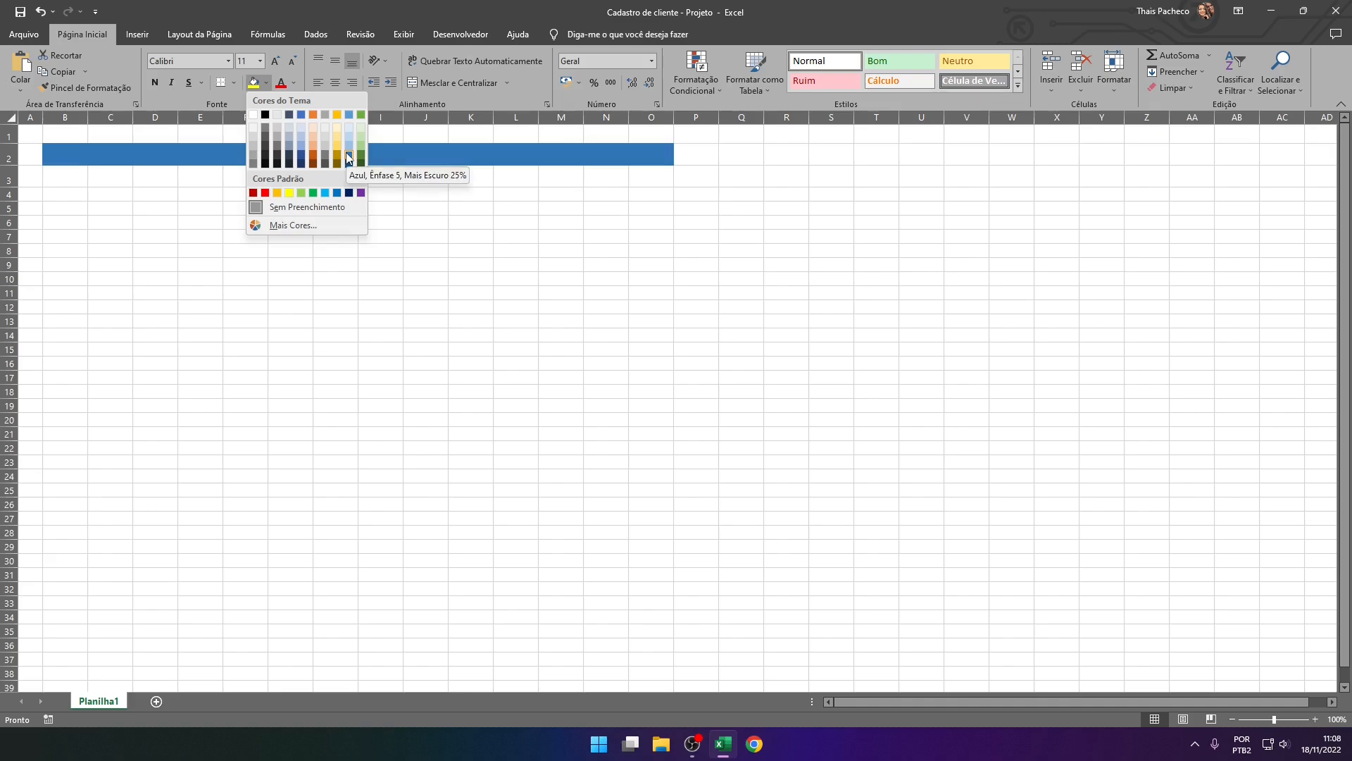
Switch to Chrome, search Google for "coolors" and open the Coolors palette generator site
{"action": "left_click", "coordinate": [756, 745]}
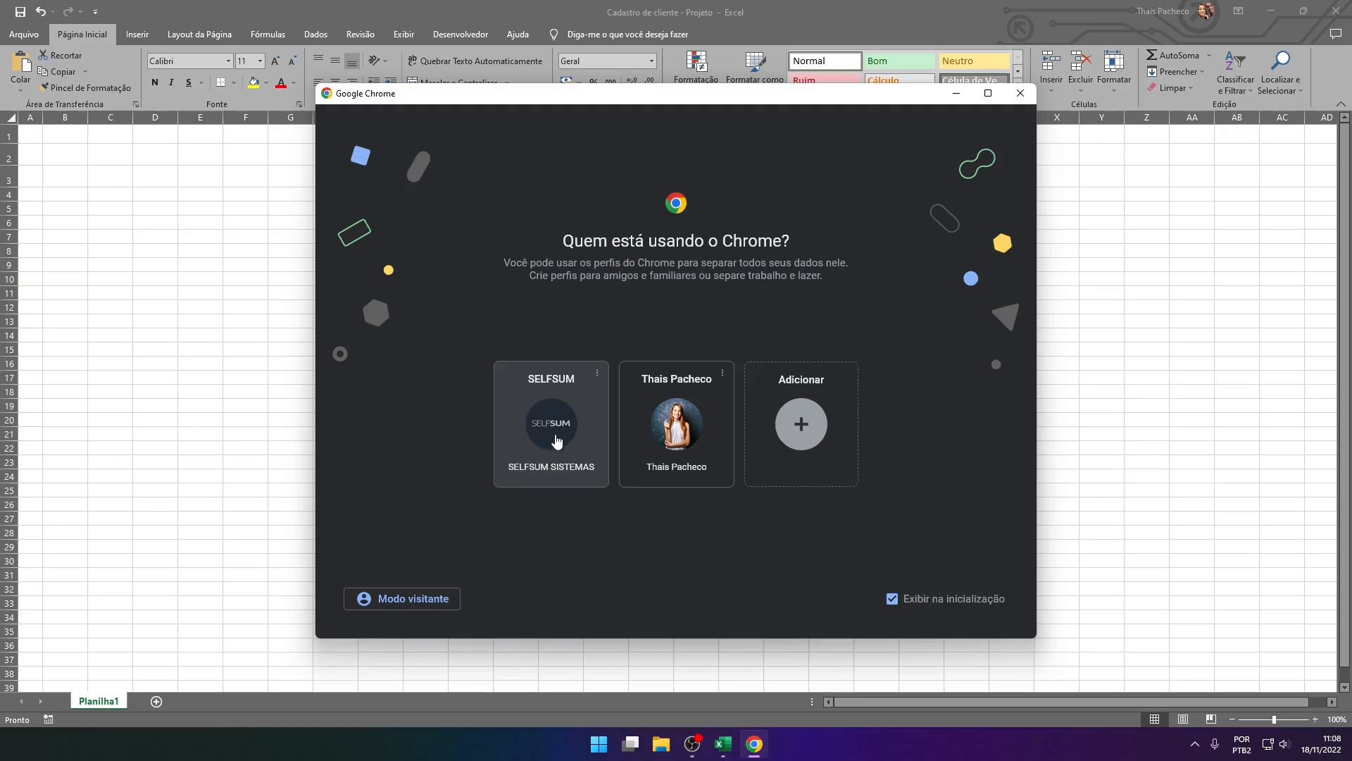
{"action": "left_click", "coordinate": [657, 429]}
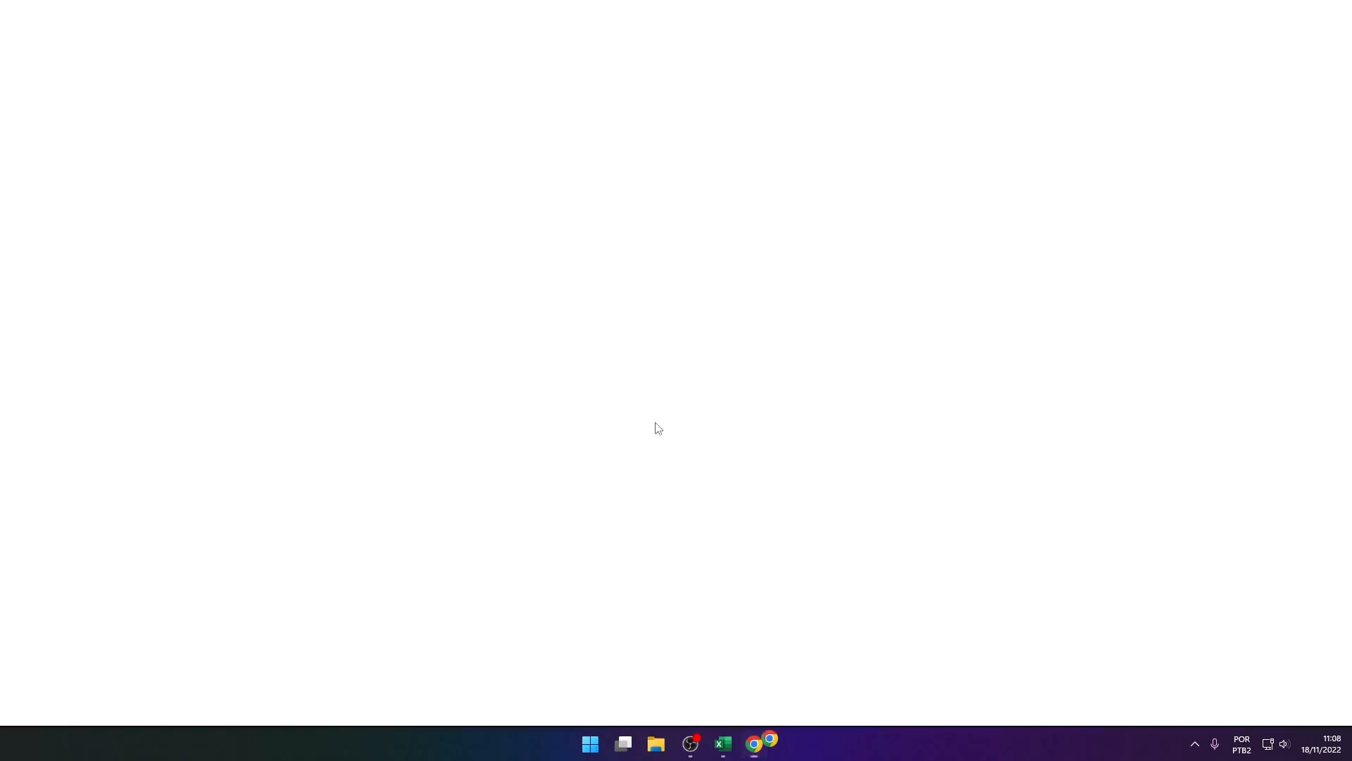
{"action": "type", "text": "coolo"}
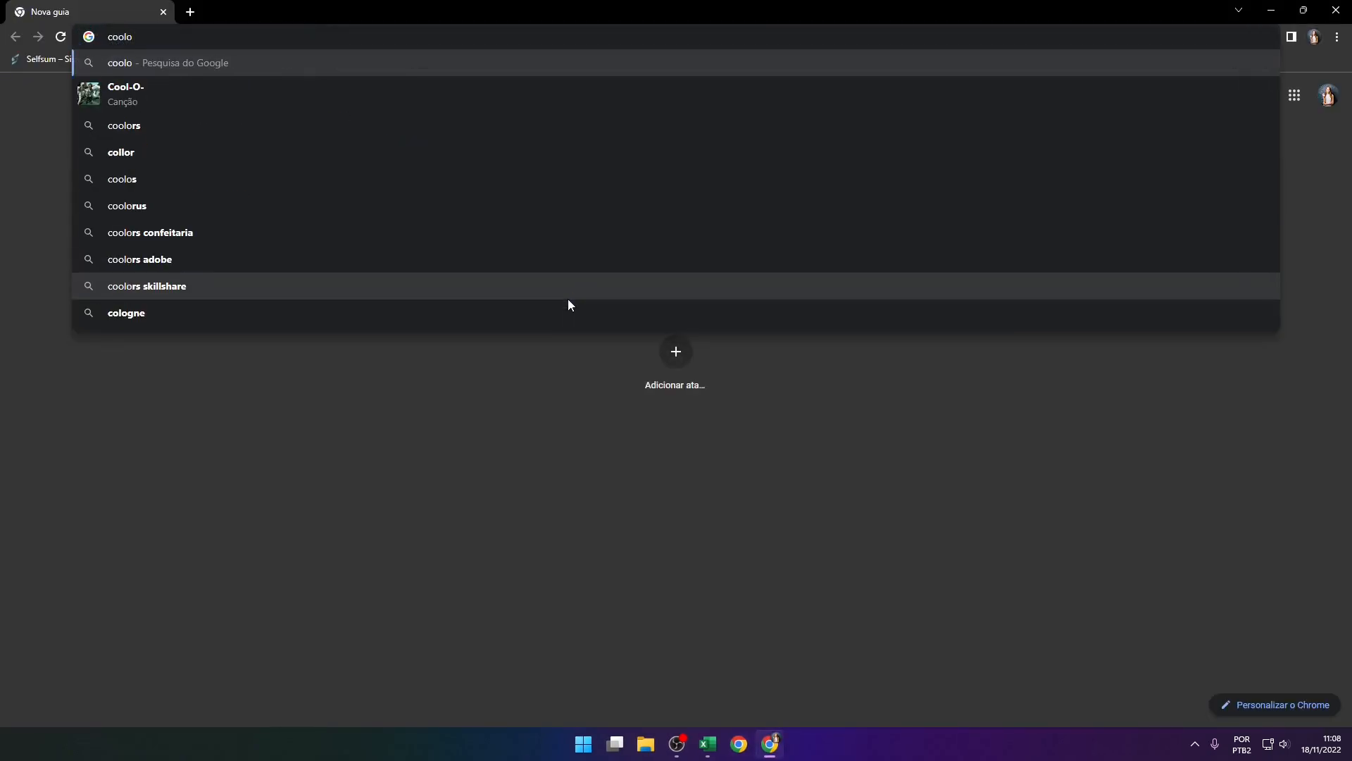
{"action": "type", "text": "r"}
{"action": "key", "text": "Return"}
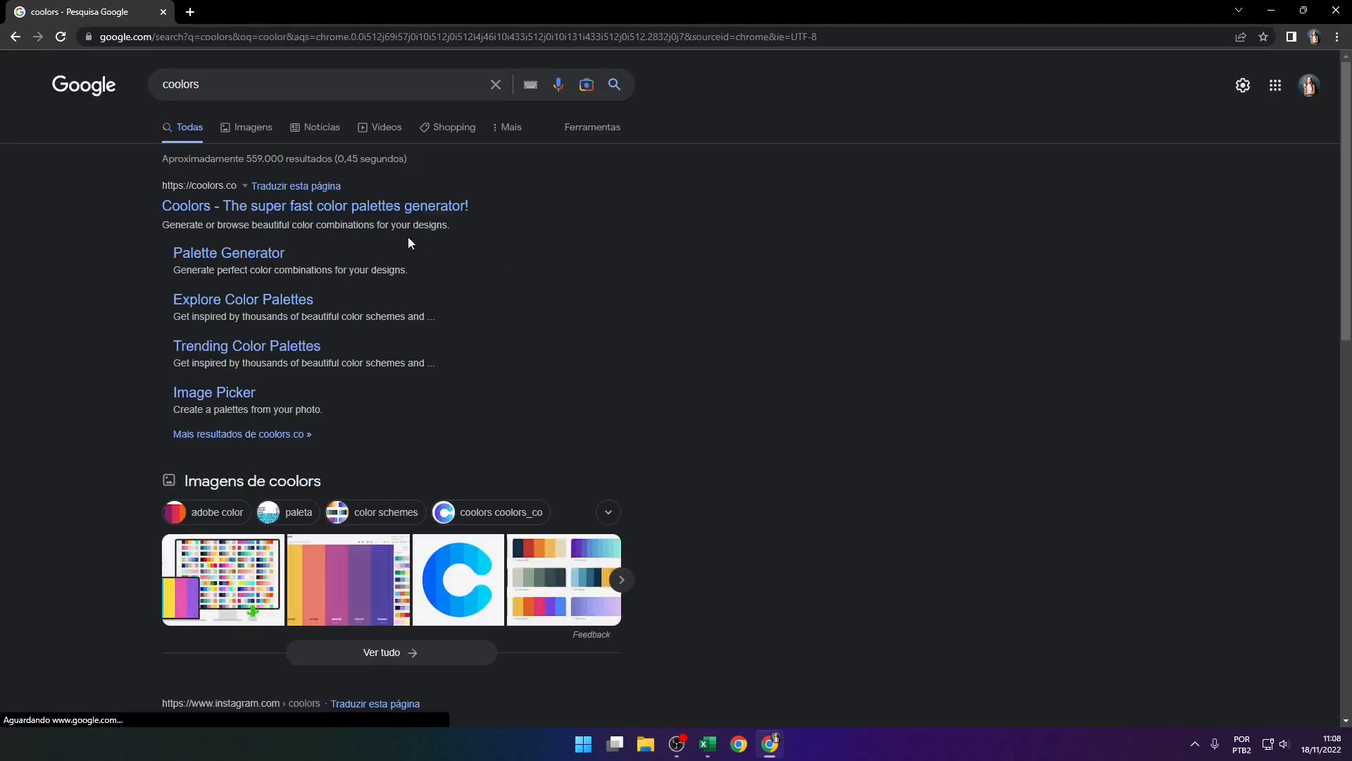
{"action": "left_click", "coordinate": [240, 207]}
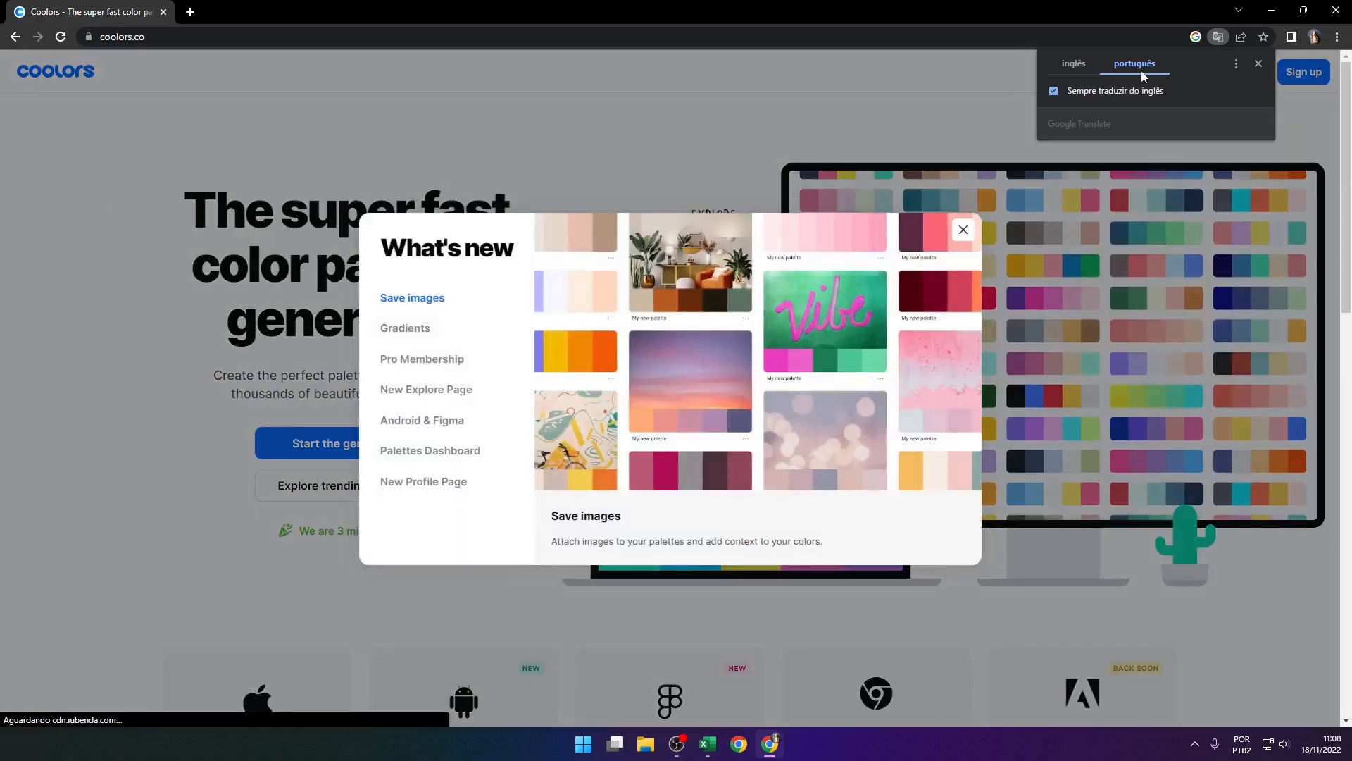
Dismiss the translation pop-up, accept all cookies and close the What's new window on Coolors
{"action": "left_click", "coordinate": [1258, 65]}
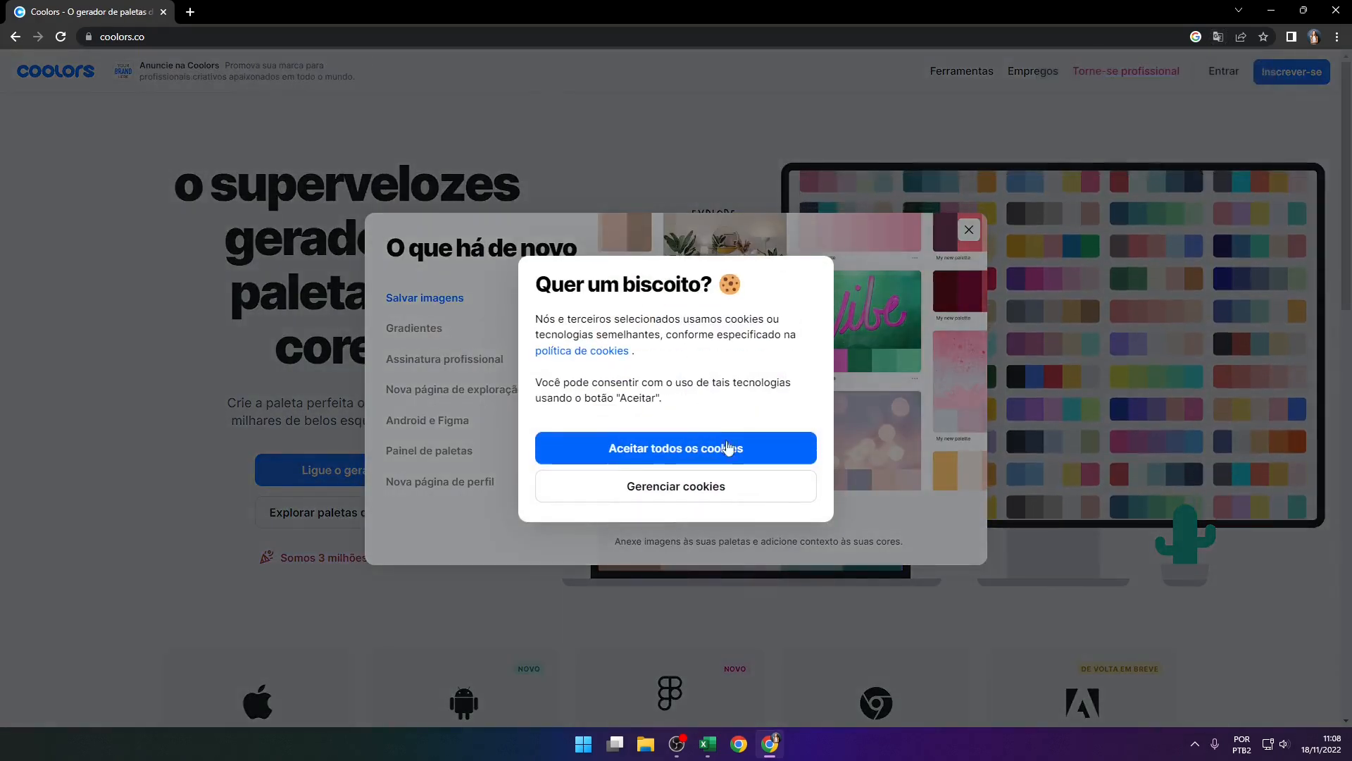
{"action": "left_click", "coordinate": [754, 453]}
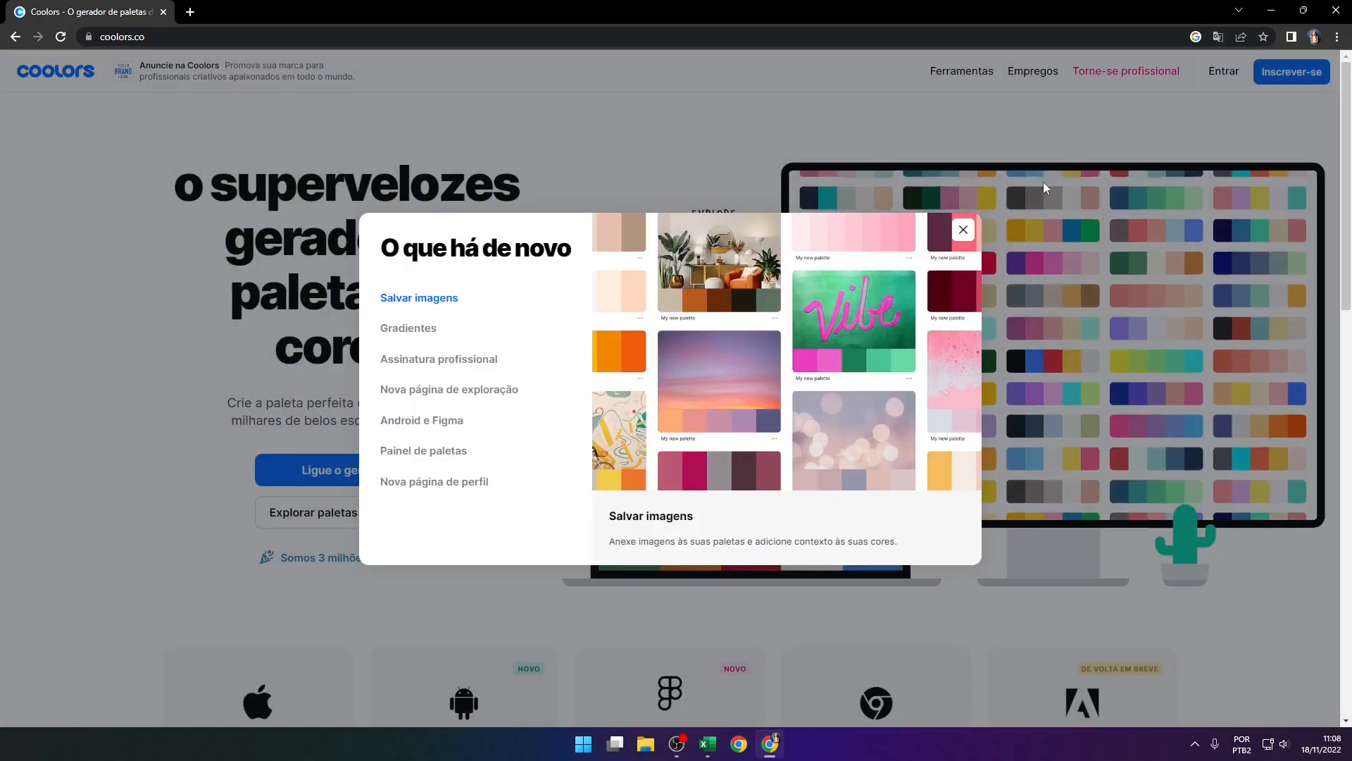
{"action": "left_click", "coordinate": [963, 233]}
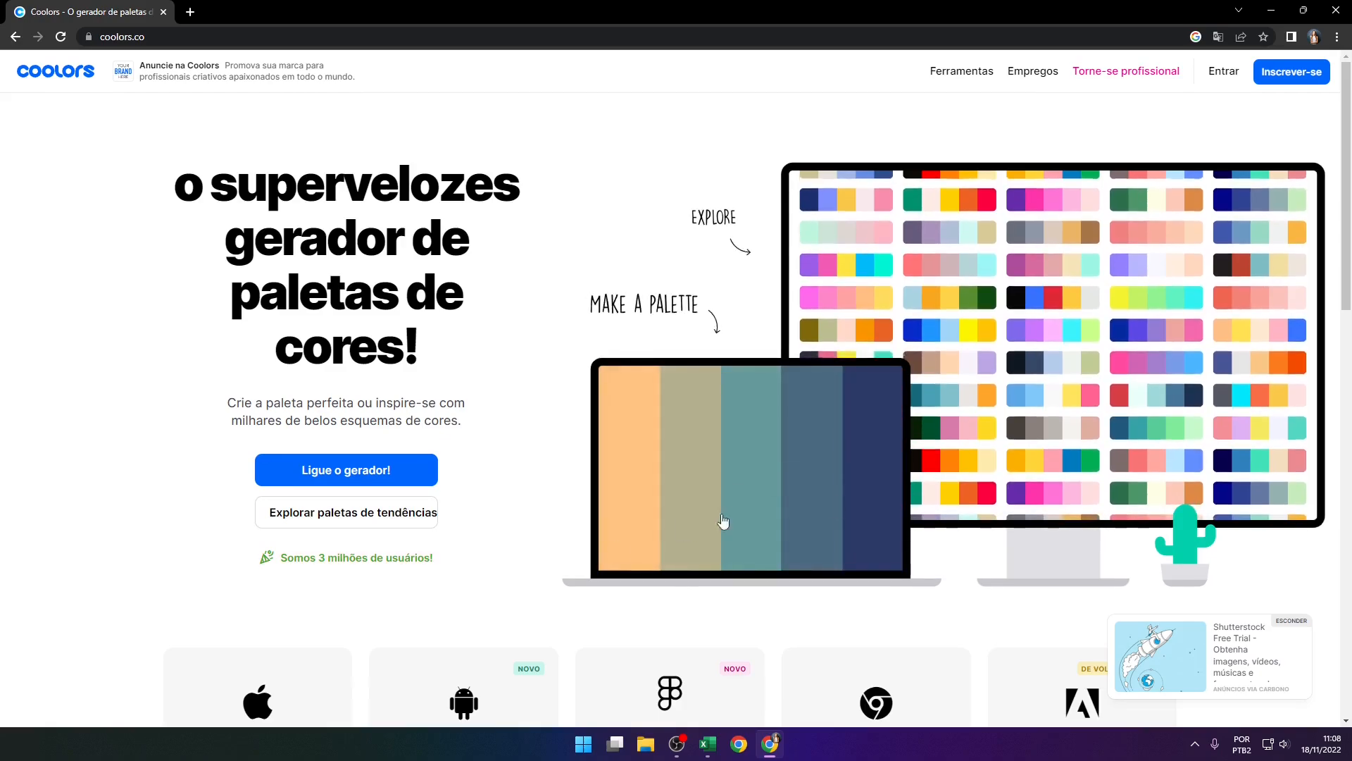
Open the trending palettes on Coolors and browse them for a suitable colour scheme
{"action": "scroll", "coordinate": [394, 469], "scroll_direction": "down", "scroll_amount": 1}
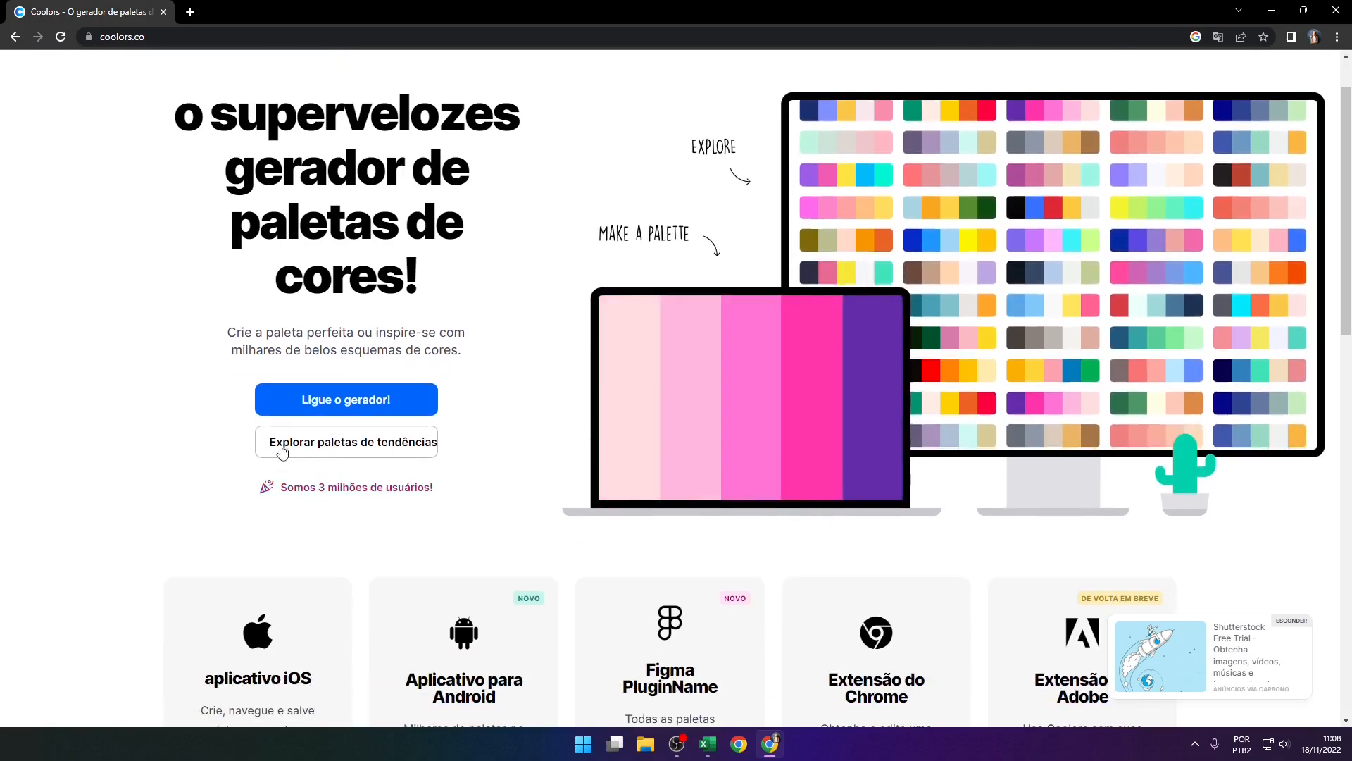
{"action": "left_click", "coordinate": [341, 448]}
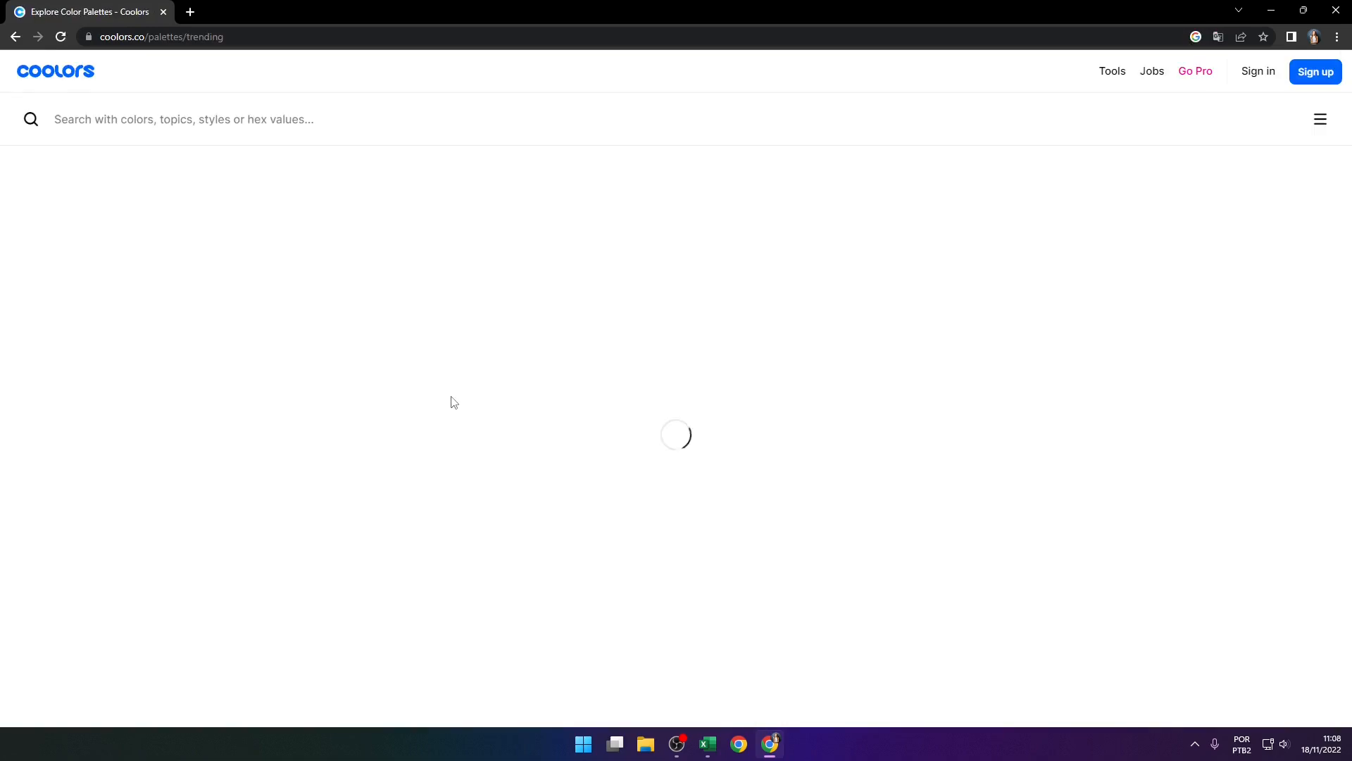
{"action": "scroll", "coordinate": [458, 352], "scroll_direction": "down", "scroll_amount": 2}
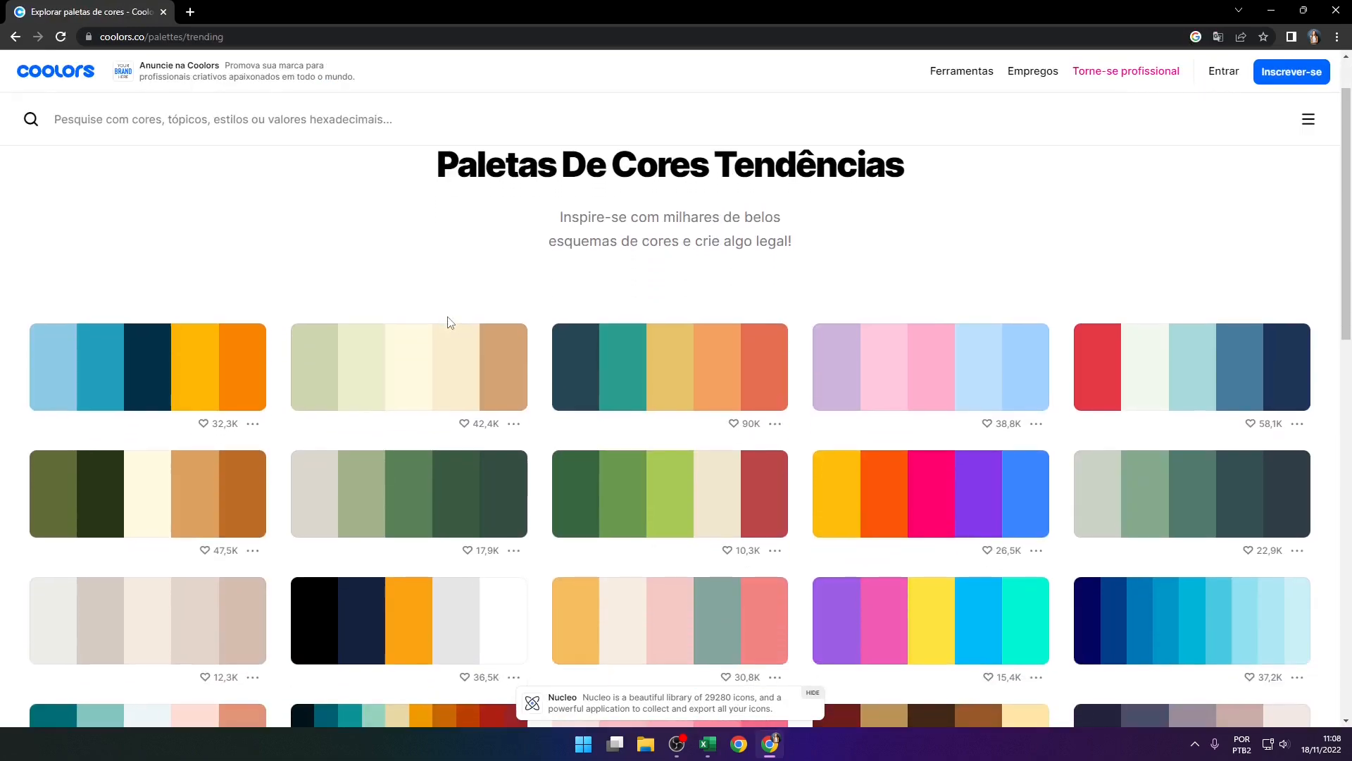
{"action": "scroll", "coordinate": [457, 495], "scroll_direction": "down", "scroll_amount": 1}
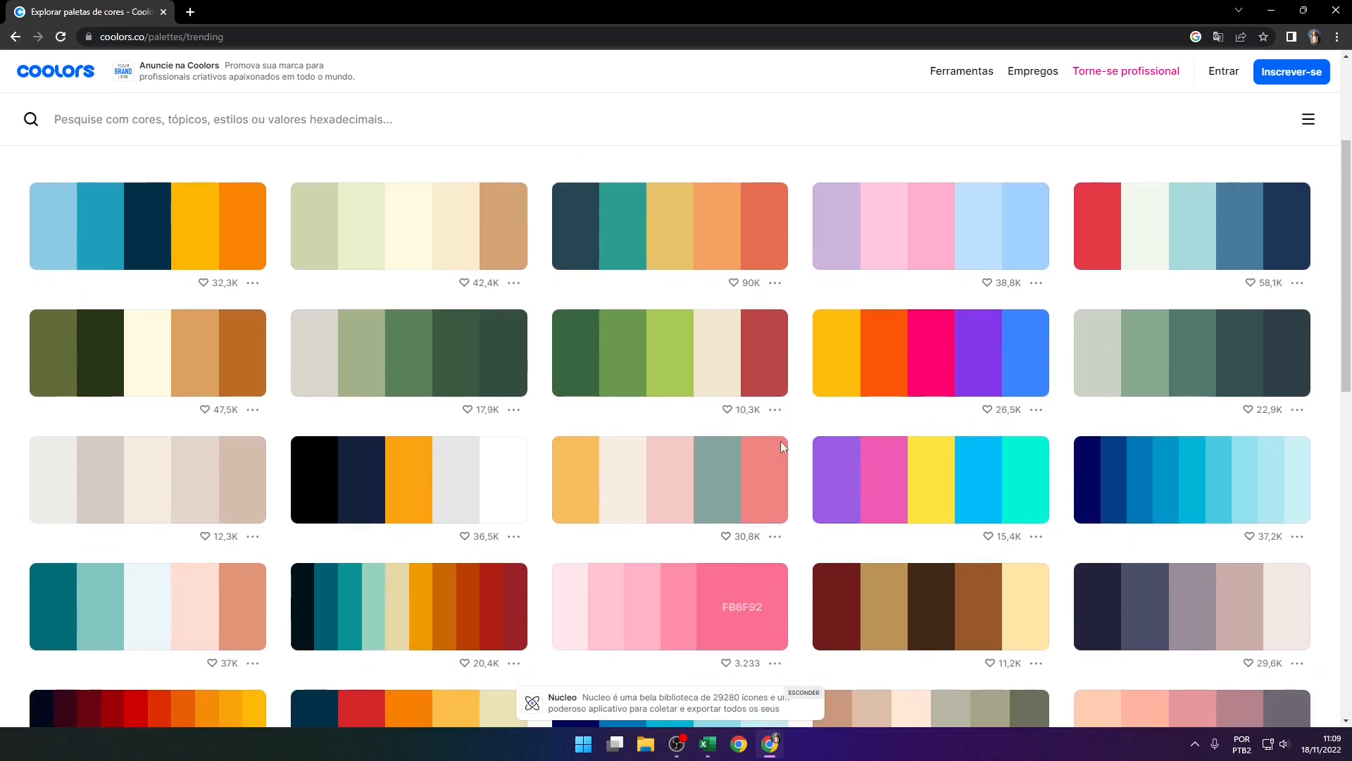
{"action": "scroll", "coordinate": [674, 361], "scroll_direction": "down", "scroll_amount": 1}
{"action": "scroll", "coordinate": [675, 361], "scroll_direction": "down", "scroll_amount": 3}
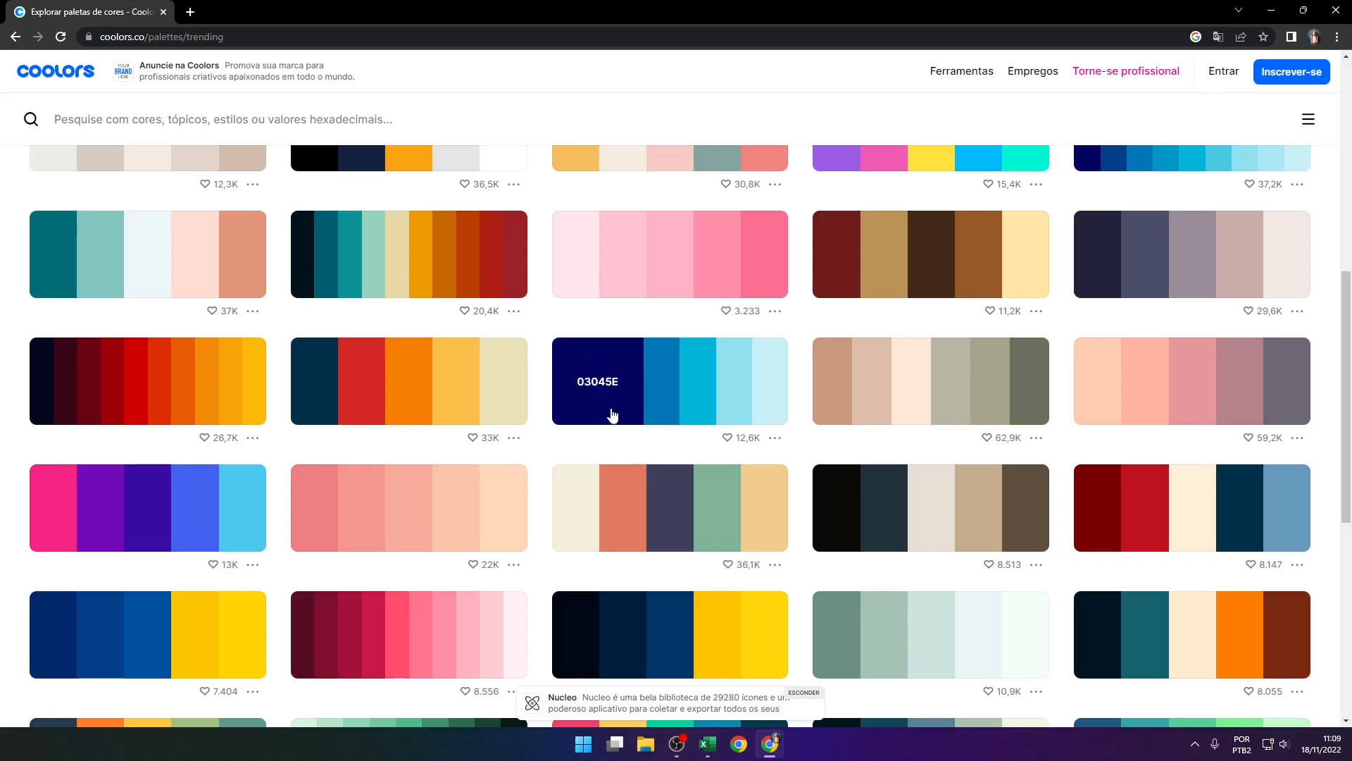
{"action": "scroll", "coordinate": [655, 389], "scroll_direction": "down", "scroll_amount": 1}
{"action": "scroll", "coordinate": [655, 389], "scroll_direction": "down", "scroll_amount": 2}
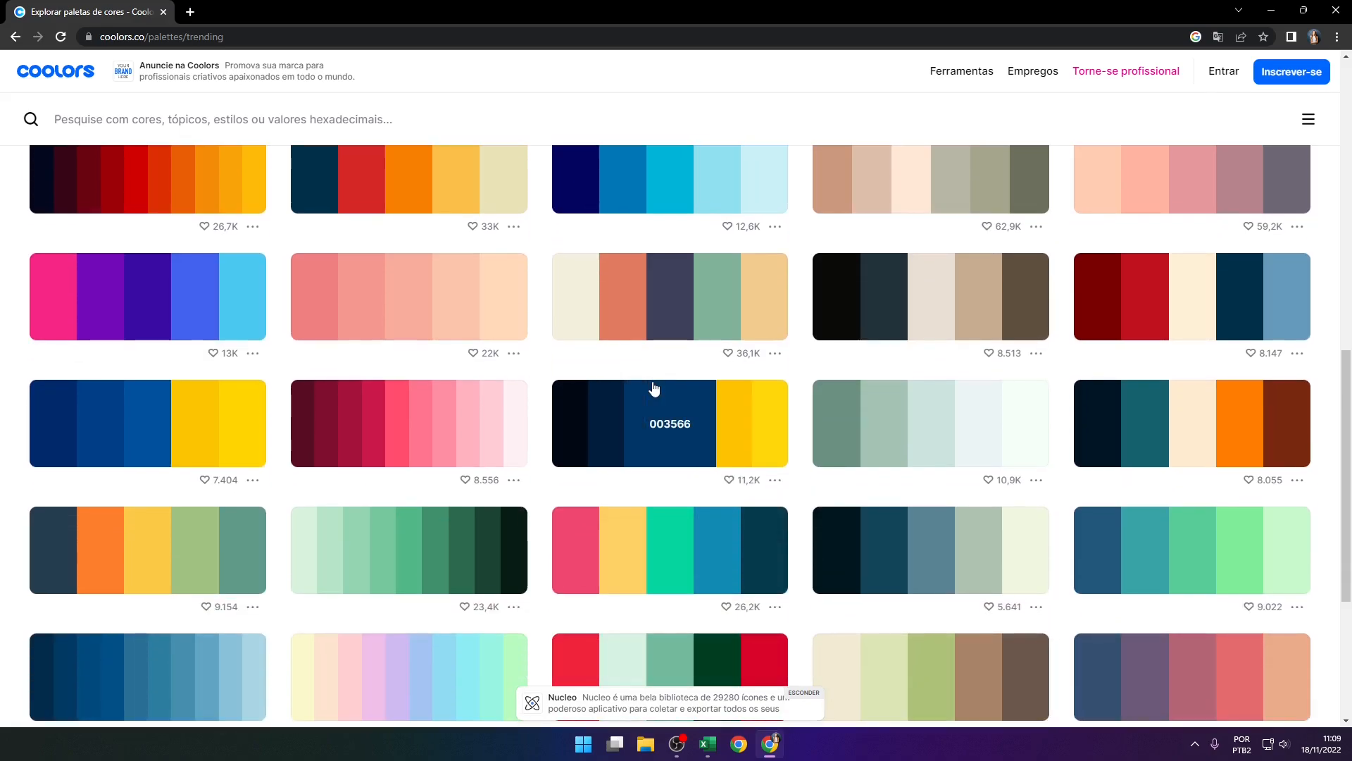
{"action": "scroll", "coordinate": [1017, 423], "scroll_direction": "down", "scroll_amount": 2}
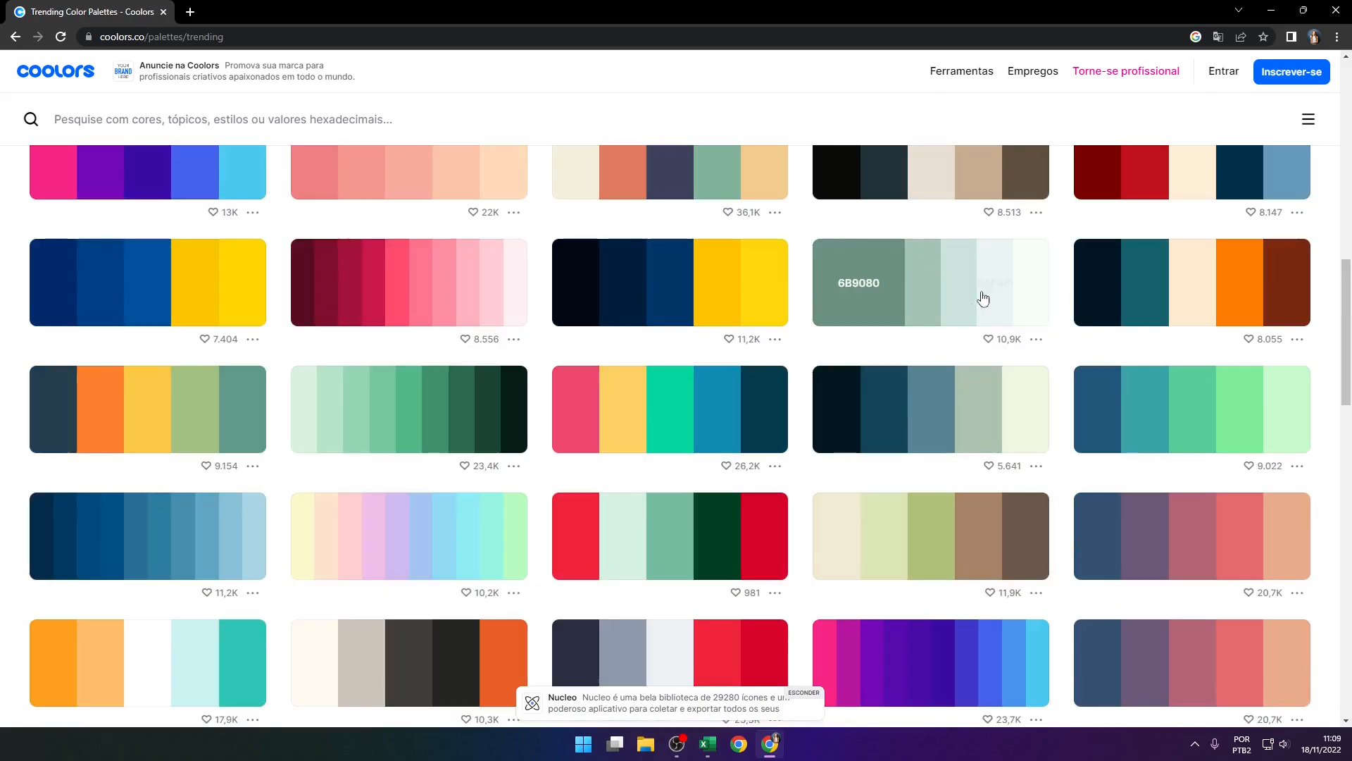
Open the soft green palette from 6B9080 to F6FFF8 on its own page and display its colour codes as RGB
{"action": "left_click", "coordinate": [1036, 340]}
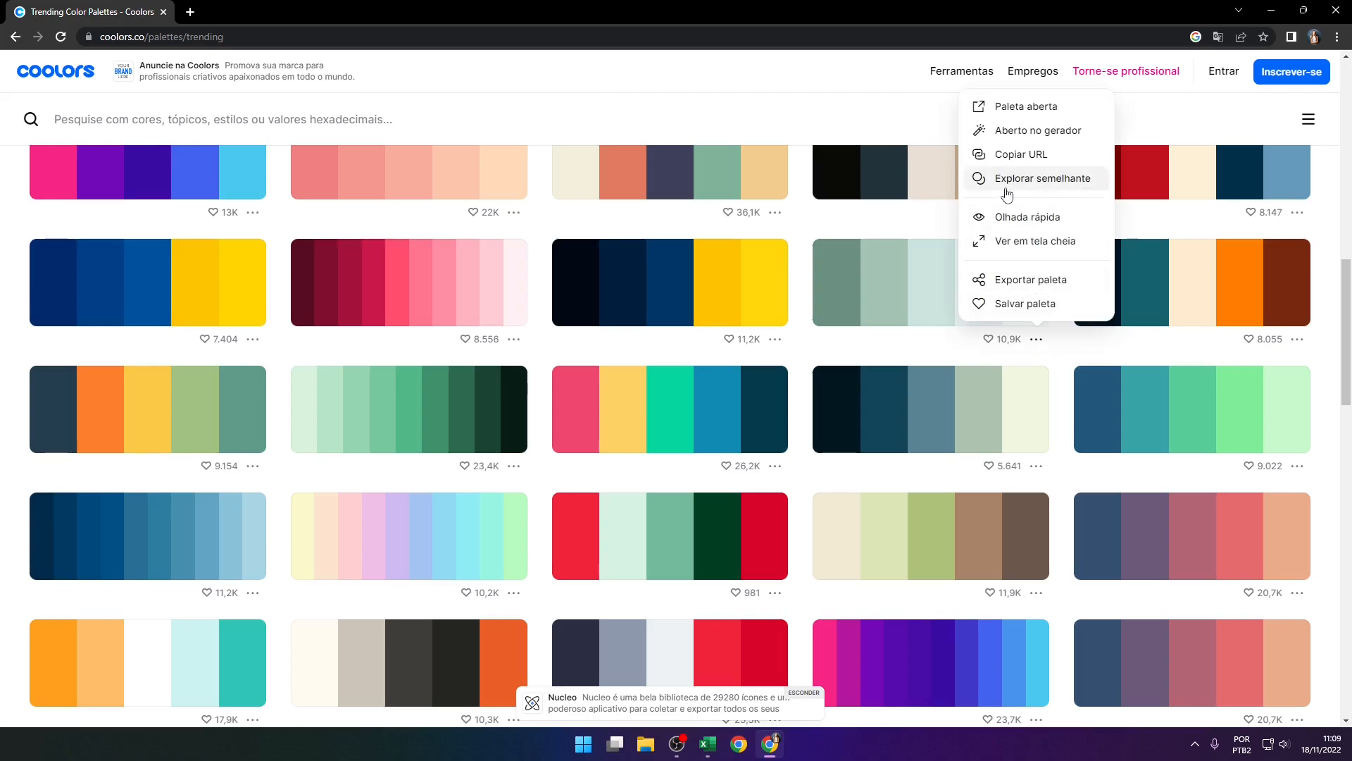
{"action": "left_click", "coordinate": [1030, 107]}
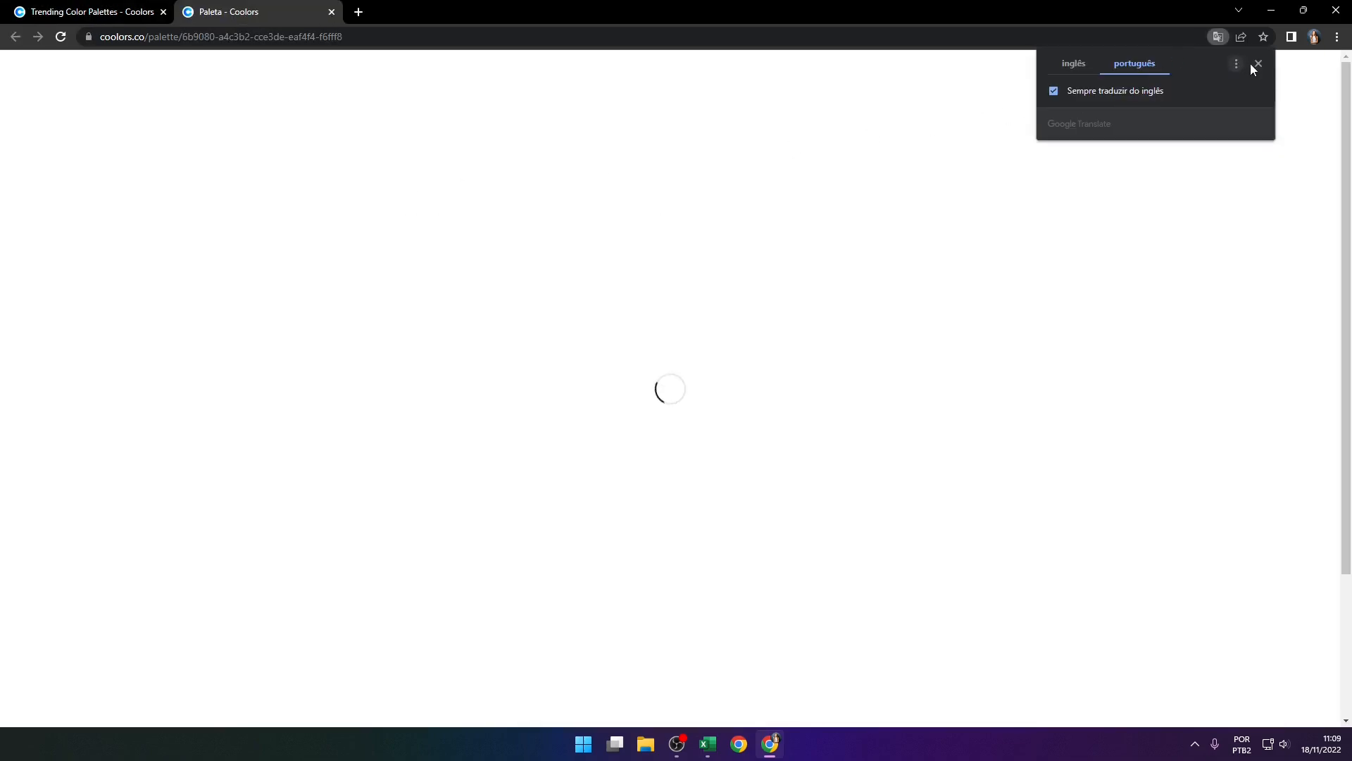
{"action": "left_click", "coordinate": [1258, 65]}
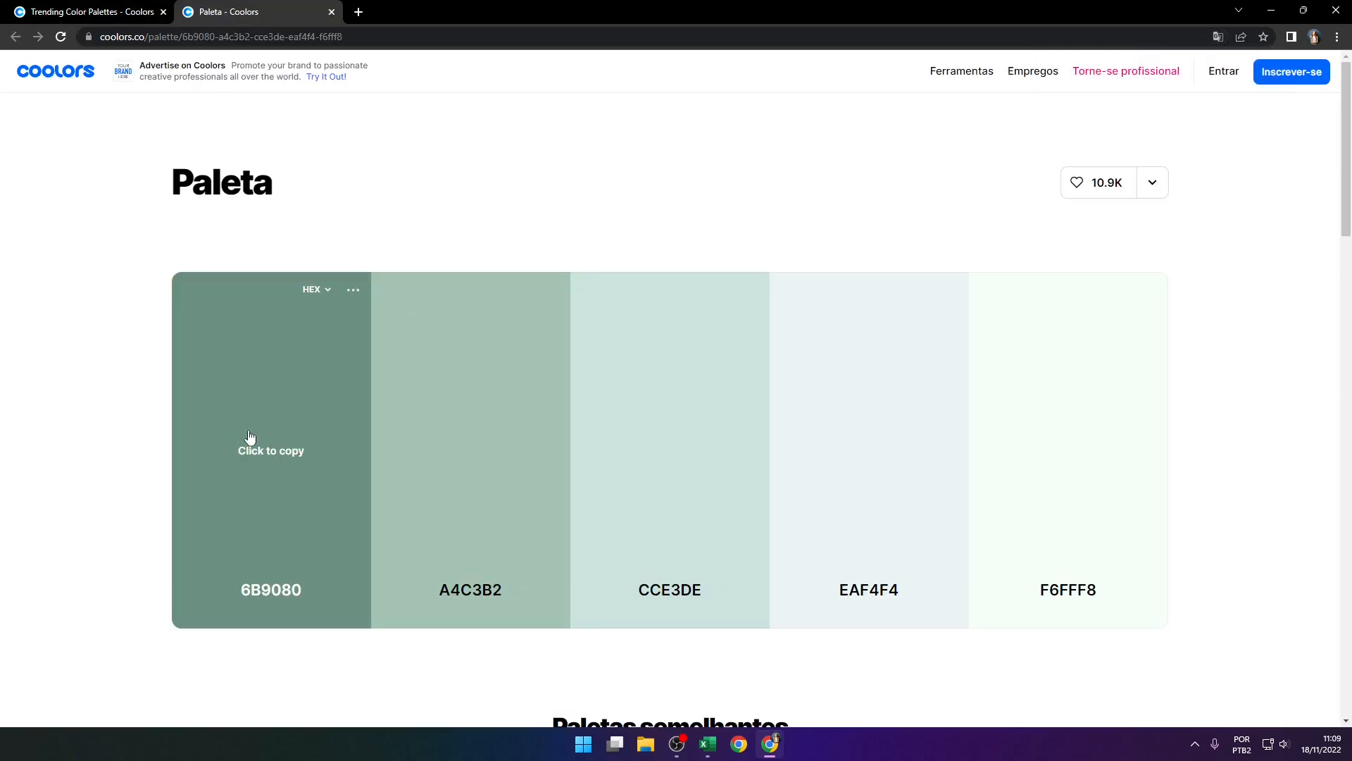
{"action": "scroll", "coordinate": [1235, 423], "scroll_direction": "down", "scroll_amount": 1}
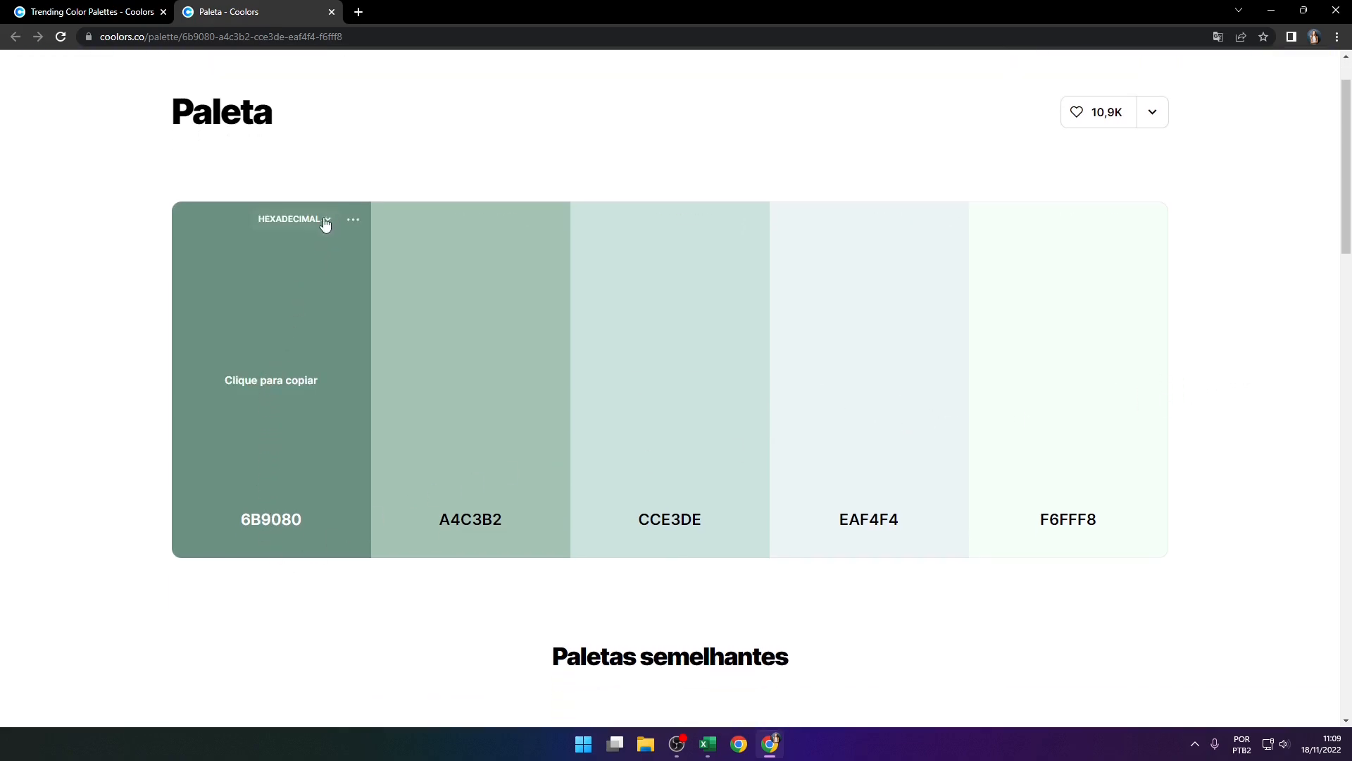
{"action": "left_click", "coordinate": [296, 222]}
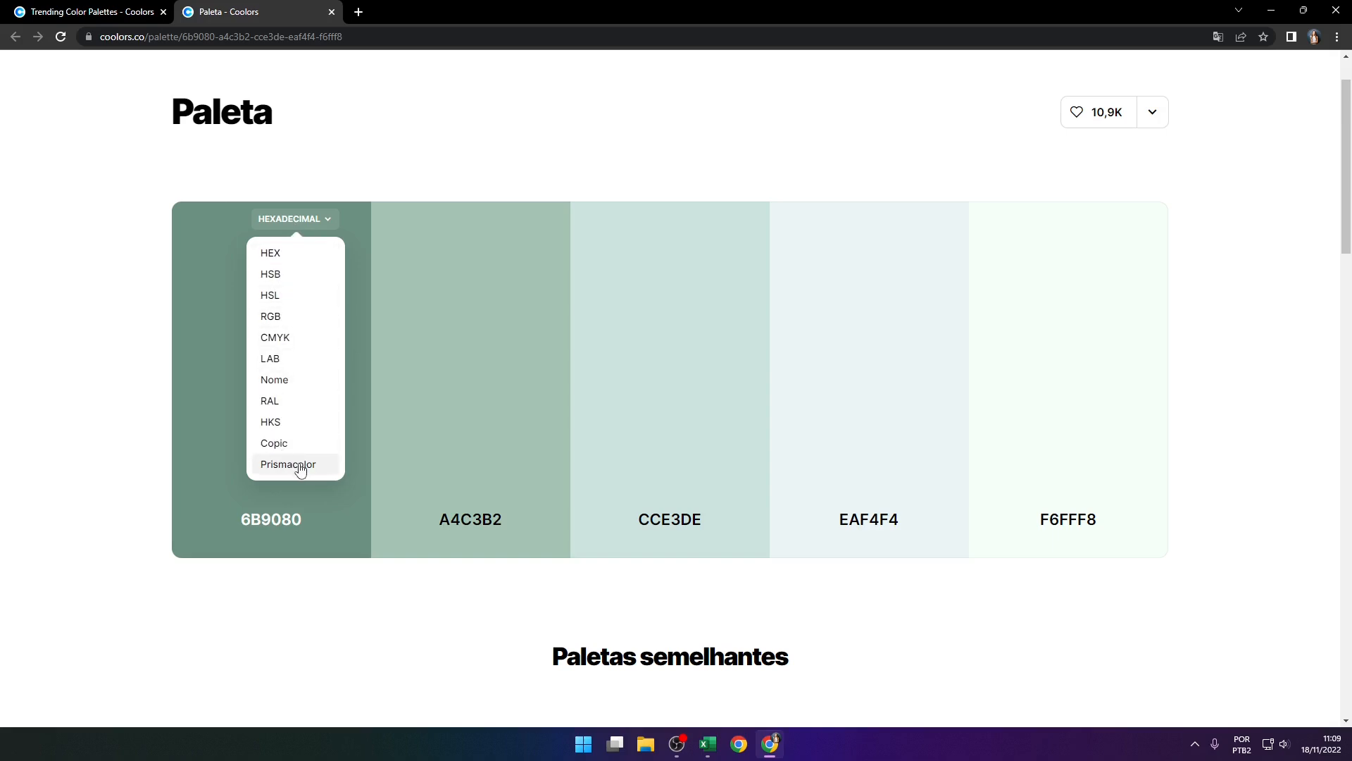
{"action": "left_click", "coordinate": [296, 316]}
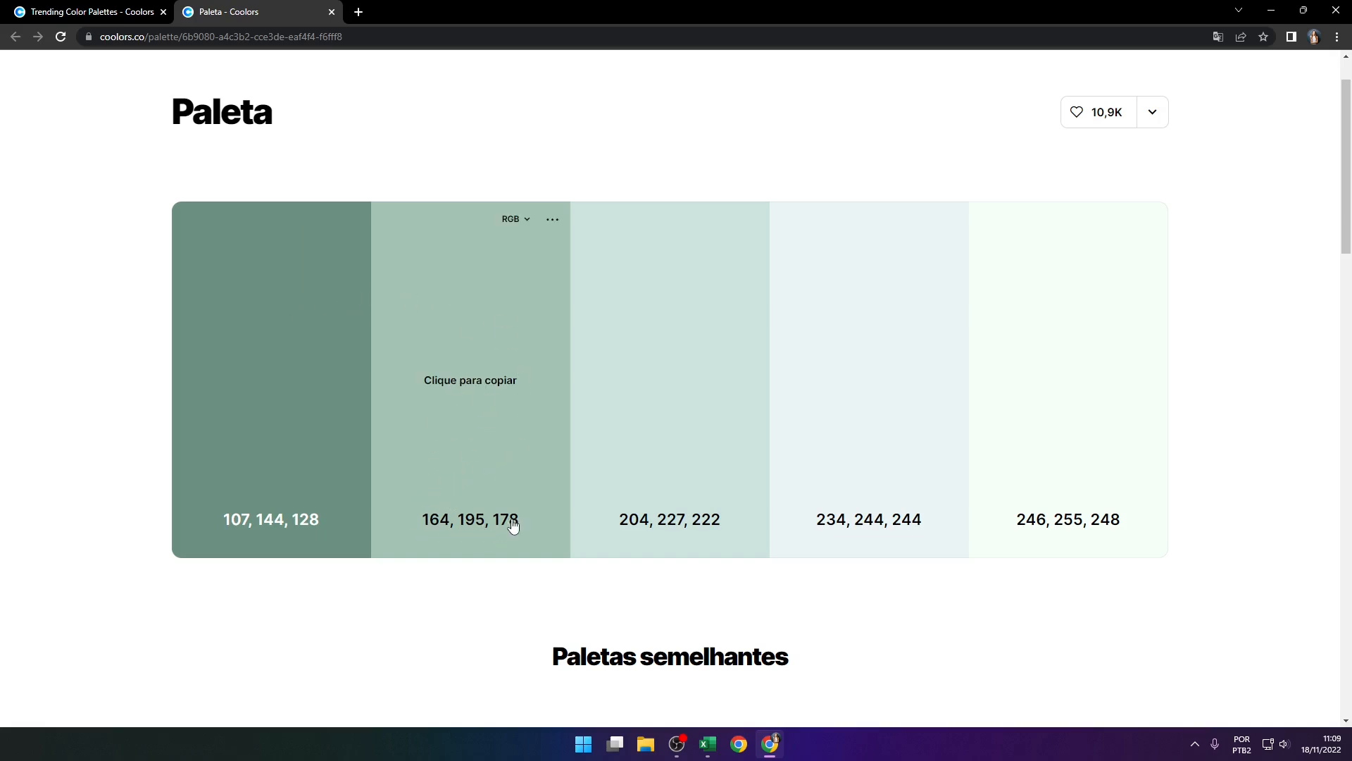
Switch to Excel and start a custom RGB fill colour for cells B2:O2 with red set to 164, checking the palette in Chrome
{"action": "left_click", "coordinate": [716, 736]}
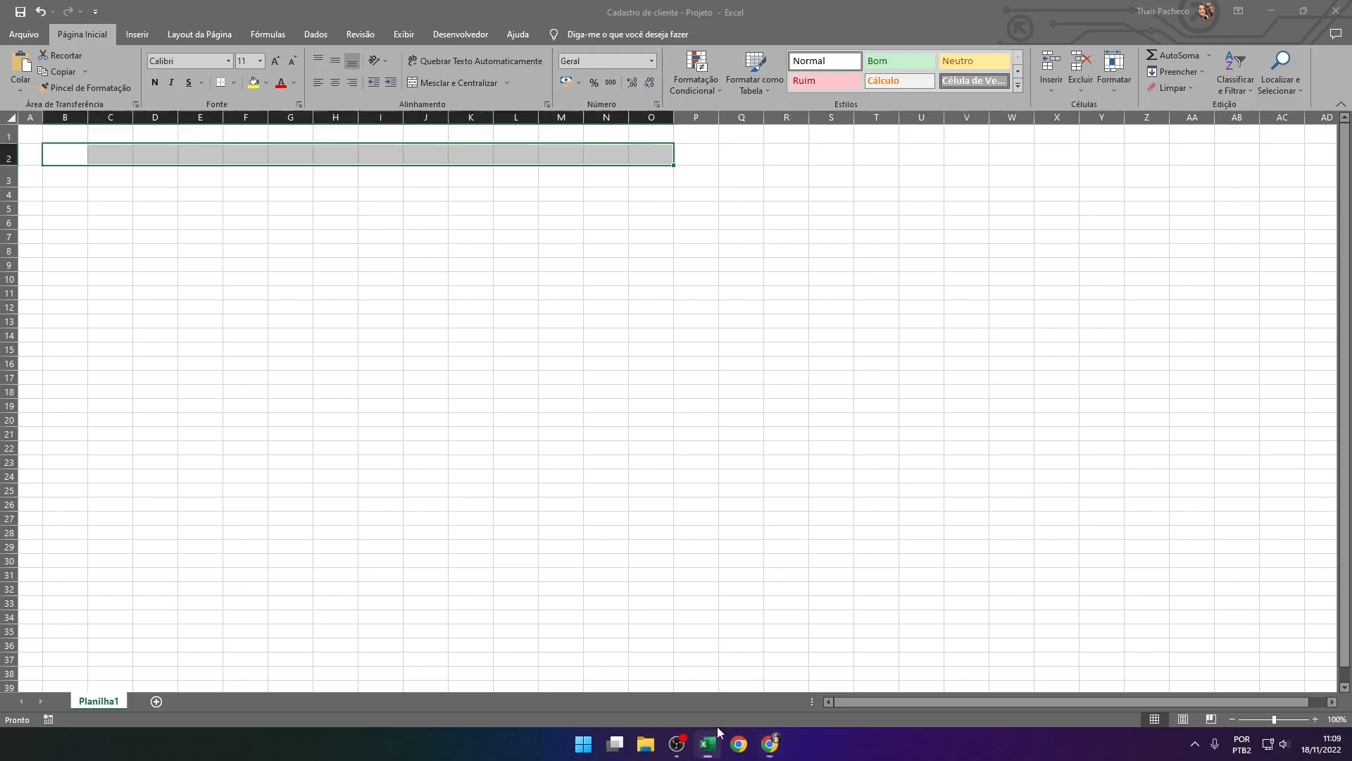
{"action": "left_click", "coordinate": [265, 83]}
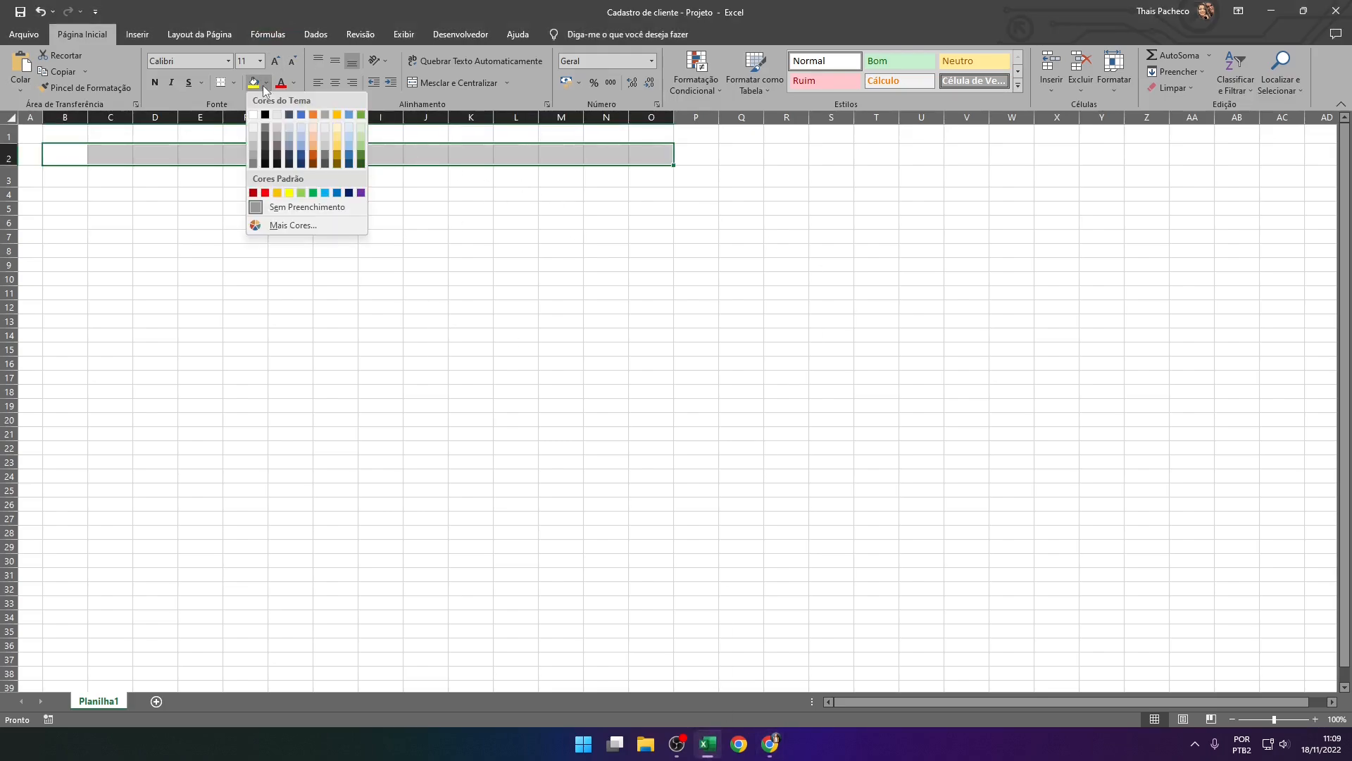
{"action": "left_click", "coordinate": [293, 224]}
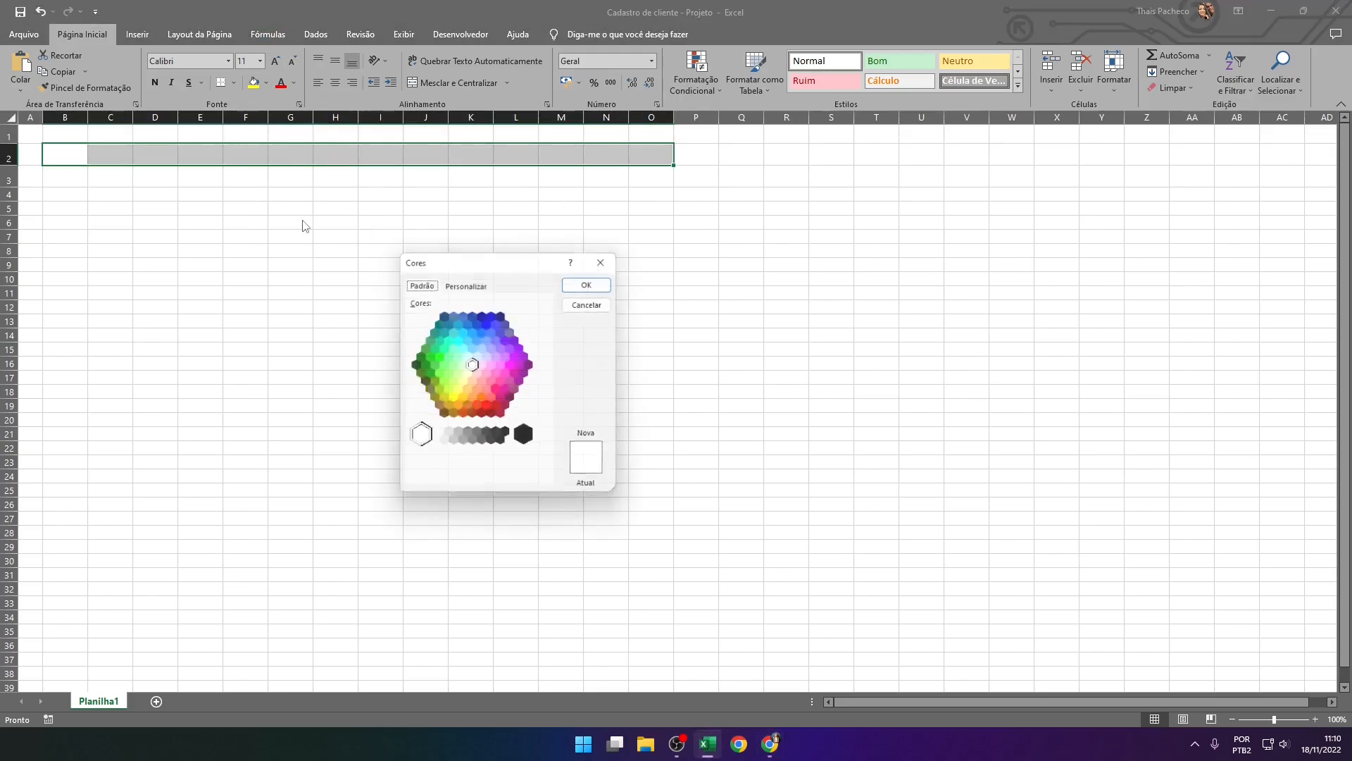
{"action": "left_click", "coordinate": [462, 283]}
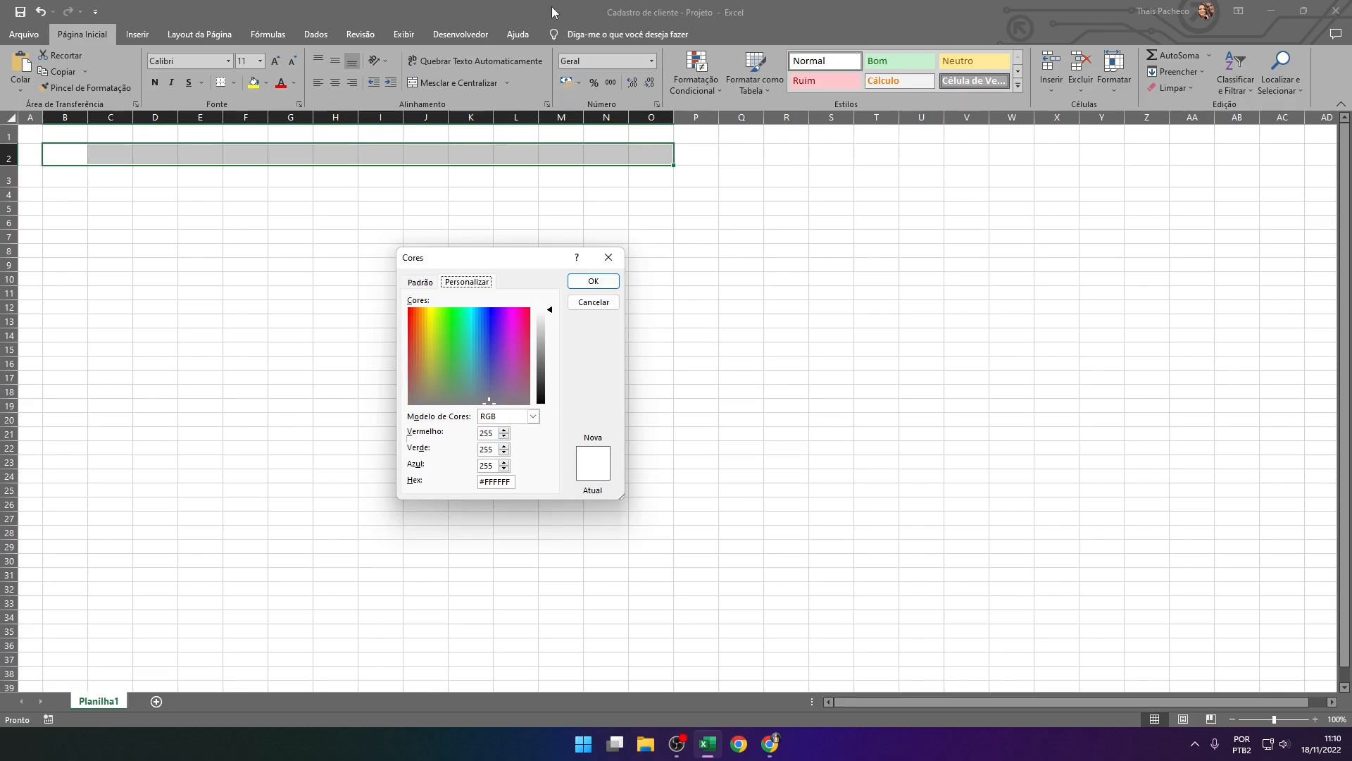
{"action": "left_click", "coordinate": [770, 744]}
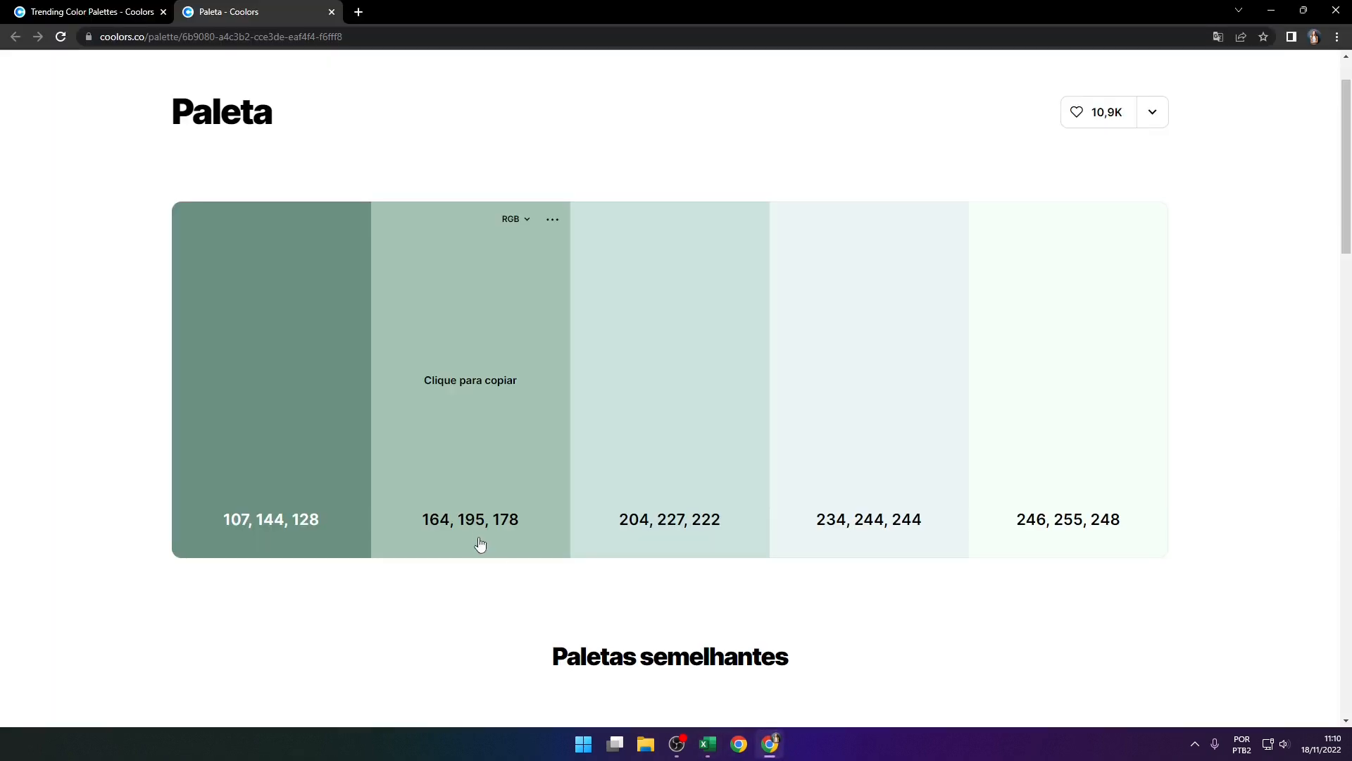
{"action": "left_click", "coordinate": [1271, 10]}
{"action": "left_click", "coordinate": [494, 434]}
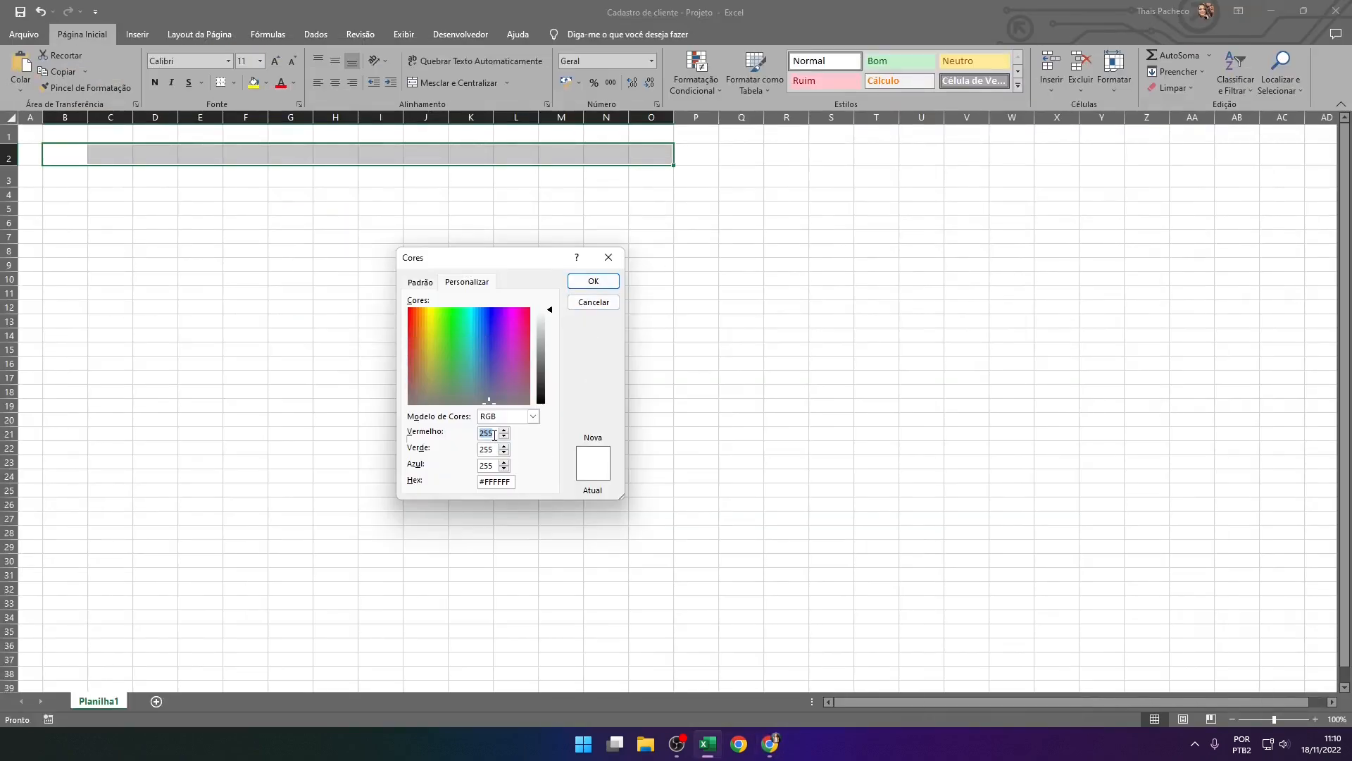
{"action": "type", "text": "164"}
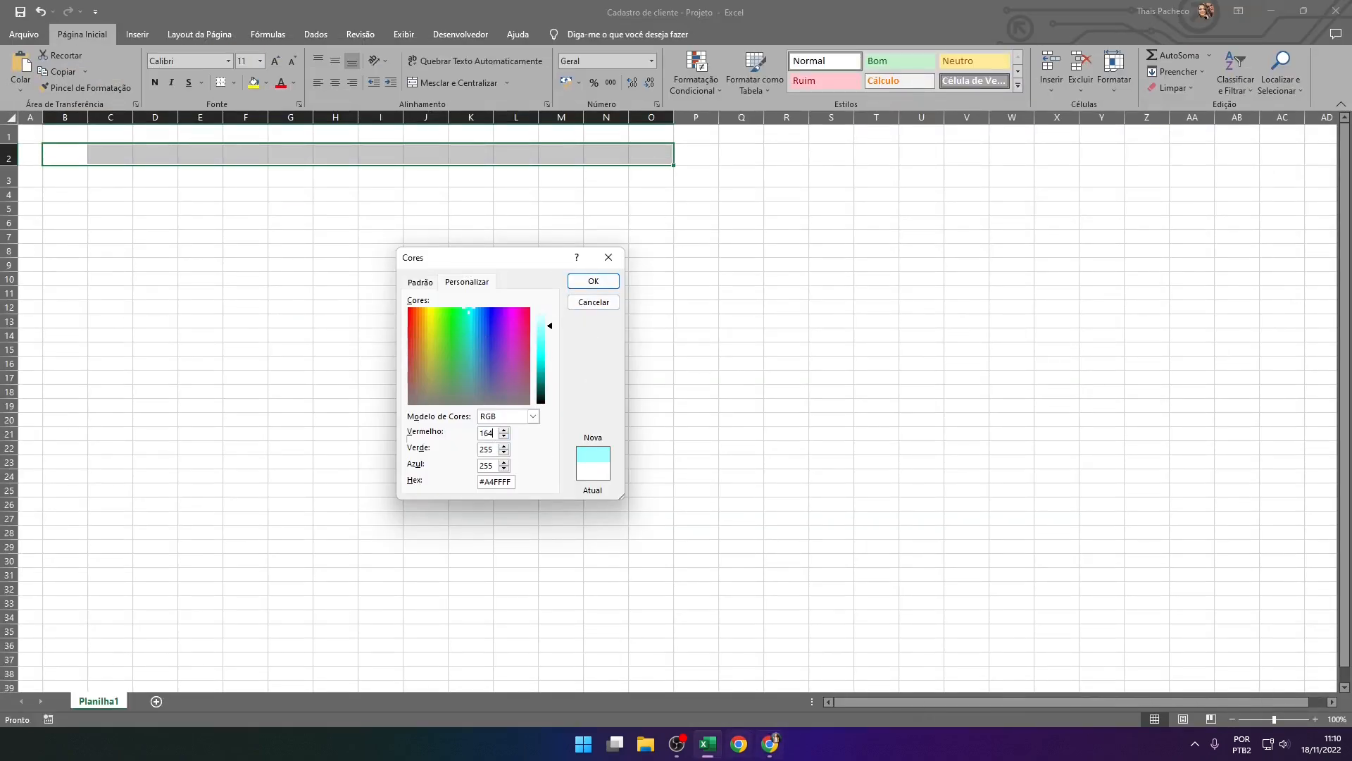
Recheck the palette in Chrome, then in Excel set green to 195 and blue to 178 and apply the custom fill to B2:O2
{"action": "left_click", "coordinate": [769, 748]}
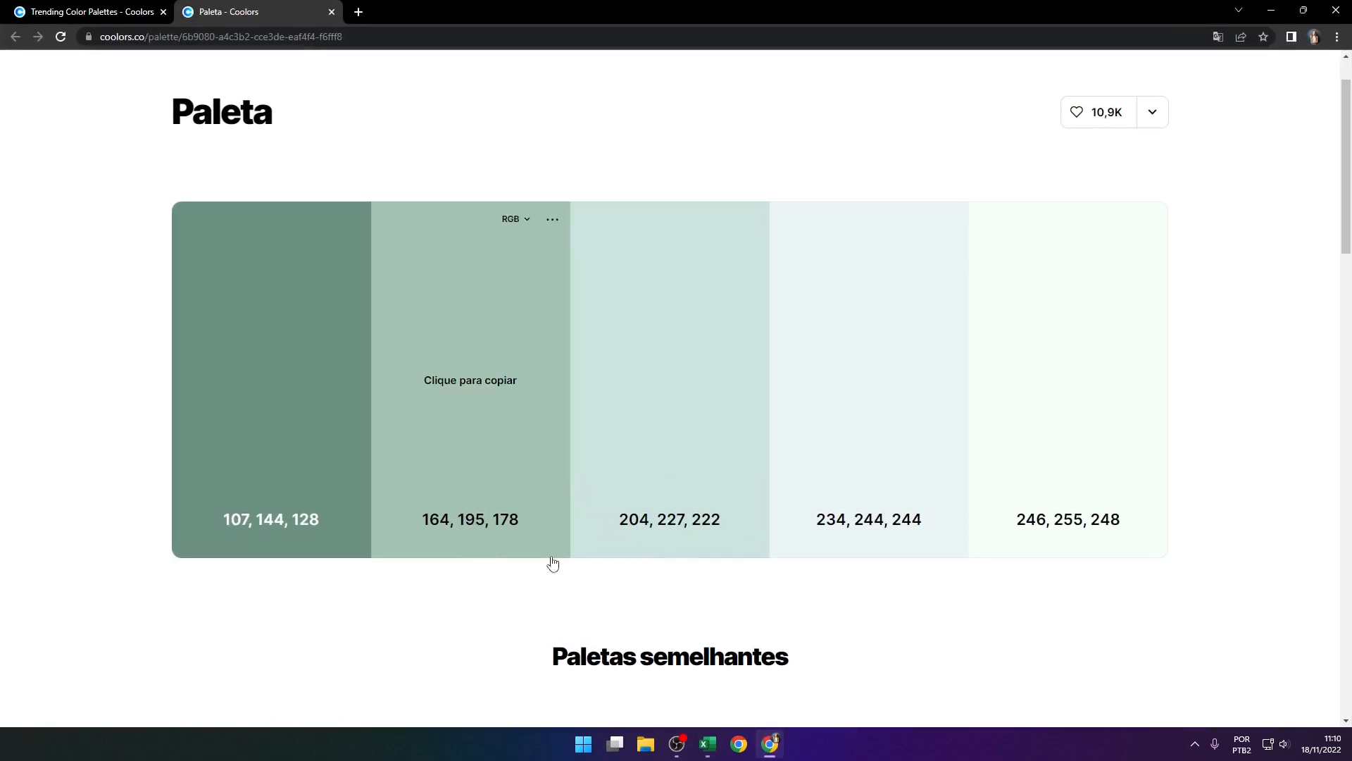
{"action": "left_click", "coordinate": [708, 743]}
{"action": "left_click", "coordinate": [493, 449]}
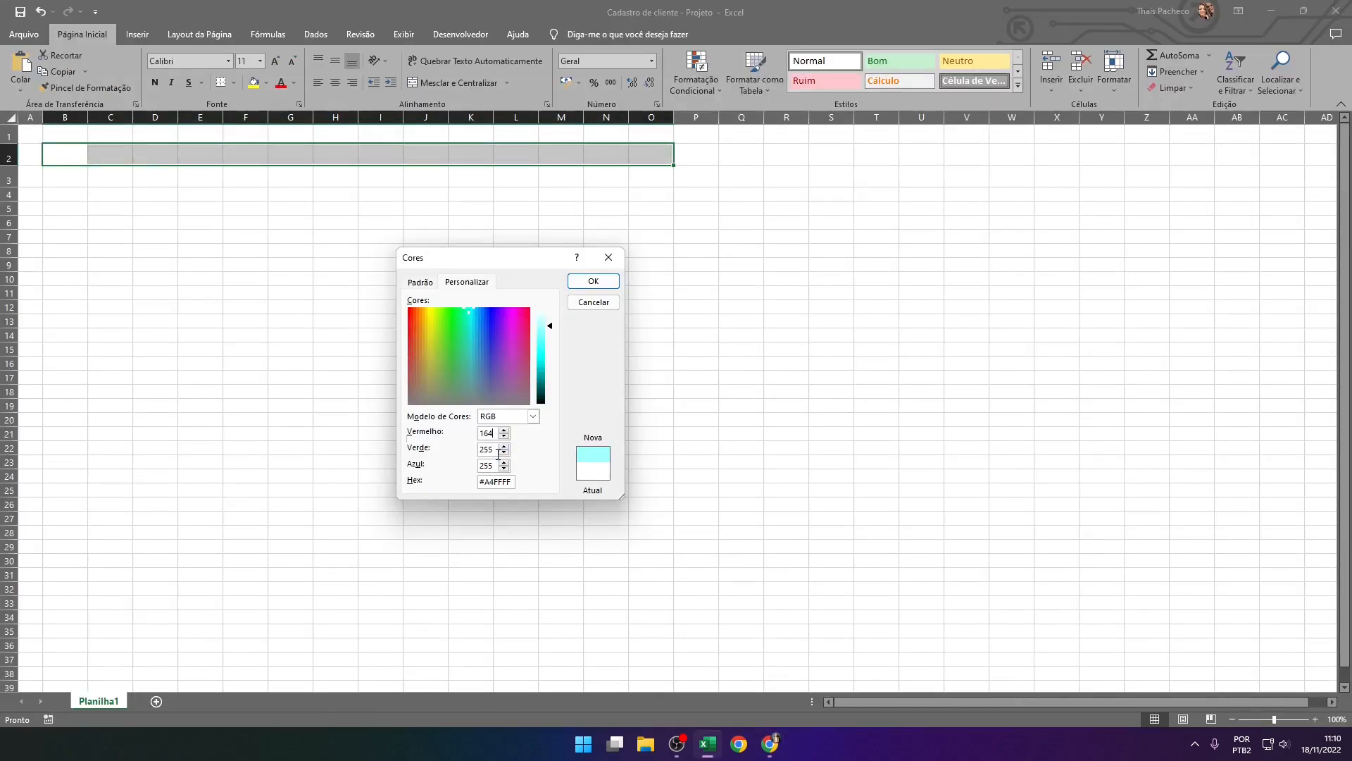
{"action": "type", "text": "195"}
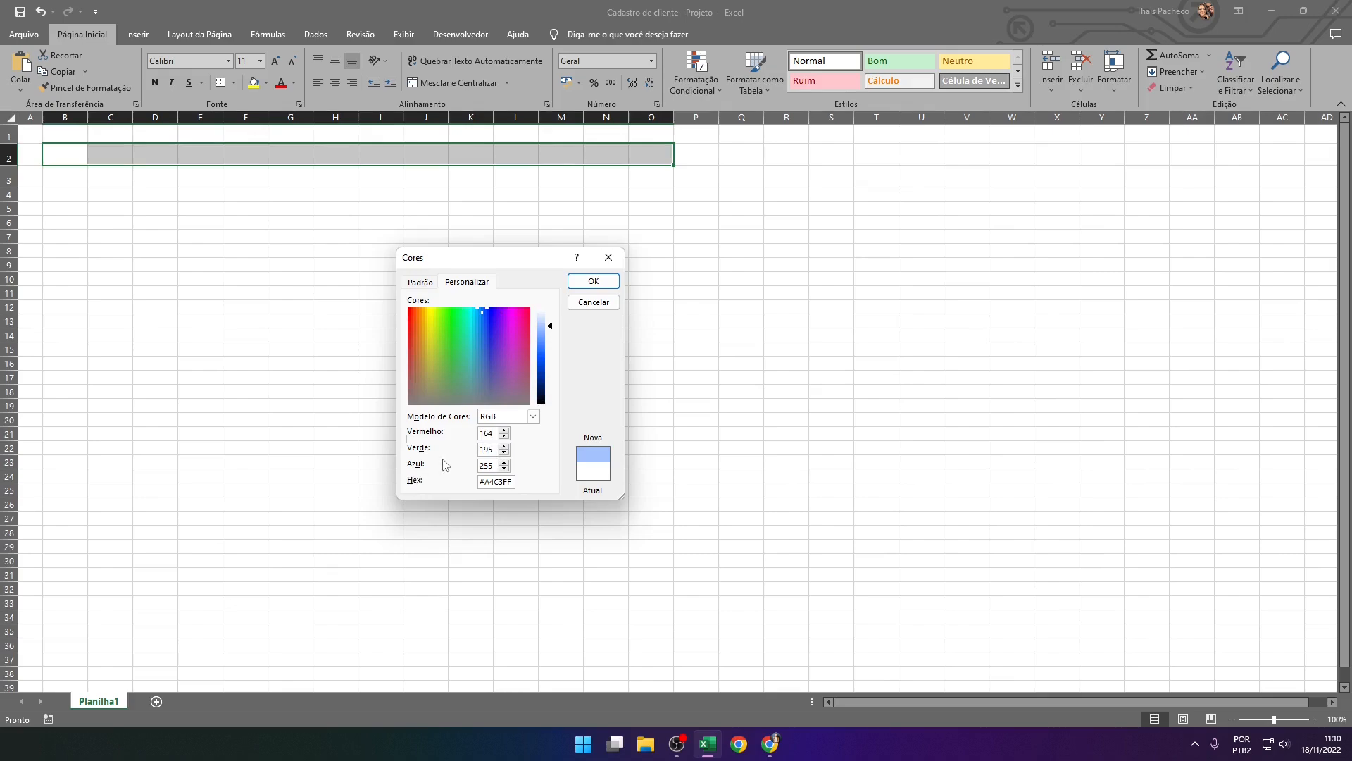
{"action": "double_click", "coordinate": [486, 466]}
{"action": "type", "text": "178"}
{"action": "left_click", "coordinate": [593, 281]}
{"action": "left_click", "coordinate": [561, 252]}
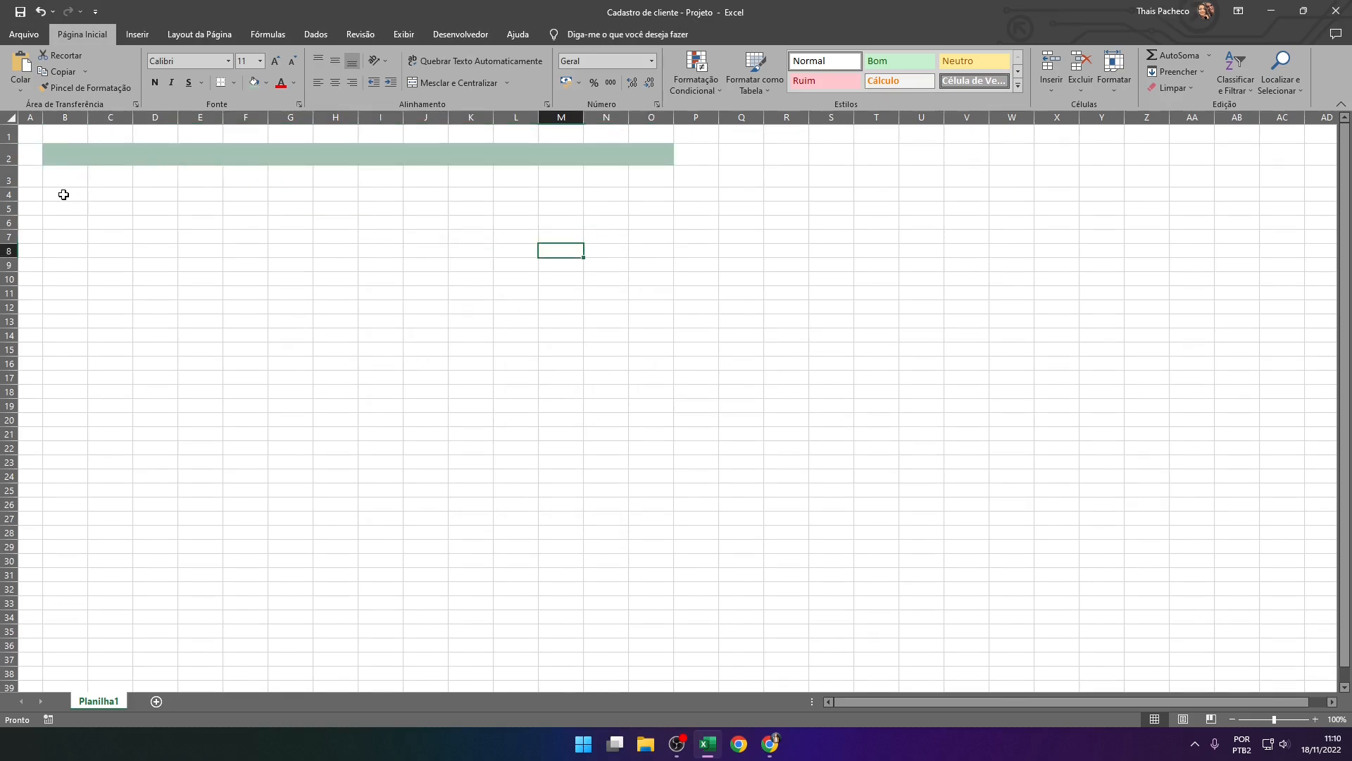
{"action": "left_click_drag", "start_coordinate": [63, 194], "coordinate": [655, 193]}
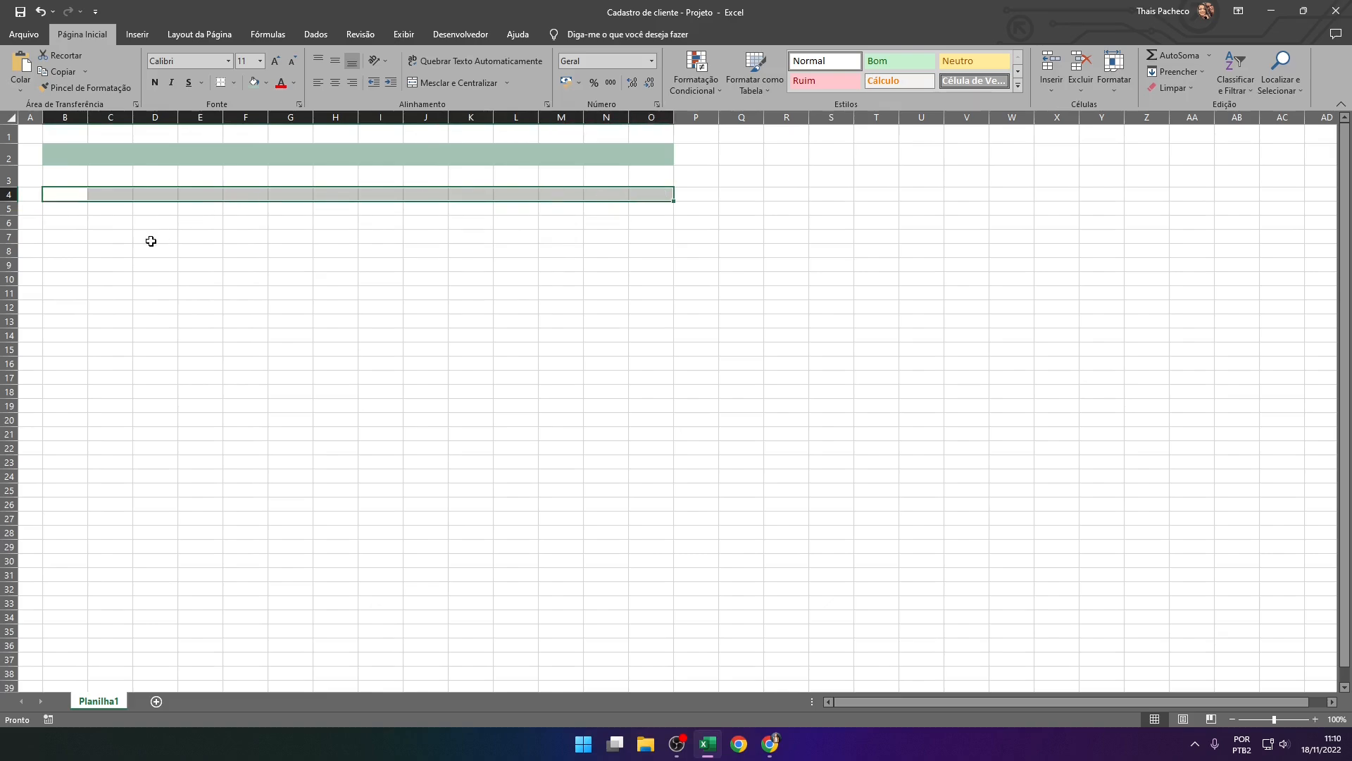
{"action": "left_click", "coordinate": [199, 248]}
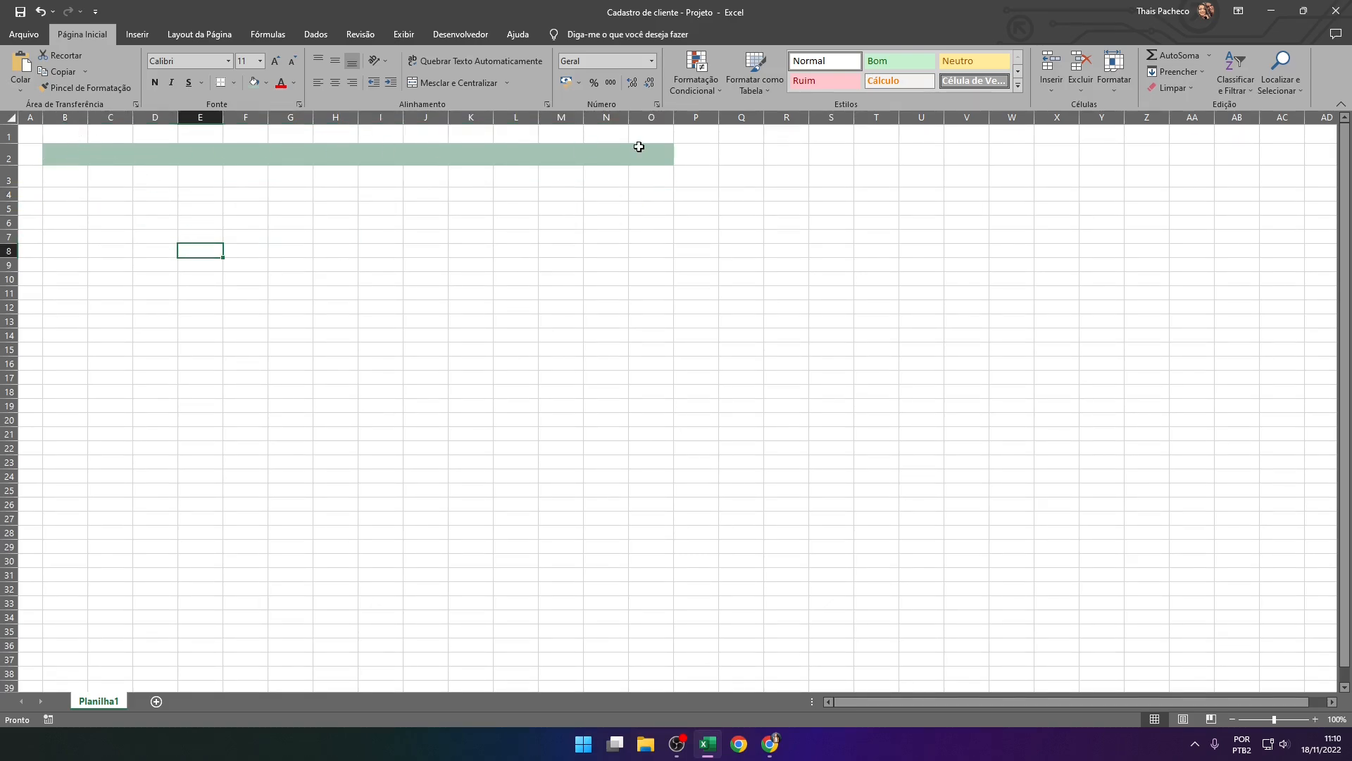
Insert a text box over the green band in row 2, widen it to span columns C to H, and enter "LISTA DE CLIENTES"
{"action": "left_click", "coordinate": [137, 35]}
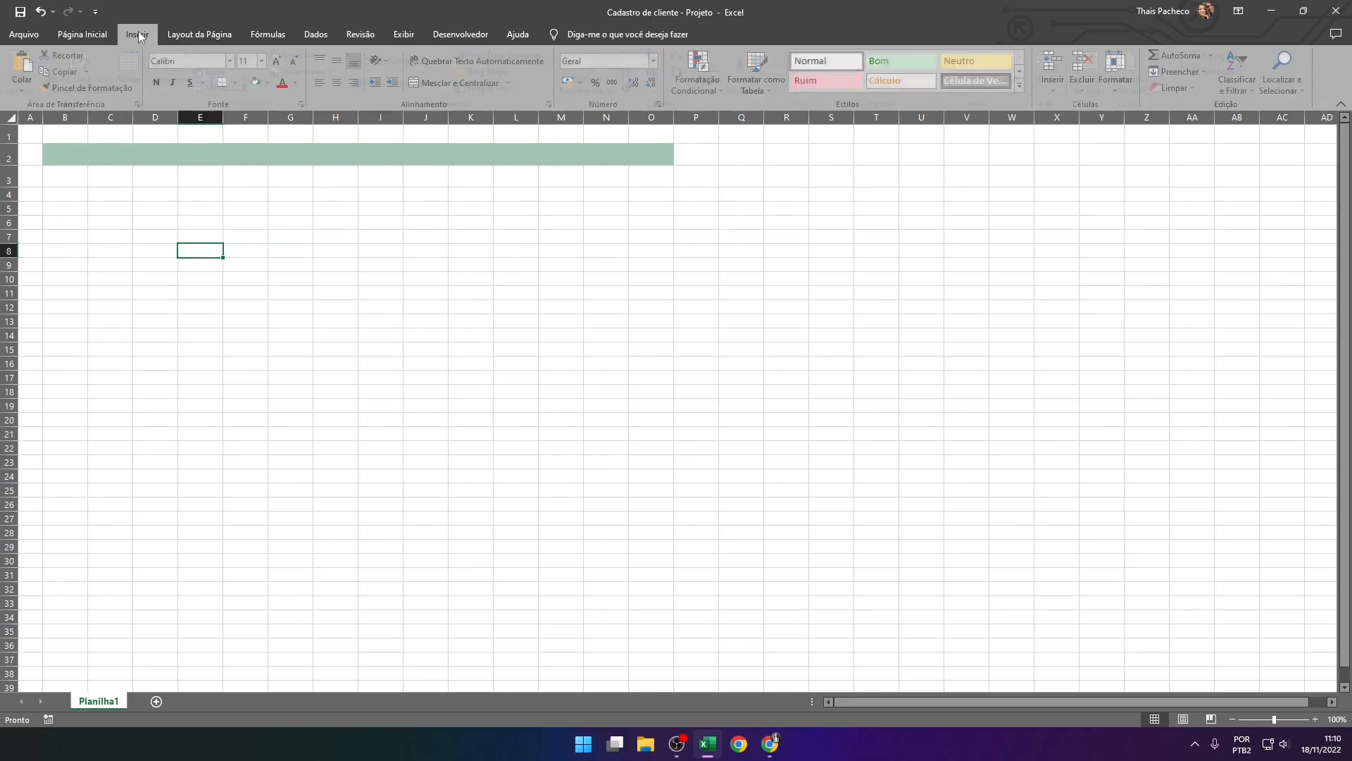
{"action": "left_click", "coordinate": [1098, 74]}
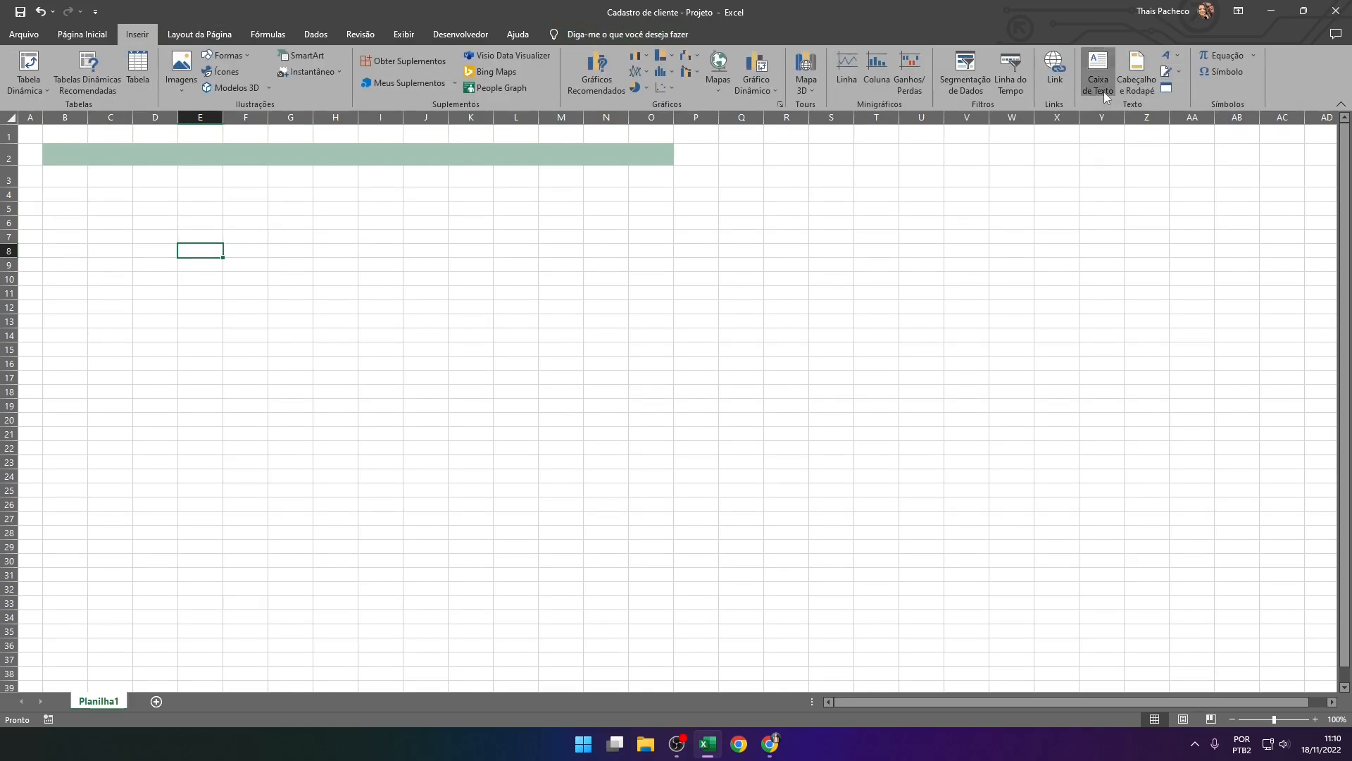
{"action": "left_click", "coordinate": [110, 150]}
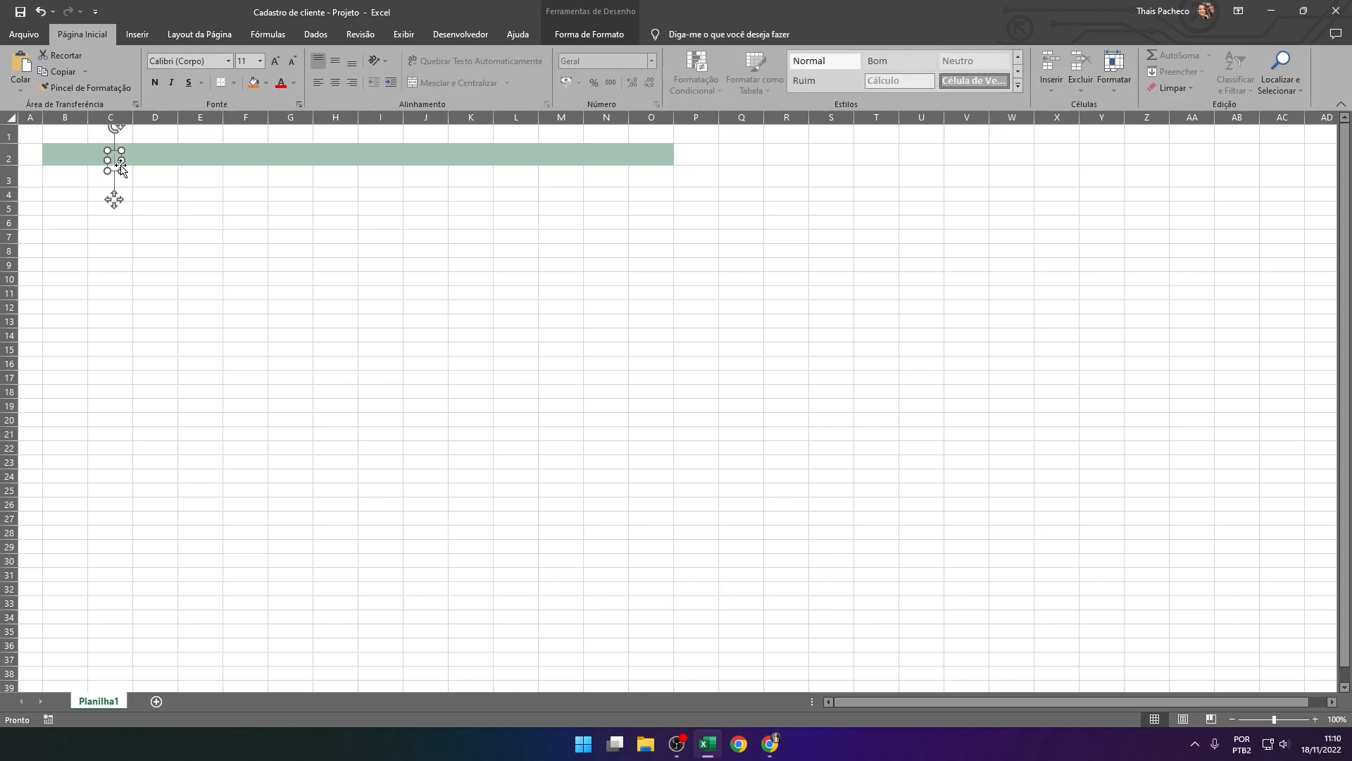
{"action": "left_click_drag", "start_coordinate": [120, 161], "coordinate": [338, 171]}
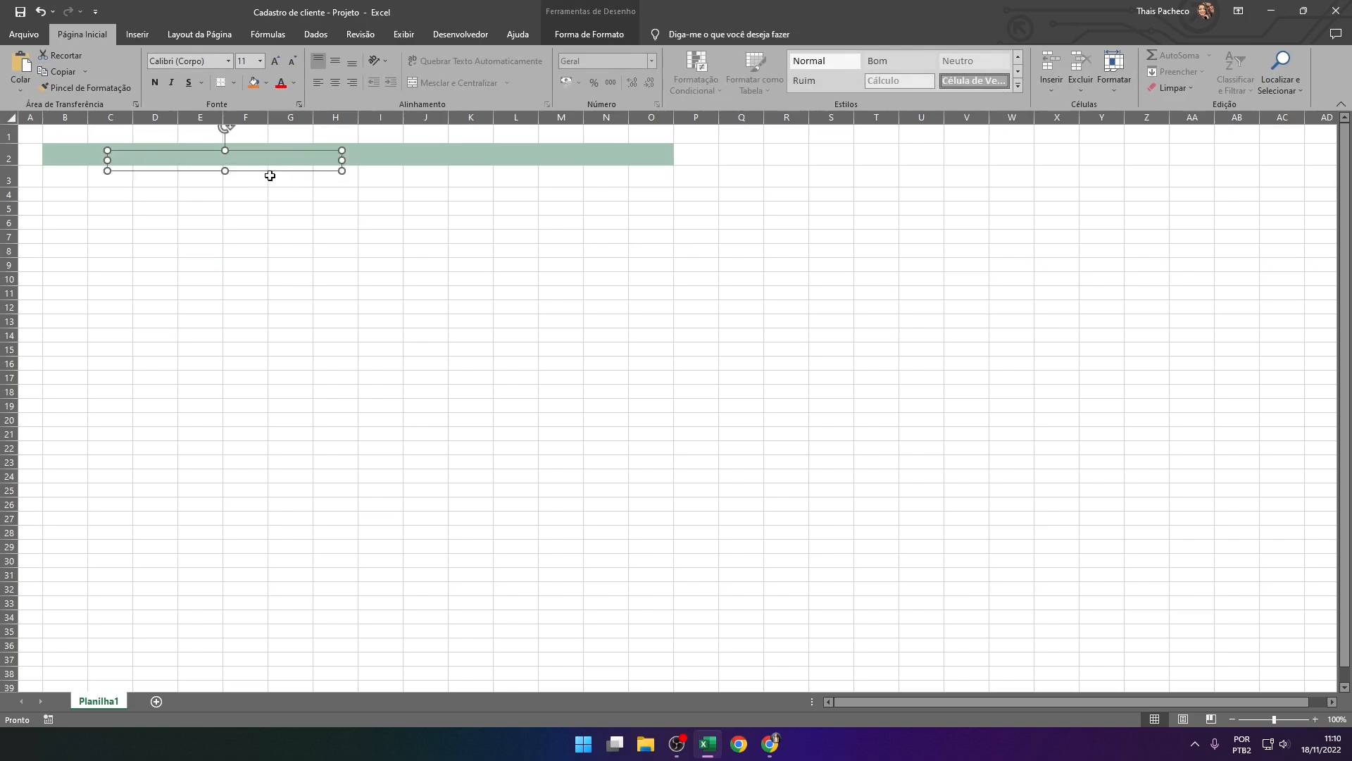
{"action": "type", "text": "li"}
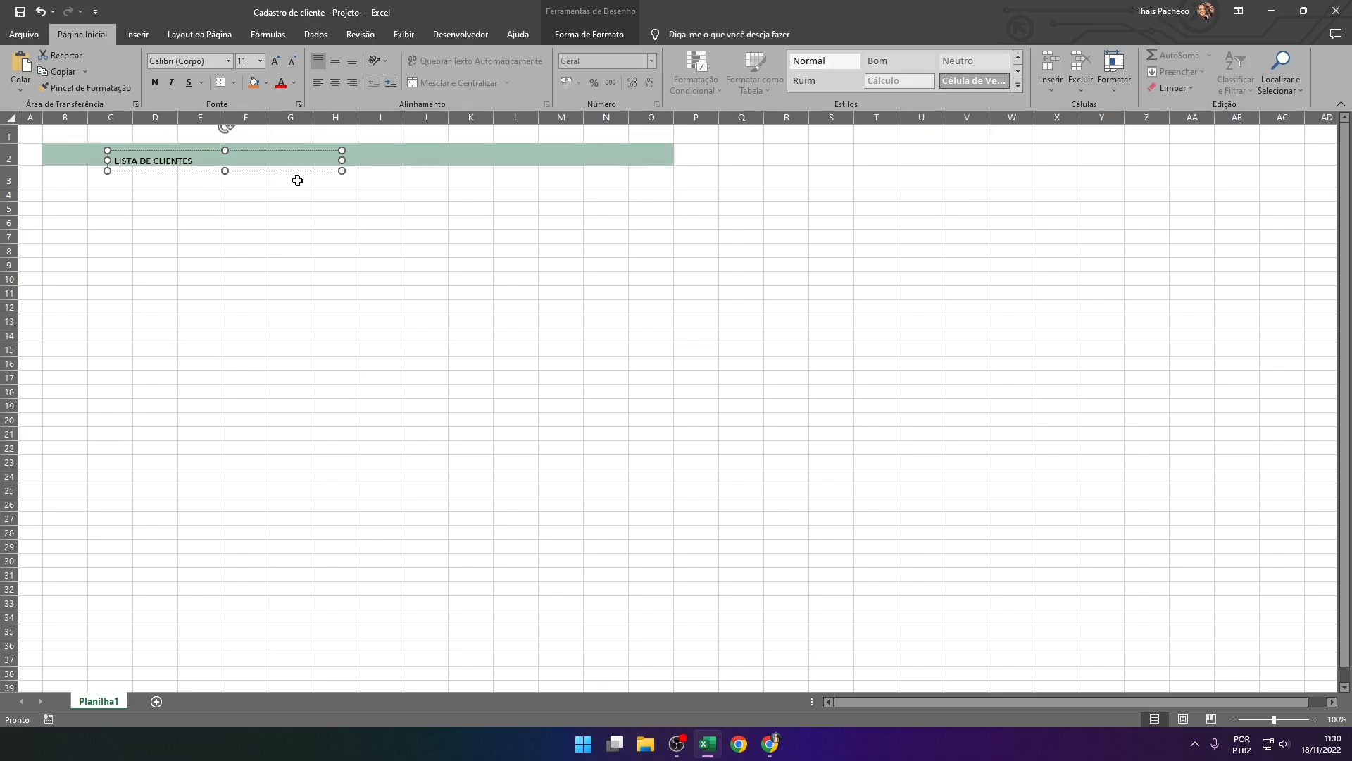
Move the "LISTA DE CLIENTES" text box so it starts in column B and sits within the height of row 2
{"action": "left_click_drag", "start_coordinate": [282, 170], "coordinate": [244, 165]}
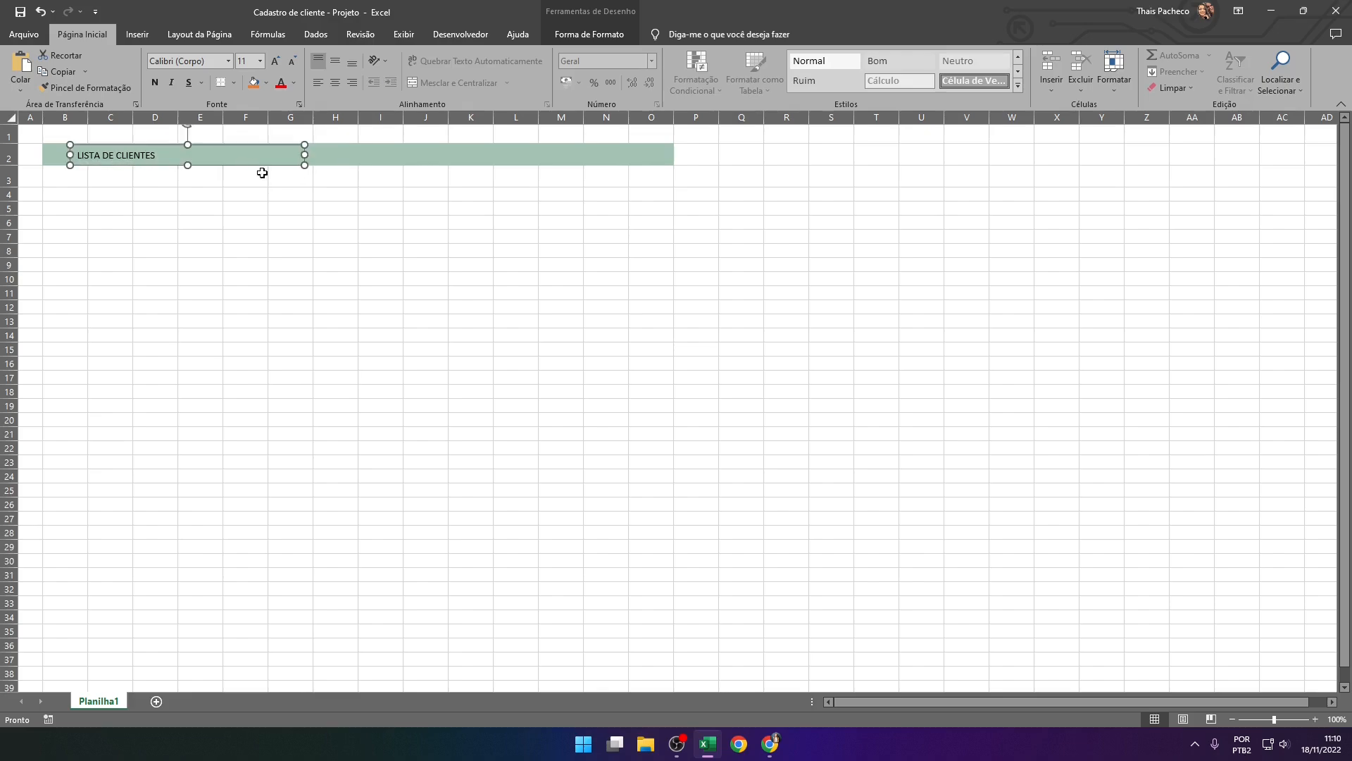
{"action": "key", "text": "Up"}
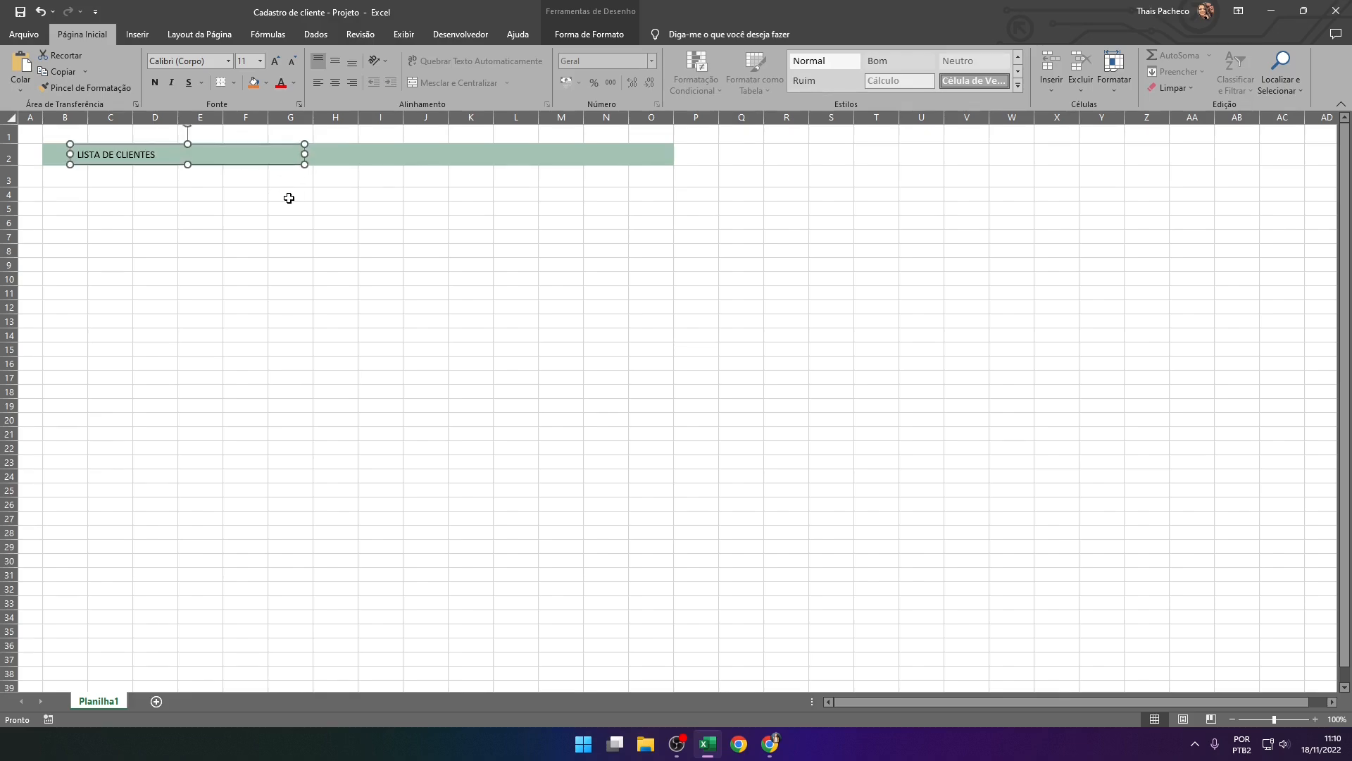
{"action": "key", "text": "Down"}
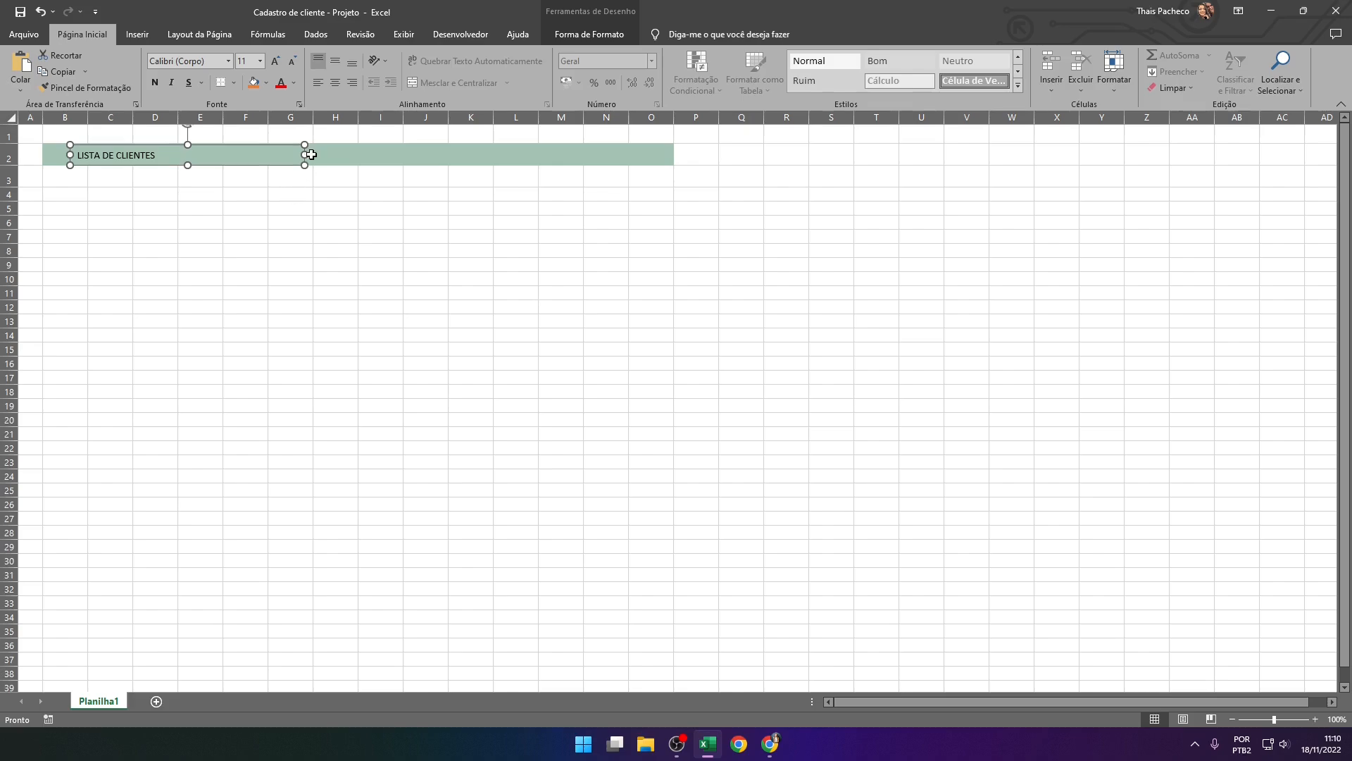
{"action": "left_click", "coordinate": [242, 212]}
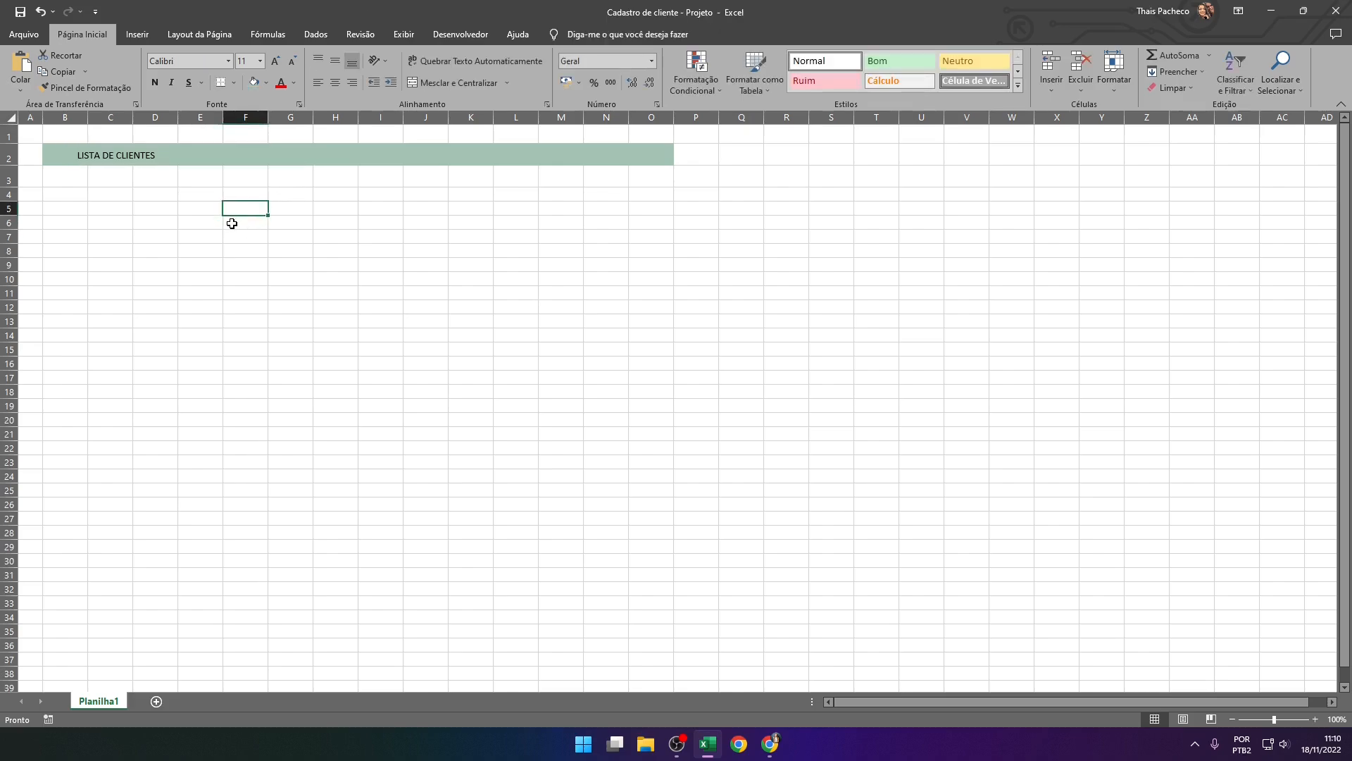
{"action": "left_click", "coordinate": [118, 159]}
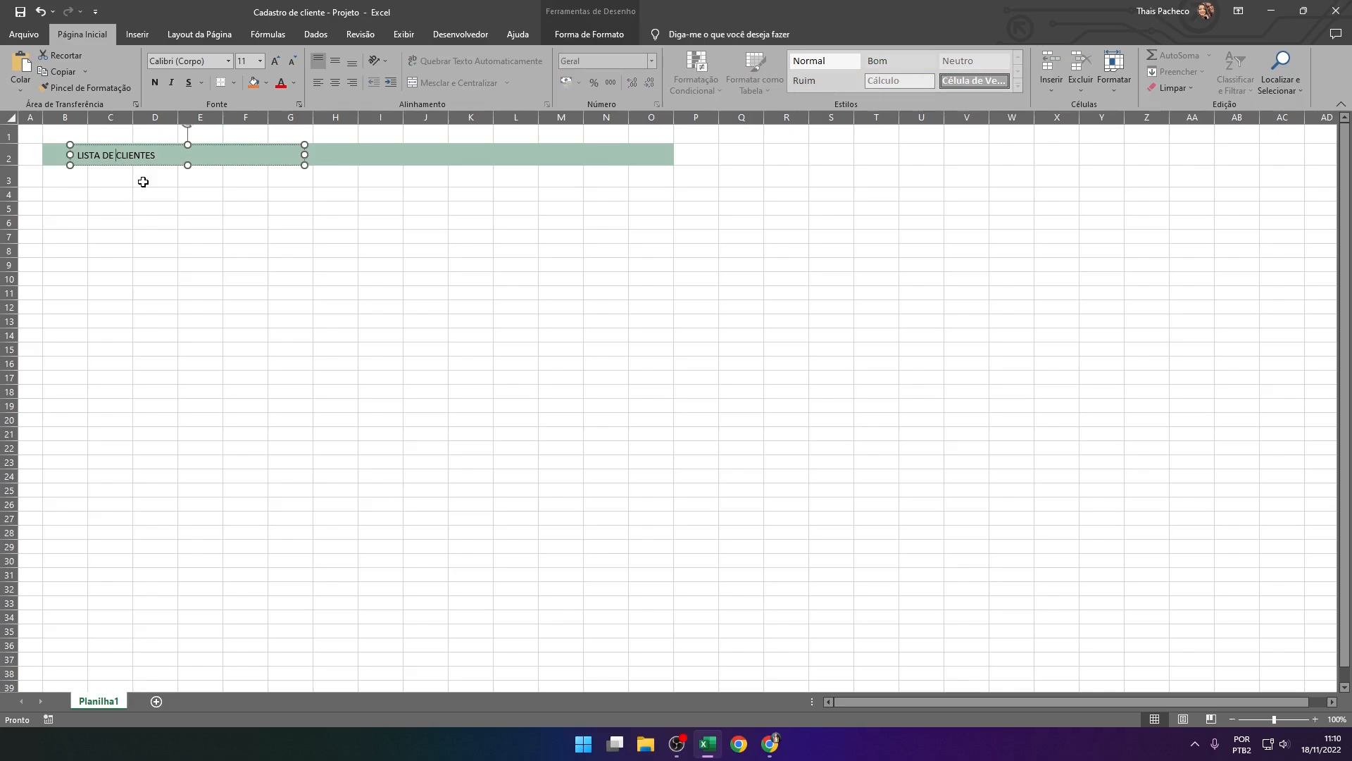
{"action": "left_click", "coordinate": [141, 182]}
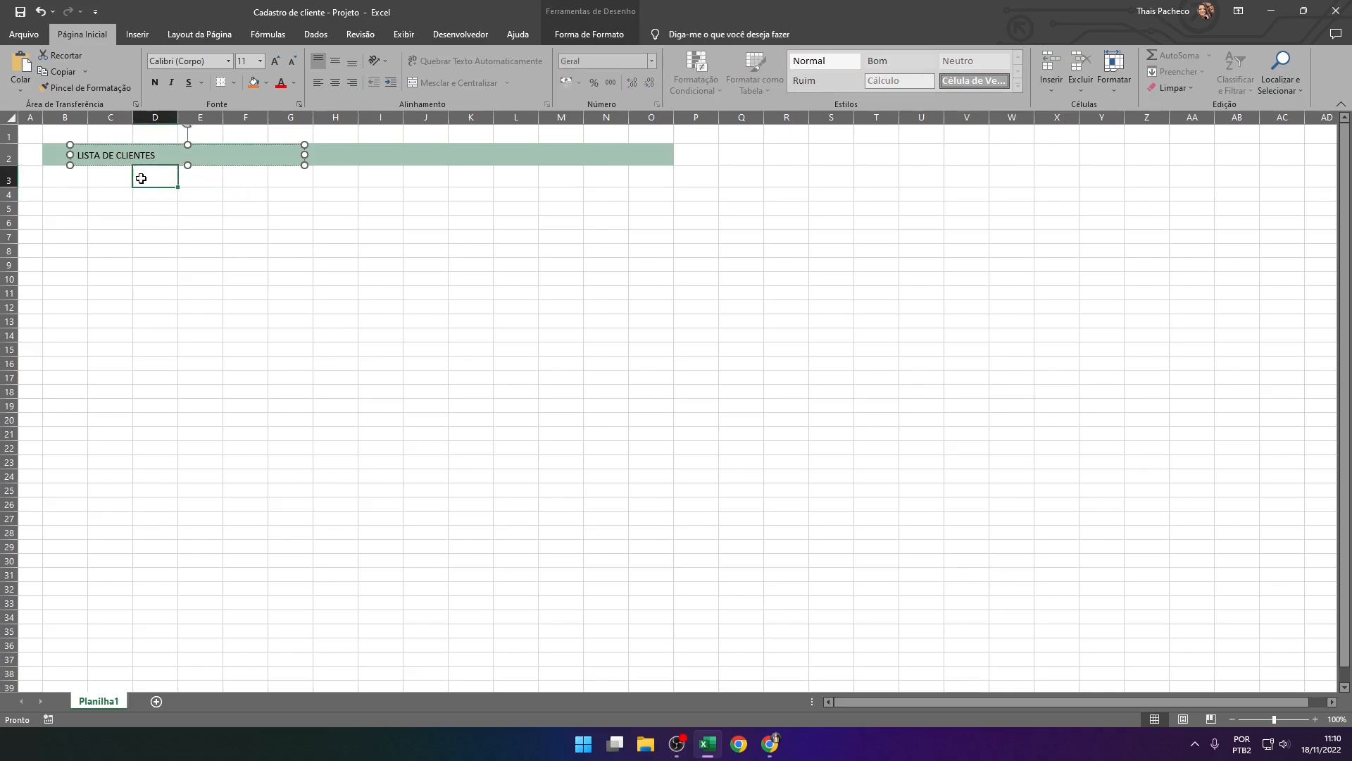
Enter the headers "ID", "NOME DO CLIENTE *" and "CELULAR *" in cells B4 to D4
{"action": "left_click", "coordinate": [73, 192]}
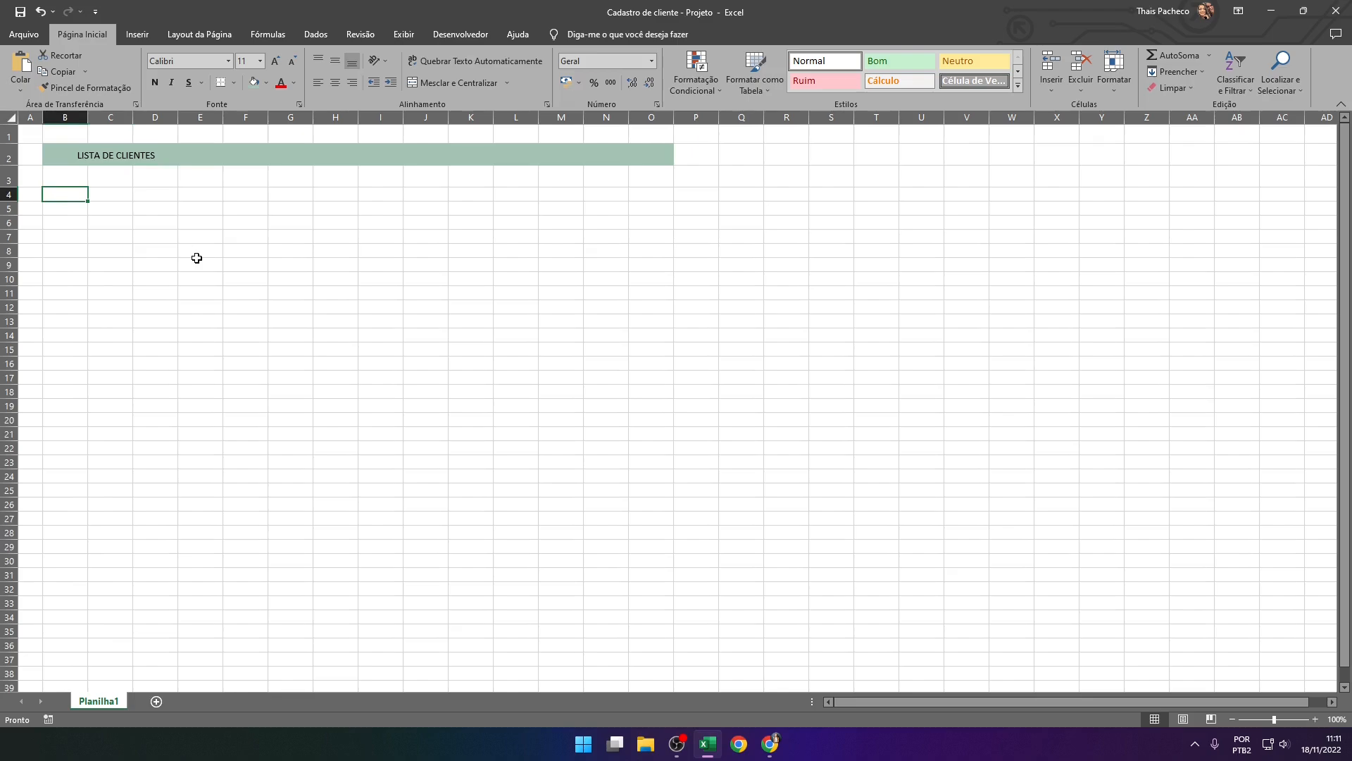
{"action": "type", "text": "ID"}
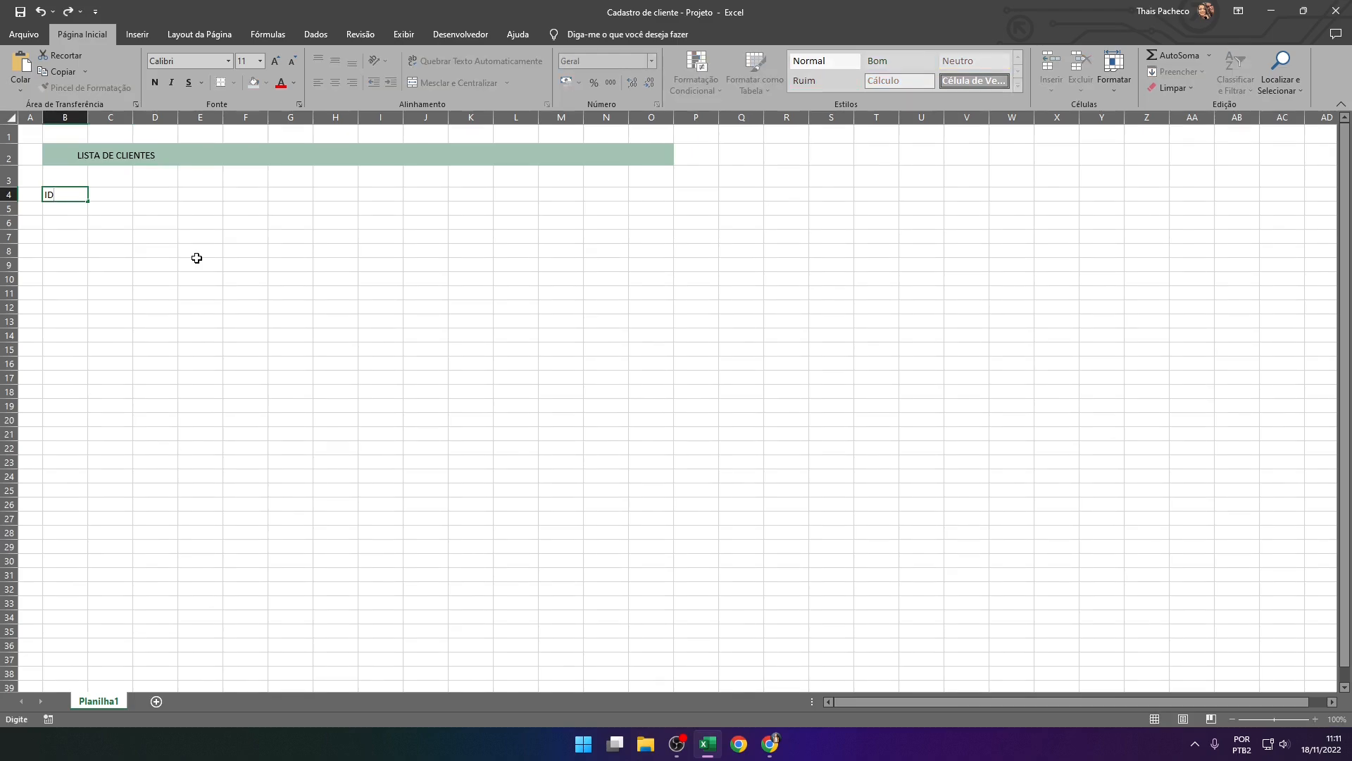
{"action": "key", "text": "Tab"}
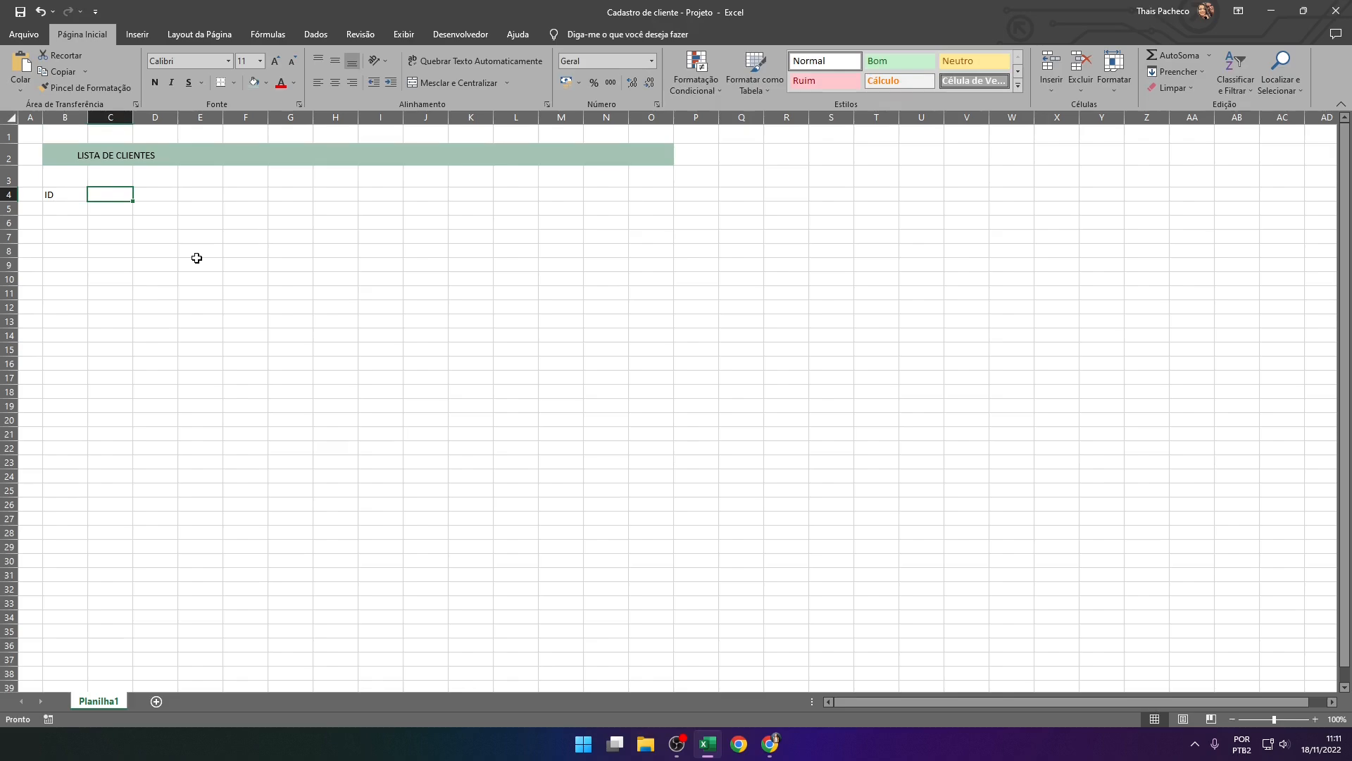
{"action": "type", "text": "NOME DO CLIENTE *"}
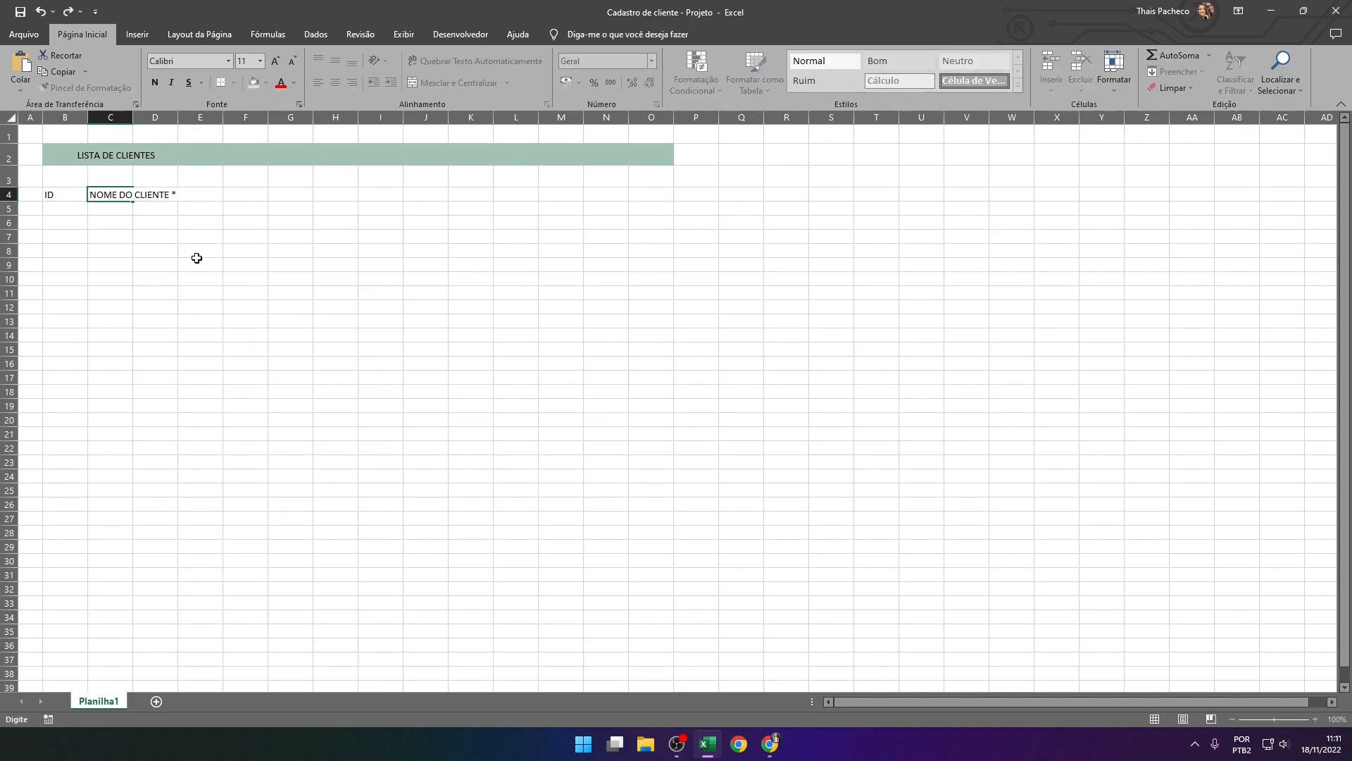
{"action": "key", "text": "Tab"}
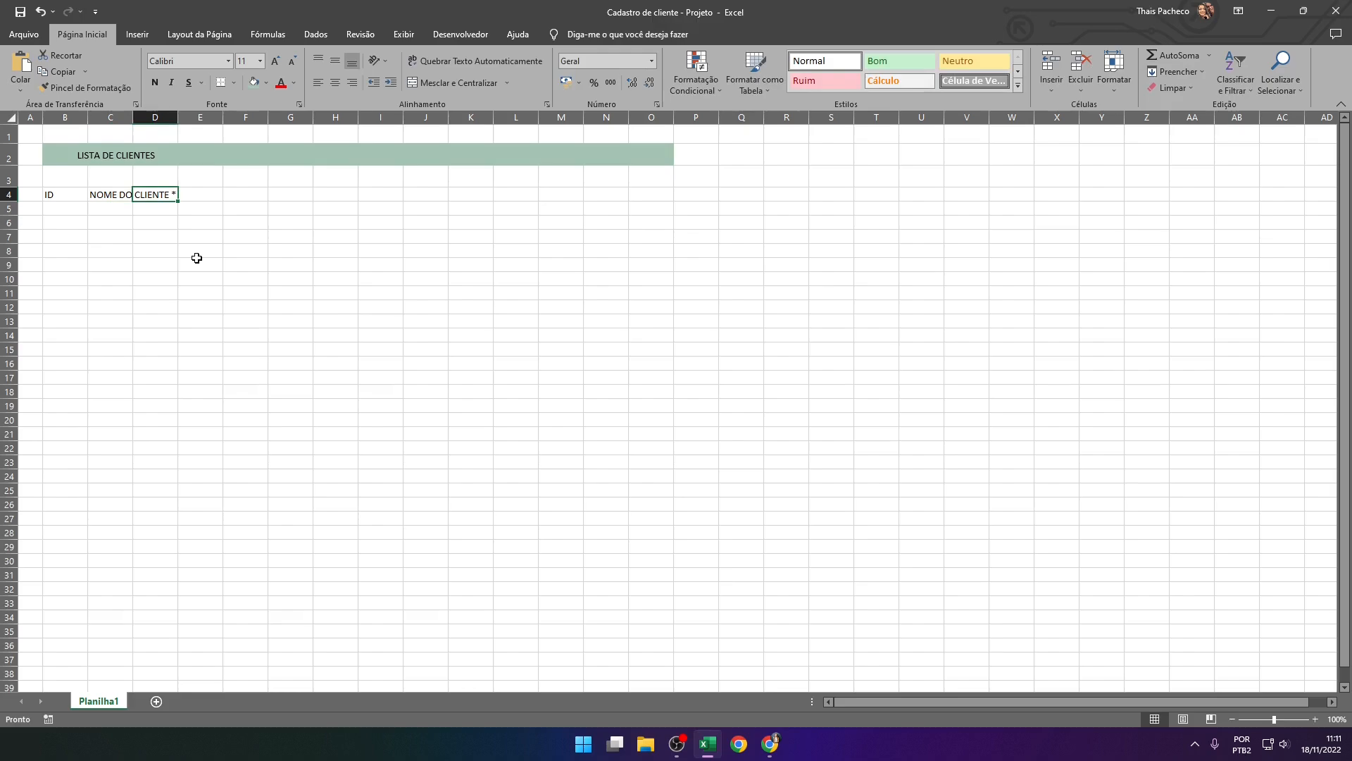
{"action": "type", "text": "CELULAR *"}
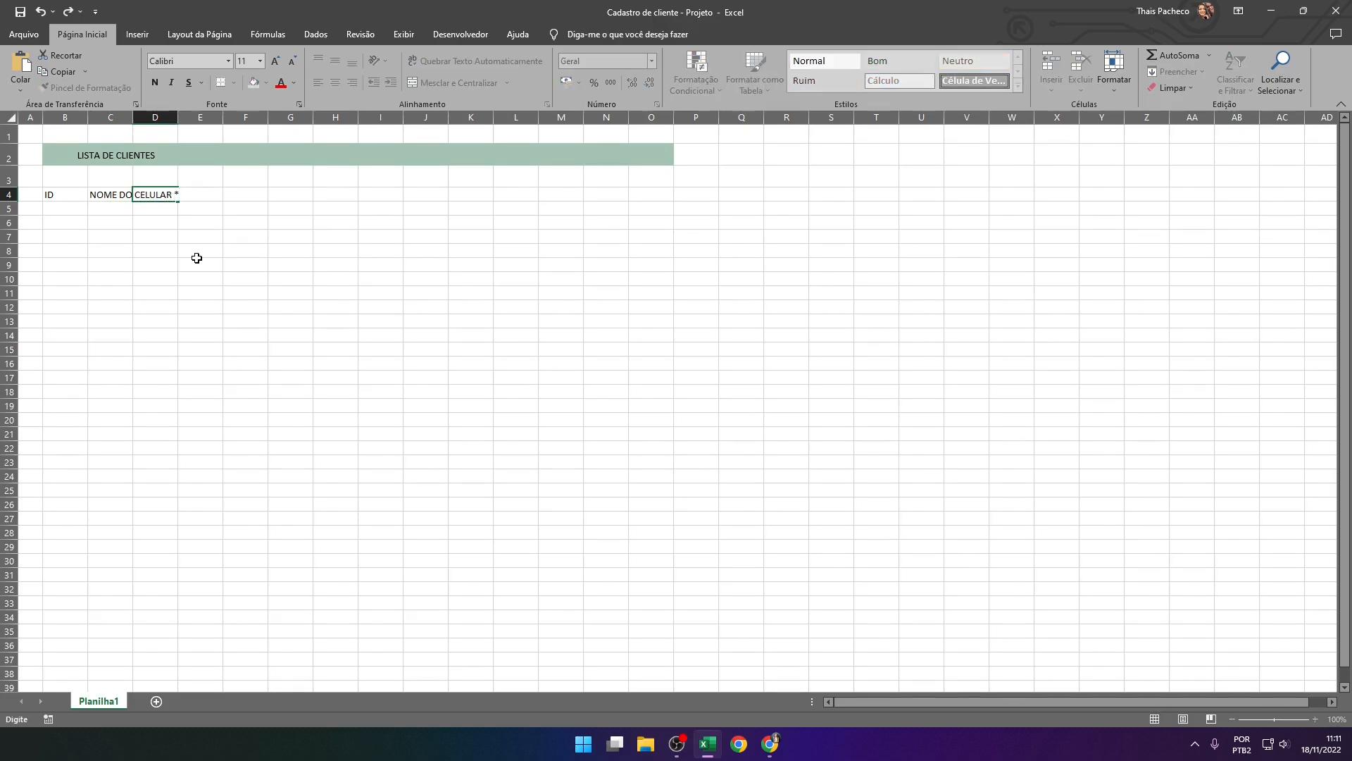
{"action": "key", "text": "Tab"}
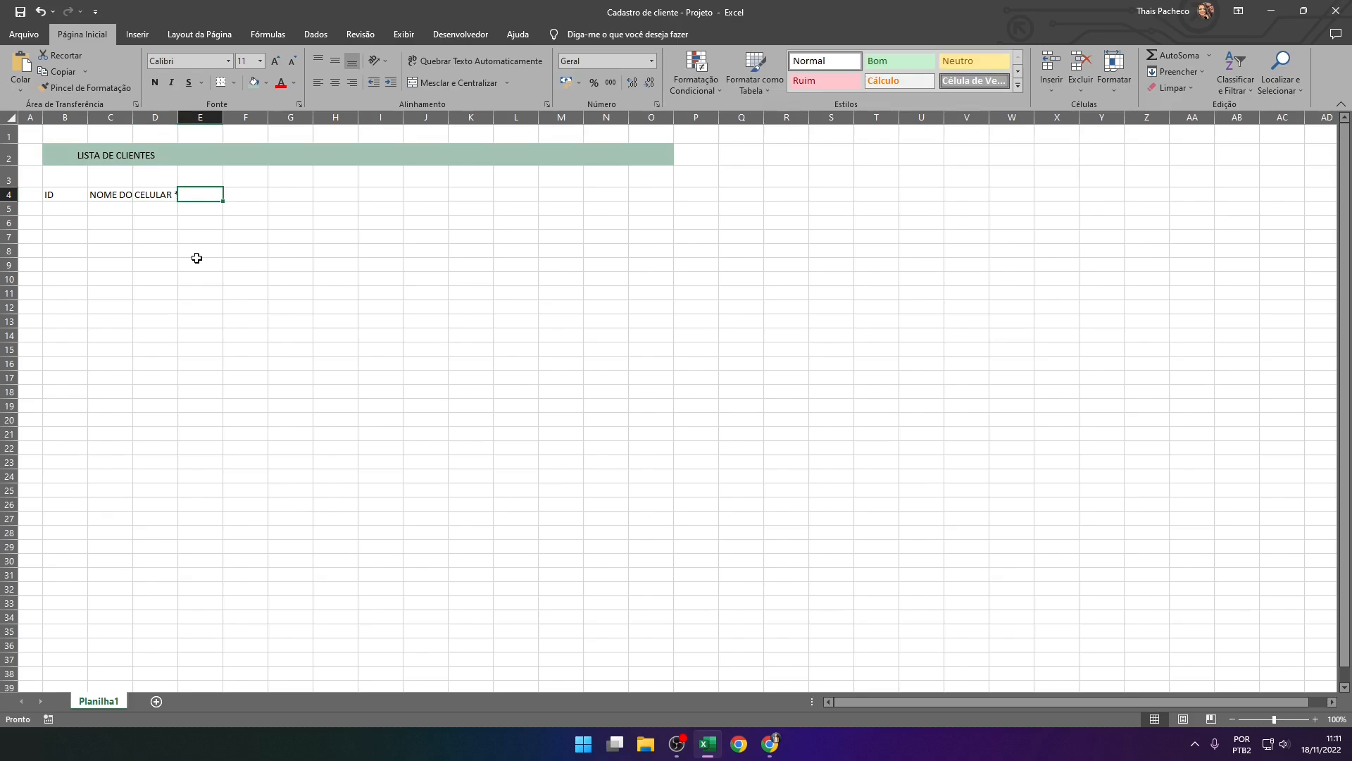
Continue the row 4 headers with "DATA NASC.", "CPF" and "CEP" in cells E4 to G4
{"action": "type", "text": "DATA "}
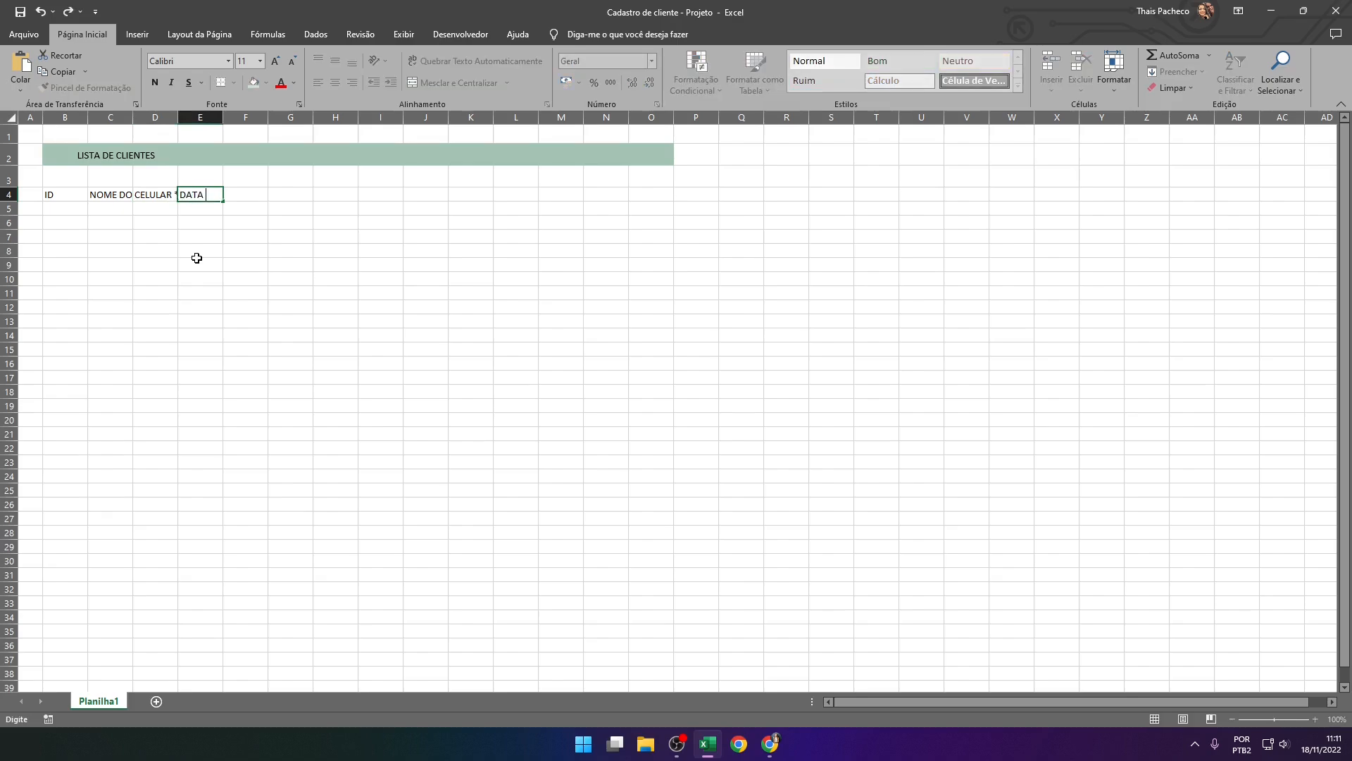
{"action": "type", "text": "NASC."}
{"action": "key", "text": "Tab"}
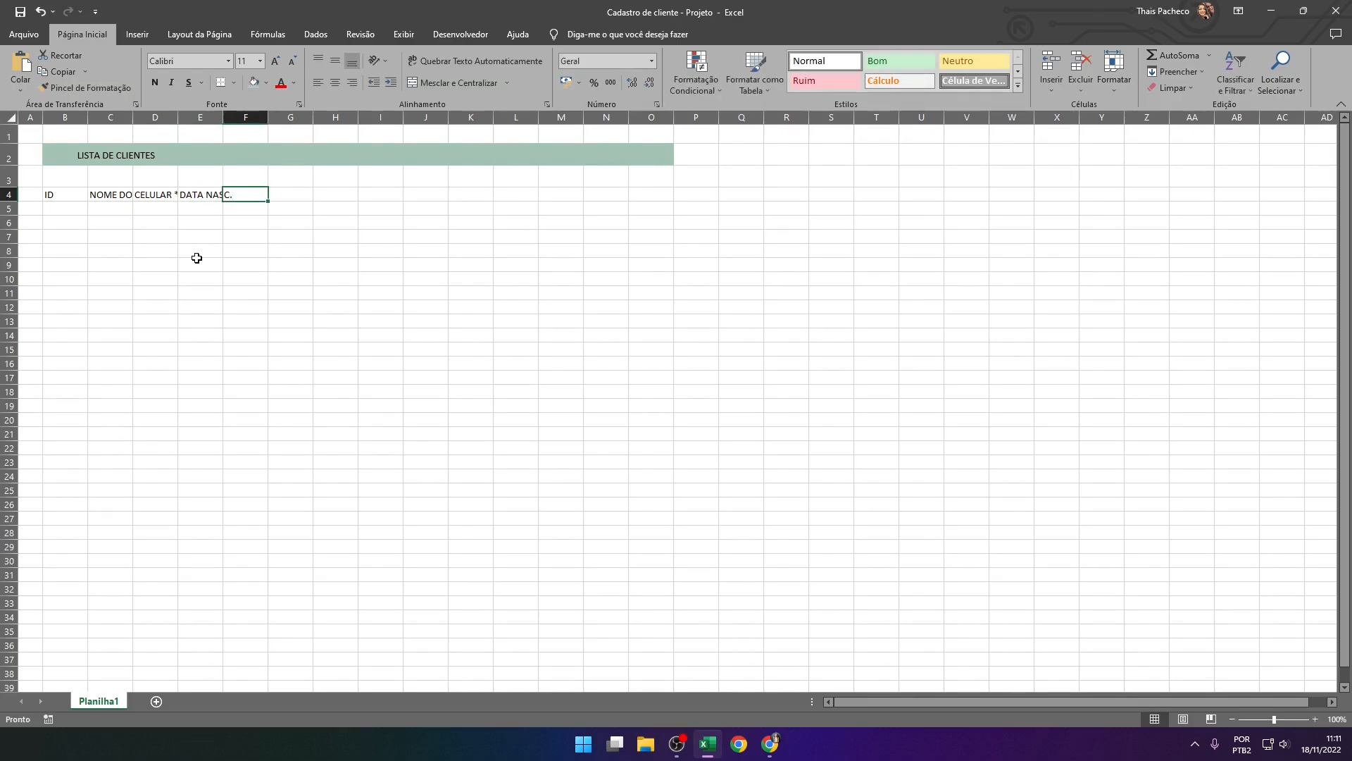
{"action": "type", "text": "CPF"}
{"action": "key", "text": "Tab"}
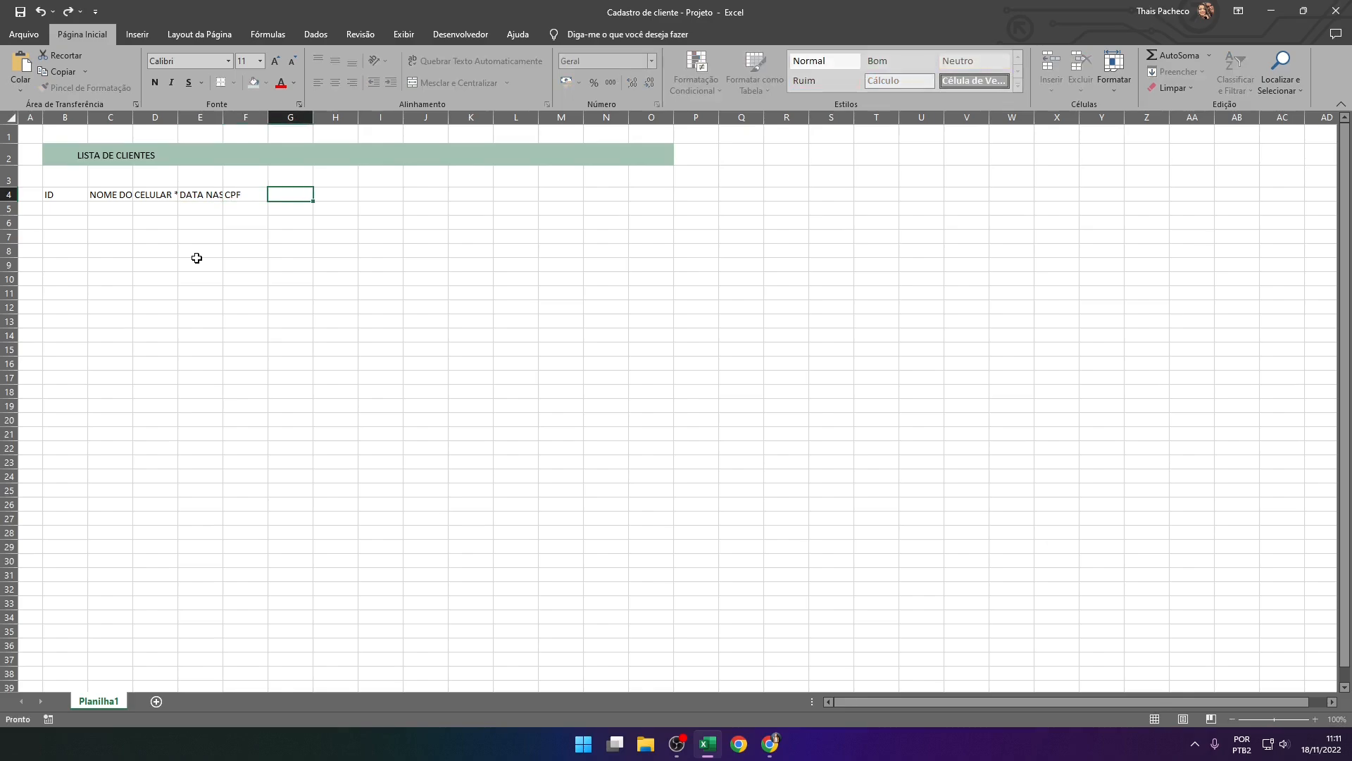
{"action": "type", "text": "CEP"}
{"action": "key", "text": "Tab"}
Add the headers "ENDEREÇO" and "NÚMERO" in cells H4 and I4
{"action": "type", "text": "END"}
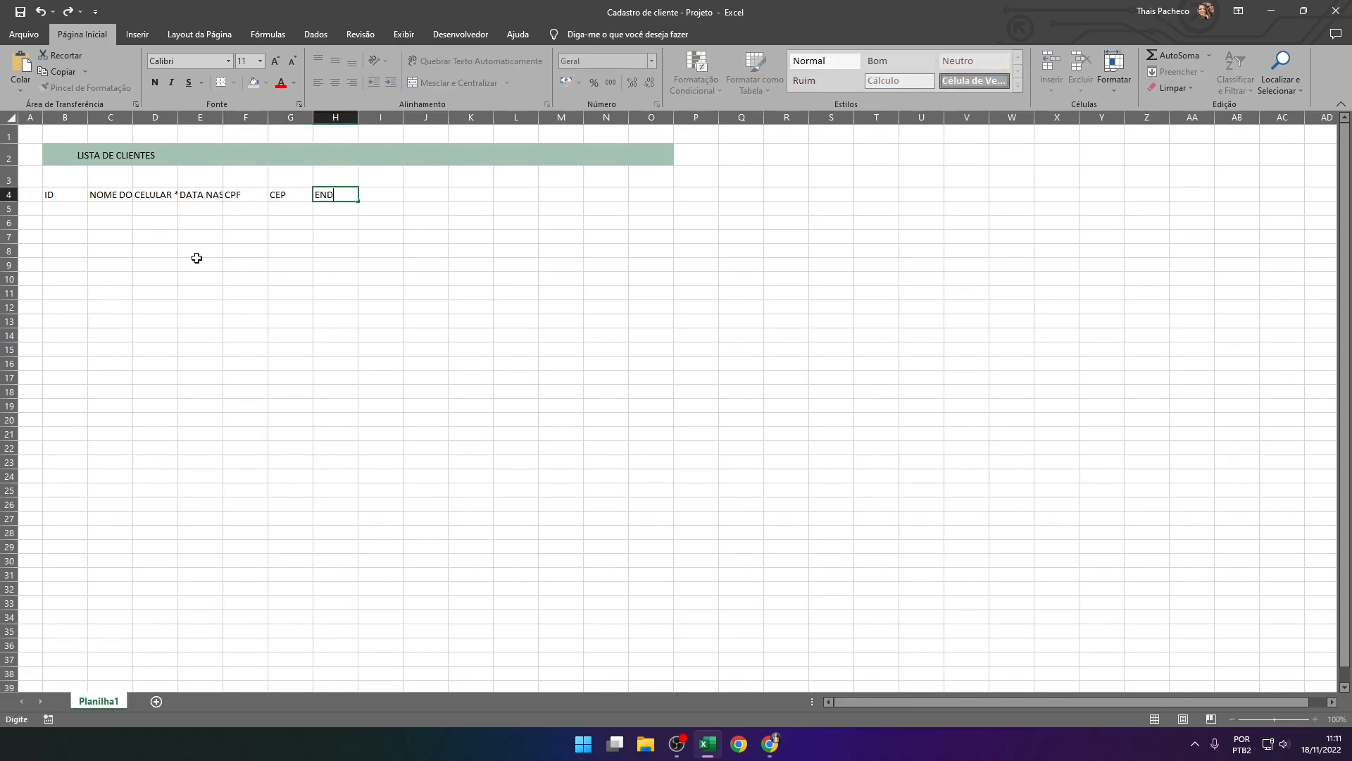
{"action": "type", "text": "EREÇO"}
{"action": "key", "text": "Tab"}
{"action": "type", "text": "BA"}
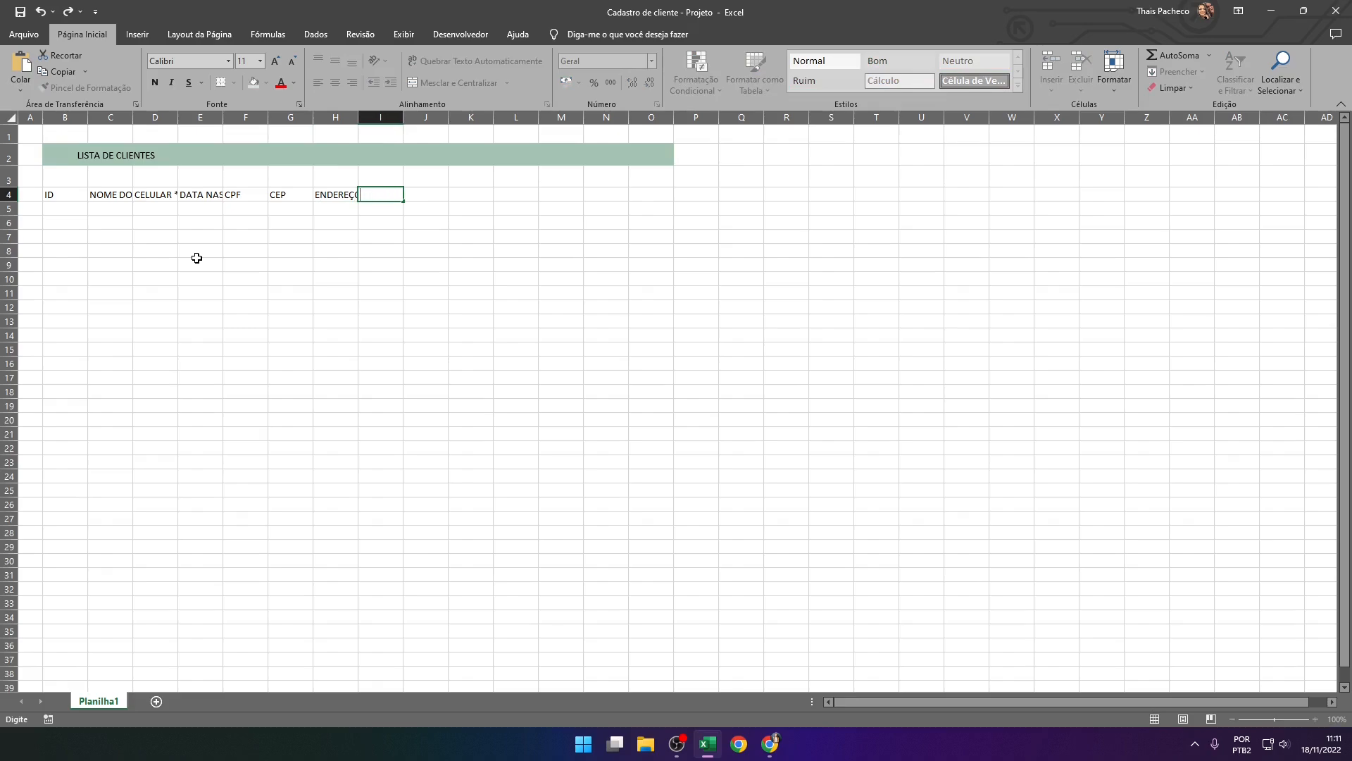
{"action": "type", "text": "O"}
{"action": "key", "text": "Tab"}
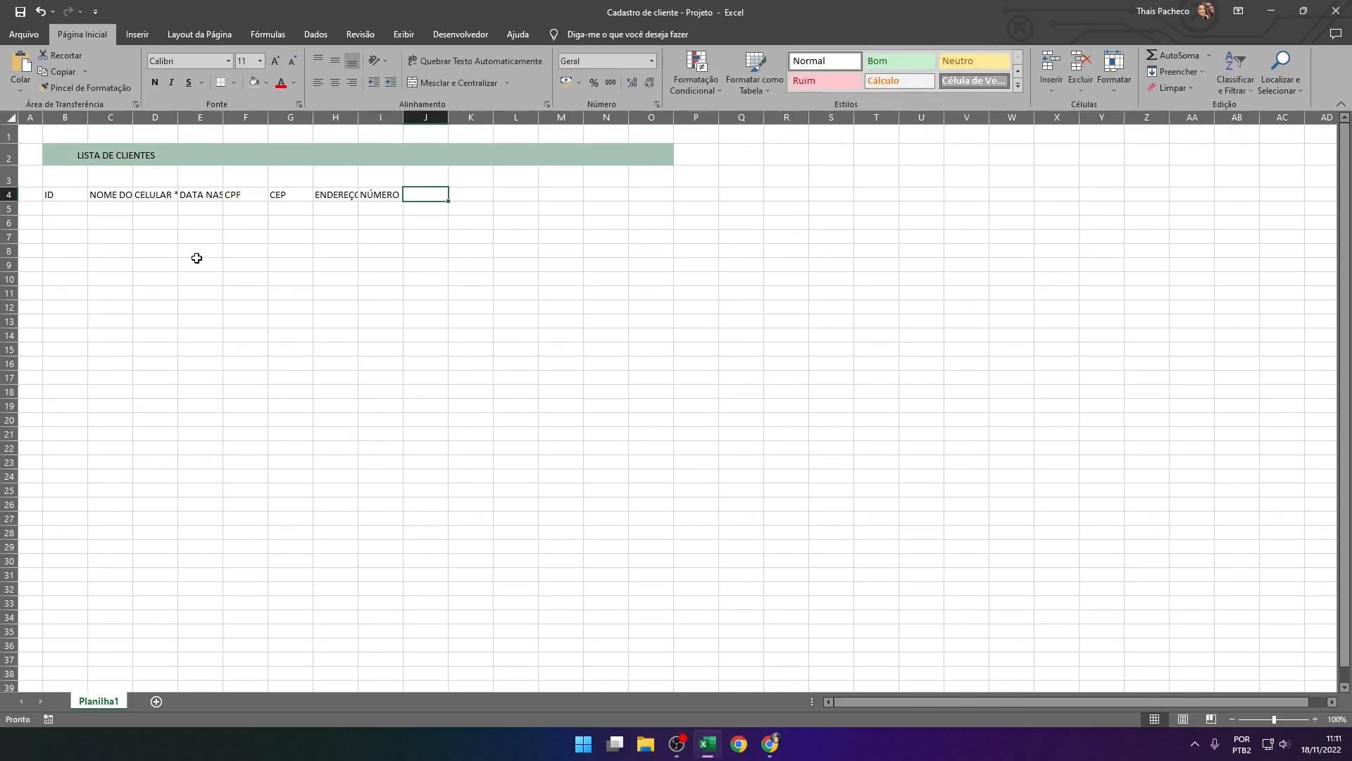
Add the headers "BAIRRO" and "CIDADE" in cells J4 and K4
{"action": "type", "text": "BAIR"}
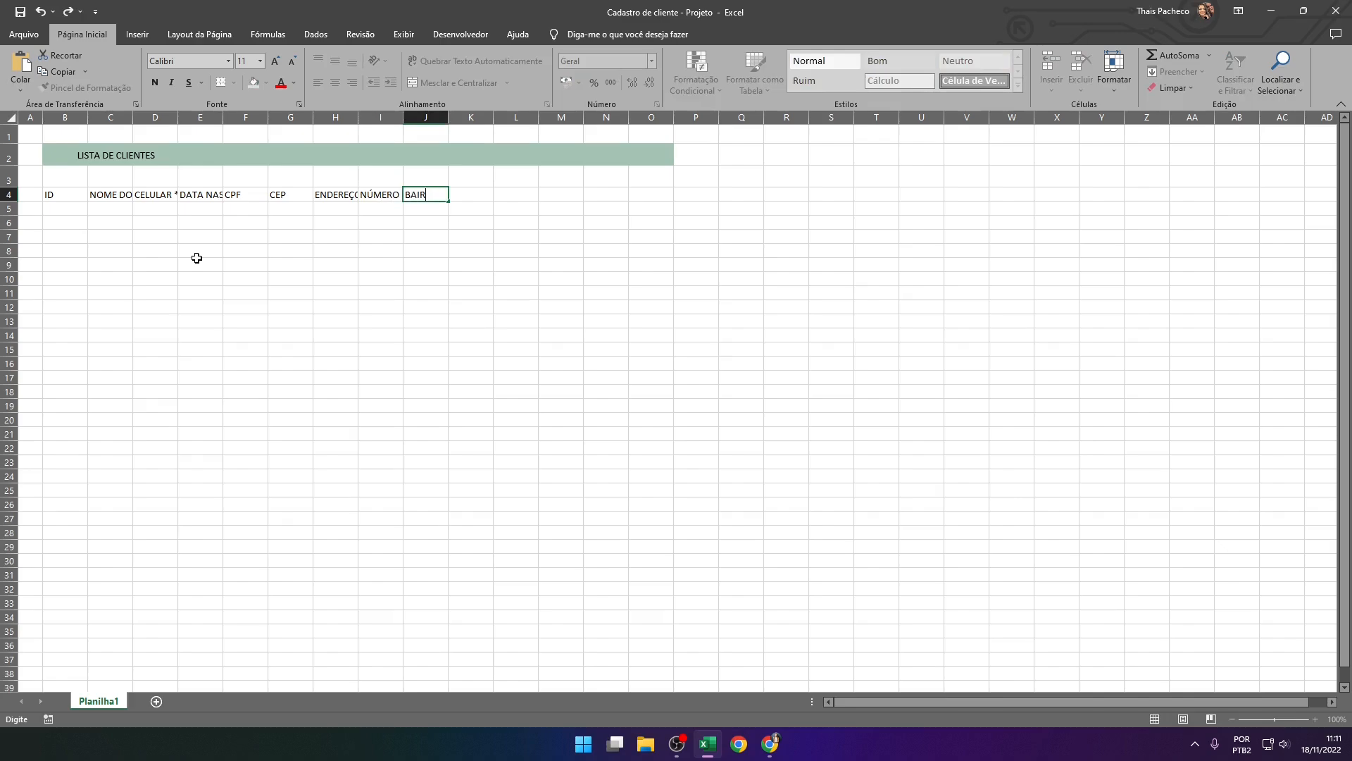
{"action": "type", "text": "RO"}
{"action": "key", "text": "Tab"}
{"action": "type", "text": "Cl"}
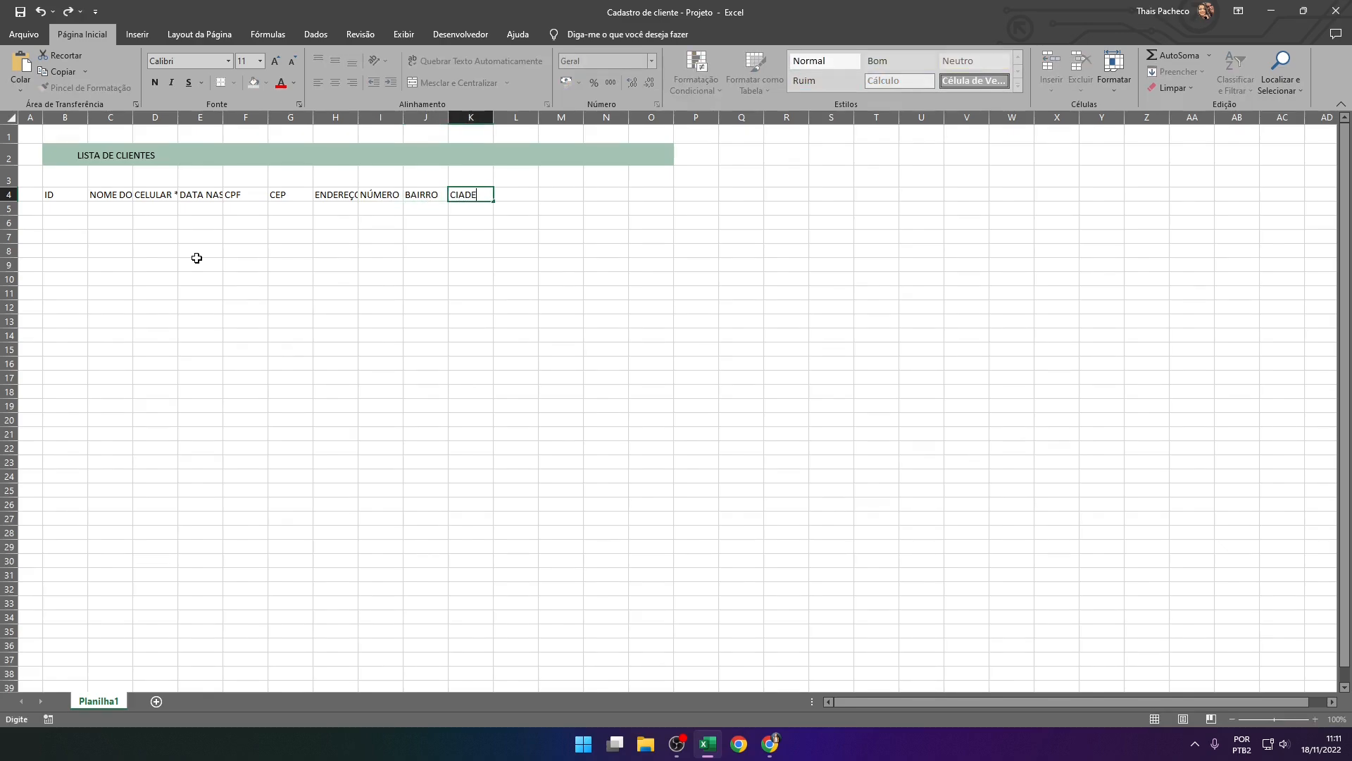
{"action": "type", "text": "DADE"}
{"action": "key", "text": "Tab"}
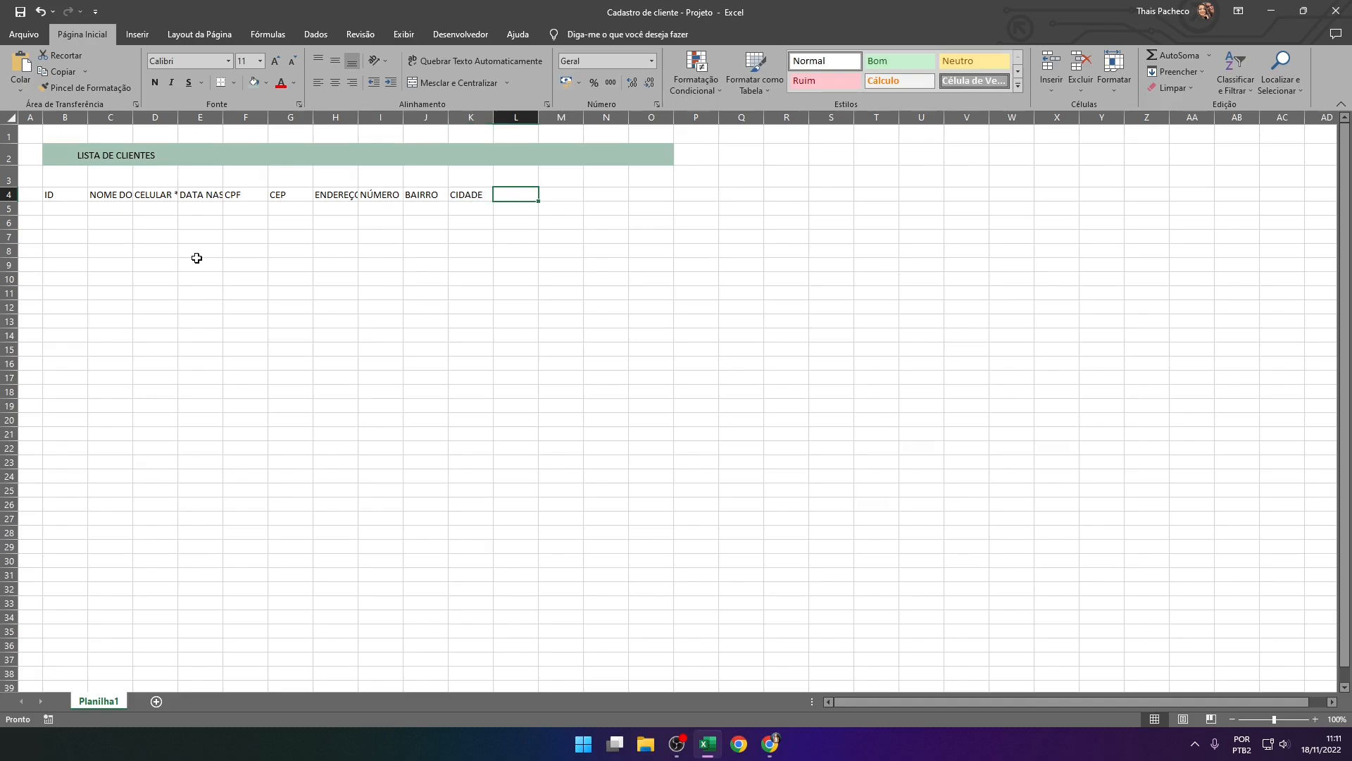
Finish the header row with "ESTADO" and "DATA CADASTRO" in cells L4 and M4
{"action": "type", "text": "ESTADO"}
{"action": "key", "text": "Tab"}
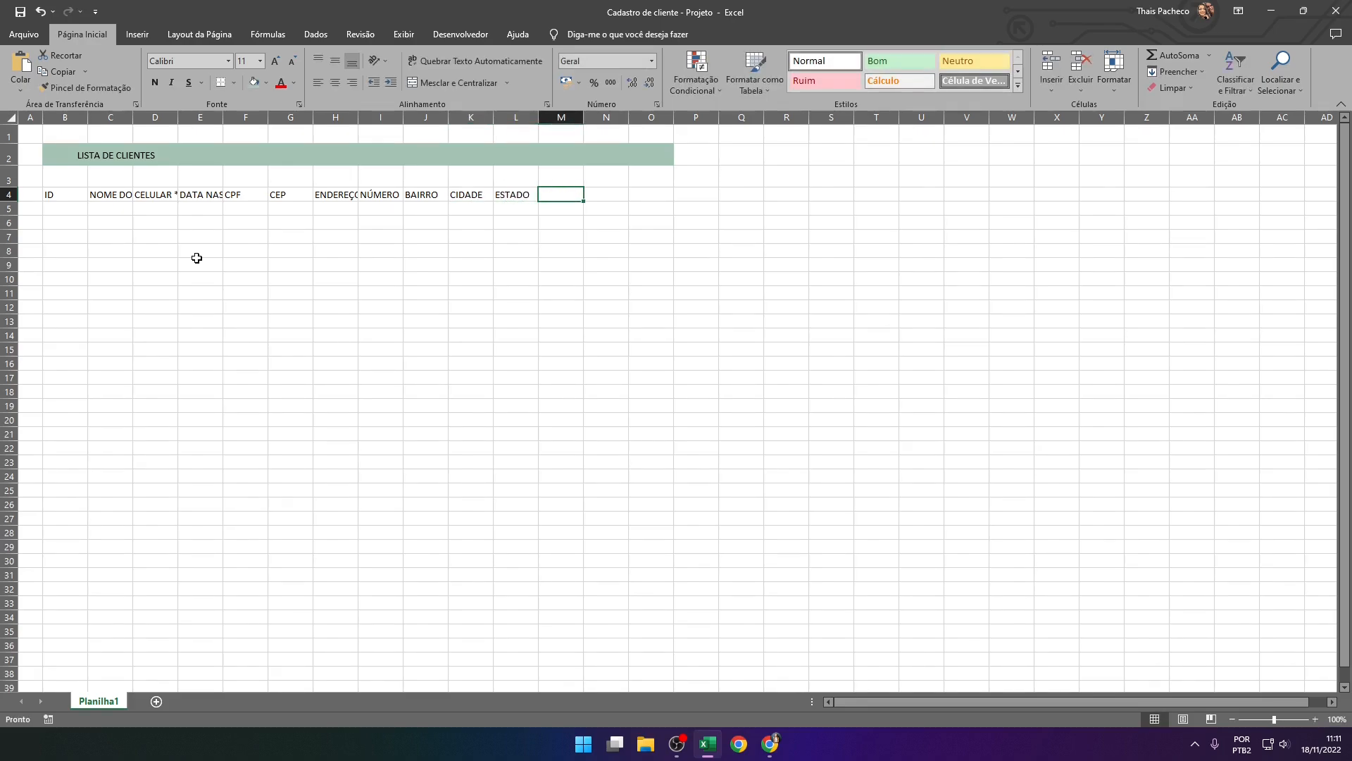
{"action": "type", "text": "DATA CADA"}
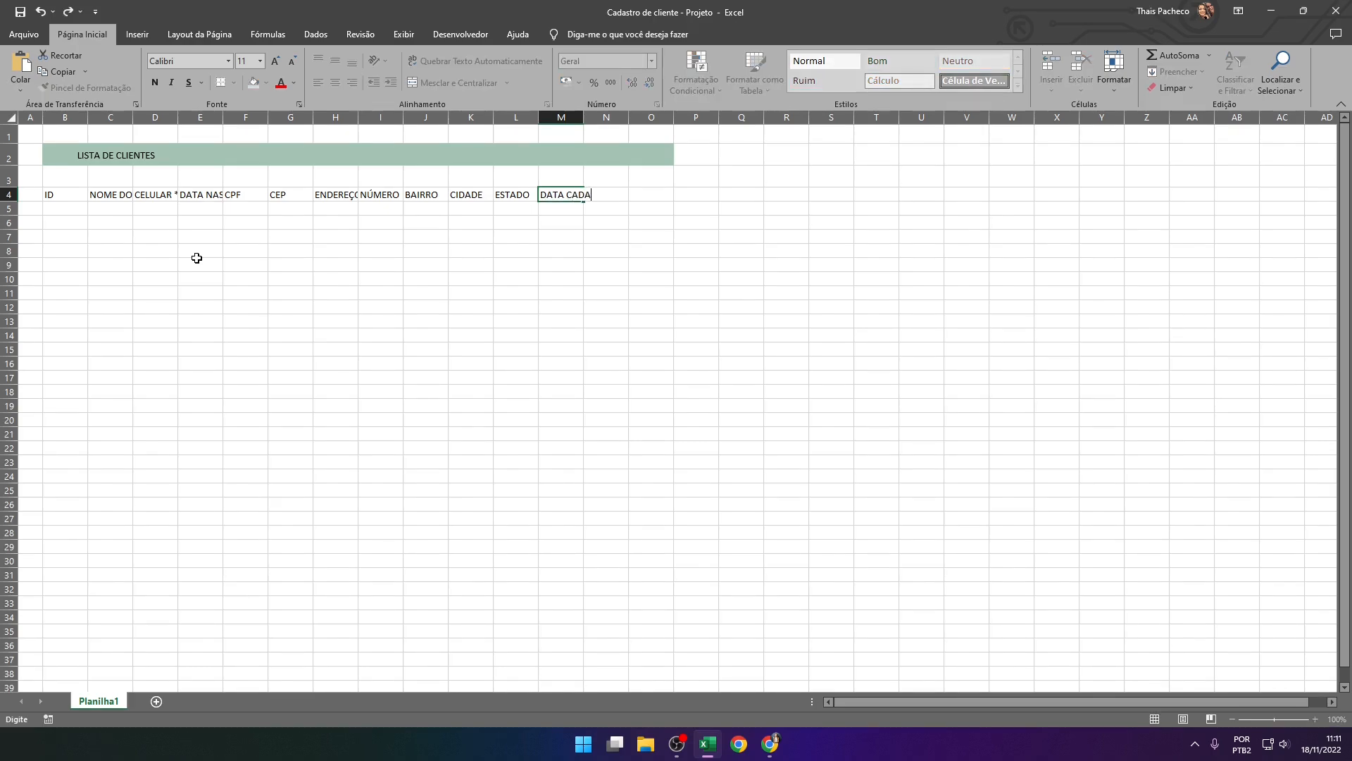
{"action": "type", "text": "STRO"}
{"action": "key", "text": "Tab"}
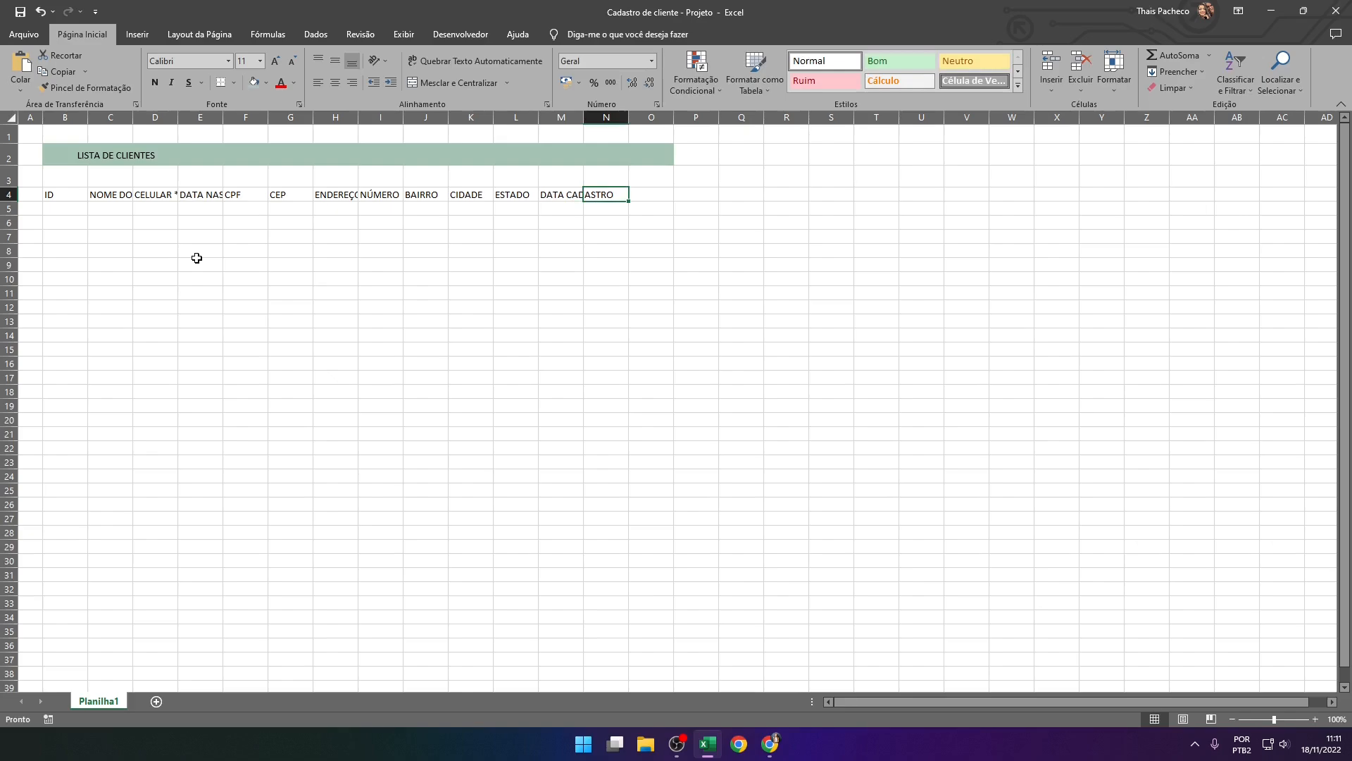
Set the width of columns N and O to 2,5
{"action": "left_click", "coordinate": [613, 114]}
{"action": "left_click", "coordinate": [643, 116]}
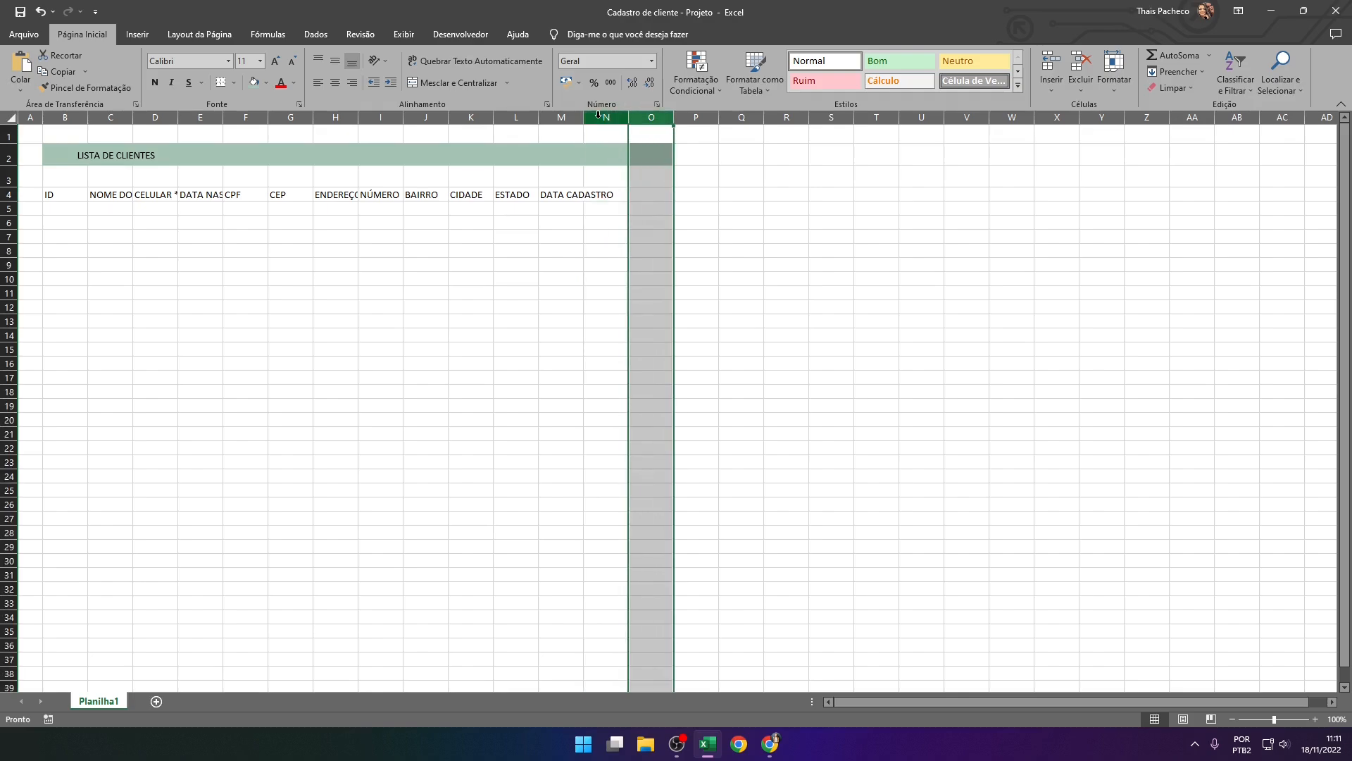
{"action": "left_click", "coordinate": [618, 115]}
{"action": "left_click_drag", "start_coordinate": [617, 114], "coordinate": [648, 114]}
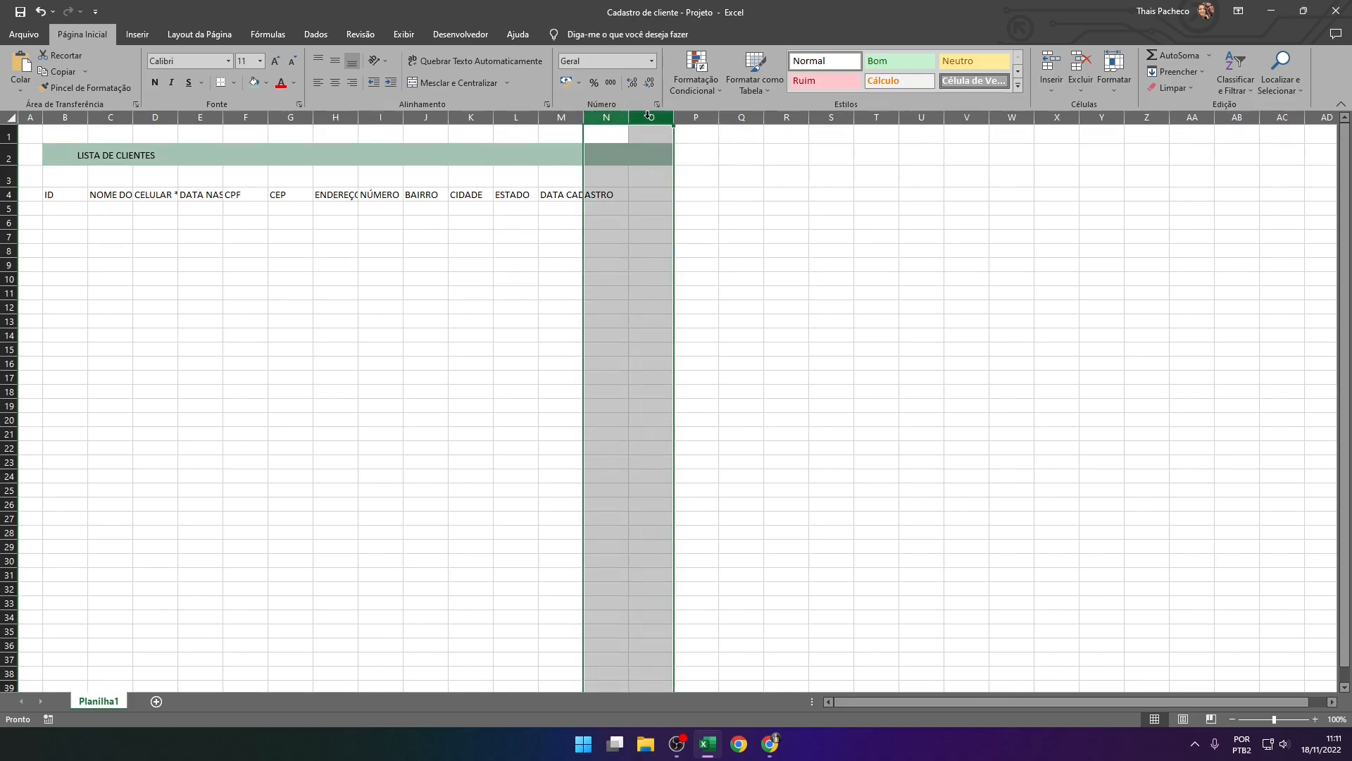
{"action": "left_click", "coordinate": [1114, 77]}
{"action": "left_click", "coordinate": [1150, 159]}
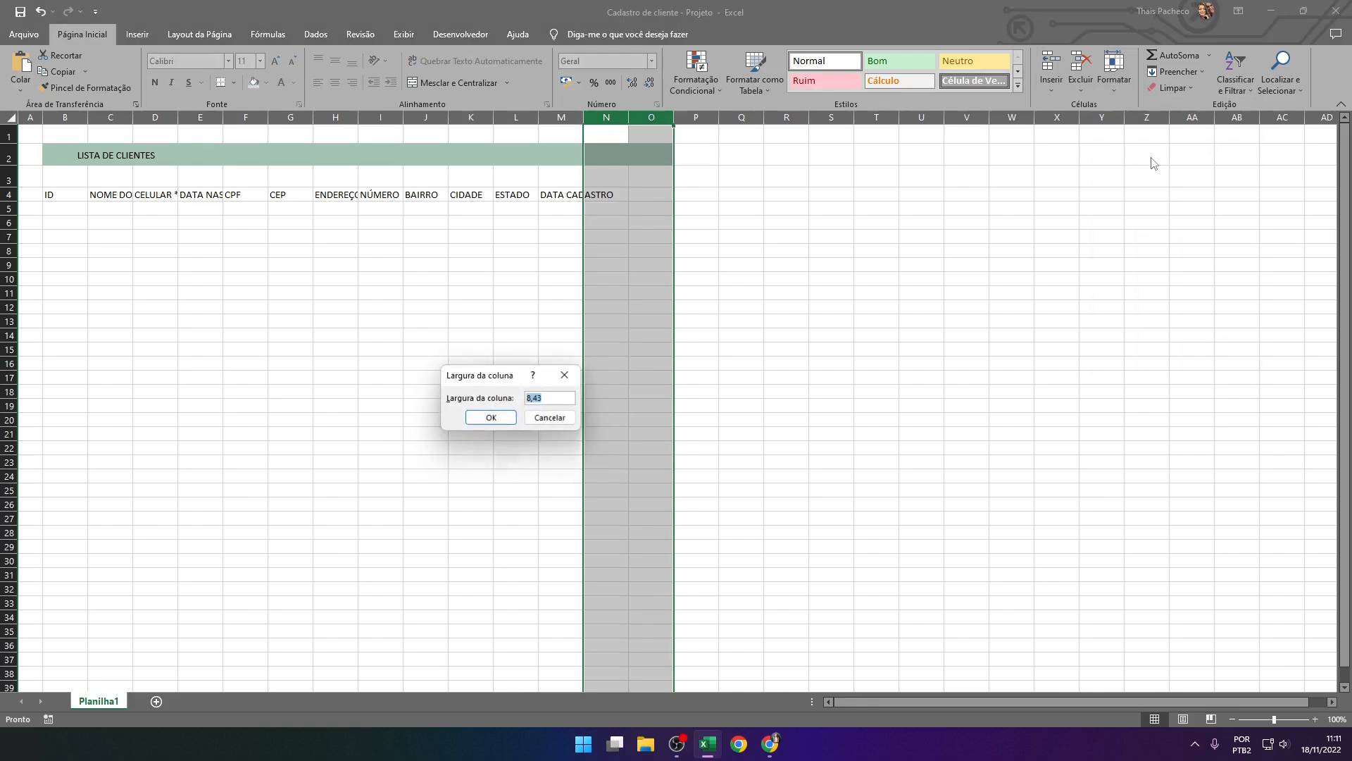
{"action": "type", "text": "2,57"}
{"action": "key", "text": "Return"}
{"action": "left_click", "coordinate": [652, 250]}
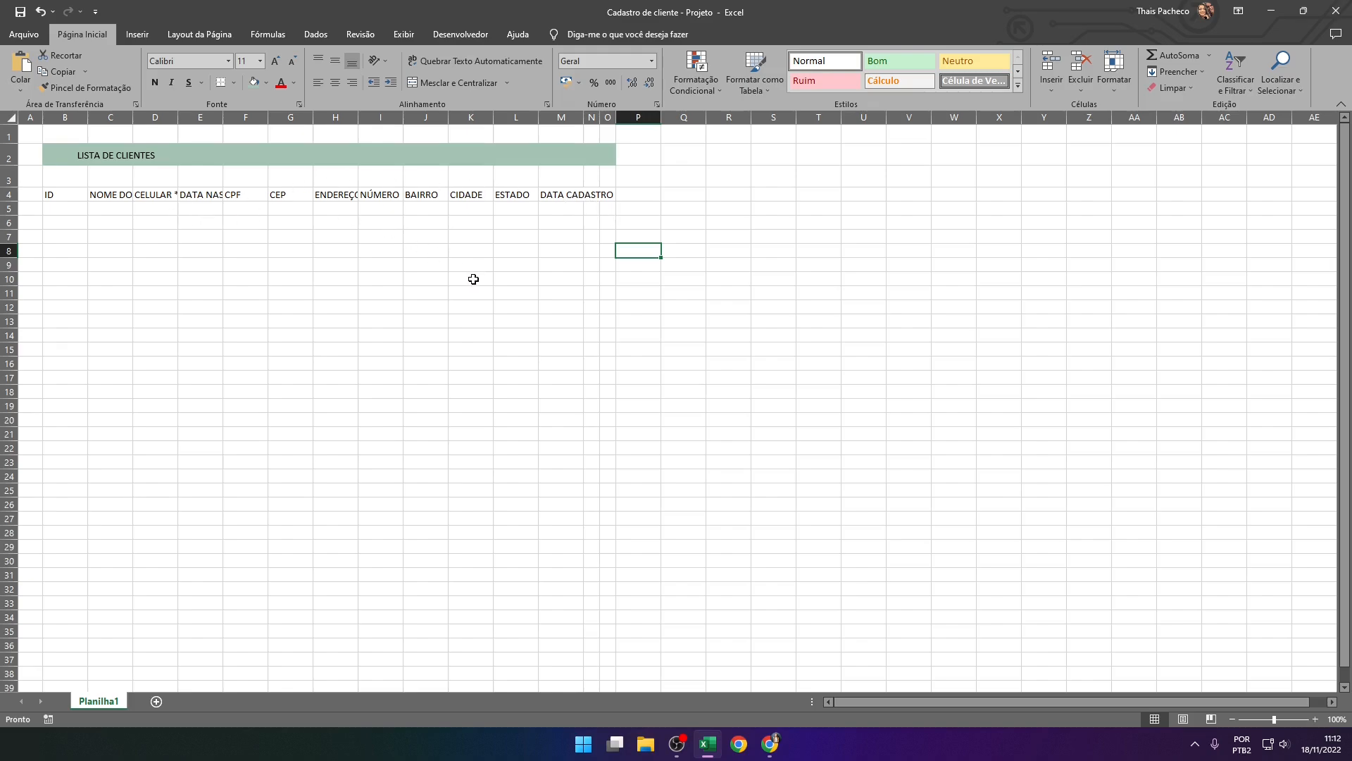
Narrow column B slightly and widen columns C to H to suit their fields, giving NOME DO CLIENTE and ENDEREÇO the most room
{"action": "left_click_drag", "start_coordinate": [87, 119], "coordinate": [369, 117]}
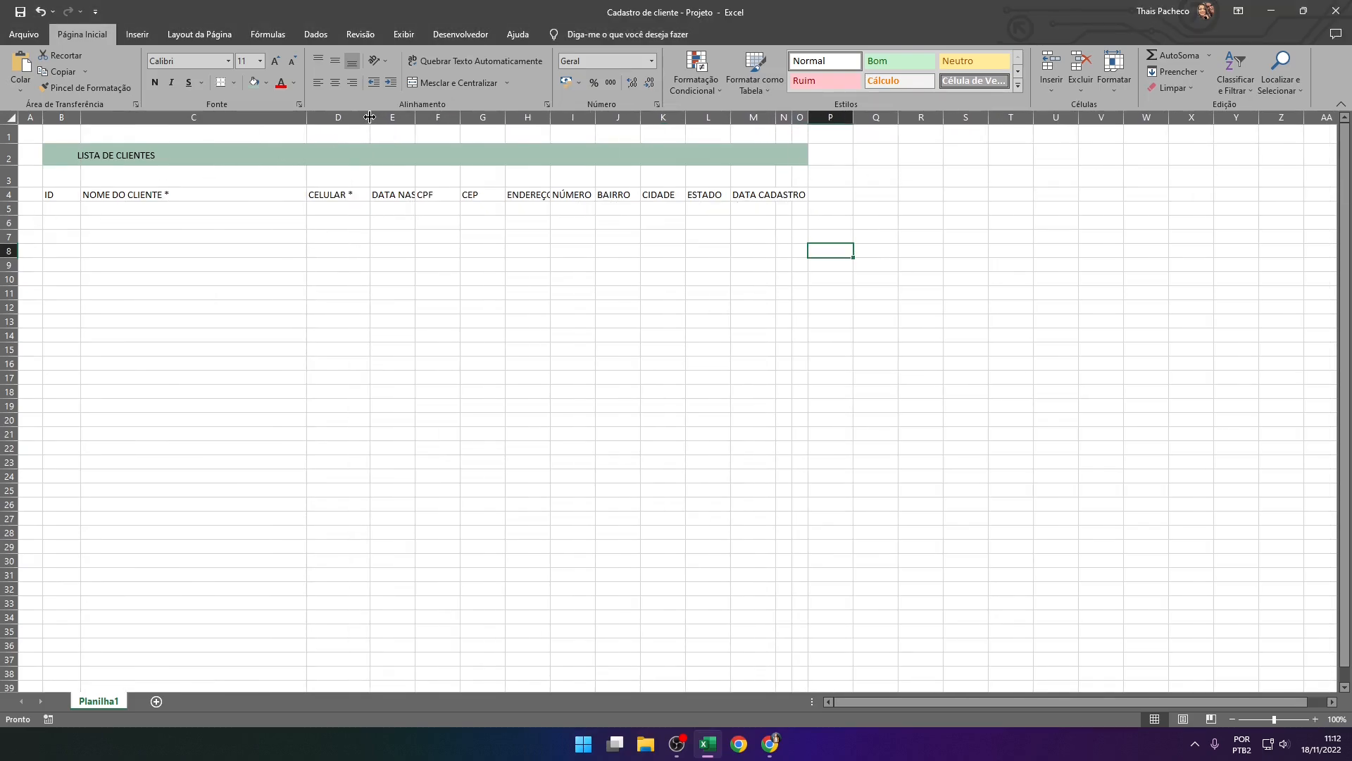
{"action": "double_click", "coordinate": [415, 117]}
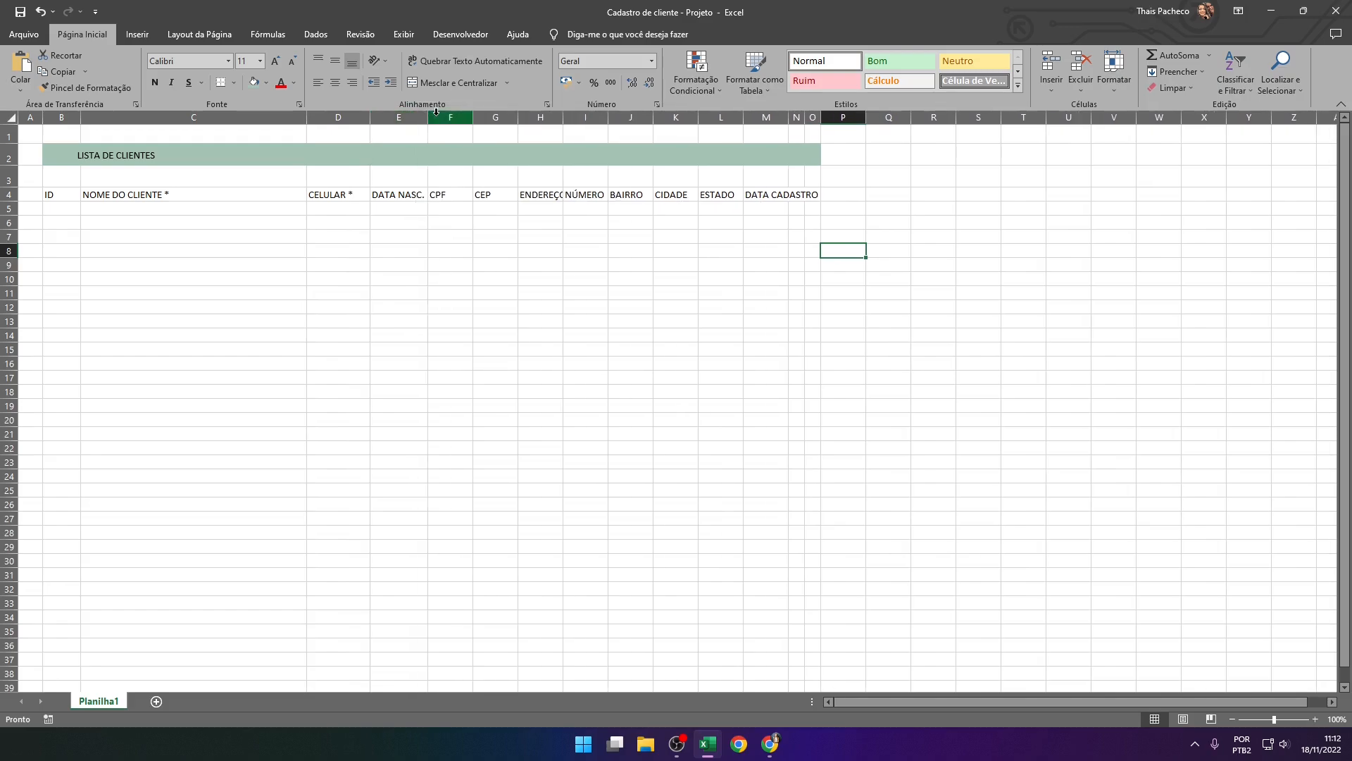
{"action": "left_click_drag", "start_coordinate": [429, 118], "coordinate": [836, 157]}
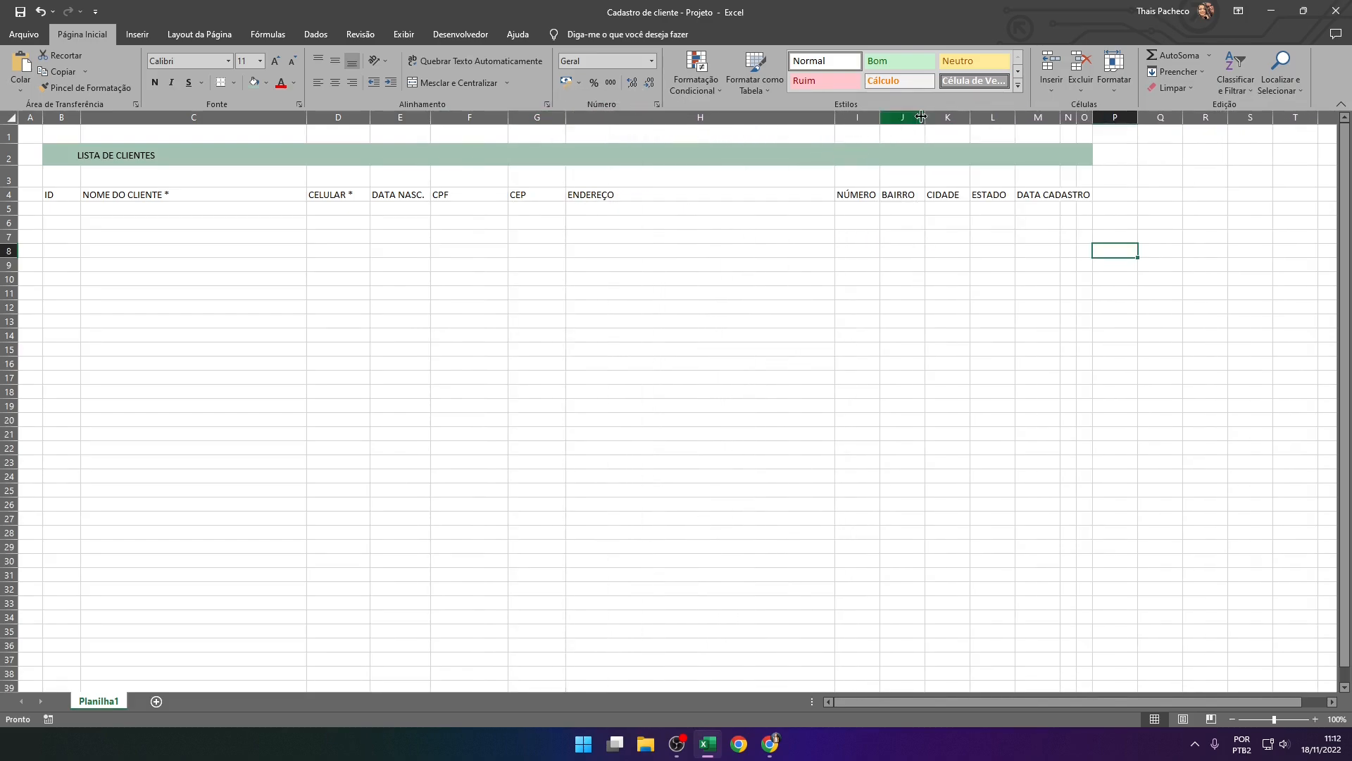
Widen the BAIRRO and CIDADE columns to about twice their width and enlarge column M to fit the DATA CADASTRO header
{"action": "left_click_drag", "start_coordinate": [925, 118], "coordinate": [1222, 115]}
{"action": "left_click", "coordinate": [1131, 264]}
{"action": "left_click", "coordinate": [1200, 212]}
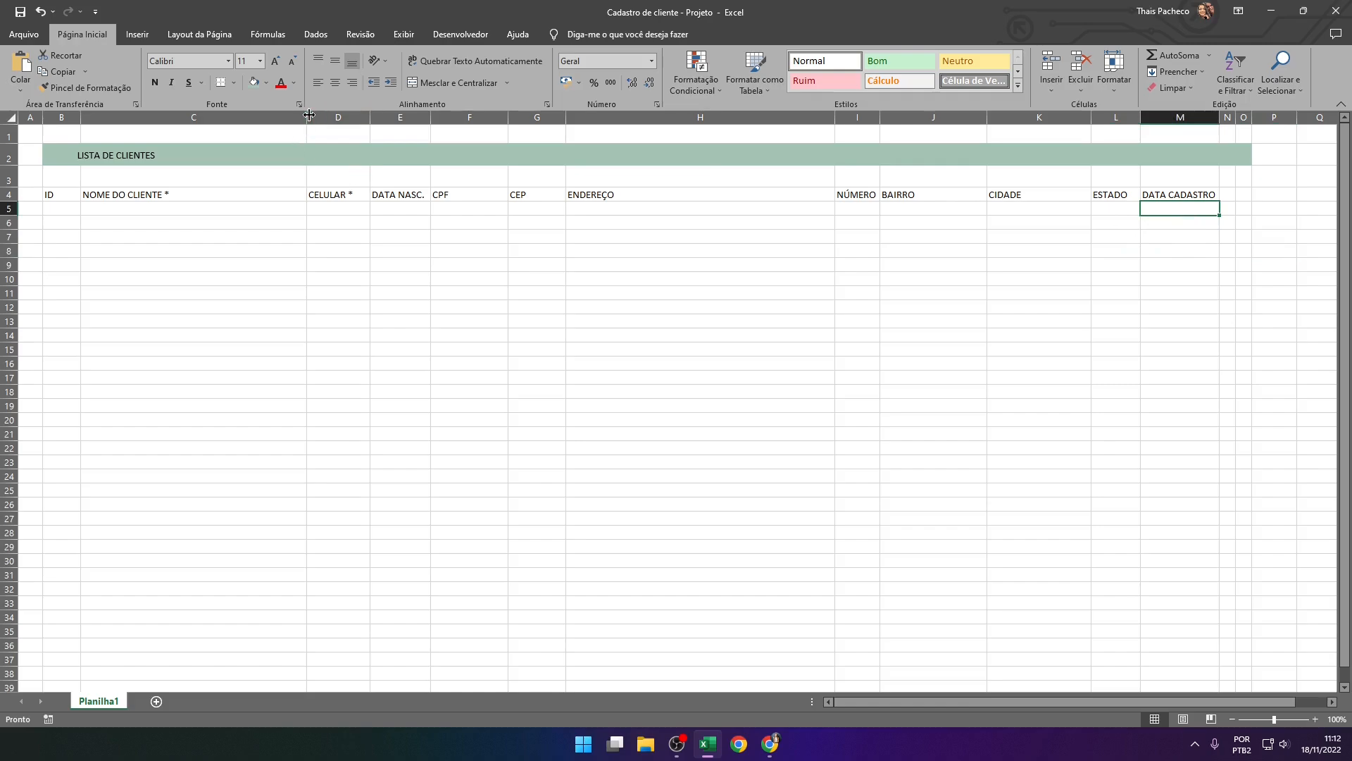
Fine-tune the layout by slightly widening columns B, C, J and K, and select the ID header in B4
{"action": "left_click_drag", "start_coordinate": [309, 114], "coordinate": [323, 114]}
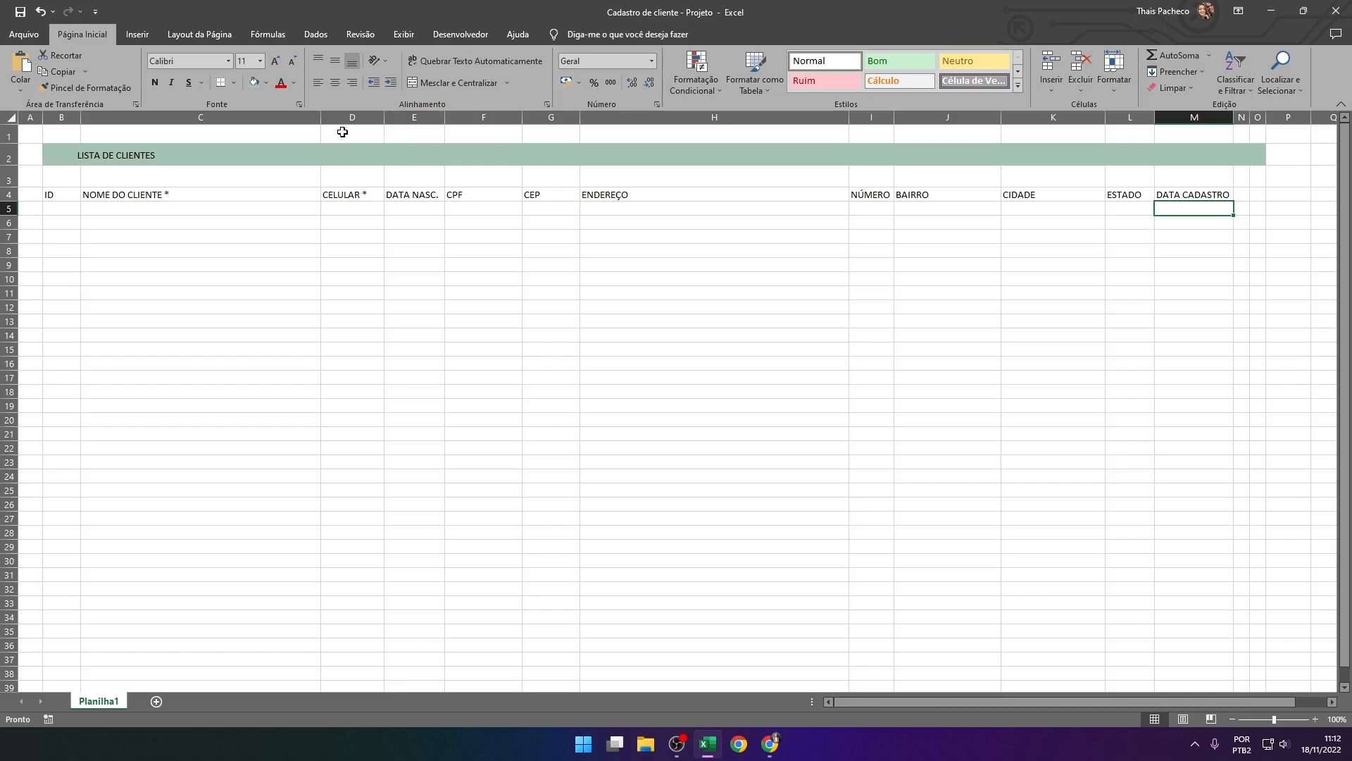
{"action": "left_click_drag", "start_coordinate": [80, 118], "coordinate": [82, 117]}
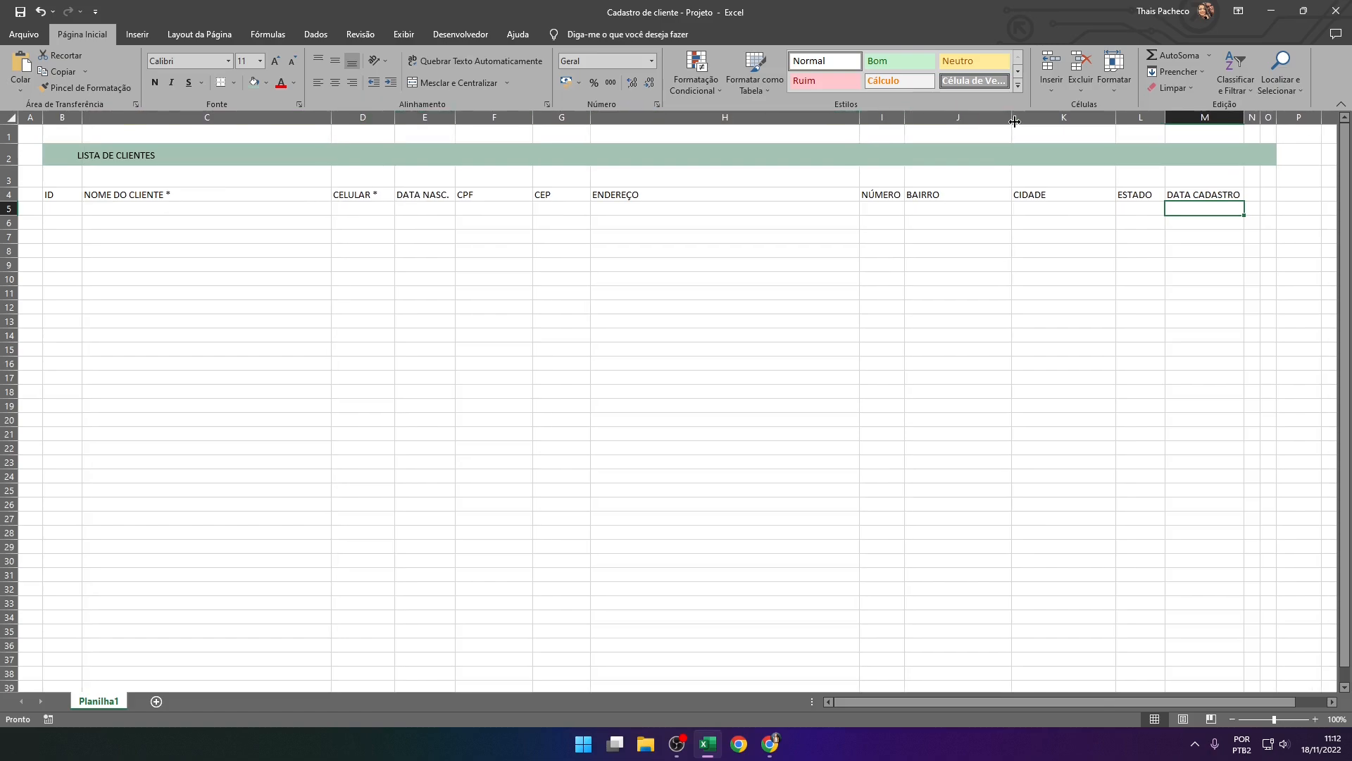
{"action": "left_click_drag", "start_coordinate": [1012, 118], "coordinate": [1033, 118]}
{"action": "left_click_drag", "start_coordinate": [1135, 117], "coordinate": [1148, 117]}
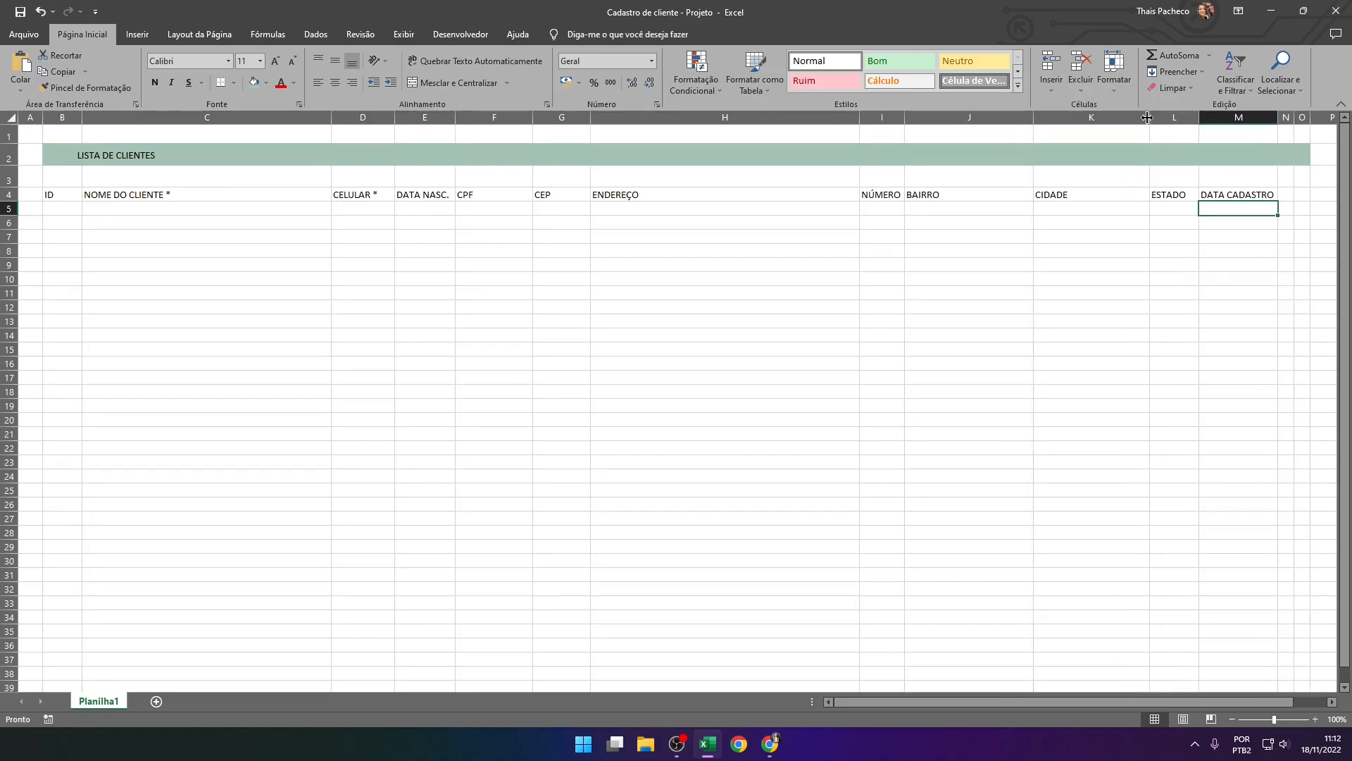
{"action": "left_click", "coordinate": [953, 336]}
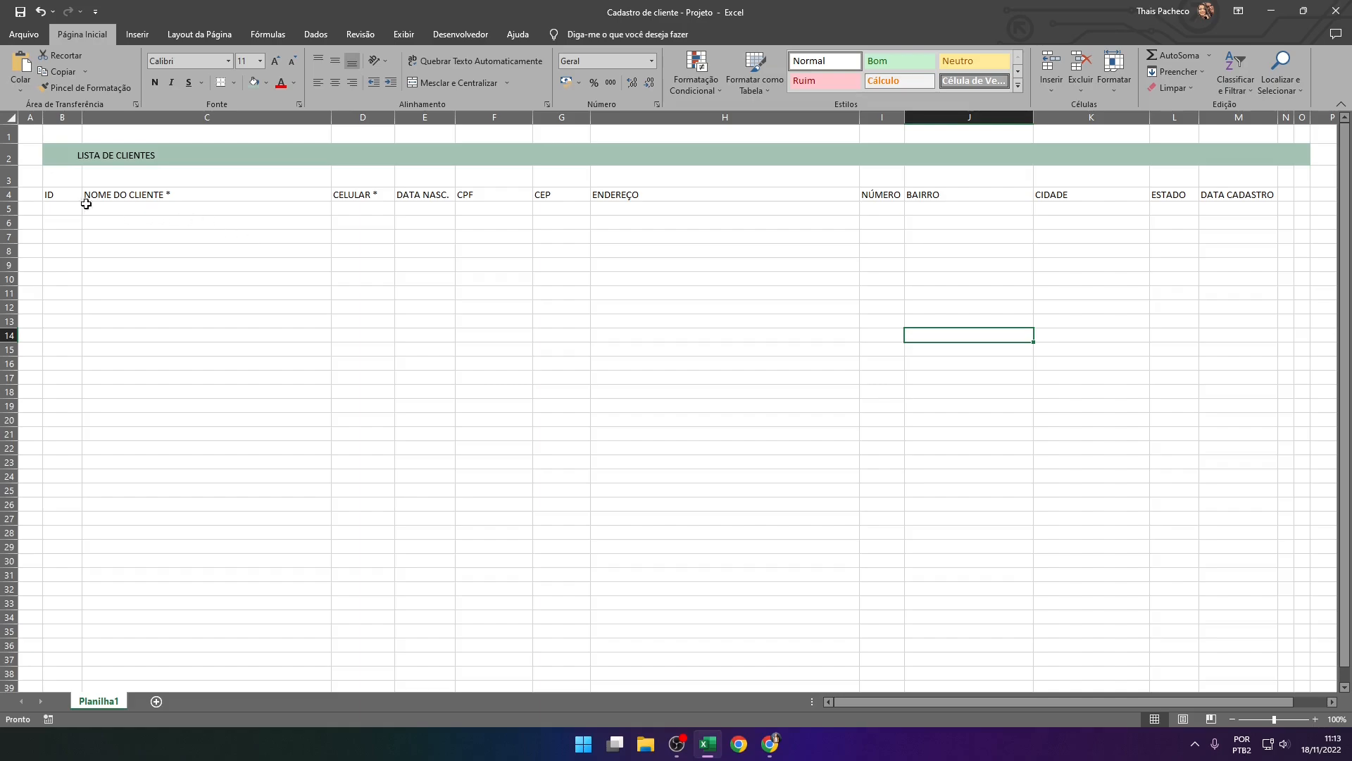
{"action": "left_click", "coordinate": [56, 197]}
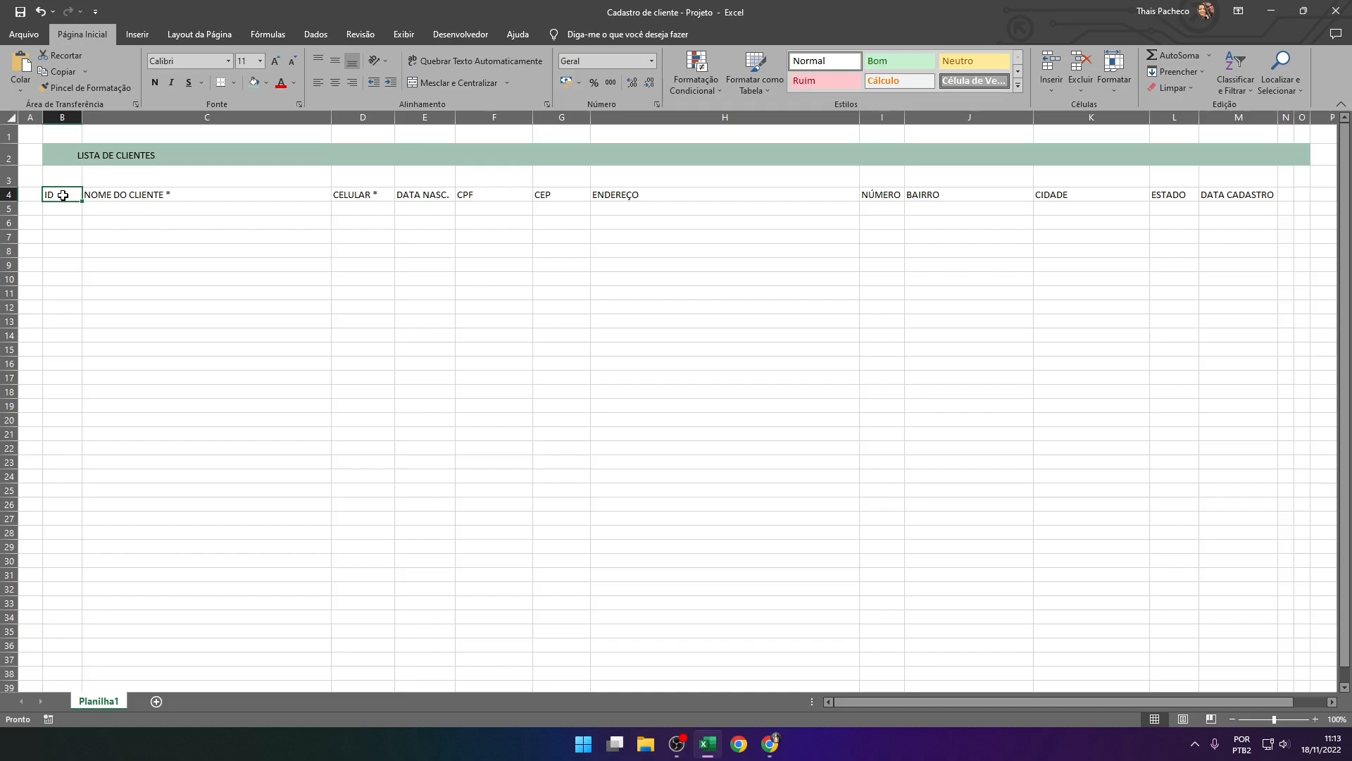
Convert the header row and the blank row below it, B4:O5, into a table that has headers
{"action": "left_click_drag", "start_coordinate": [76, 196], "coordinate": [1303, 193]}
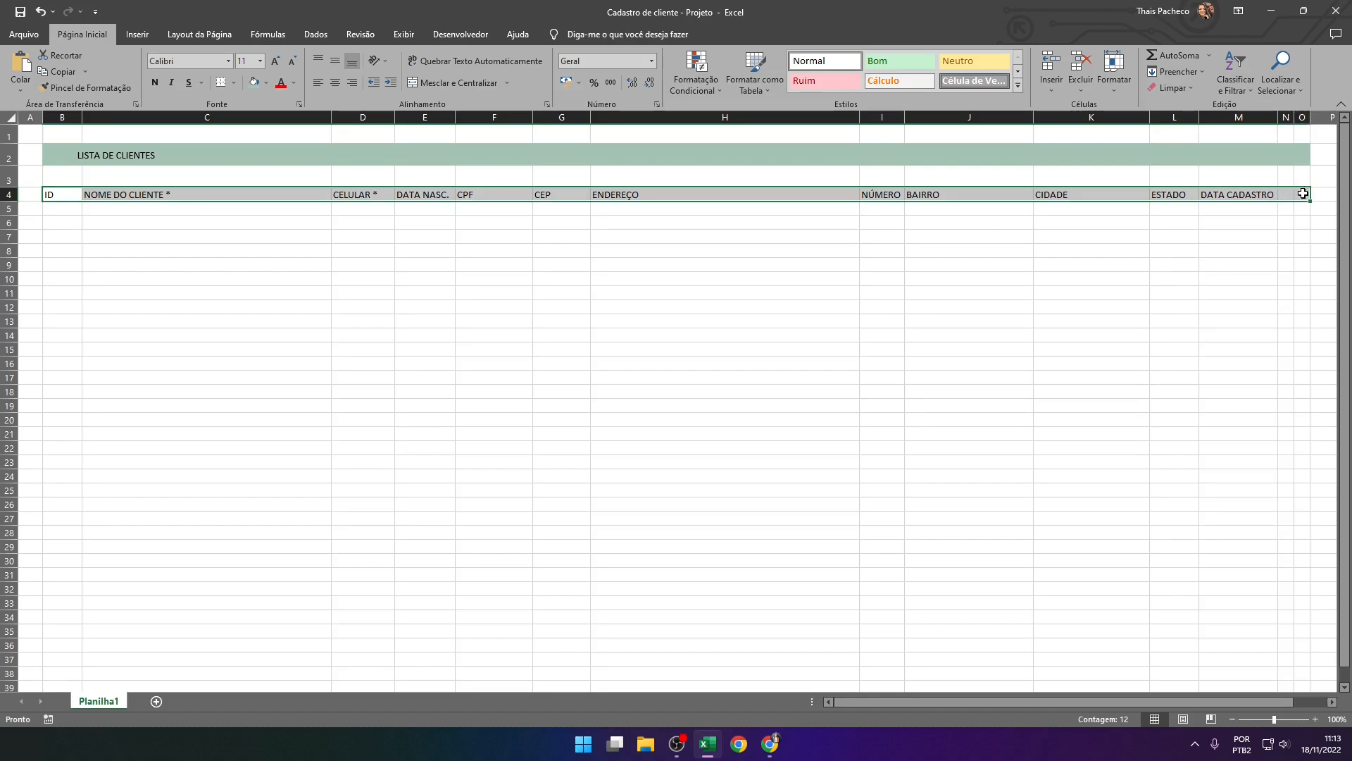
{"action": "left_click_drag", "start_coordinate": [1303, 193], "coordinate": [1302, 208]}
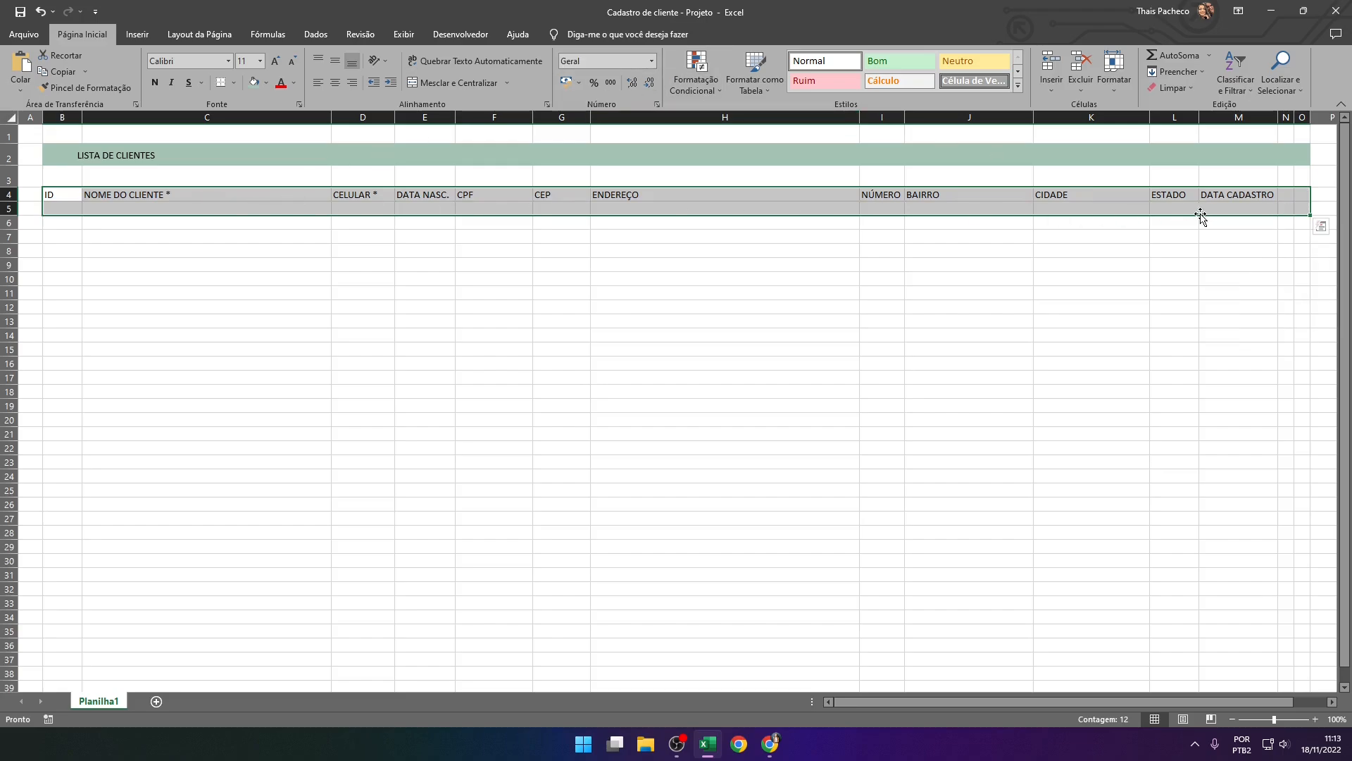
{"action": "left_click", "coordinate": [141, 33]}
{"action": "left_click", "coordinate": [138, 79]}
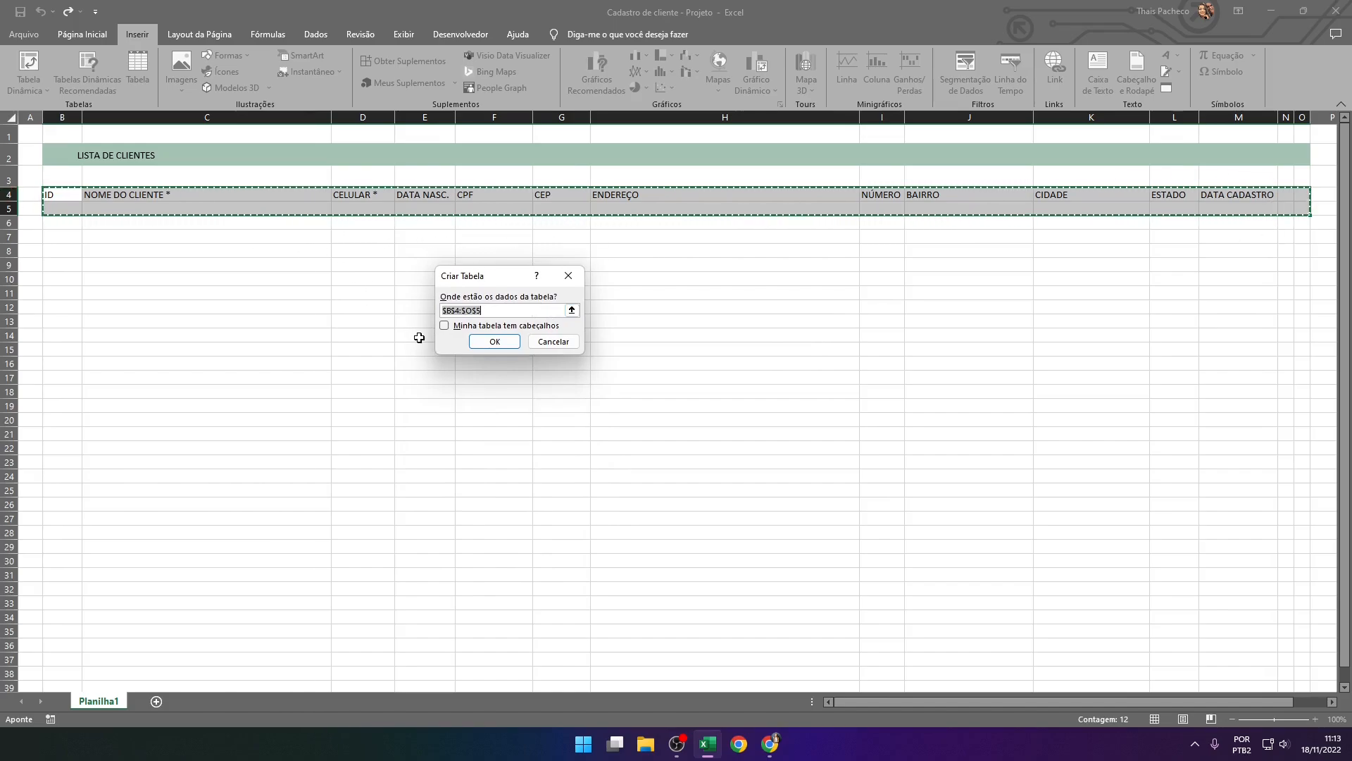
{"action": "left_click", "coordinate": [459, 332]}
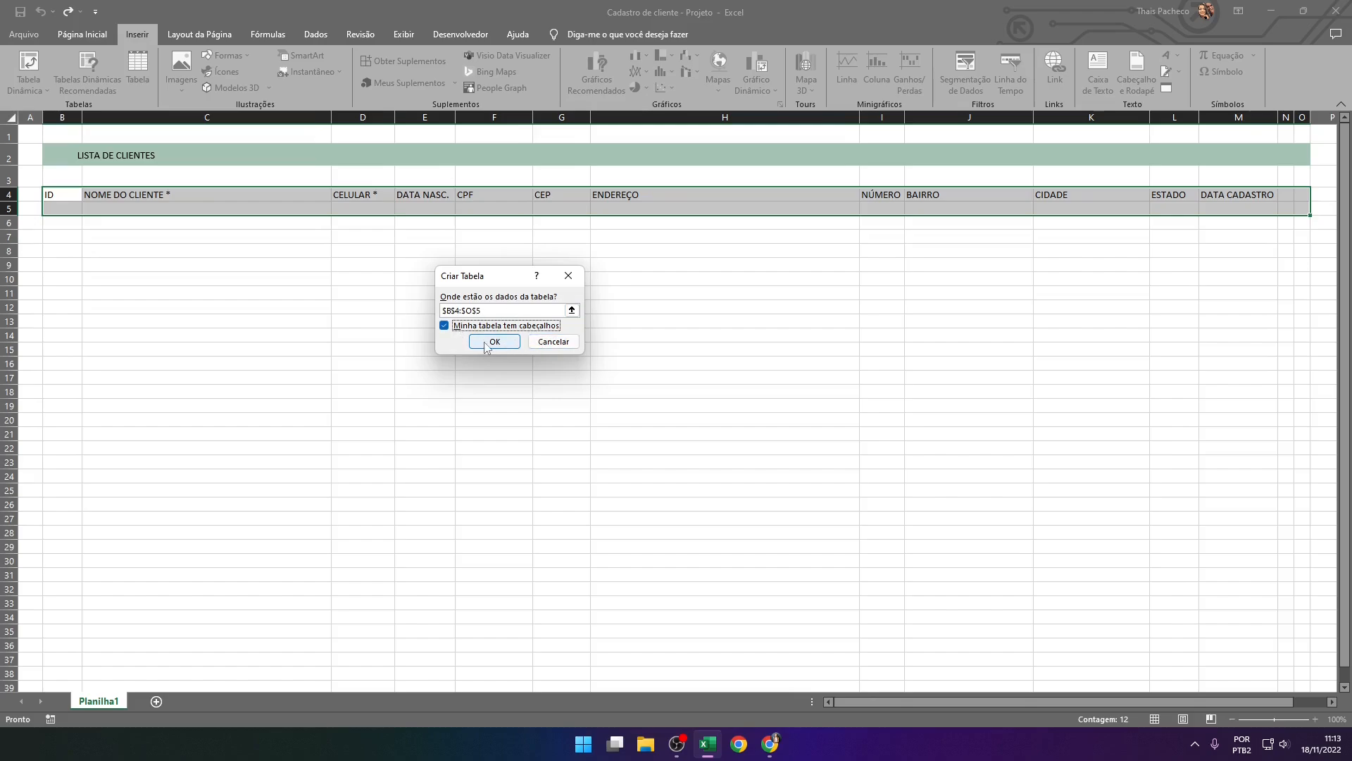
{"action": "left_click", "coordinate": [495, 341]}
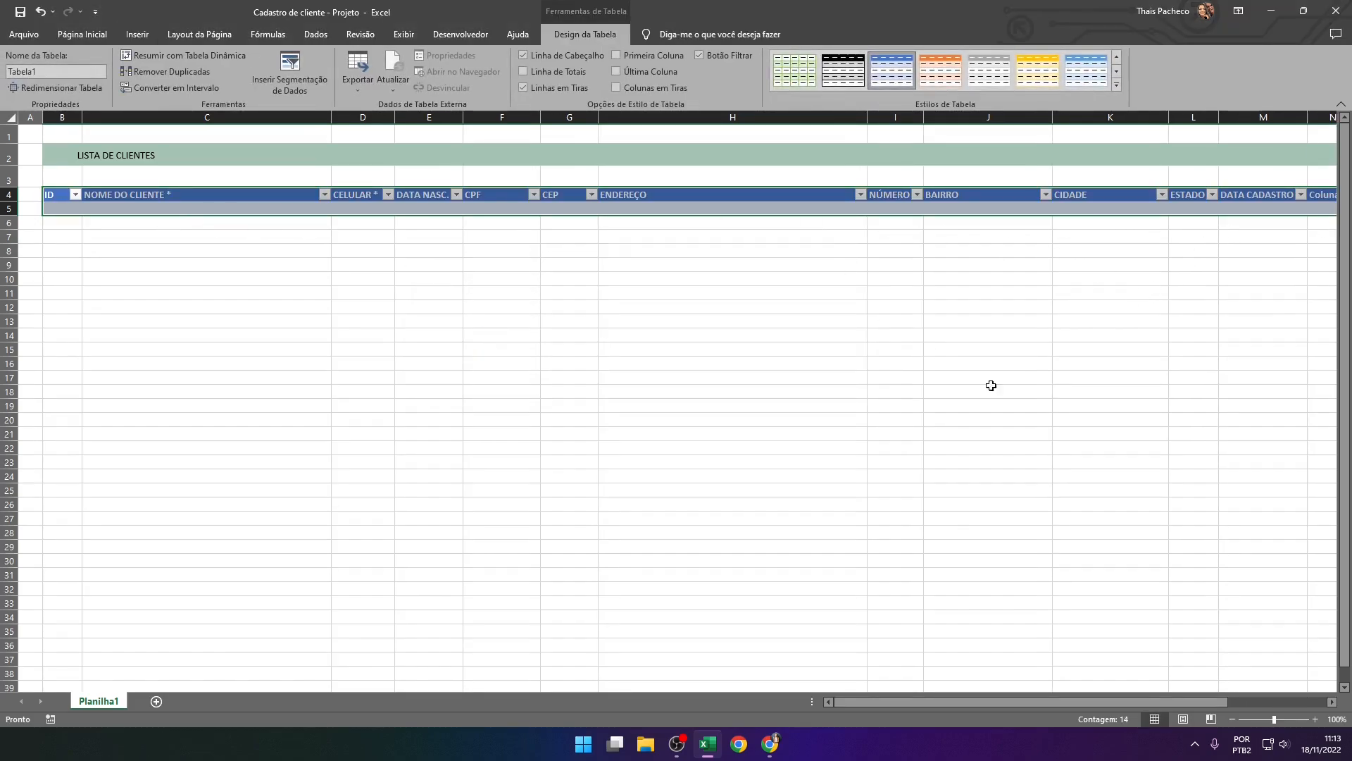
{"action": "left_click", "coordinate": [325, 366]}
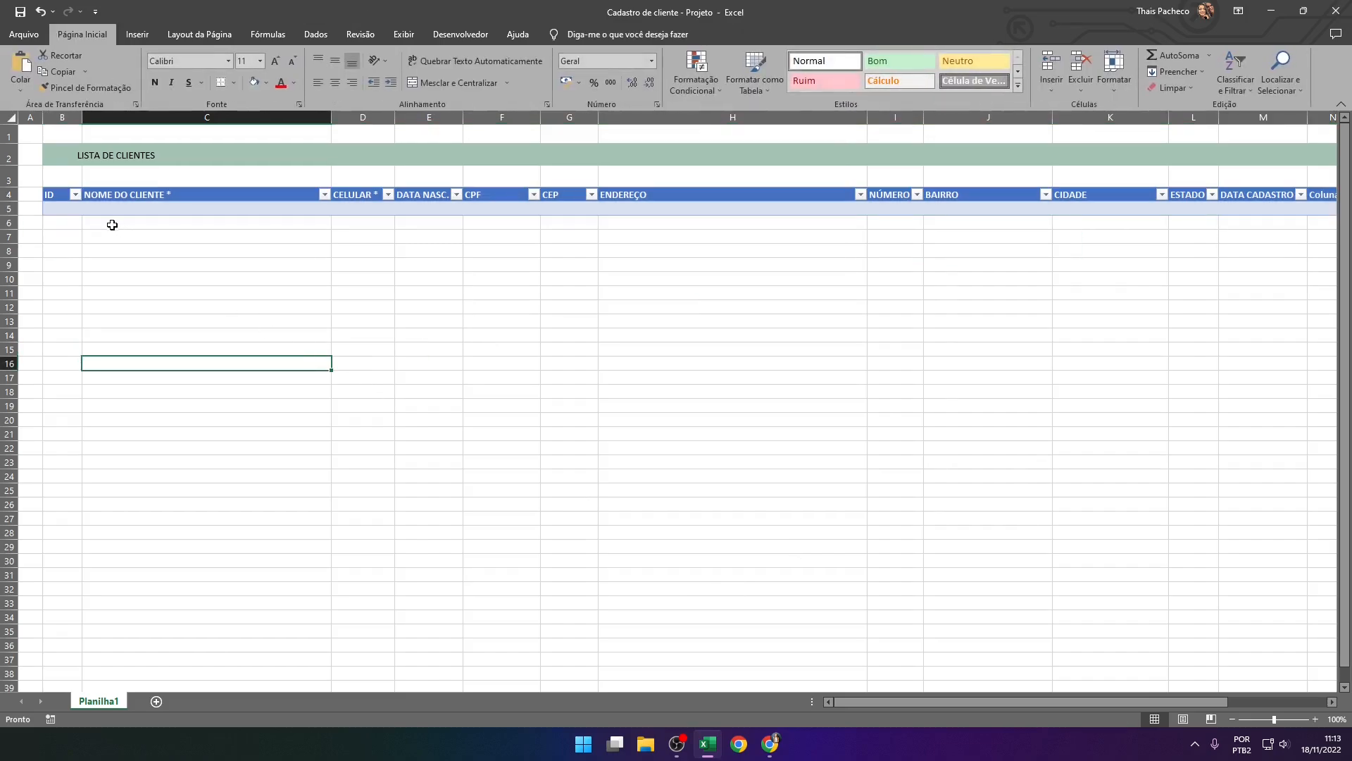
Remove the filter buttons from the table's header row
{"action": "left_click", "coordinate": [42, 196]}
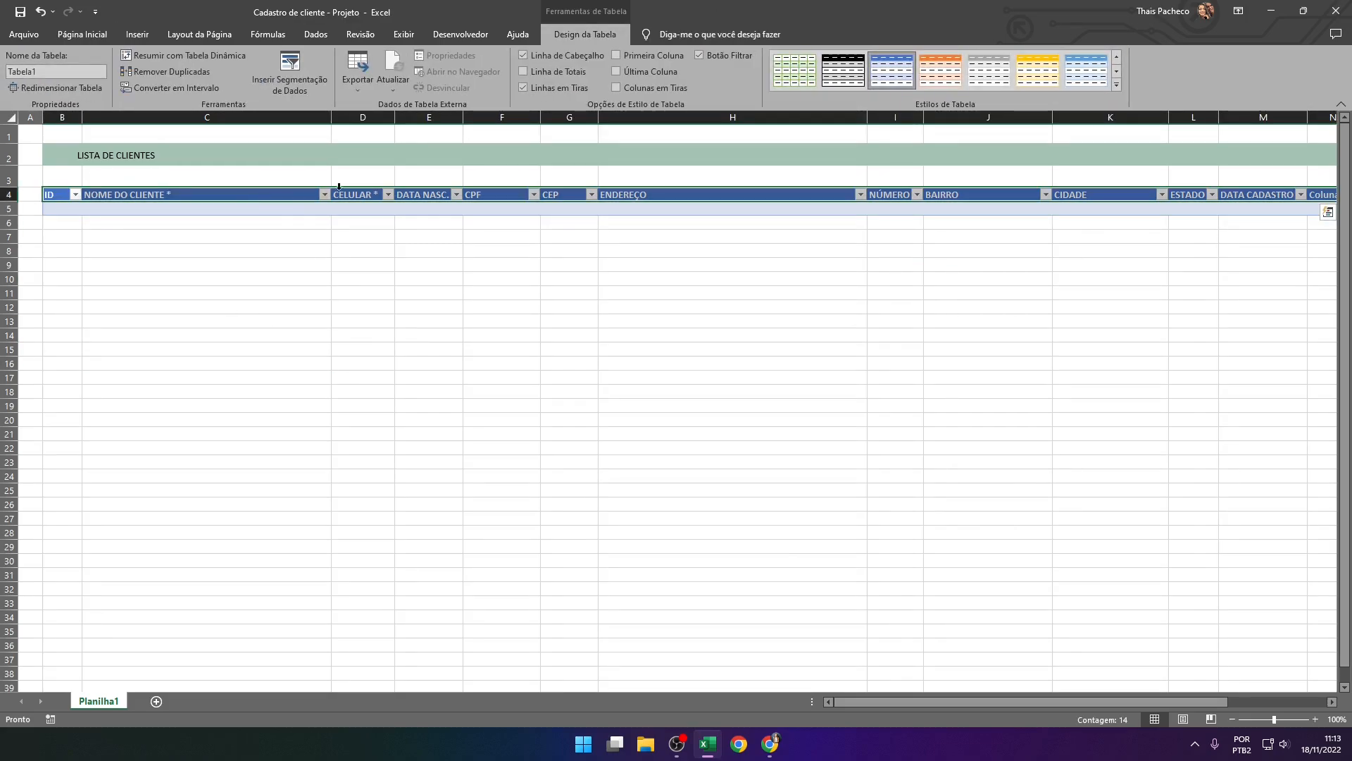
{"action": "left_click", "coordinate": [316, 34]}
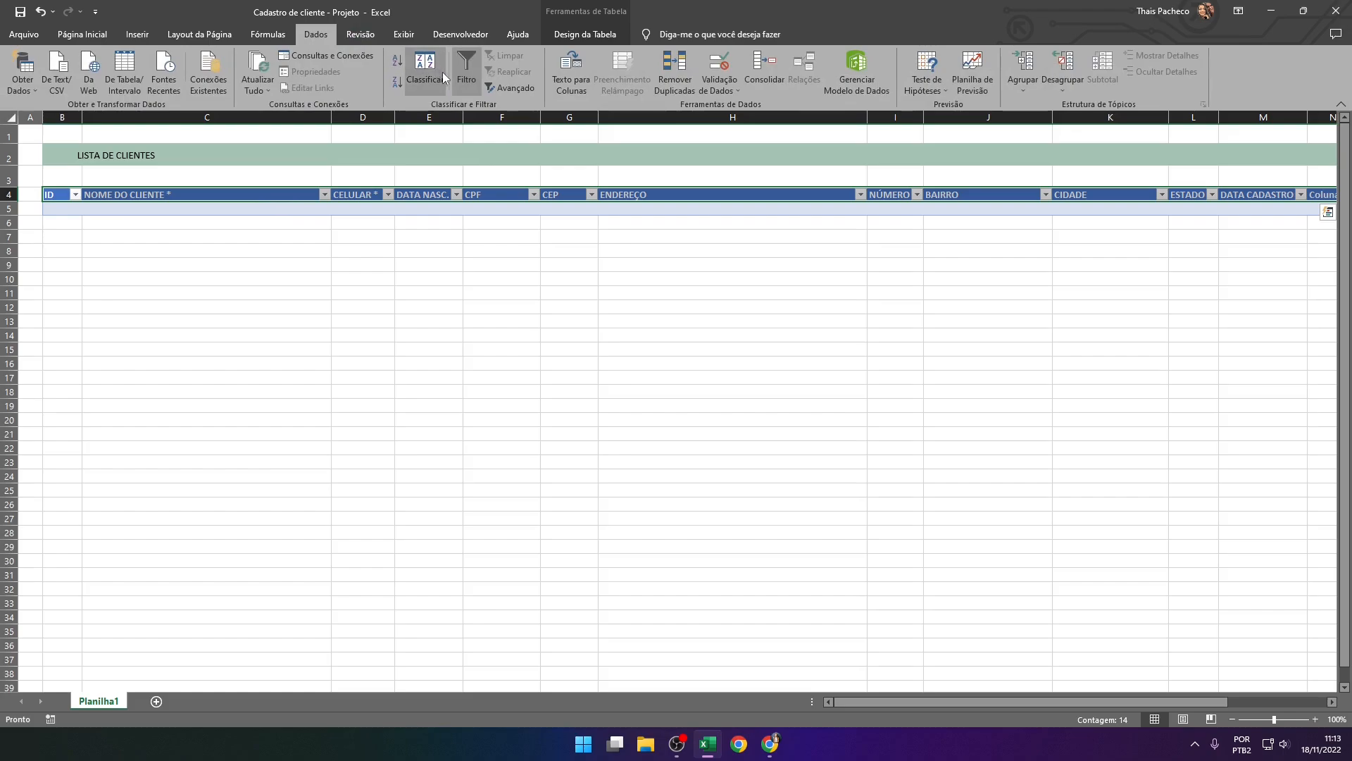
{"action": "left_click", "coordinate": [466, 70]}
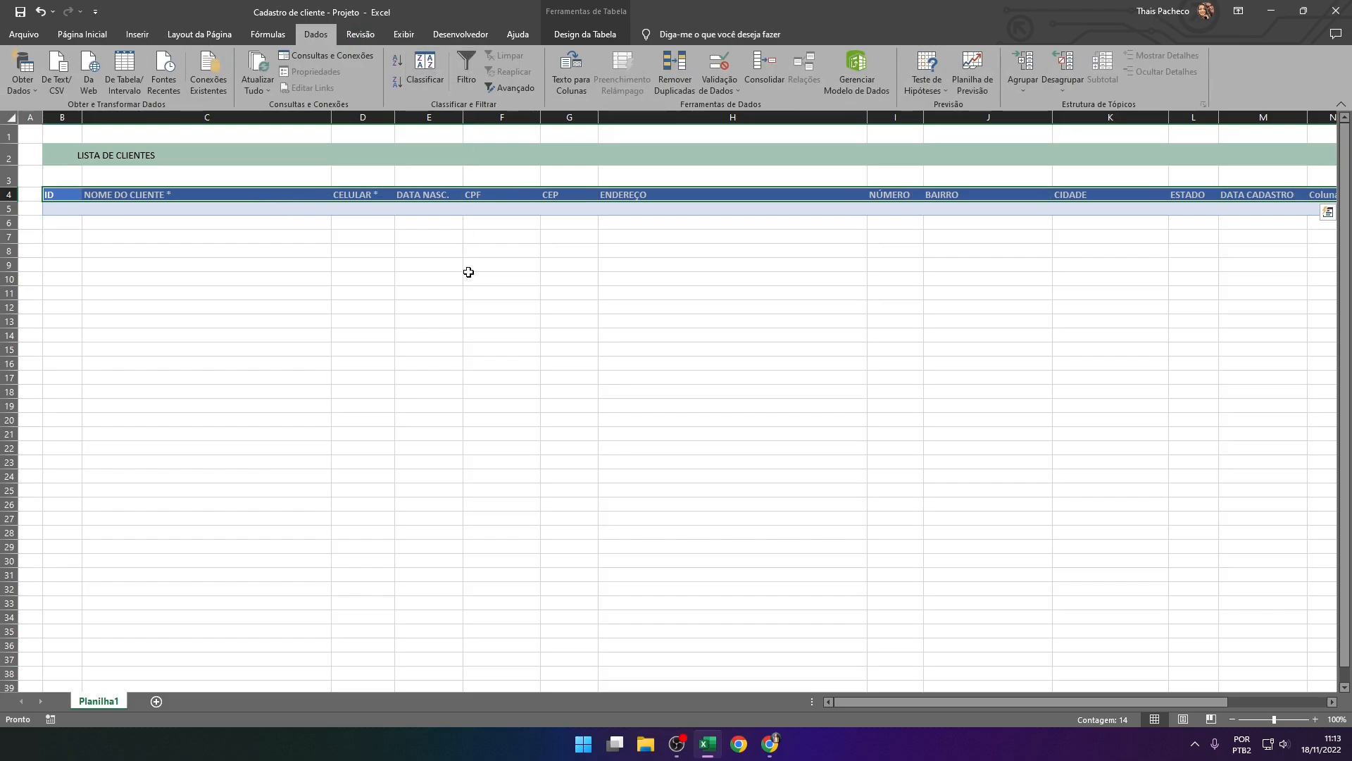
{"action": "left_click", "coordinate": [468, 273]}
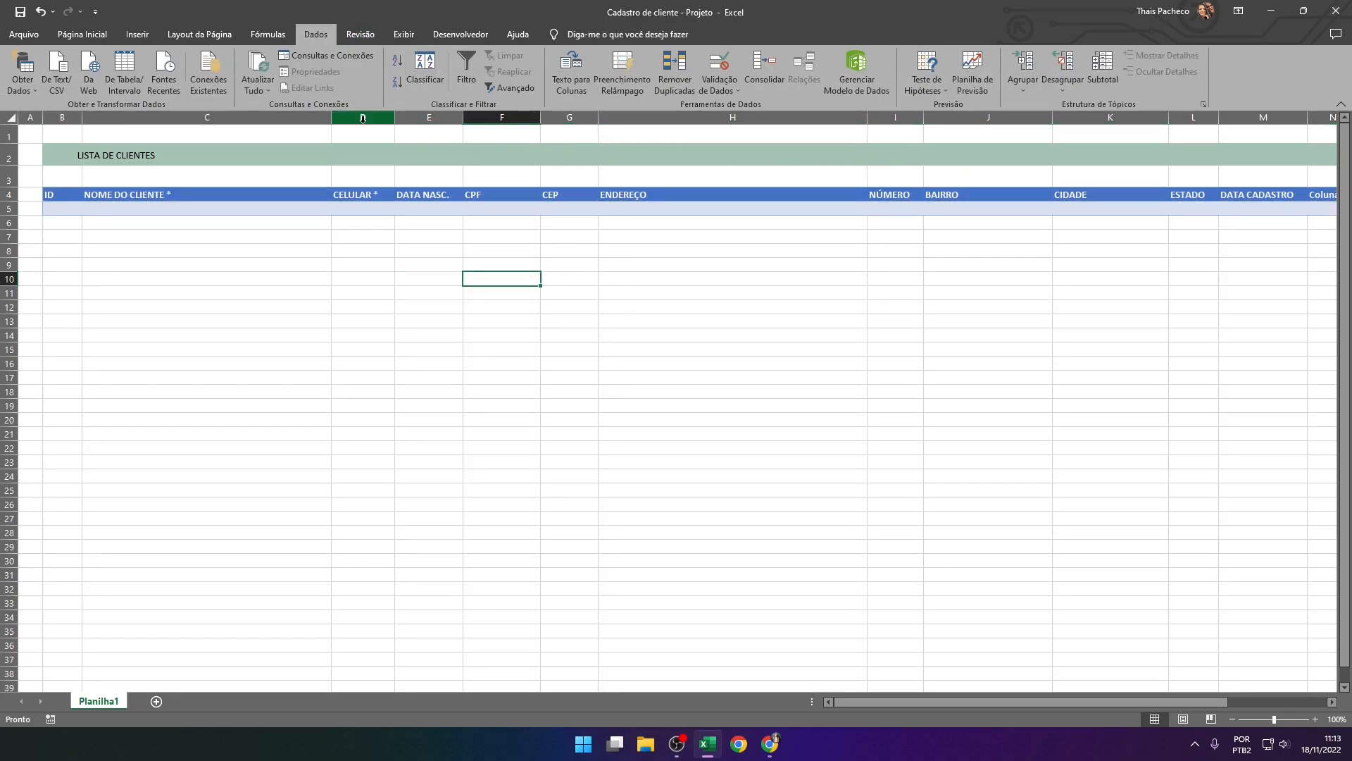
Set the width of columns N and O to 2,57
{"action": "left_click_drag", "start_coordinate": [953, 699], "coordinate": [1019, 702]}
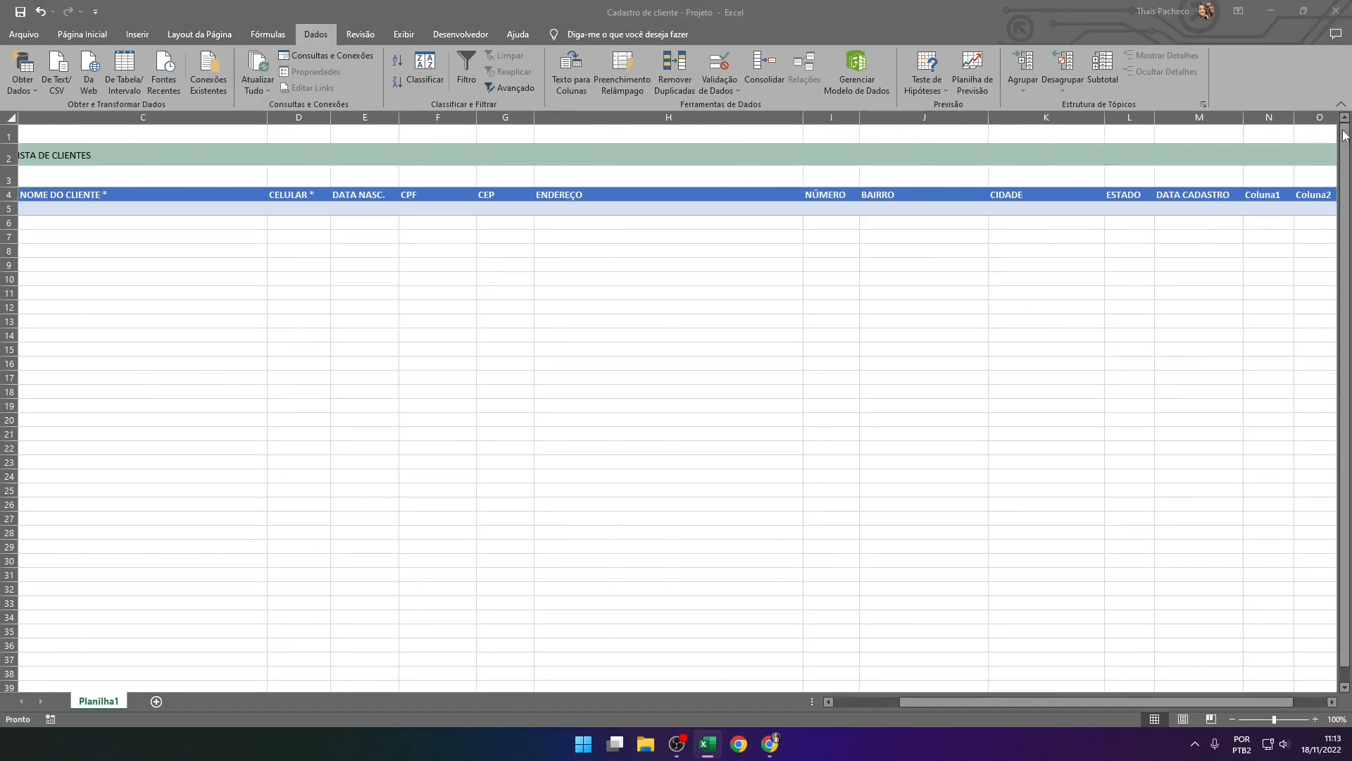
{"action": "left_click_drag", "start_coordinate": [1269, 117], "coordinate": [1314, 111]}
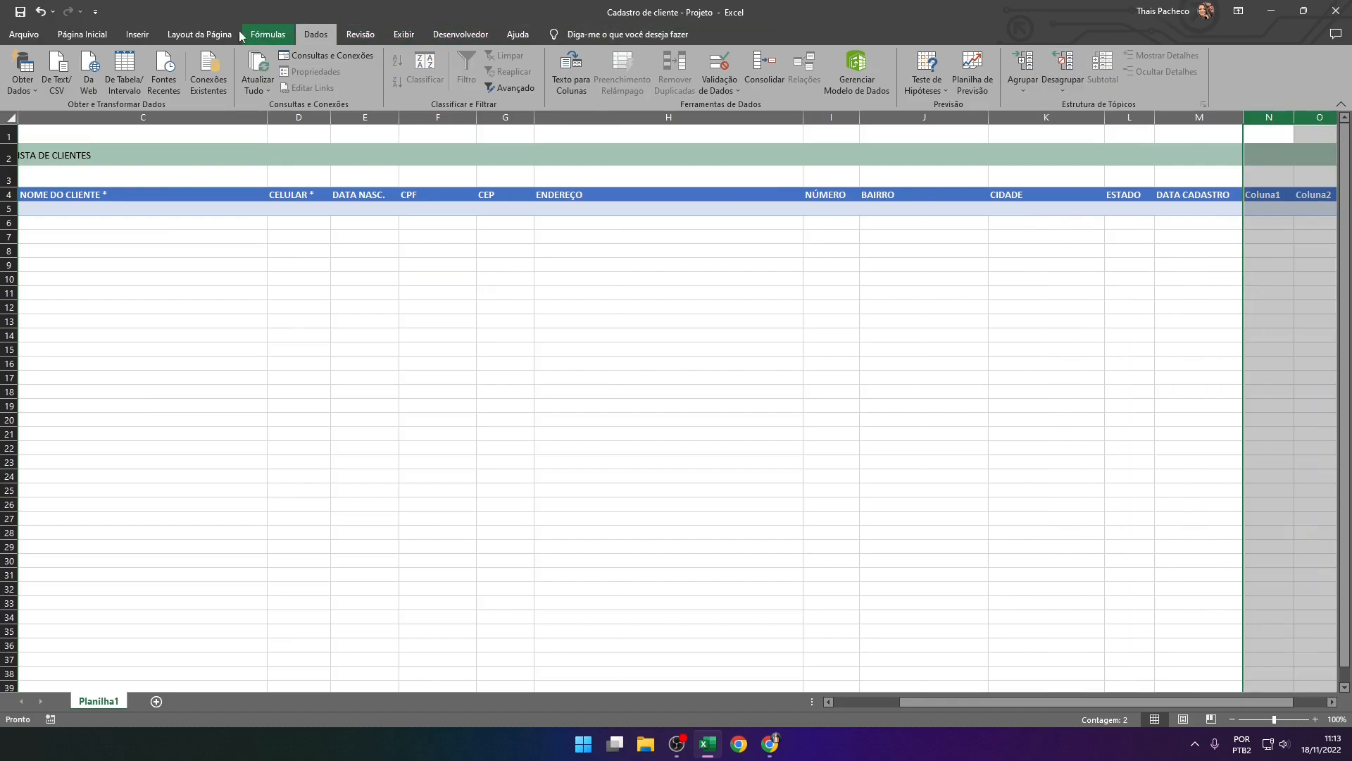
{"action": "left_click", "coordinate": [82, 35]}
{"action": "left_click", "coordinate": [1116, 85]}
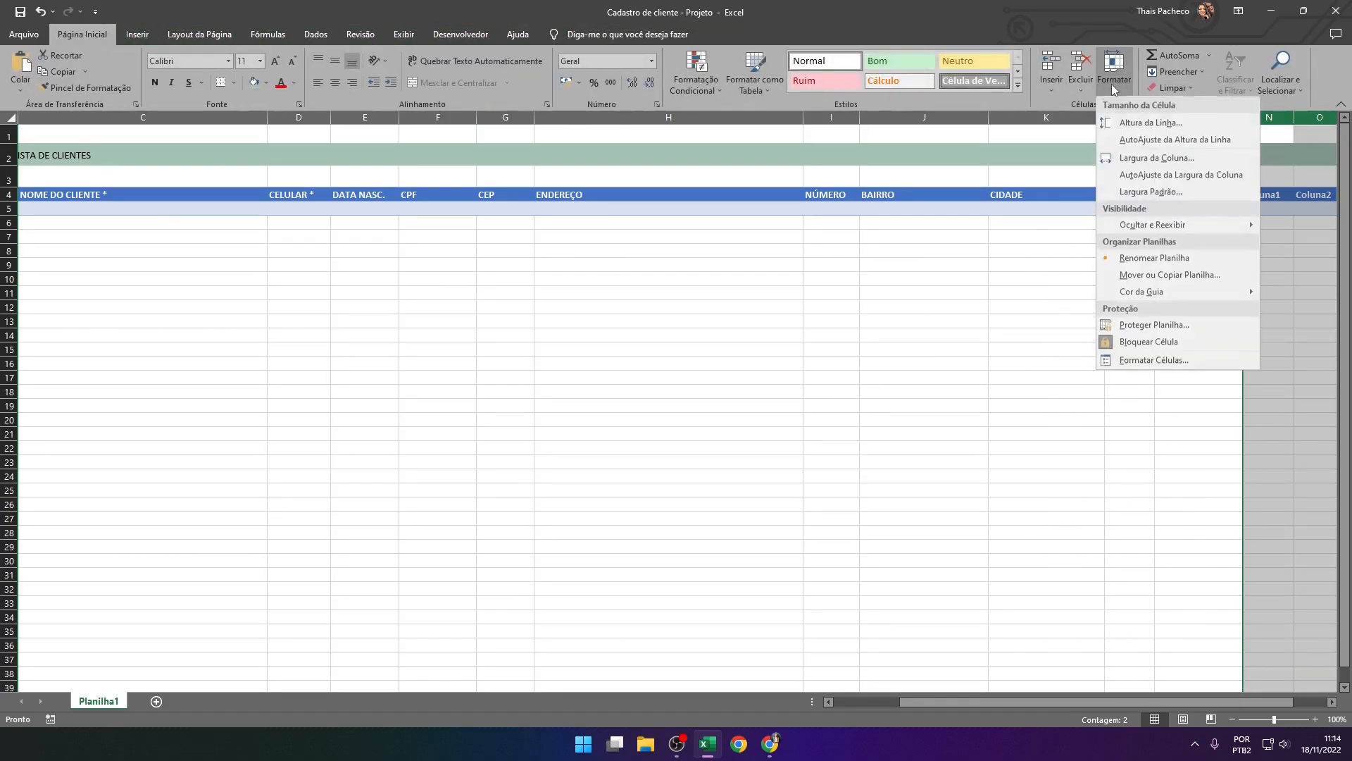
{"action": "left_click", "coordinate": [1134, 155]}
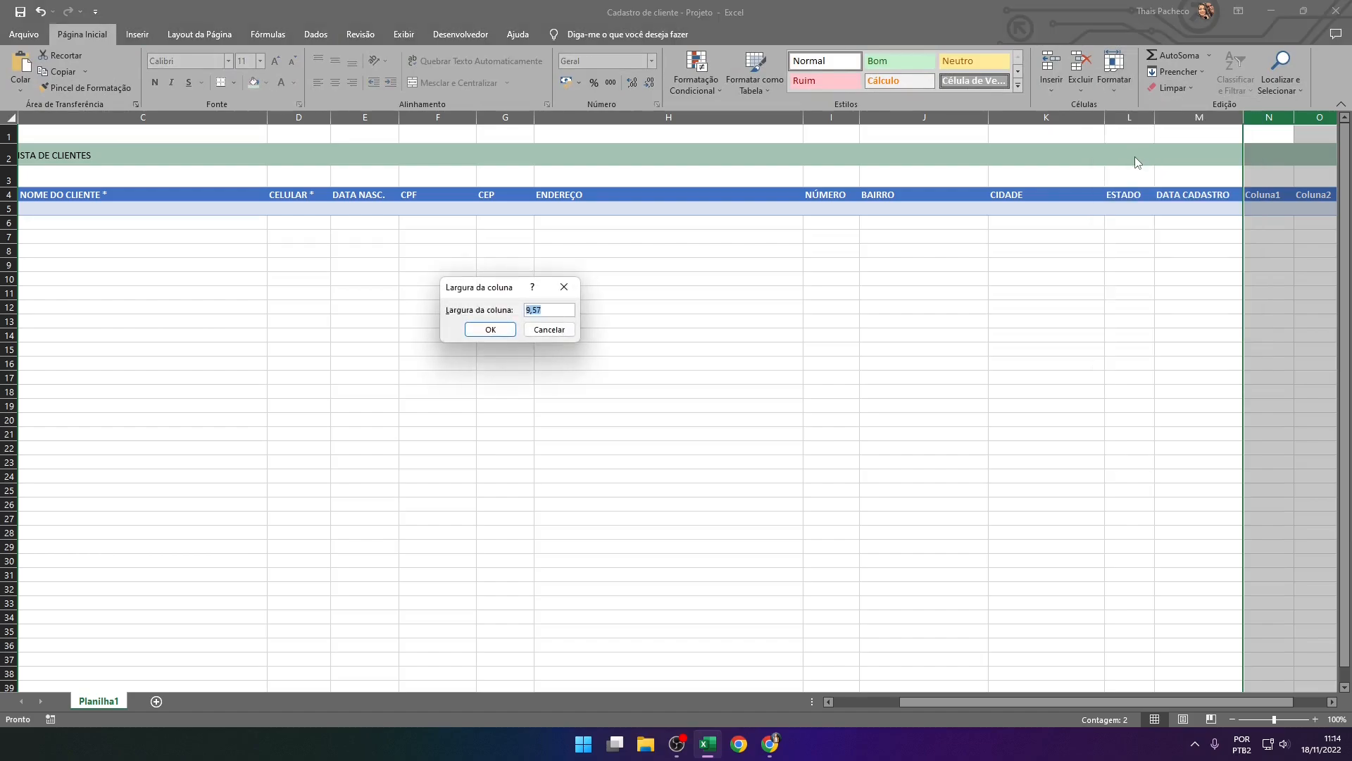
{"action": "type", "text": "2,57"}
{"action": "key", "text": "Return"}
{"action": "left_click", "coordinate": [1198, 363]}
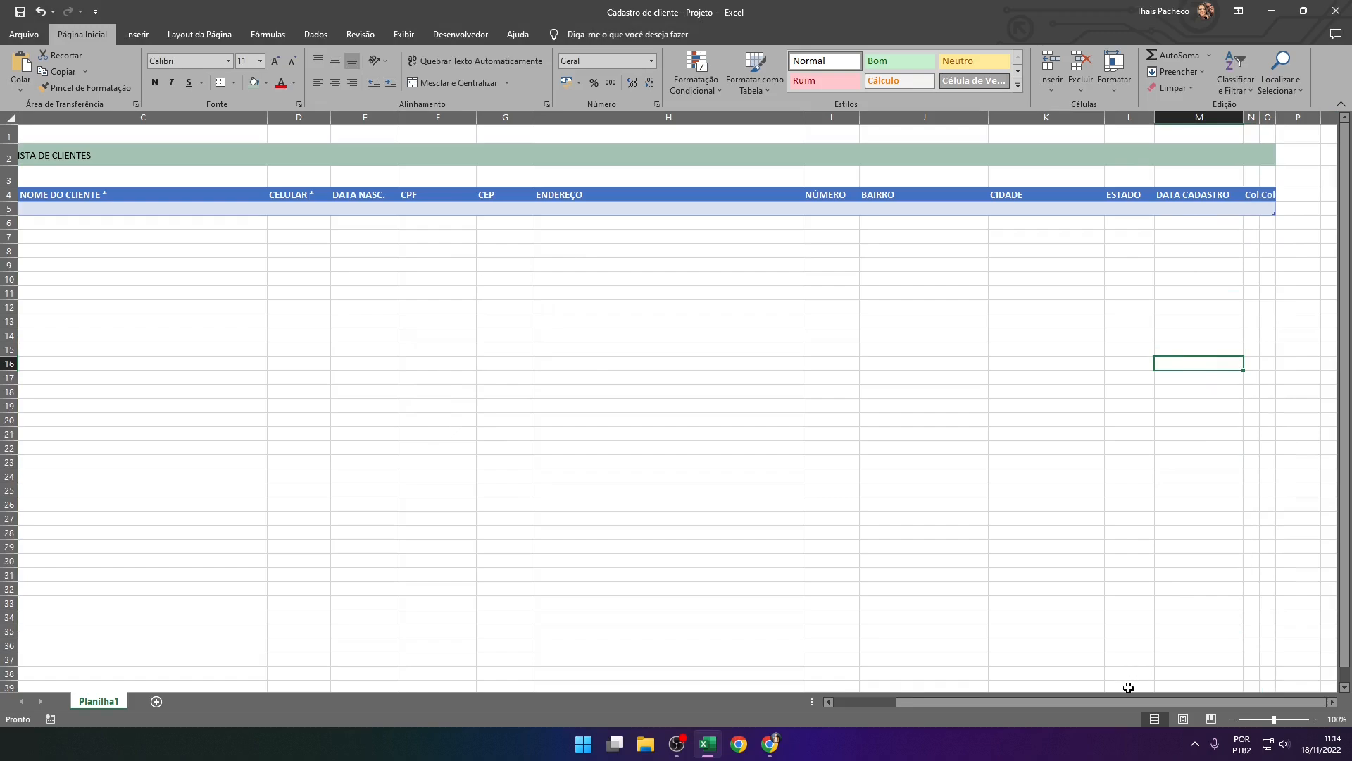
Slightly narrow the NOME DO CLIENTE and ENDEREÇO columns so the whole table fits the visible sheet width
{"action": "left_click_drag", "start_coordinate": [1126, 702], "coordinate": [1008, 704]}
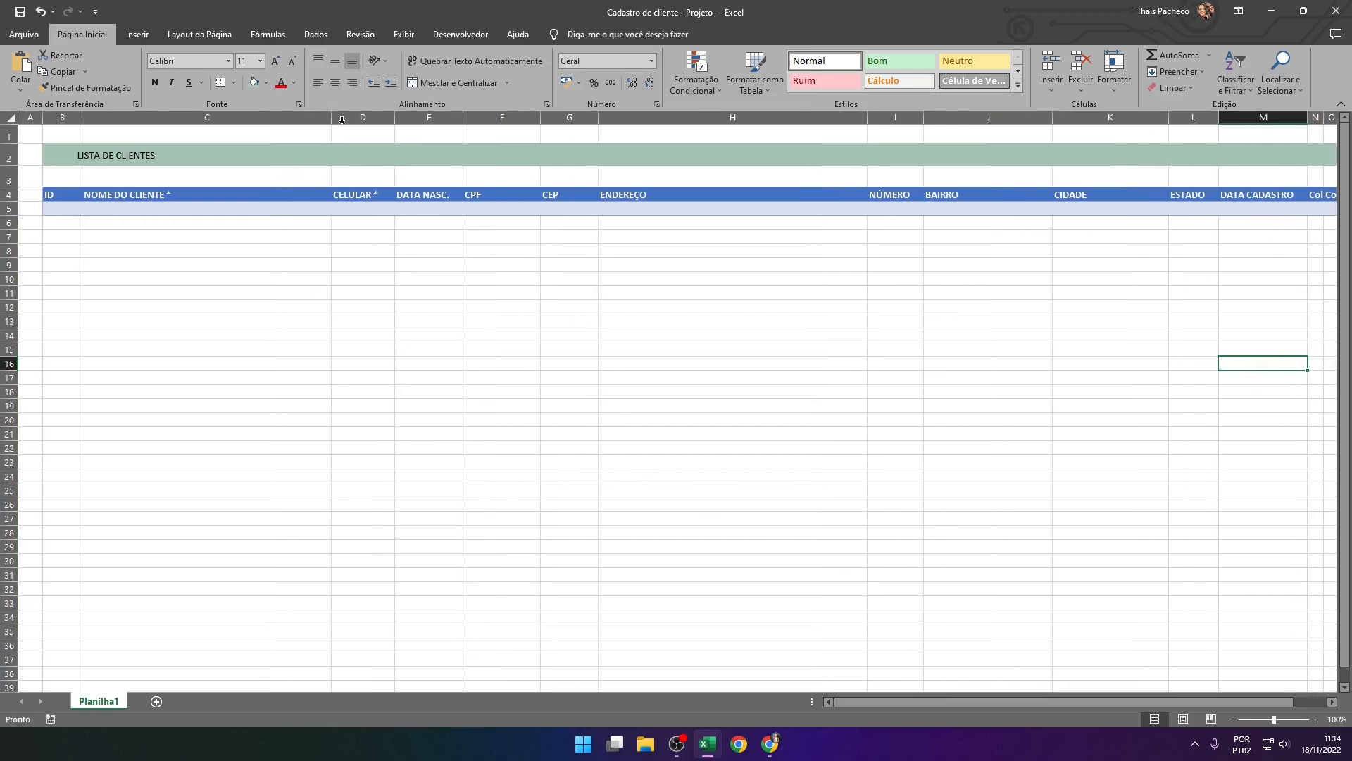
{"action": "left_click_drag", "start_coordinate": [341, 120], "coordinate": [337, 120]}
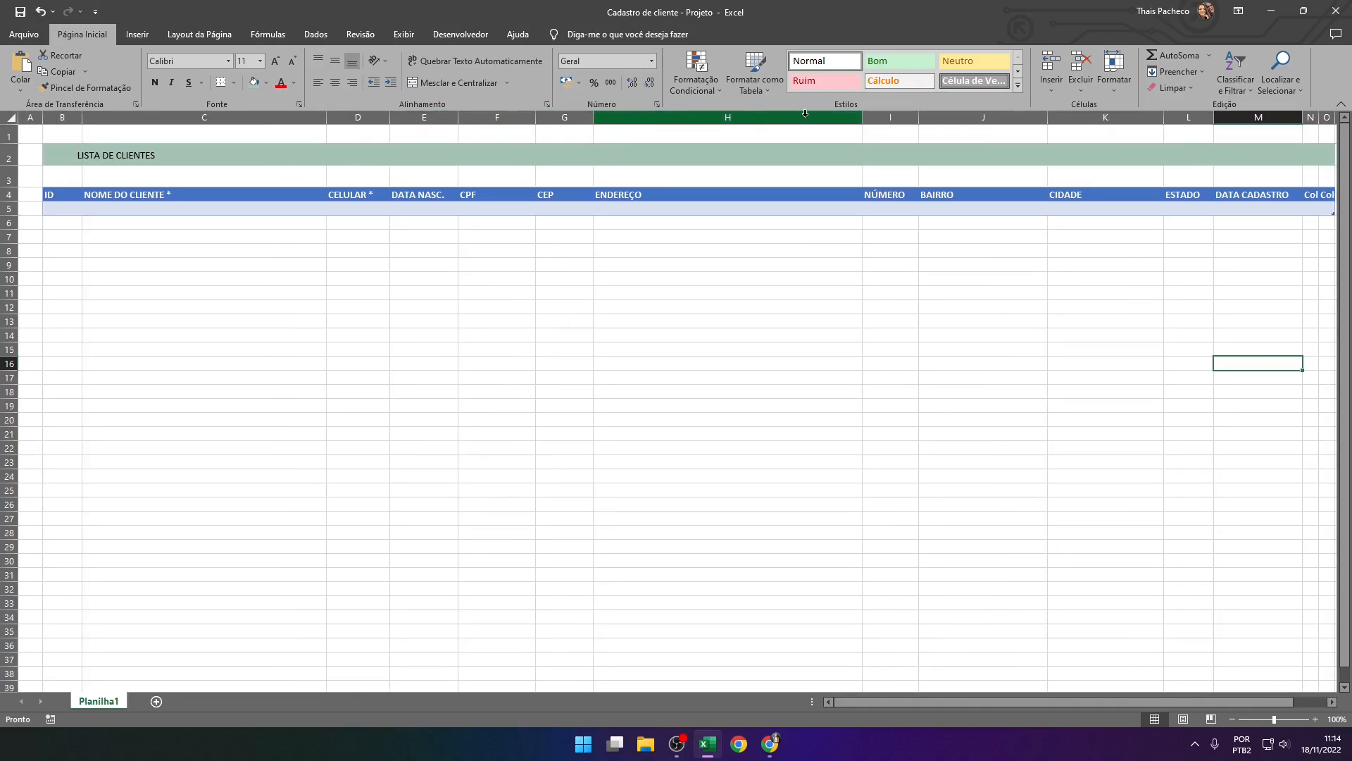
{"action": "left_click_drag", "start_coordinate": [862, 119], "coordinate": [847, 121]}
{"action": "left_click", "coordinate": [552, 352]}
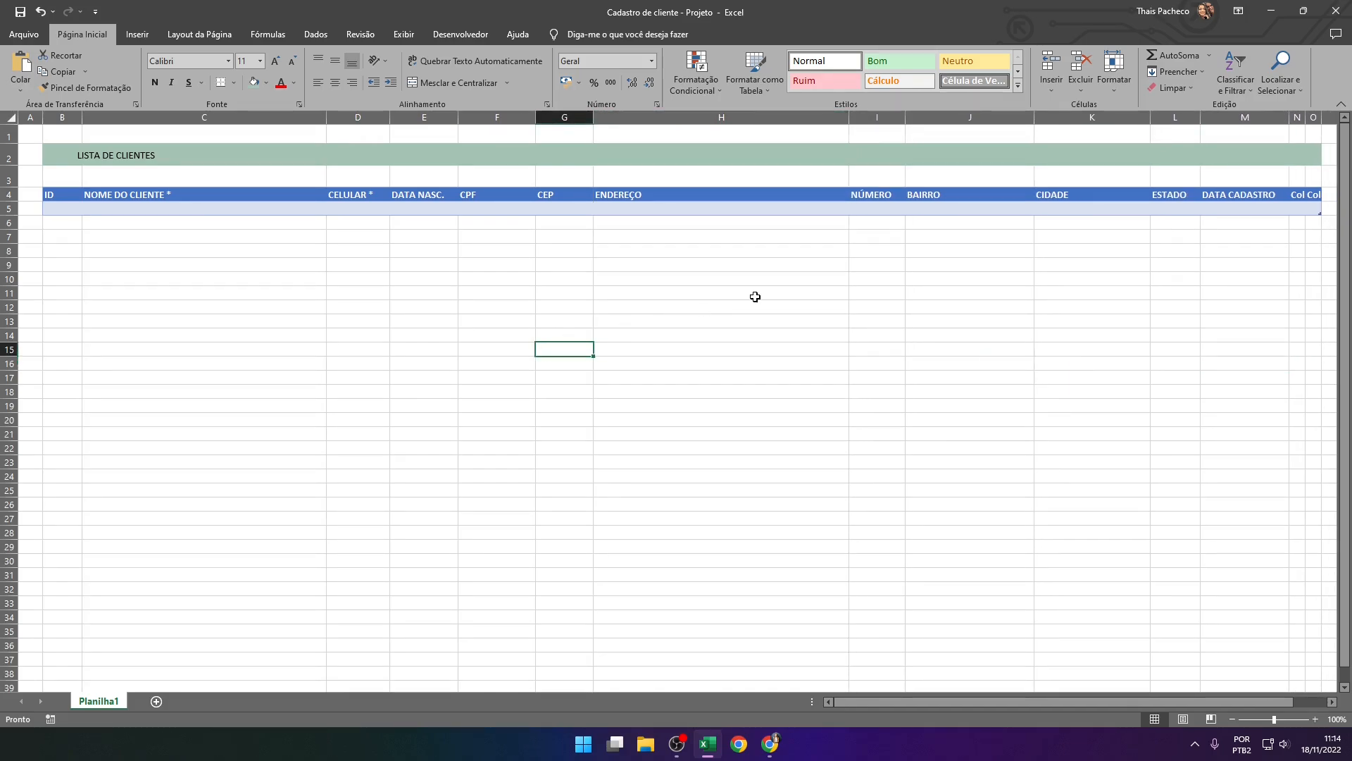
{"action": "left_click", "coordinate": [753, 293]}
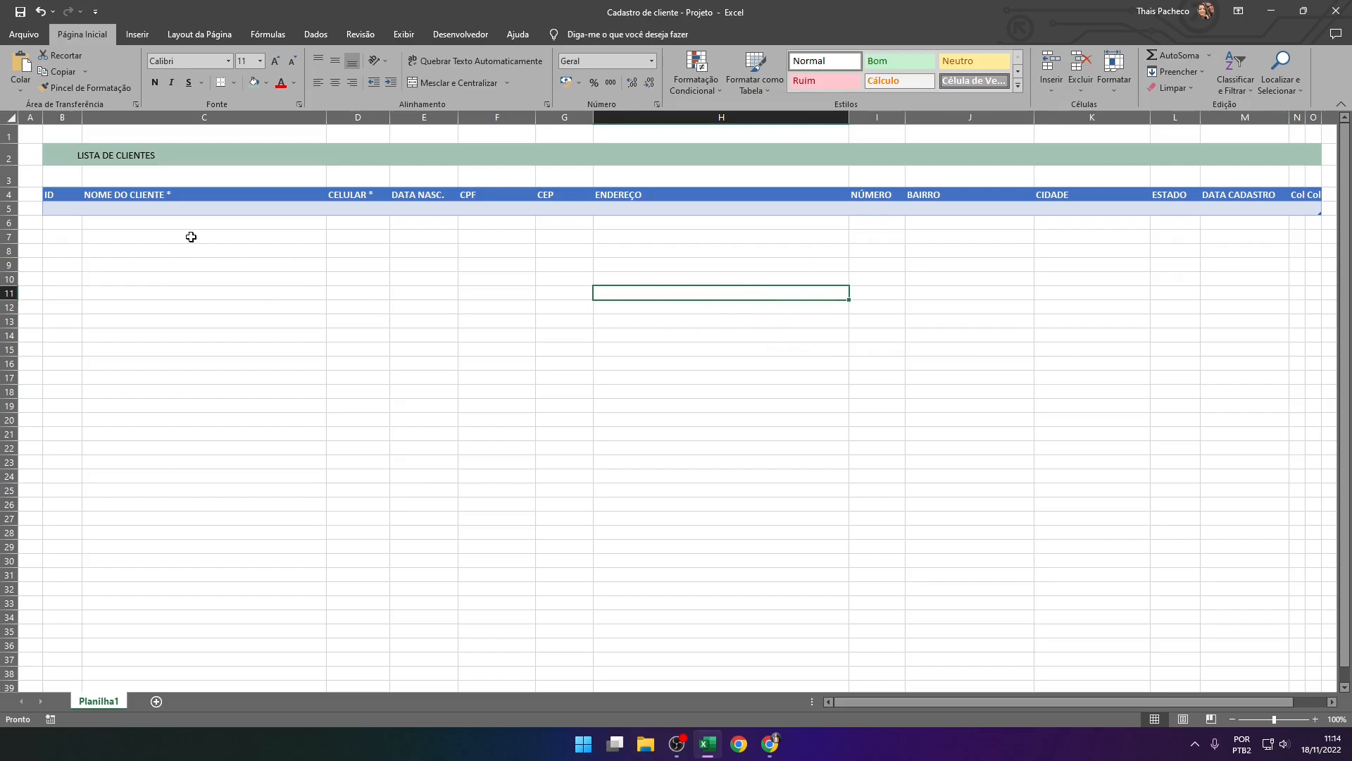
Apply the plain, uncoloured first style of the Clara group to the client table
{"action": "left_click_drag", "start_coordinate": [51, 195], "coordinate": [1314, 209]}
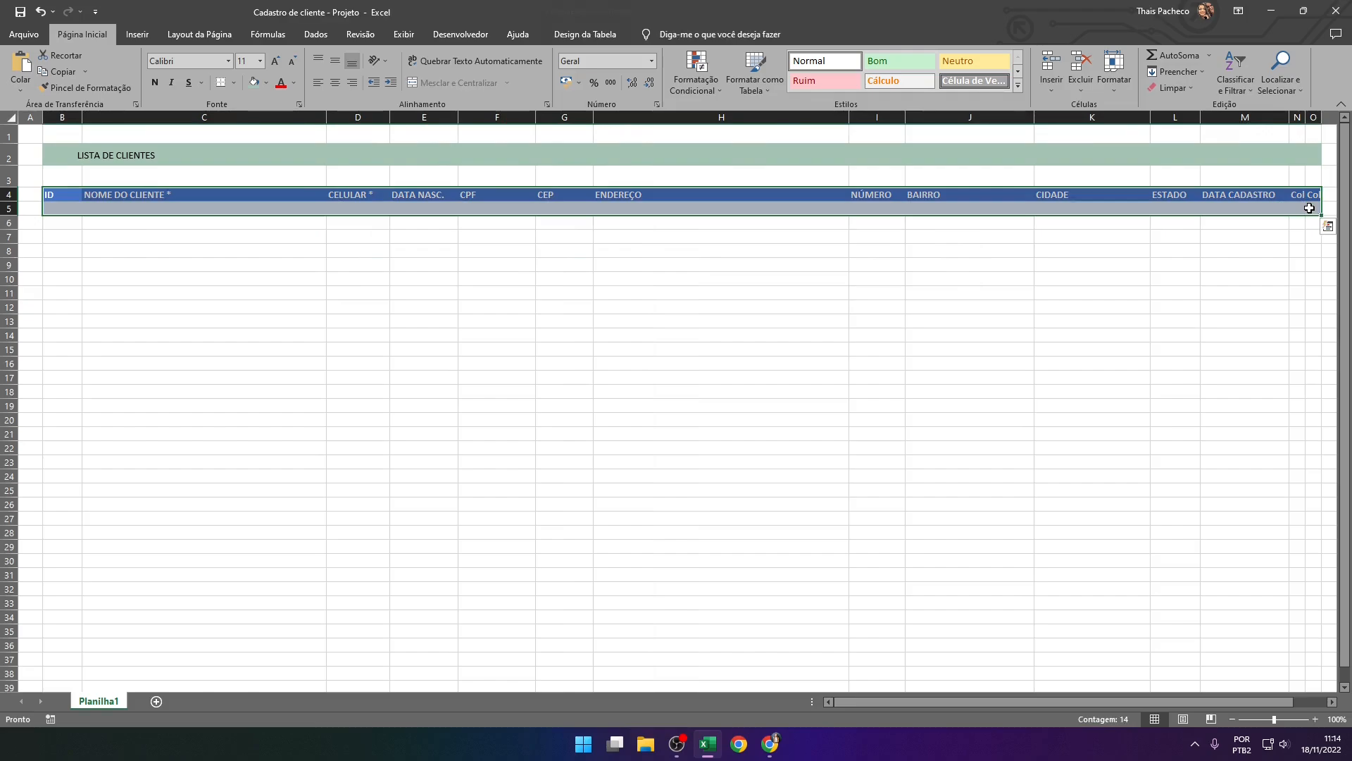
{"action": "left_click", "coordinate": [590, 34]}
{"action": "left_click", "coordinate": [1116, 85]}
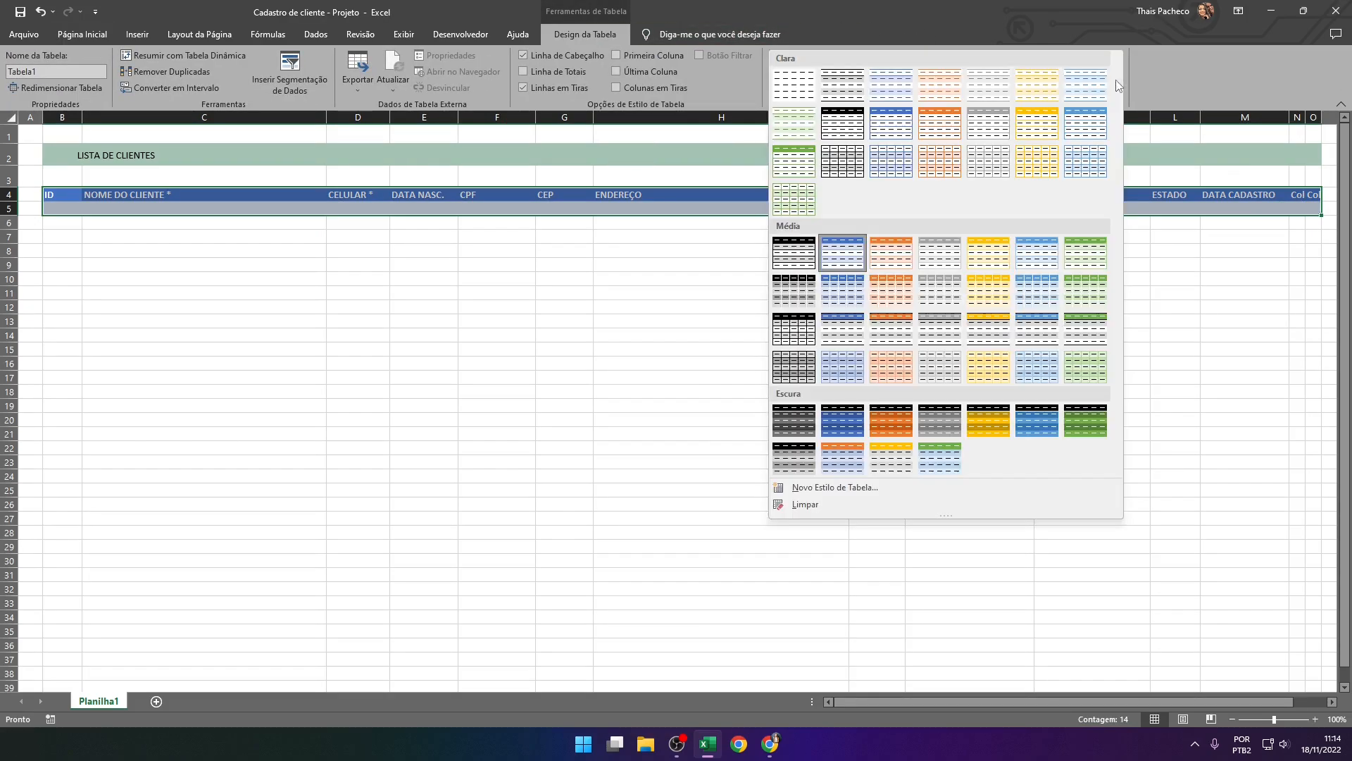
{"action": "left_click", "coordinate": [794, 85]}
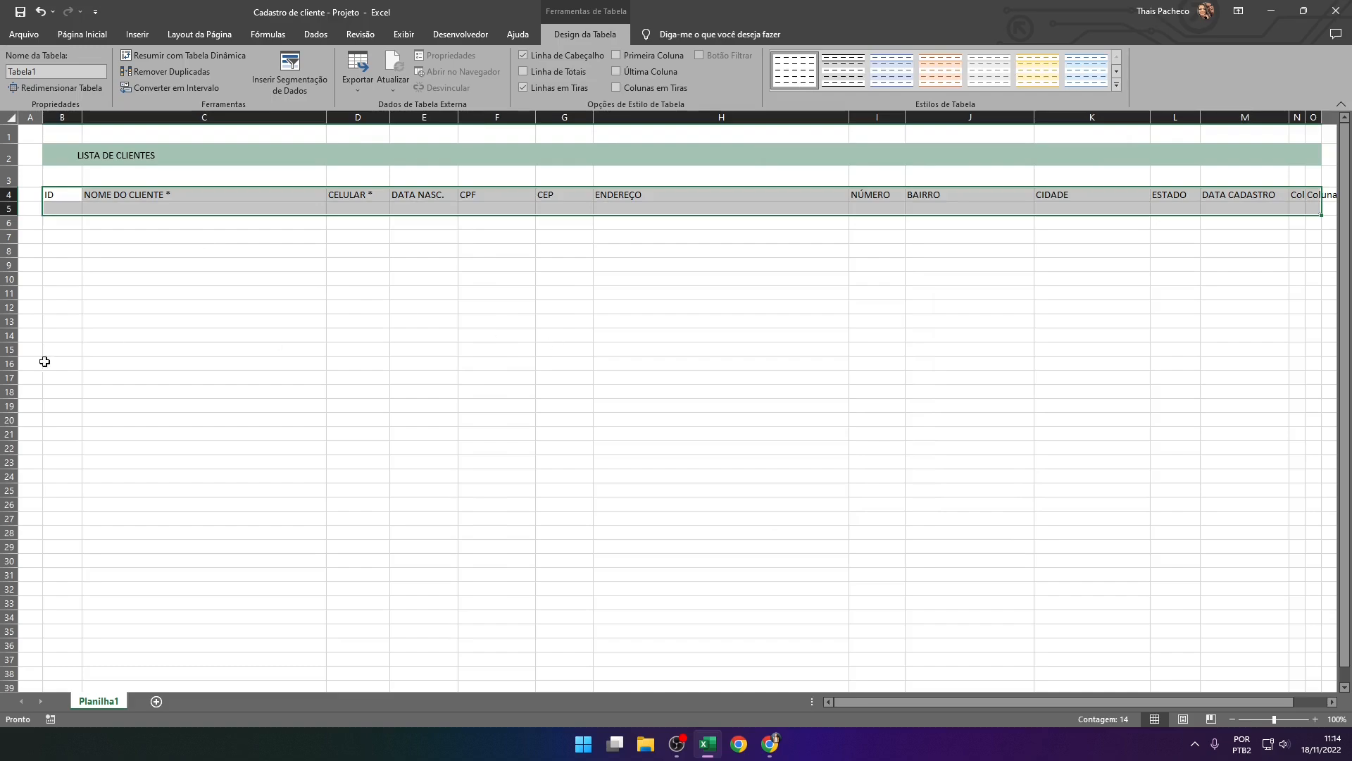
{"action": "left_click", "coordinate": [379, 293]}
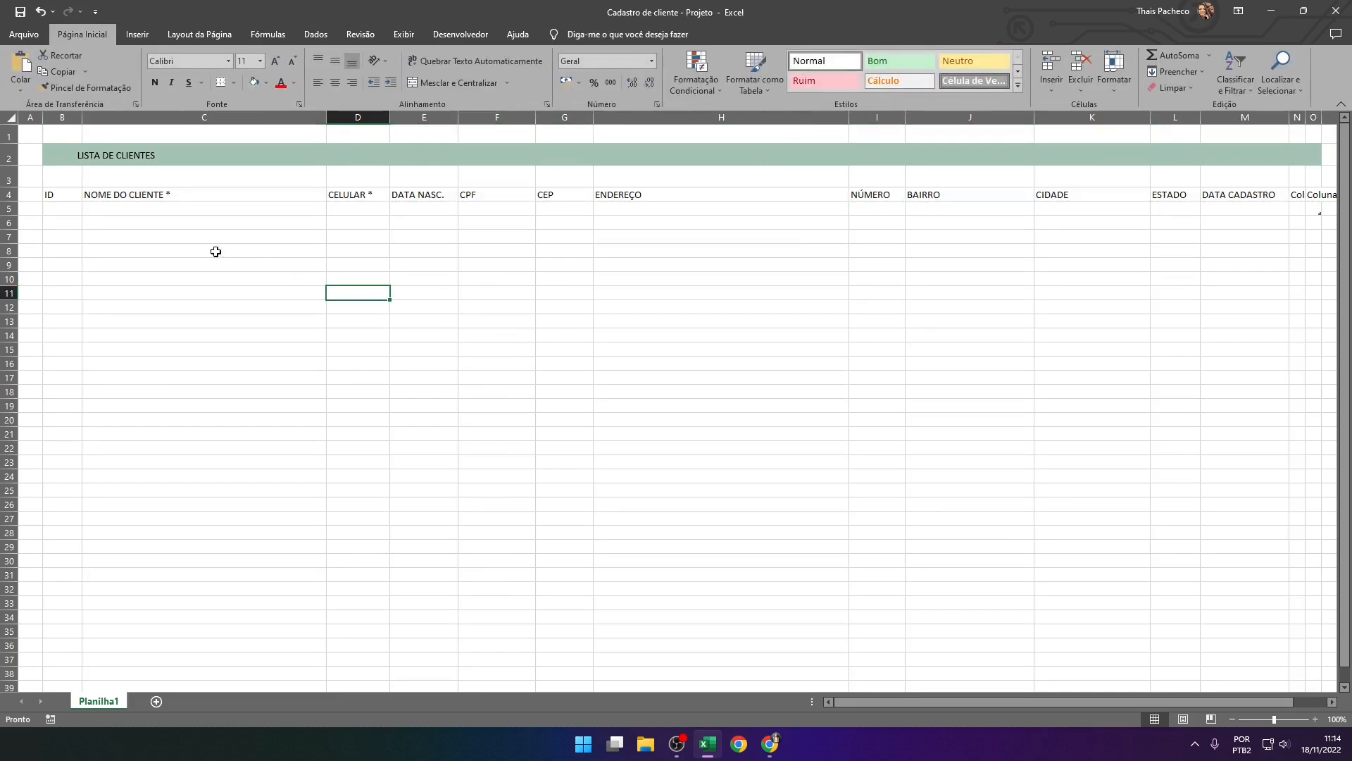
Fill the table's header row B4:O4 with the same green as the LISTA DE CLIENTES band
{"action": "left_click_drag", "start_coordinate": [53, 195], "coordinate": [1312, 194]}
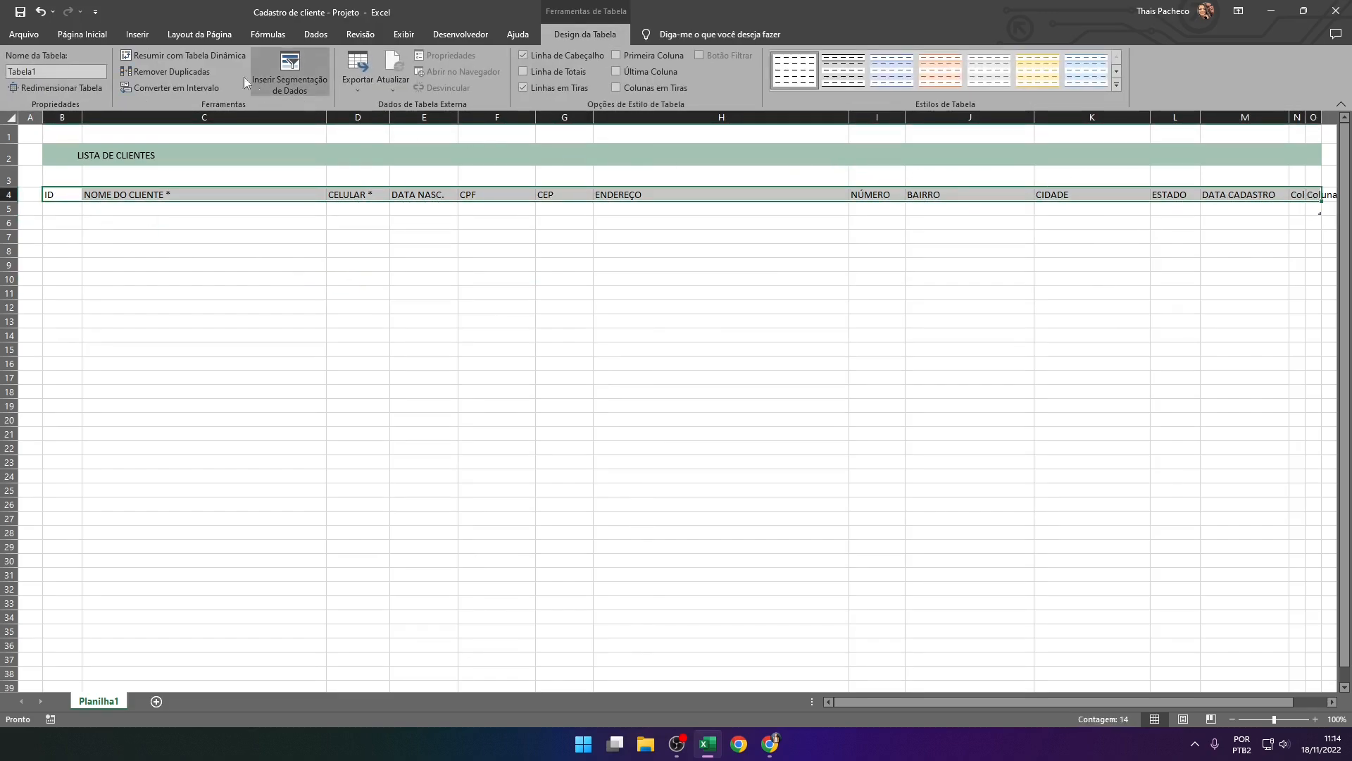
{"action": "left_click", "coordinate": [92, 32]}
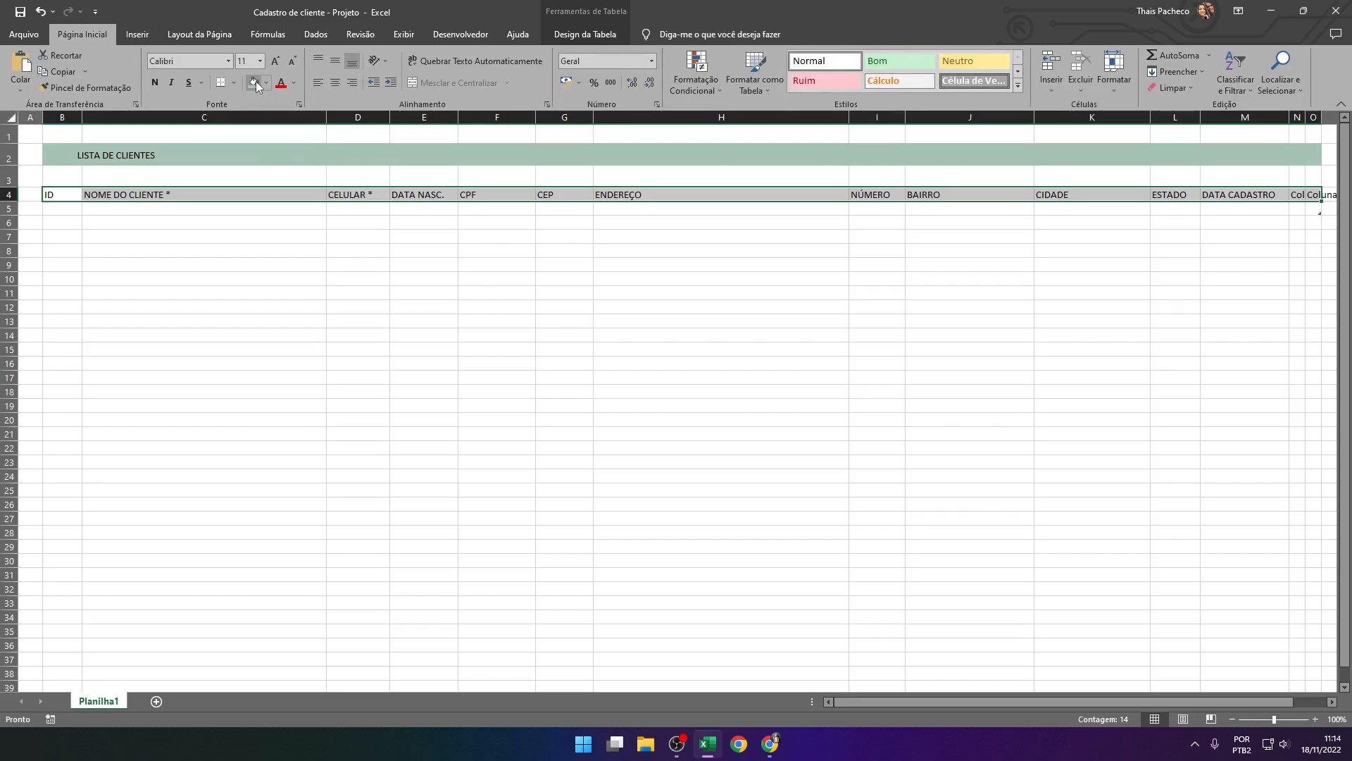
{"action": "left_click", "coordinate": [255, 82]}
{"action": "left_click", "coordinate": [892, 288]}
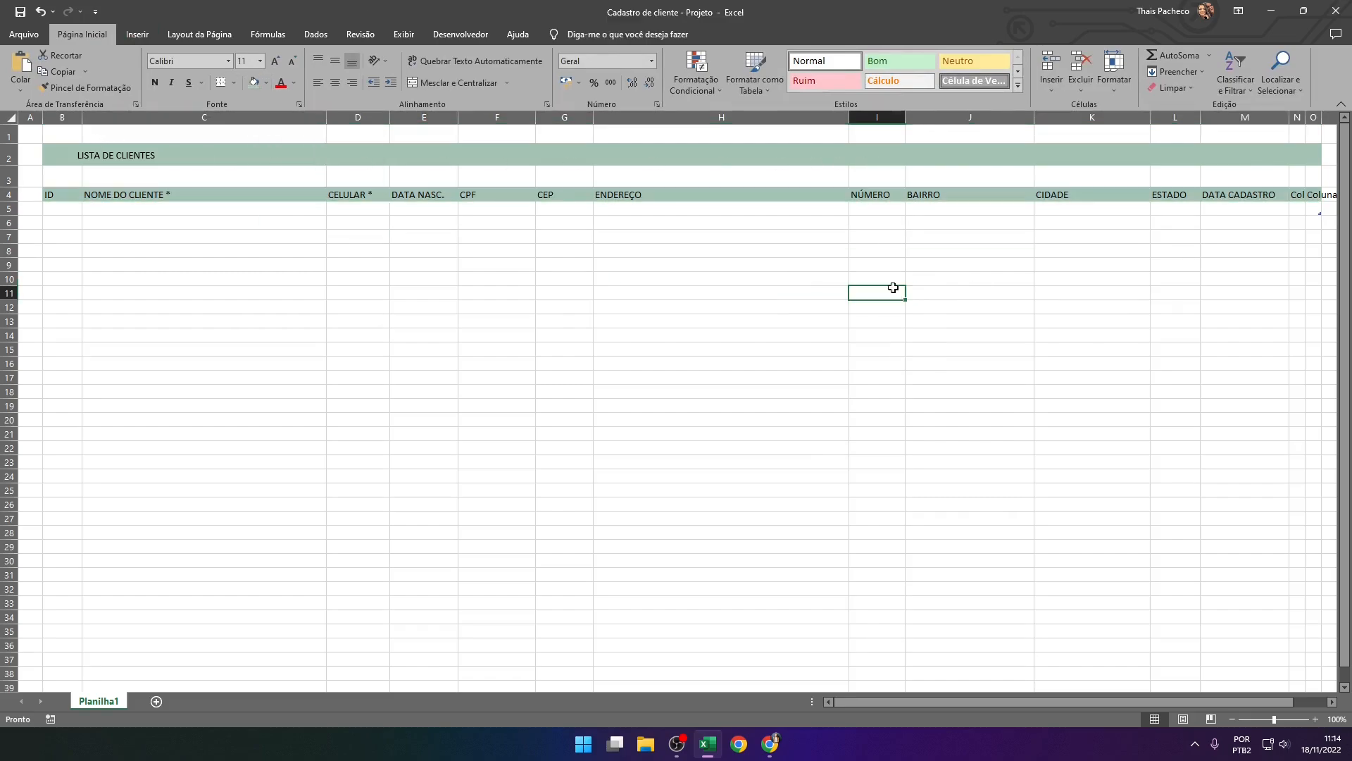
Select the table's first data row, B5:O5, and check the Coolors palette in the browser for its lightest shade
{"action": "left_click_drag", "start_coordinate": [55, 208], "coordinate": [1316, 209]}
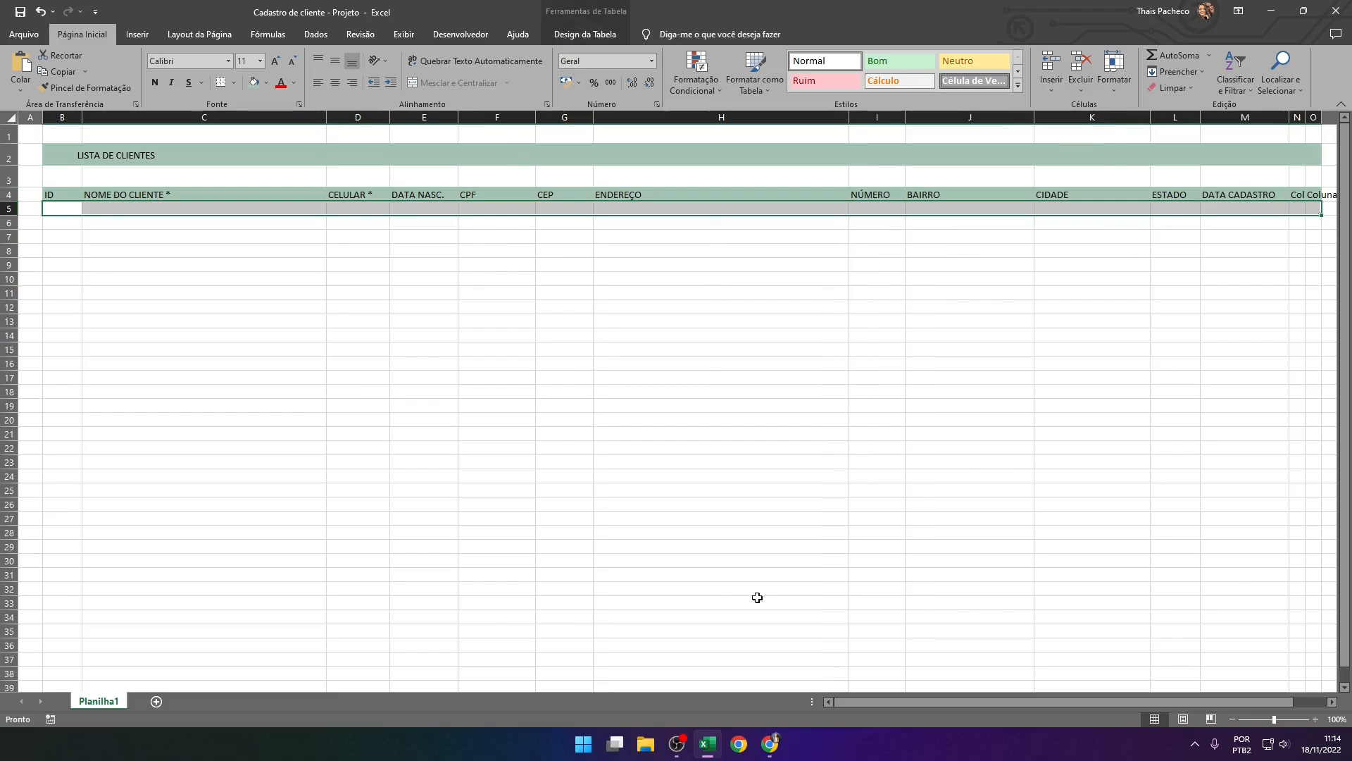
{"action": "left_click", "coordinate": [771, 744]}
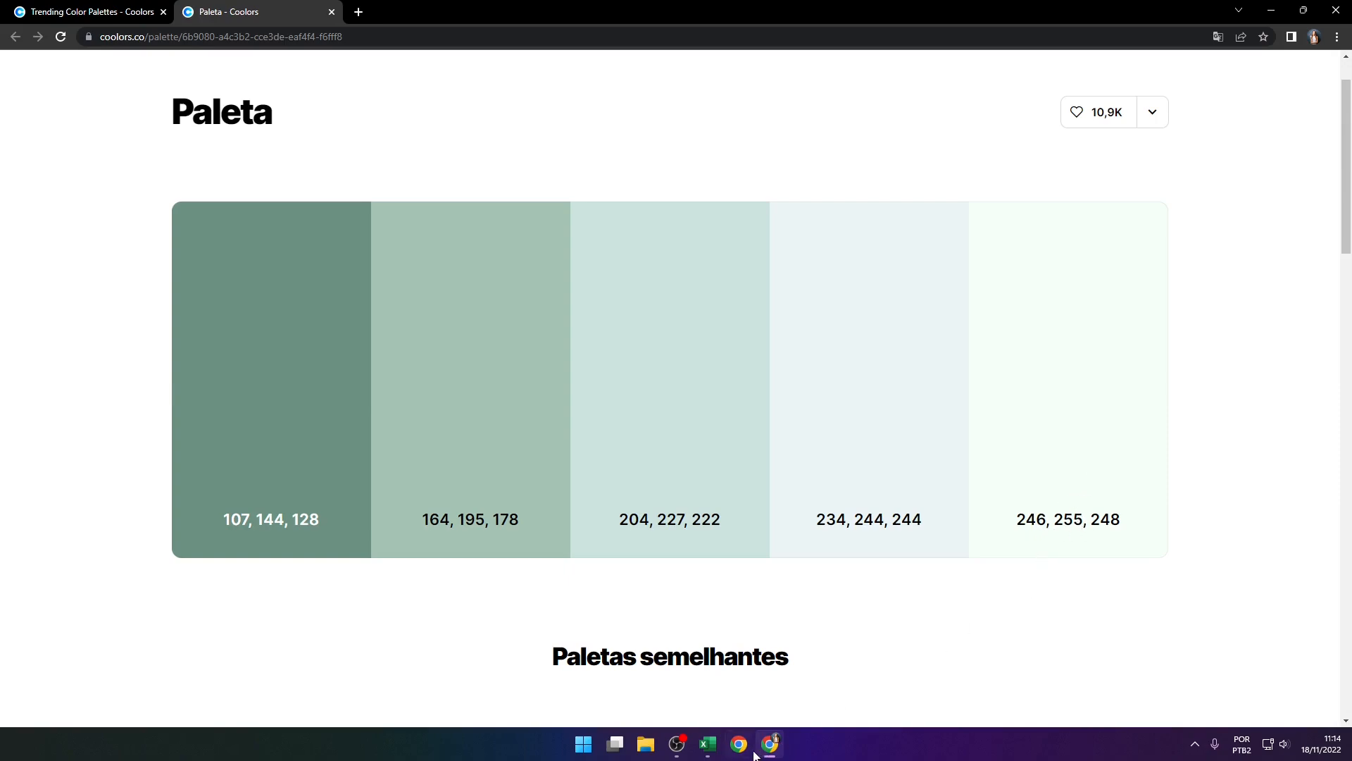
{"action": "left_click", "coordinate": [708, 743]}
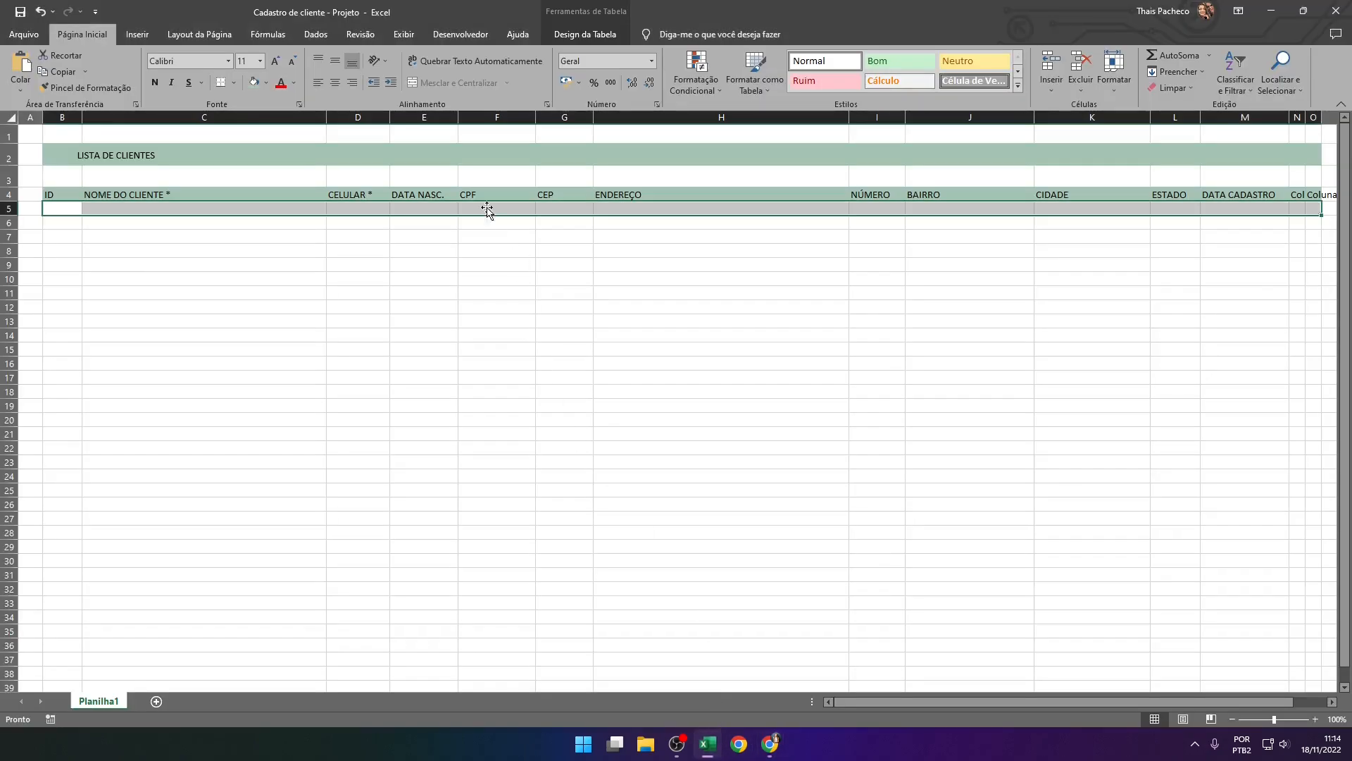
Fill row B5:O5 with the palette's lightest green, custom RGB 246, 255, 248
{"action": "left_click", "coordinate": [268, 84]}
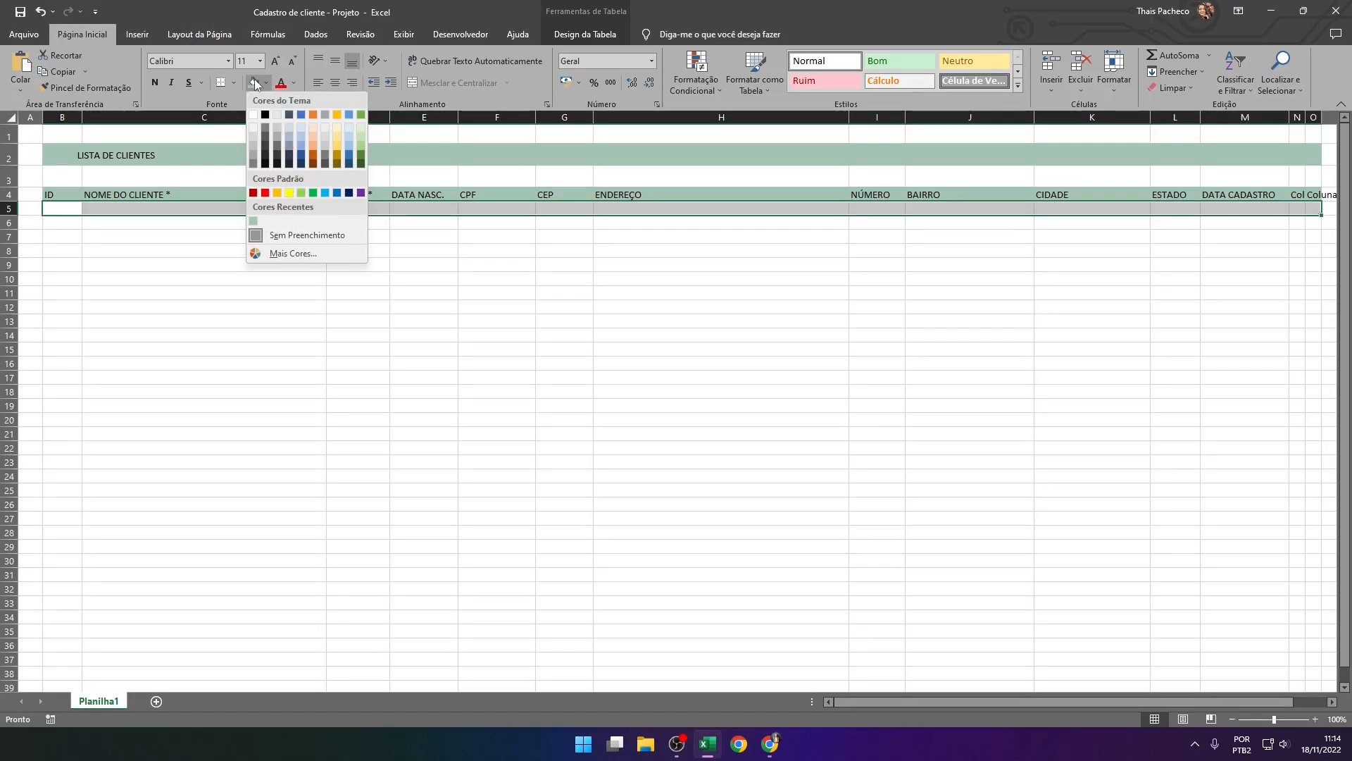
{"action": "left_click", "coordinate": [289, 253]}
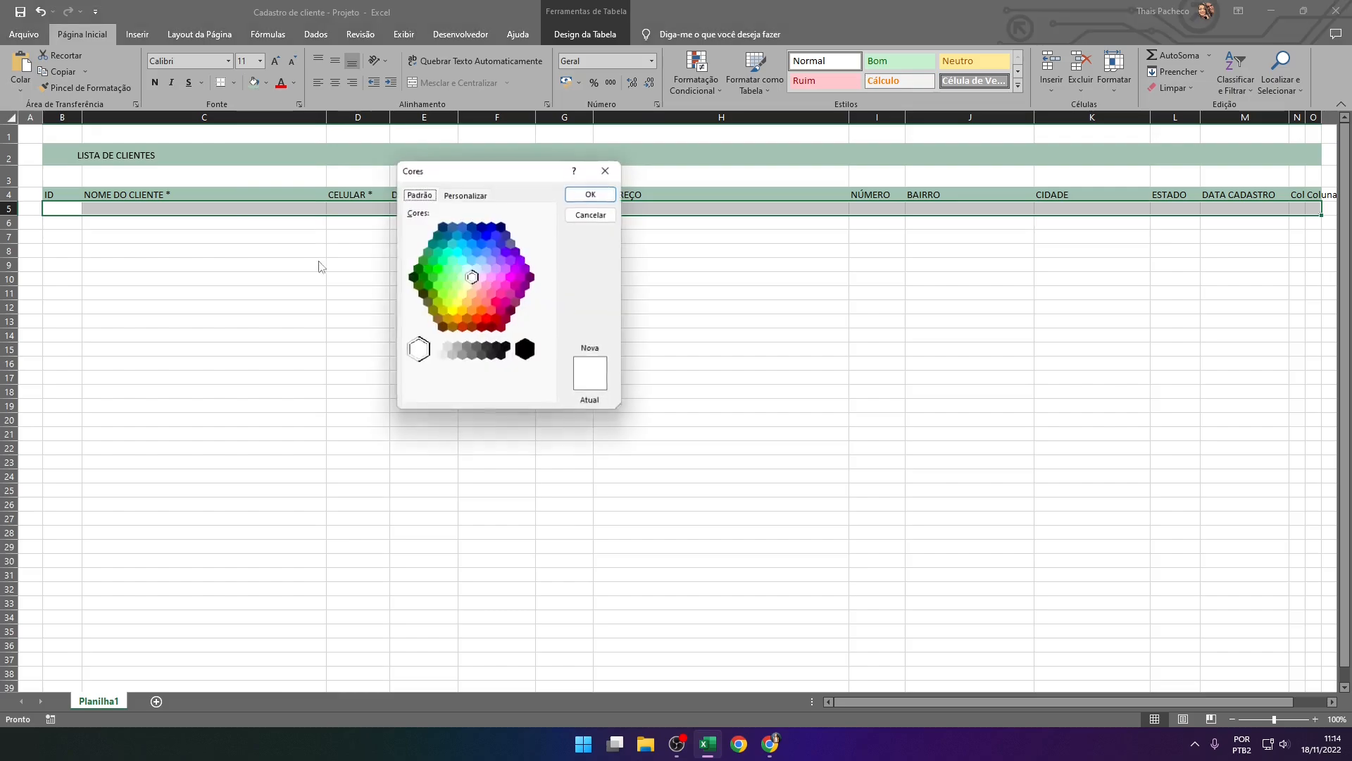
{"action": "left_click", "coordinate": [462, 195]}
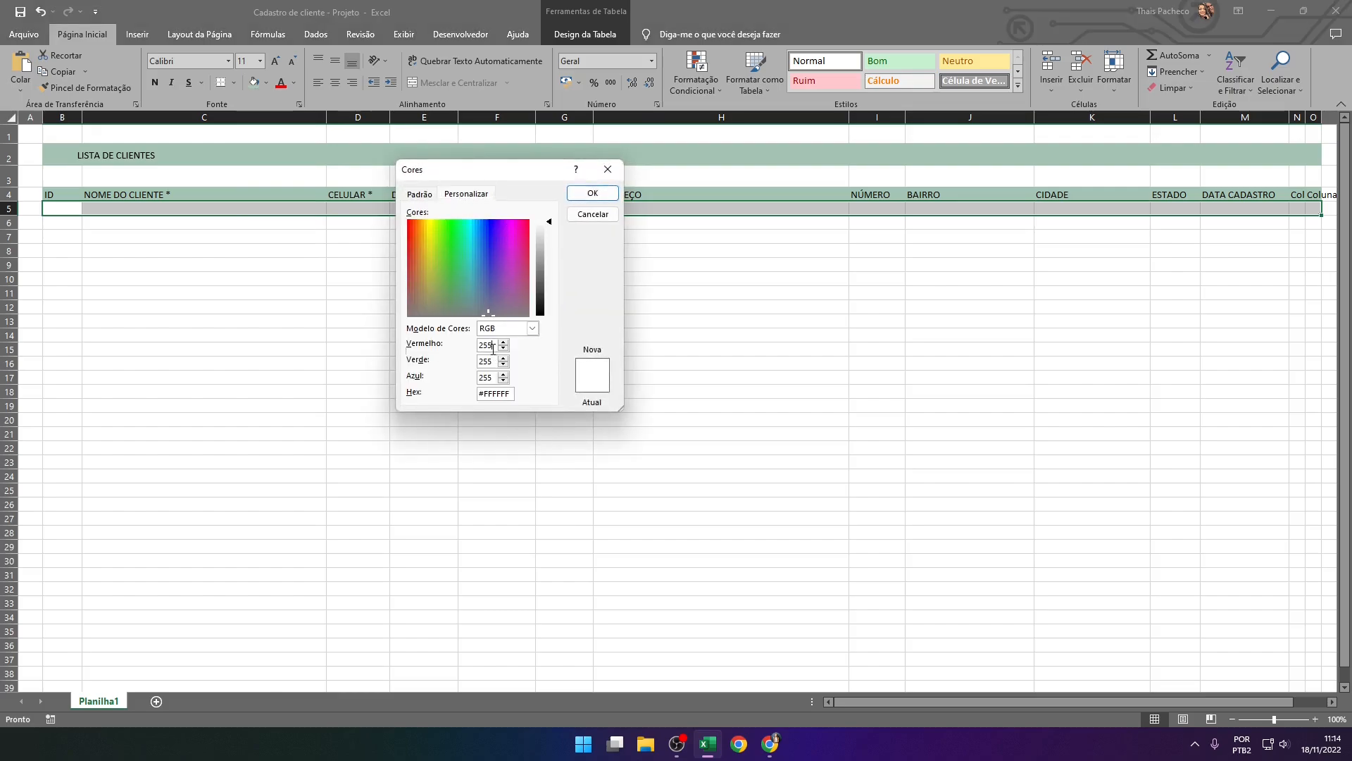
{"action": "left_click", "coordinate": [777, 751]}
{"action": "left_click", "coordinate": [772, 748]}
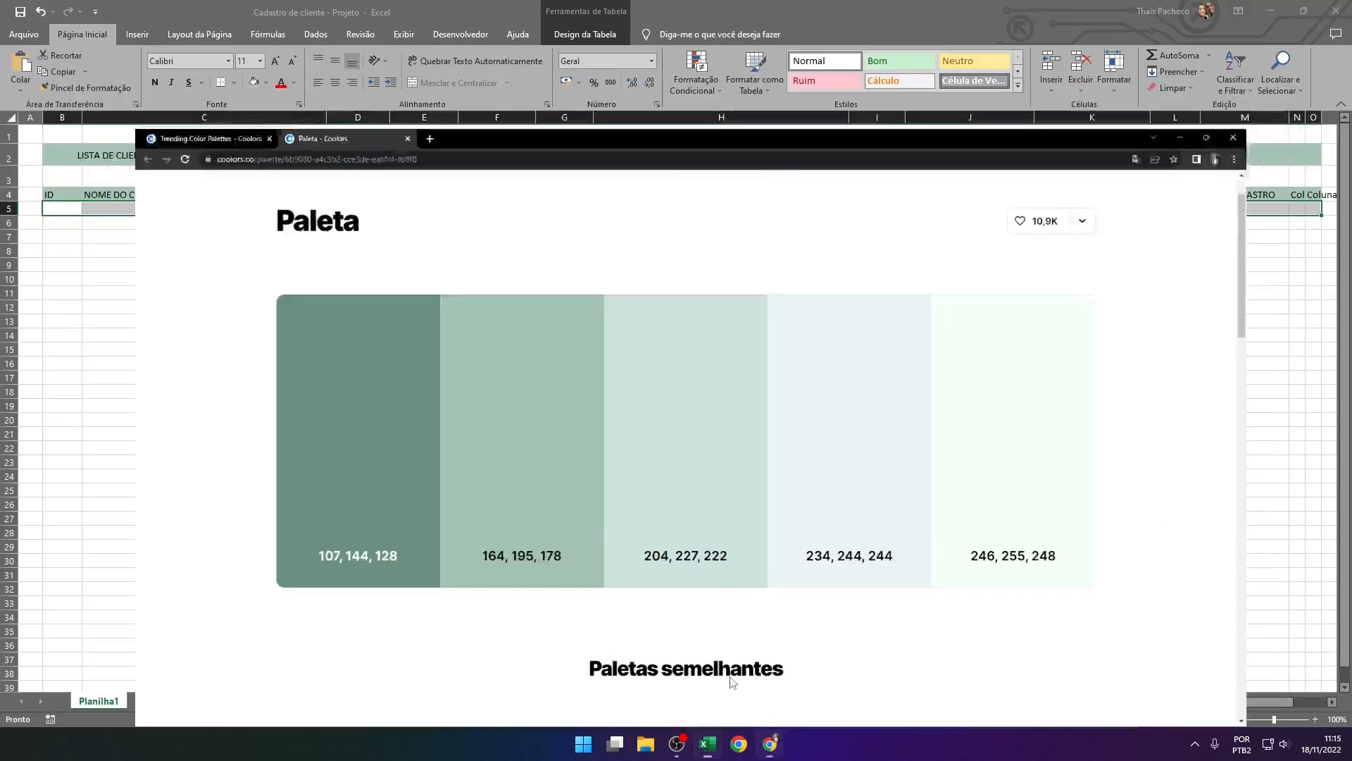
{"action": "type", "text": "246"}
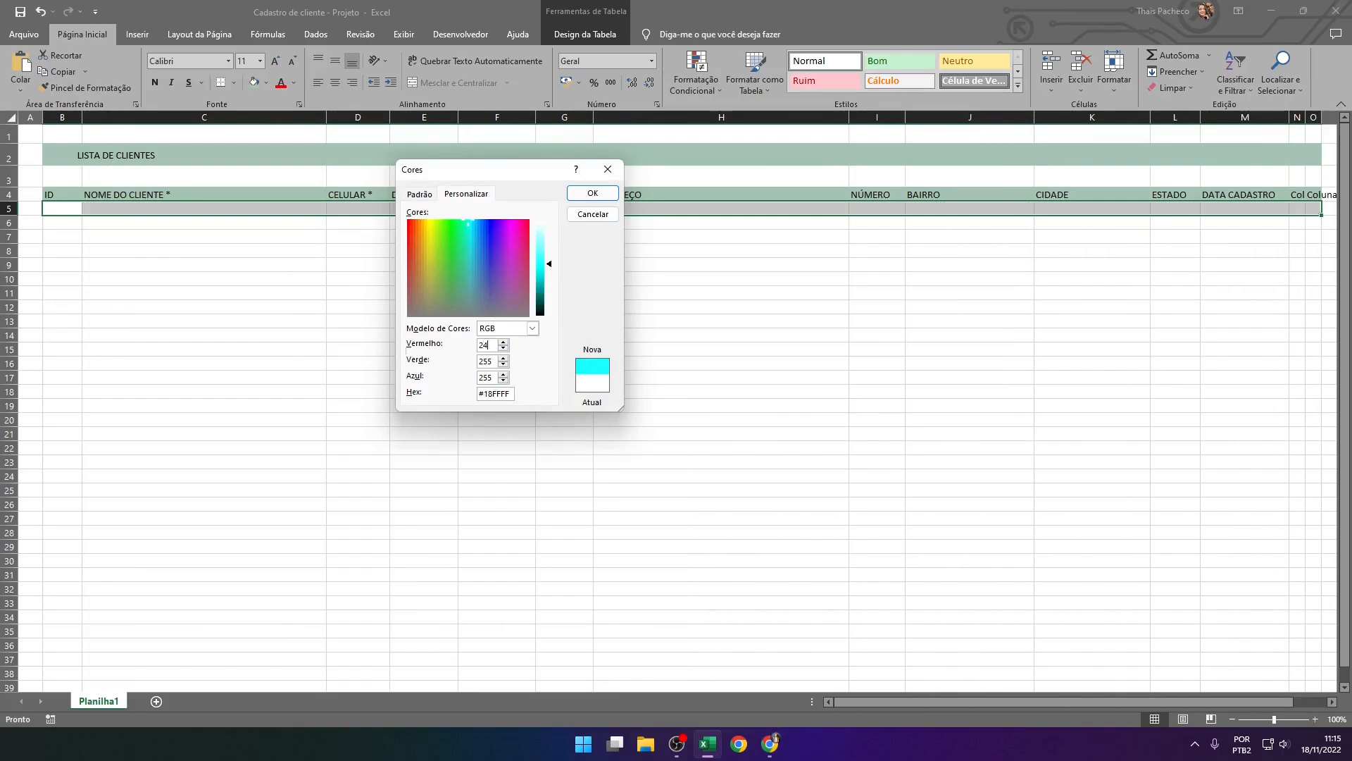
{"action": "double_click", "coordinate": [486, 378]}
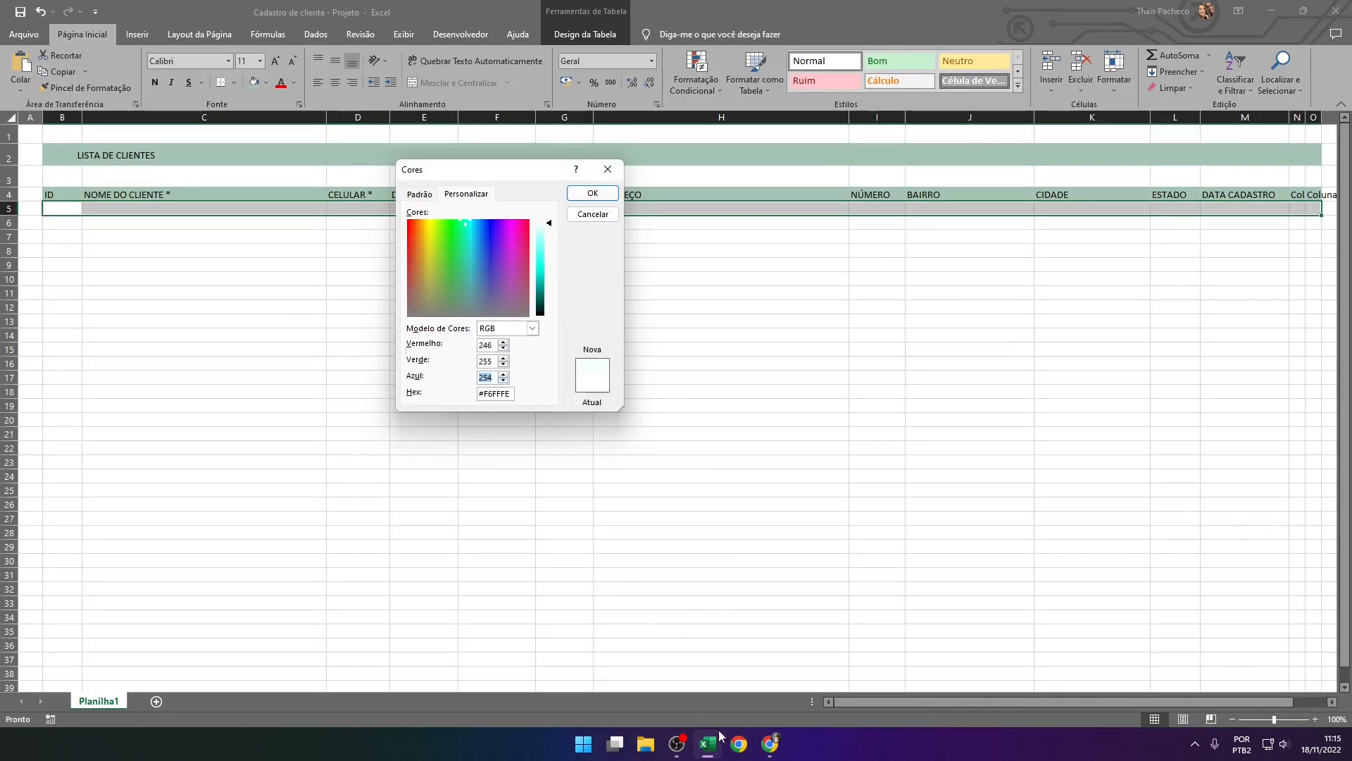
{"action": "left_click", "coordinate": [771, 744]}
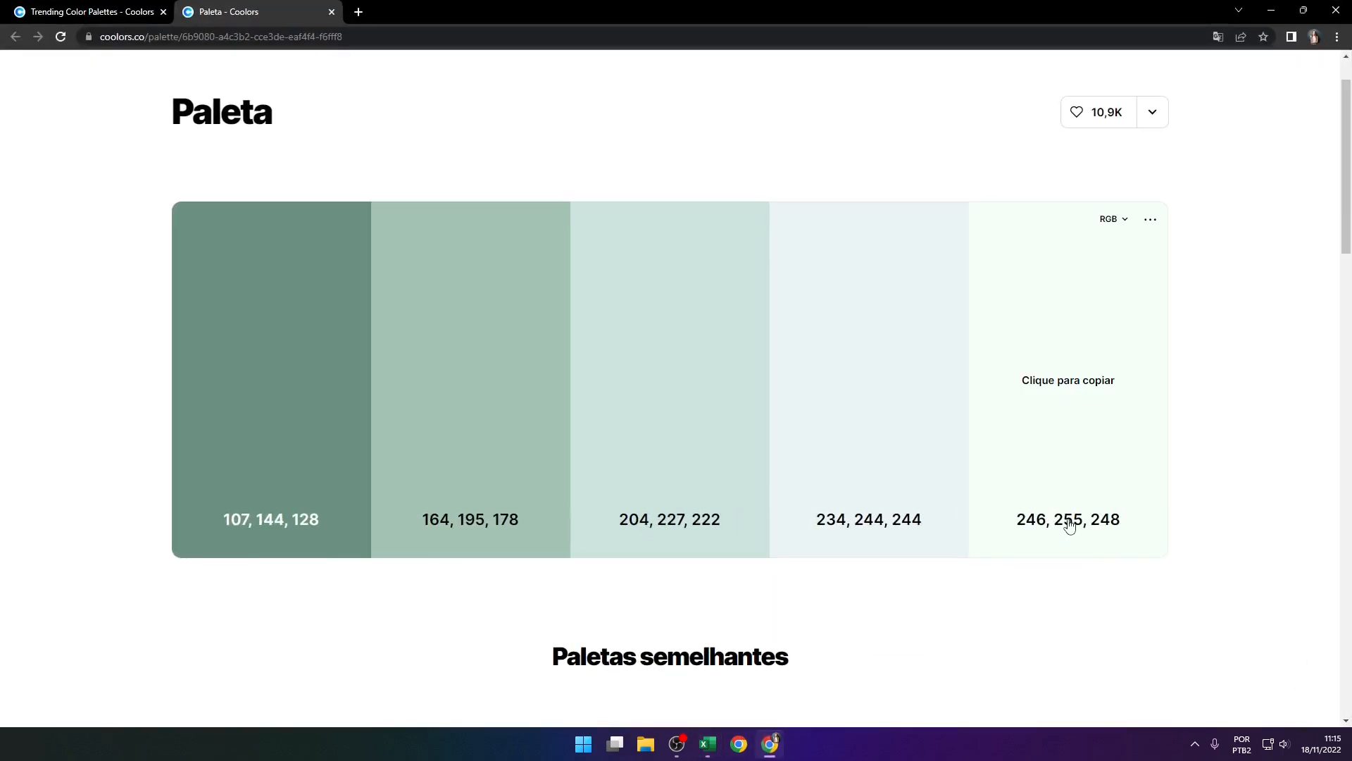
{"action": "left_click", "coordinate": [770, 743]}
{"action": "type", "text": "248"}
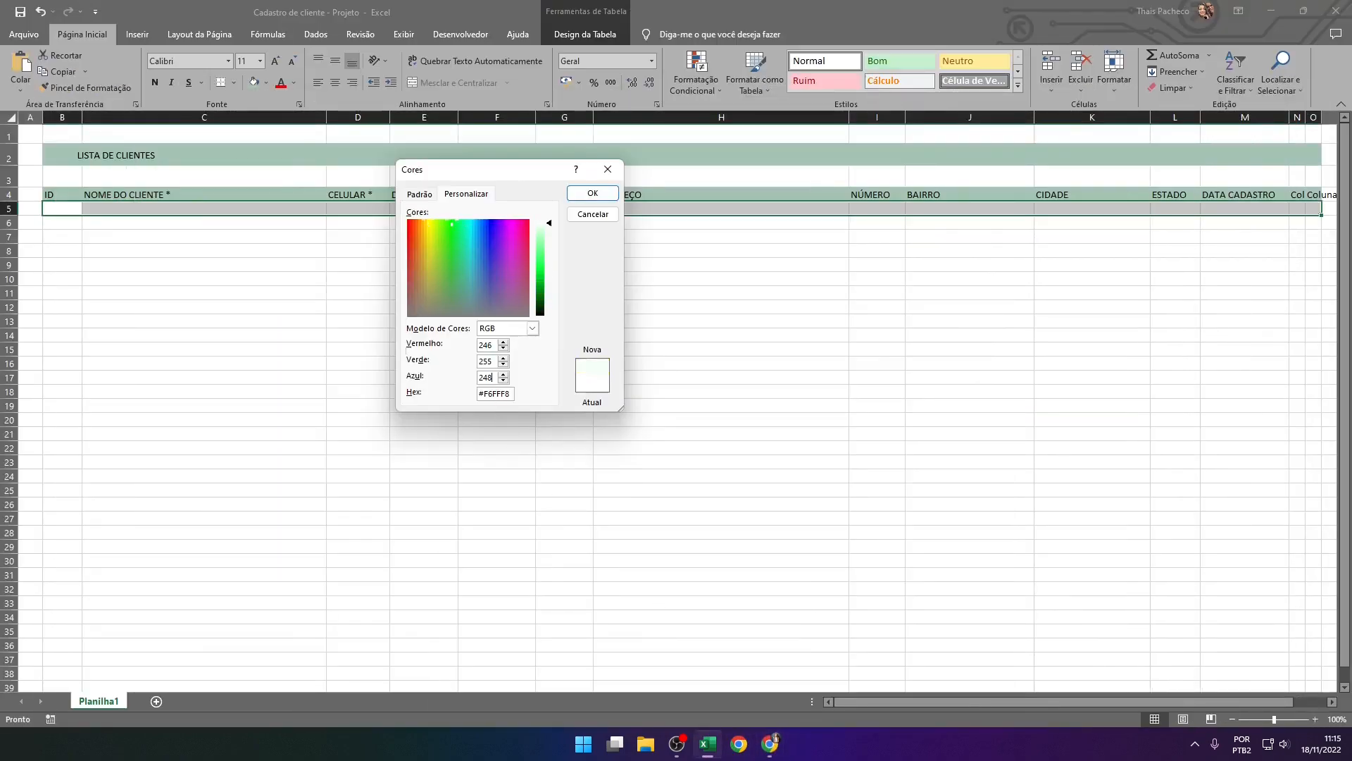
{"action": "left_click", "coordinate": [594, 192]}
{"action": "left_click", "coordinate": [502, 320]}
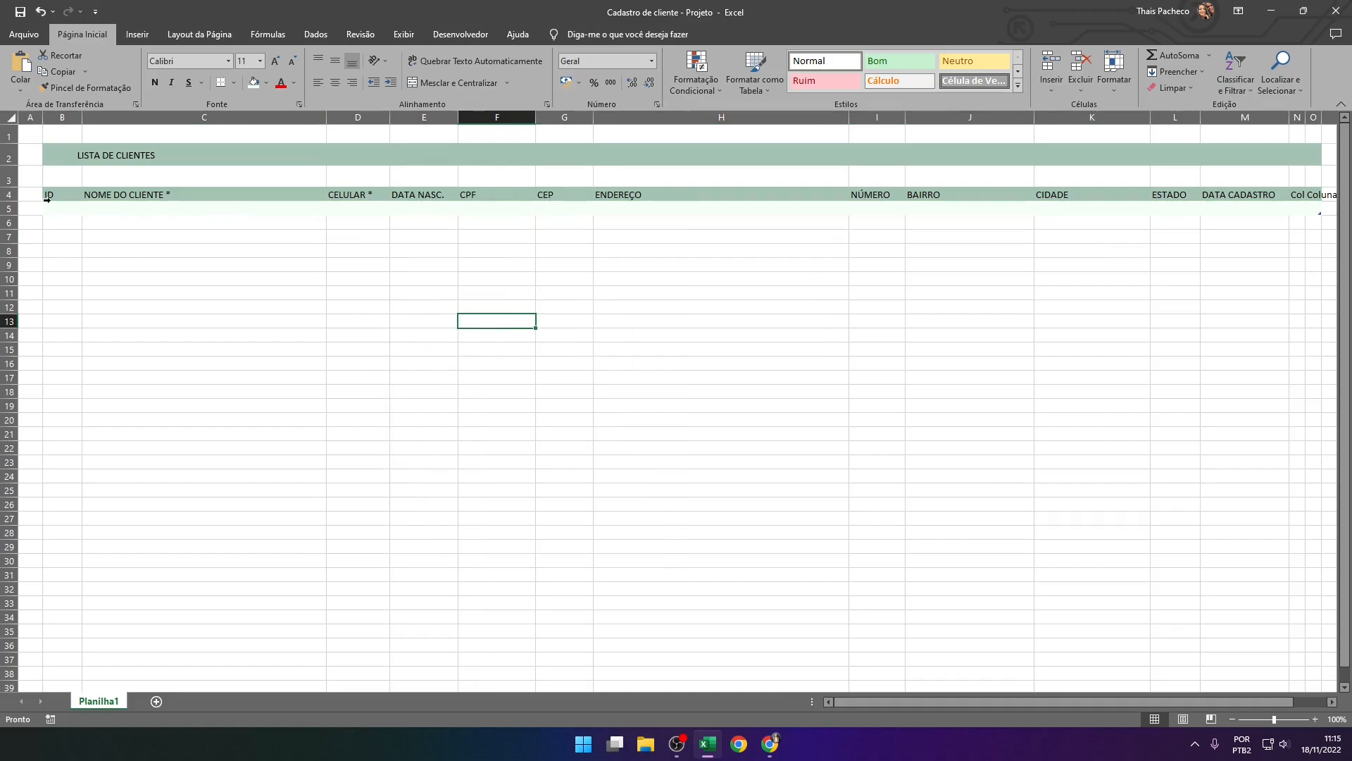
Apply white borders to all cells of the table range B4:O5
{"action": "left_click_drag", "start_coordinate": [56, 195], "coordinate": [1318, 211]}
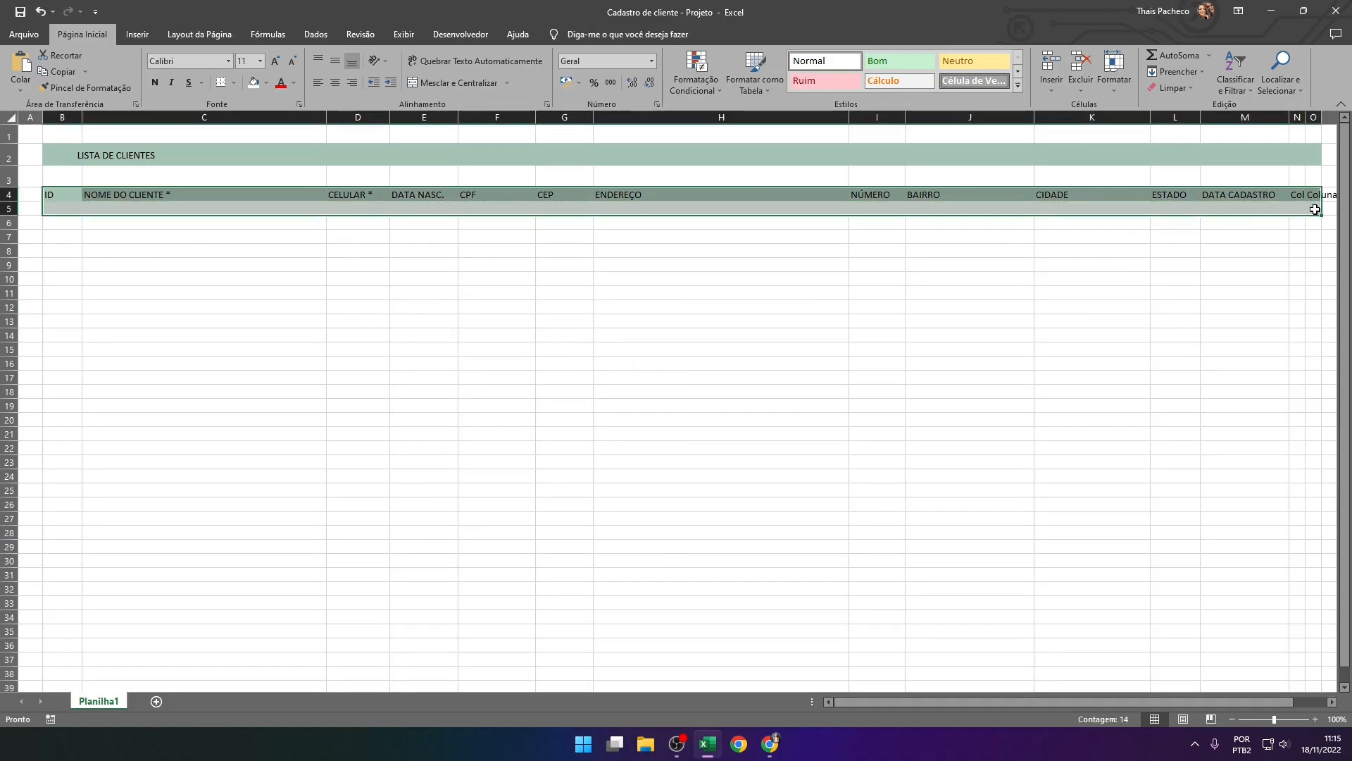
{"action": "left_click", "coordinate": [235, 83]}
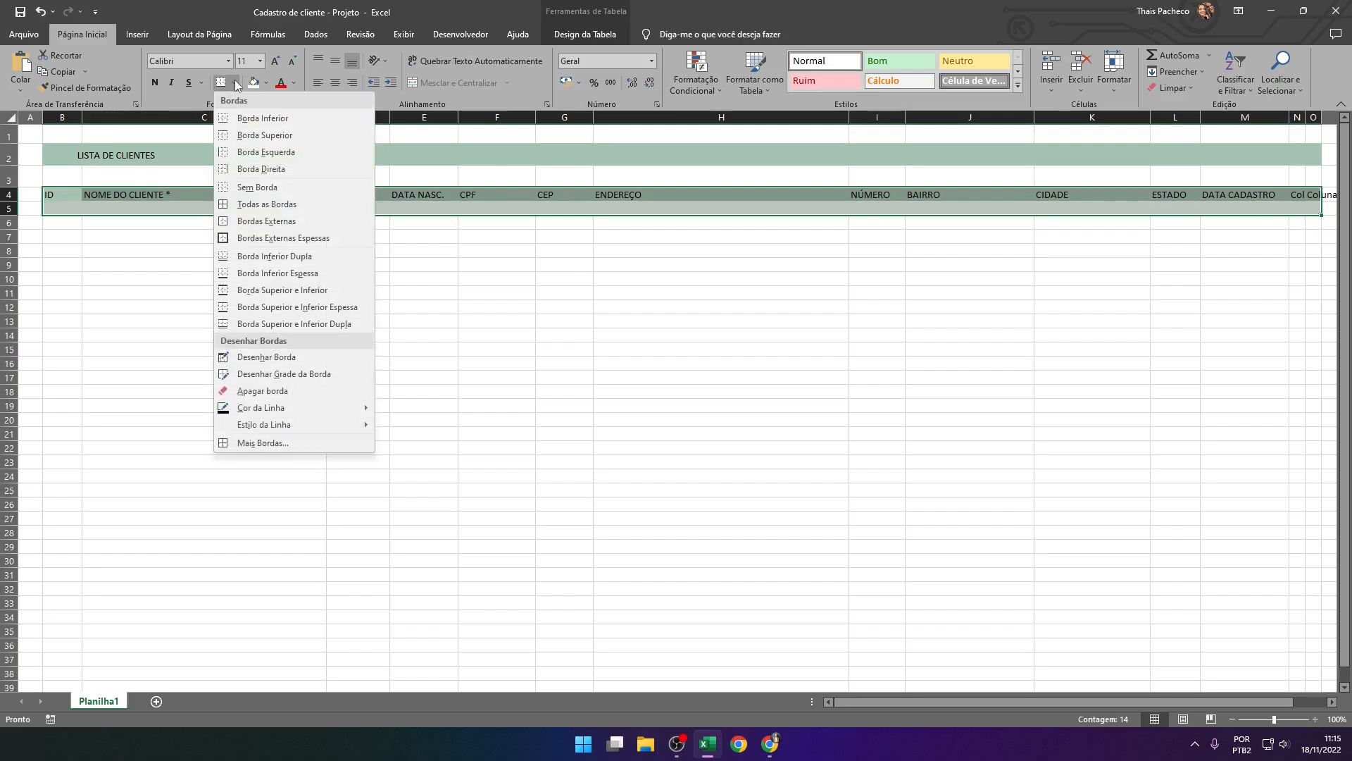
{"action": "mouse_move", "coordinate": [352, 414]}
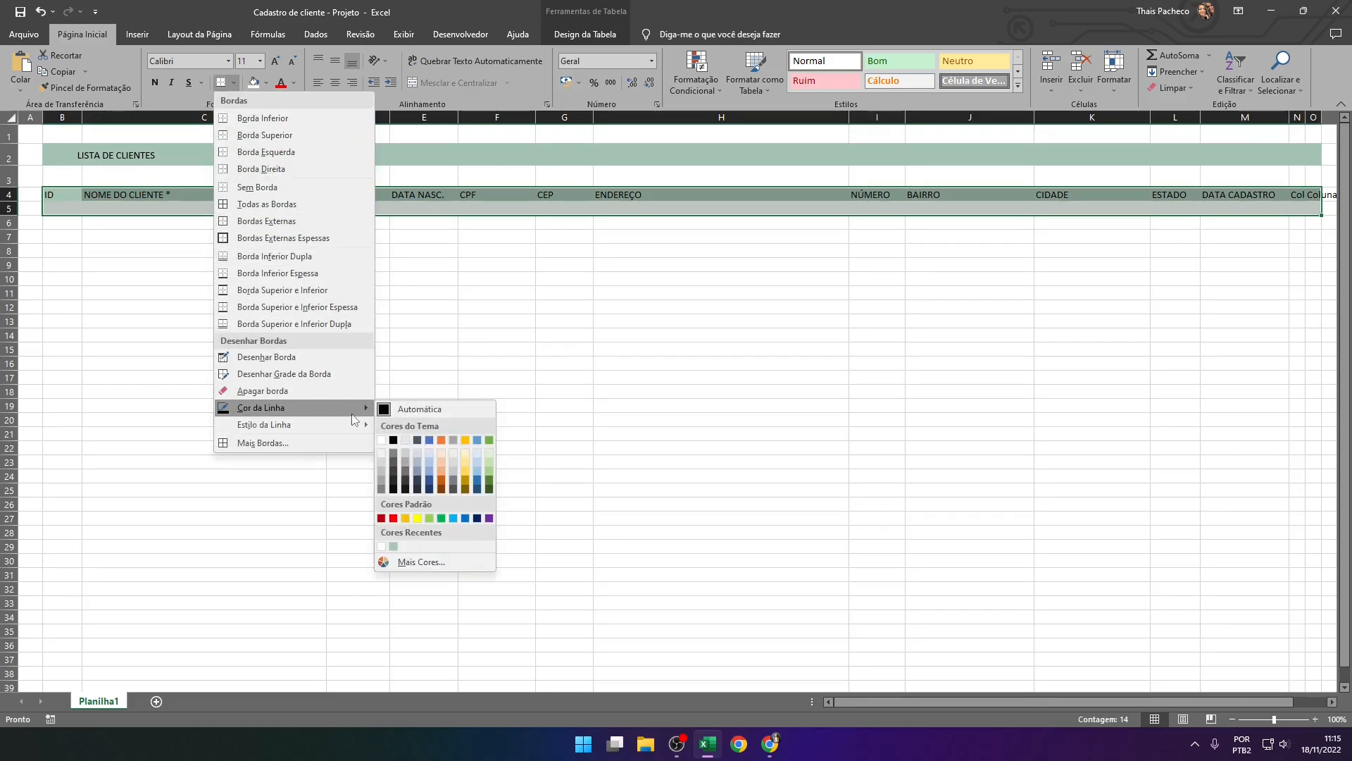
{"action": "left_click", "coordinate": [382, 453]}
{"action": "left_click", "coordinate": [235, 83]}
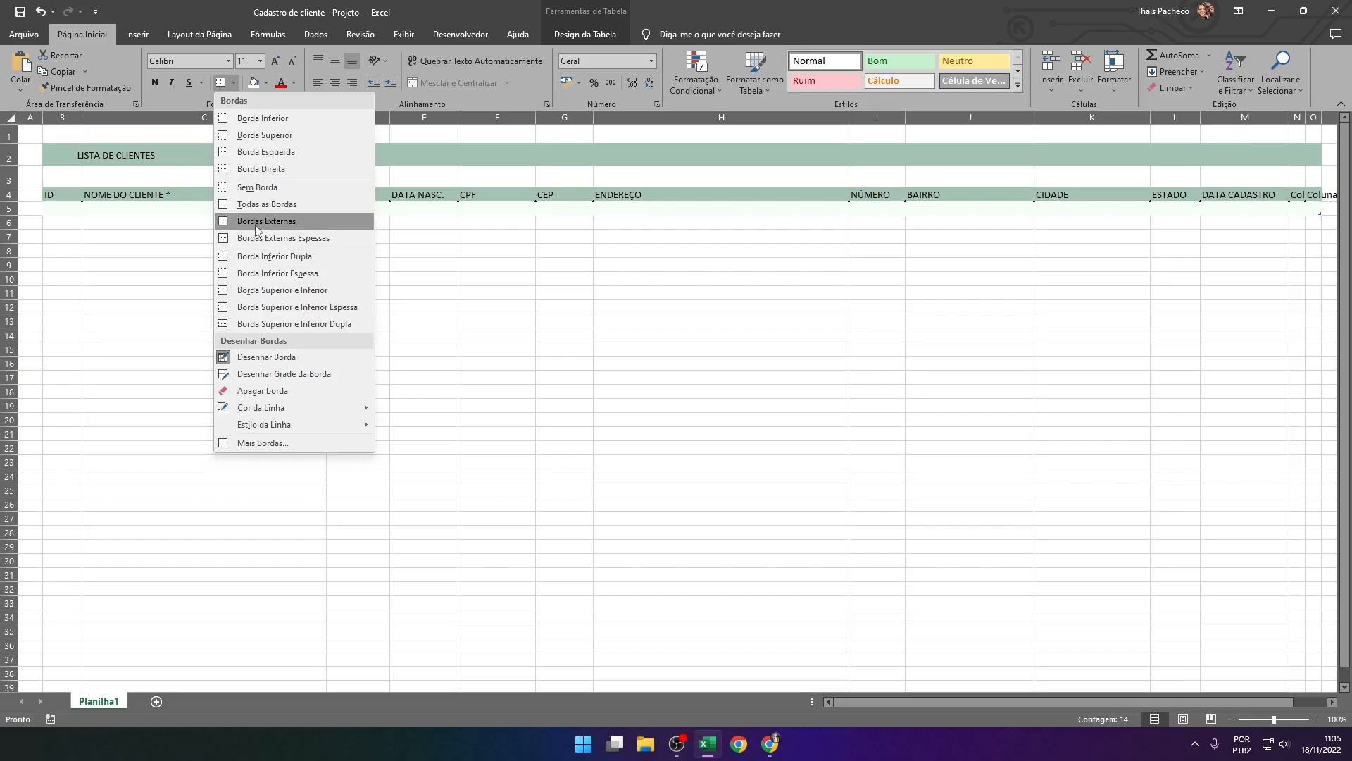
{"action": "left_click", "coordinate": [275, 205]}
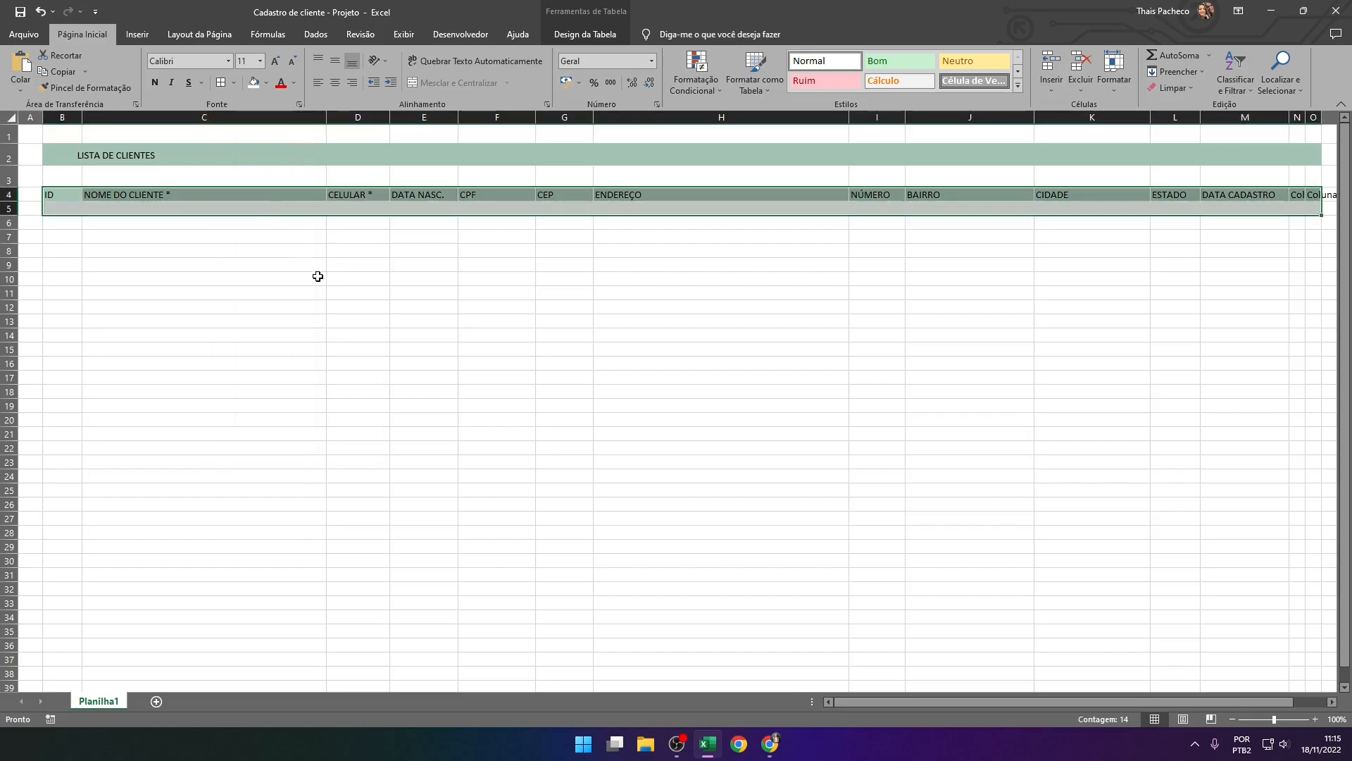
{"action": "left_click", "coordinate": [218, 278]}
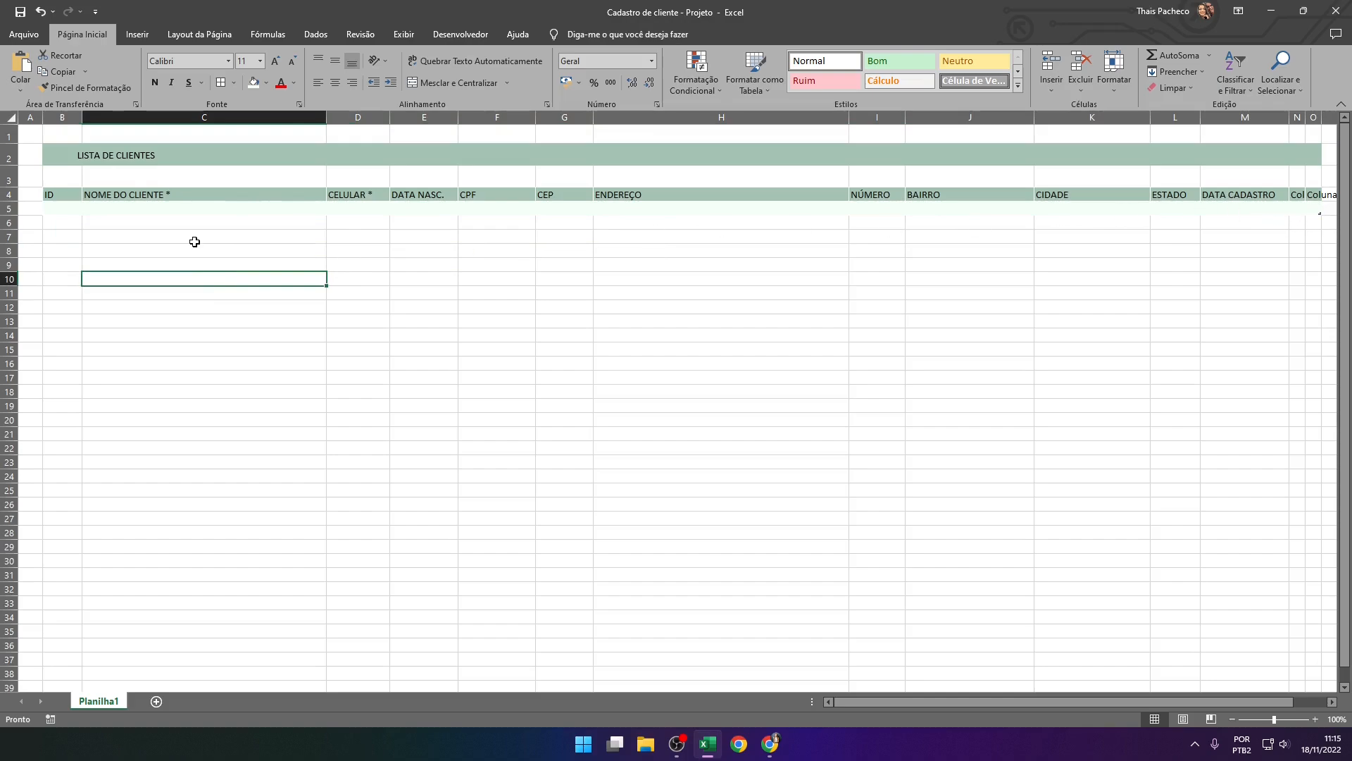
Colour the header text in N4:O4 with the same green as the header fill
{"action": "left_click_drag", "start_coordinate": [1299, 195], "coordinate": [1311, 195]}
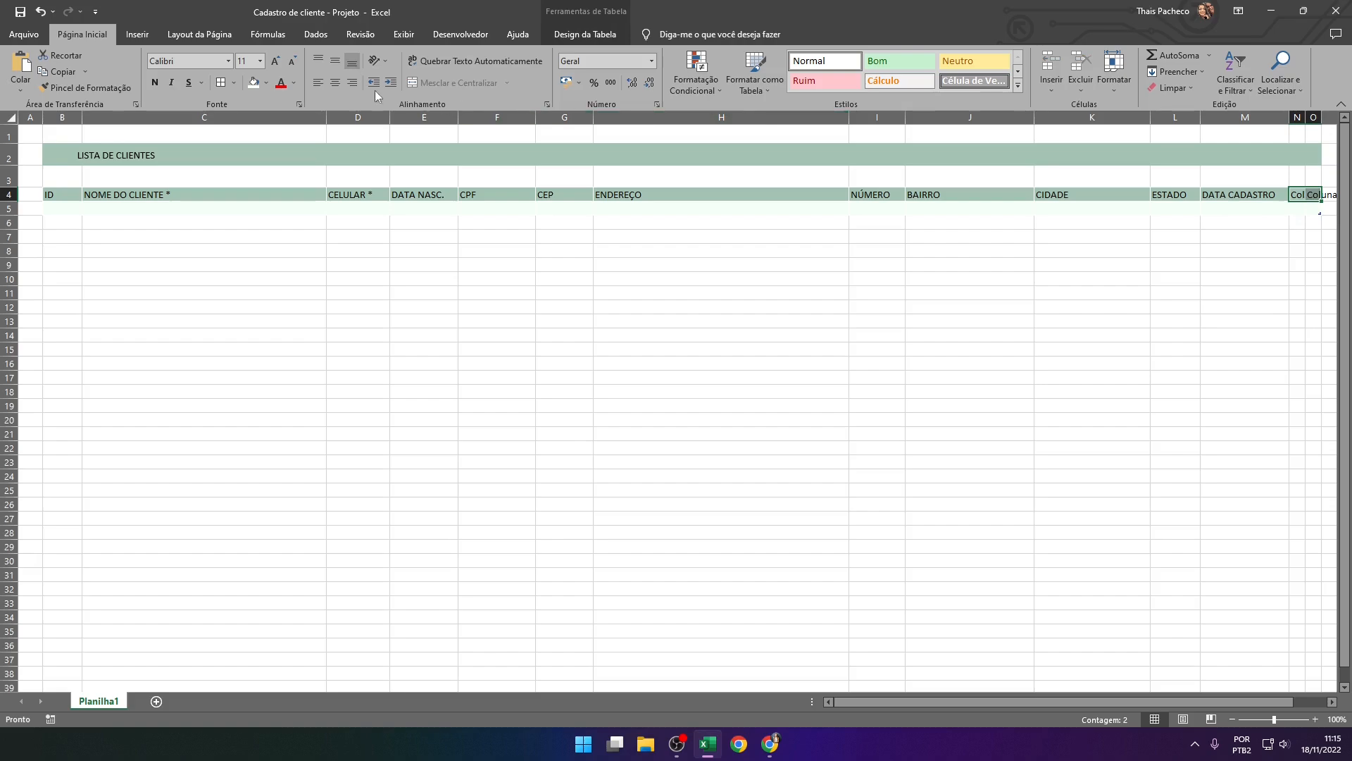
{"action": "left_click", "coordinate": [266, 82]}
{"action": "left_click", "coordinate": [293, 81]}
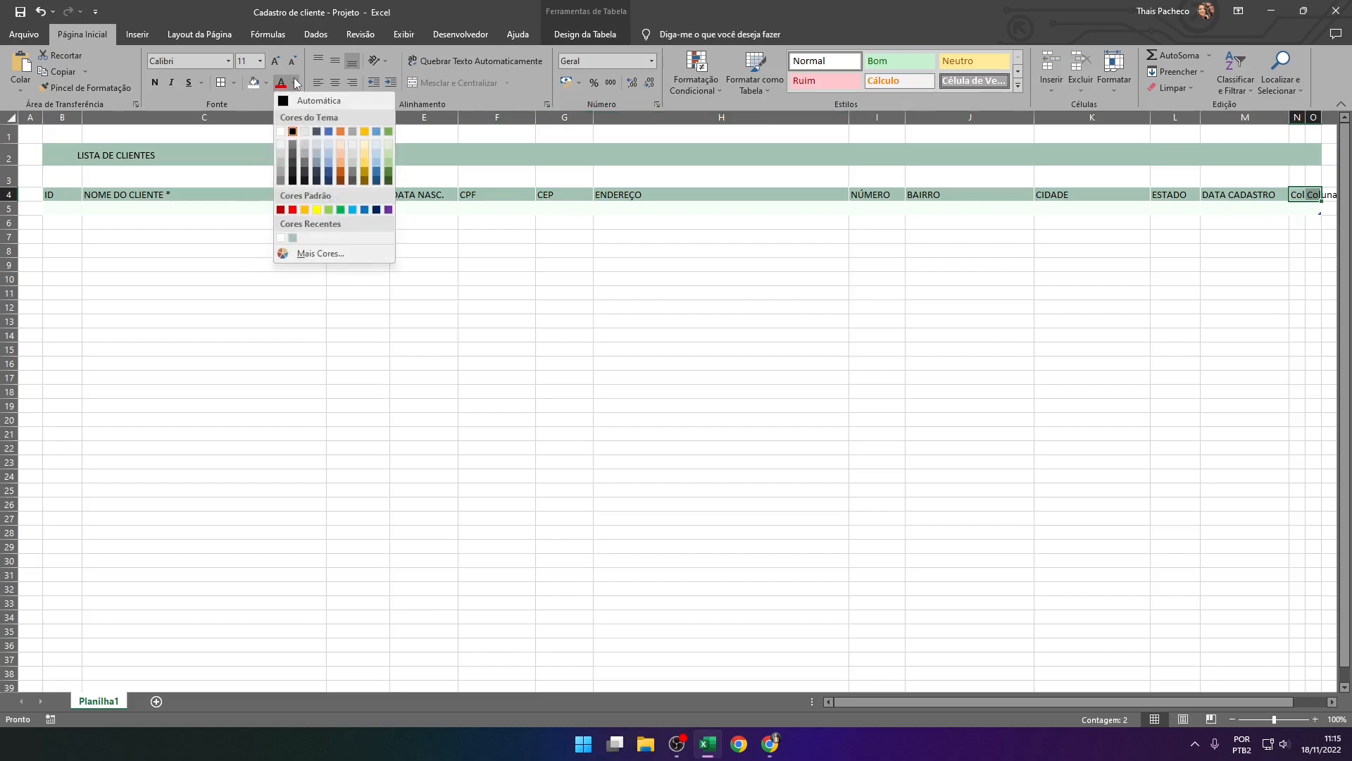
{"action": "left_click", "coordinate": [293, 238]}
{"action": "left_click", "coordinate": [1239, 291]}
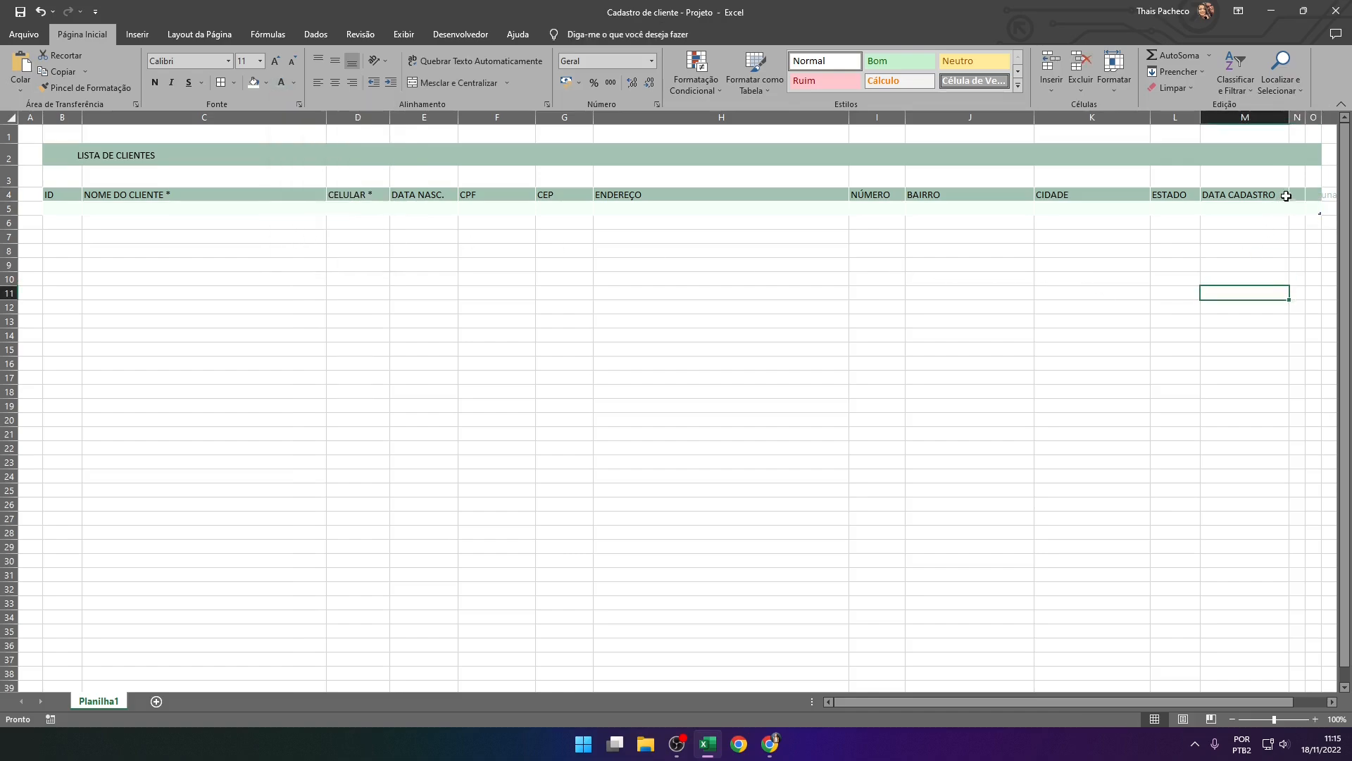
Rename the last two table headers, N4 and O4, as 1 and 2
{"action": "left_click_drag", "start_coordinate": [1297, 195], "coordinate": [1310, 196]}
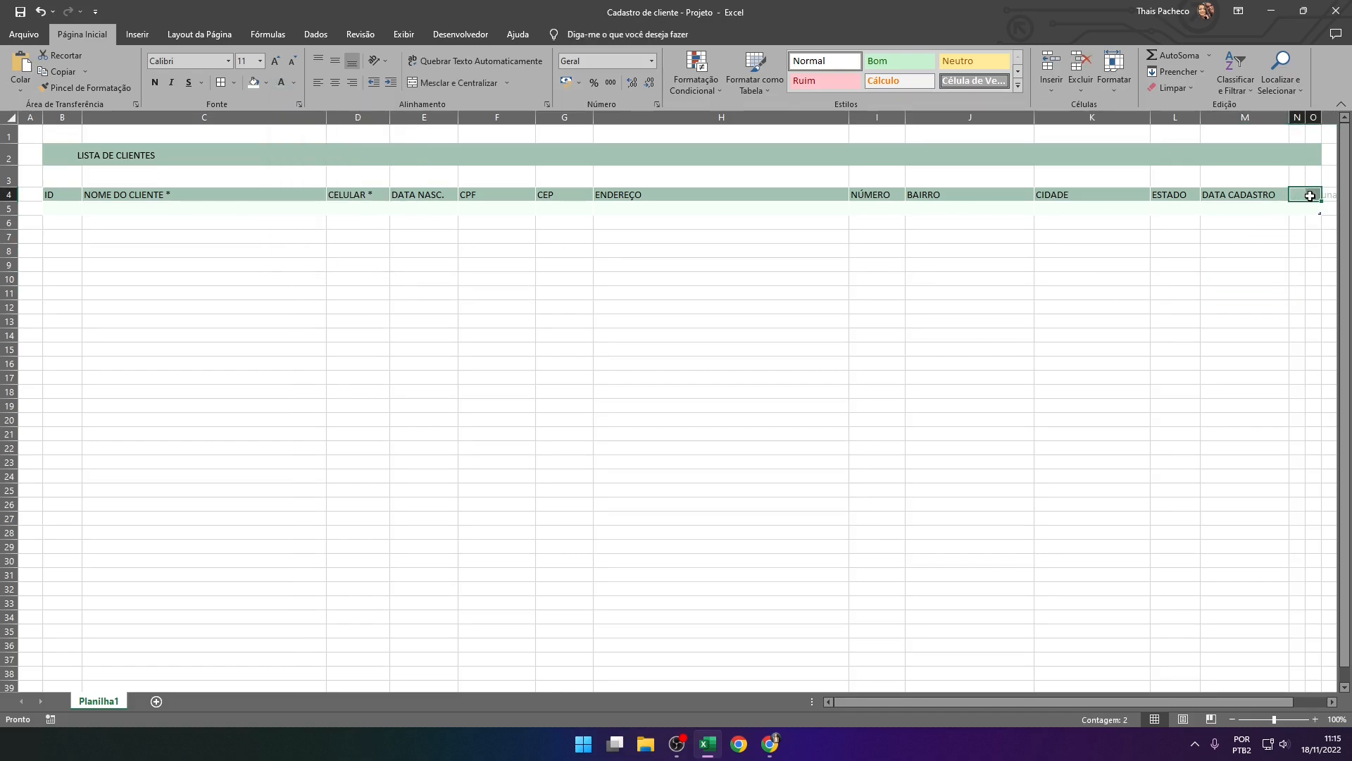
{"action": "left_click", "coordinate": [1261, 298]}
{"action": "left_click", "coordinate": [1316, 195]}
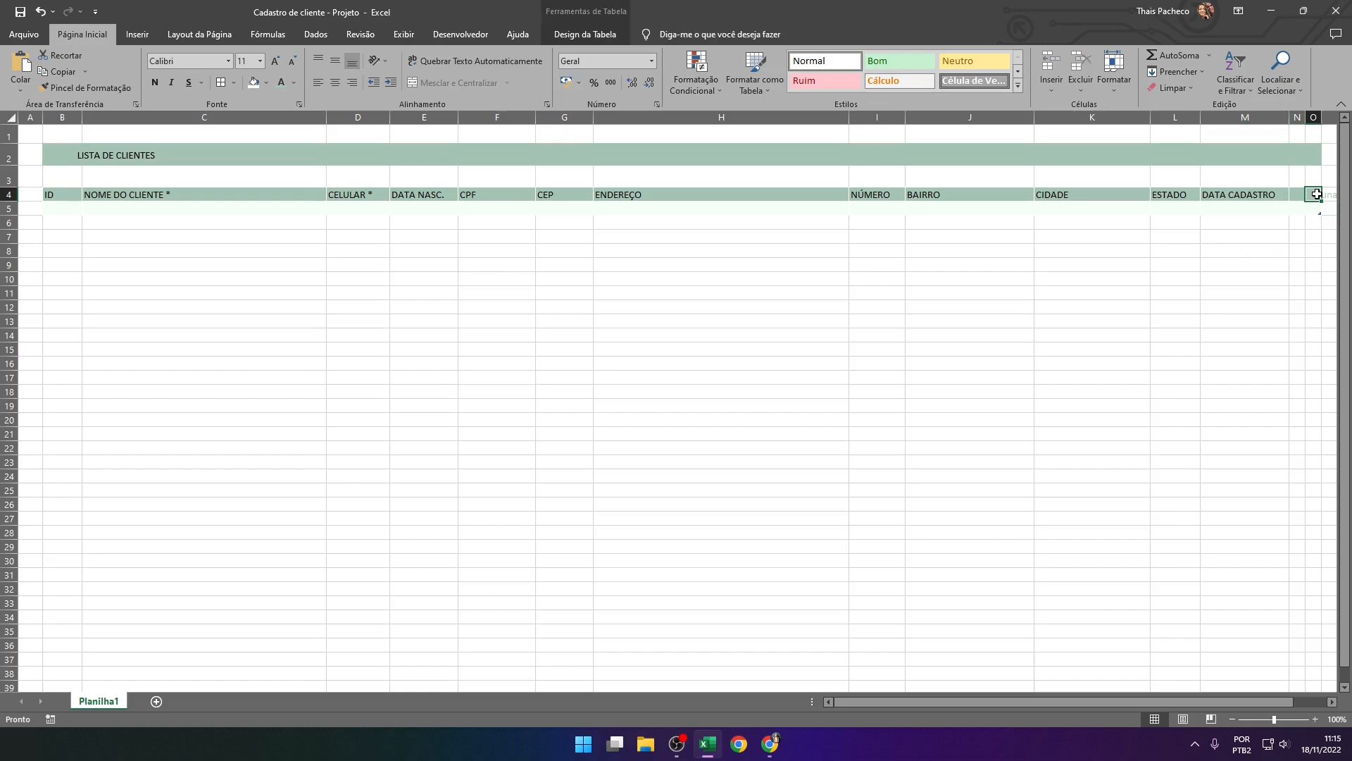
{"action": "scroll", "coordinate": [1317, 194], "scroll_direction": "right", "scroll_amount": 3}
{"action": "key", "text": "Left"}
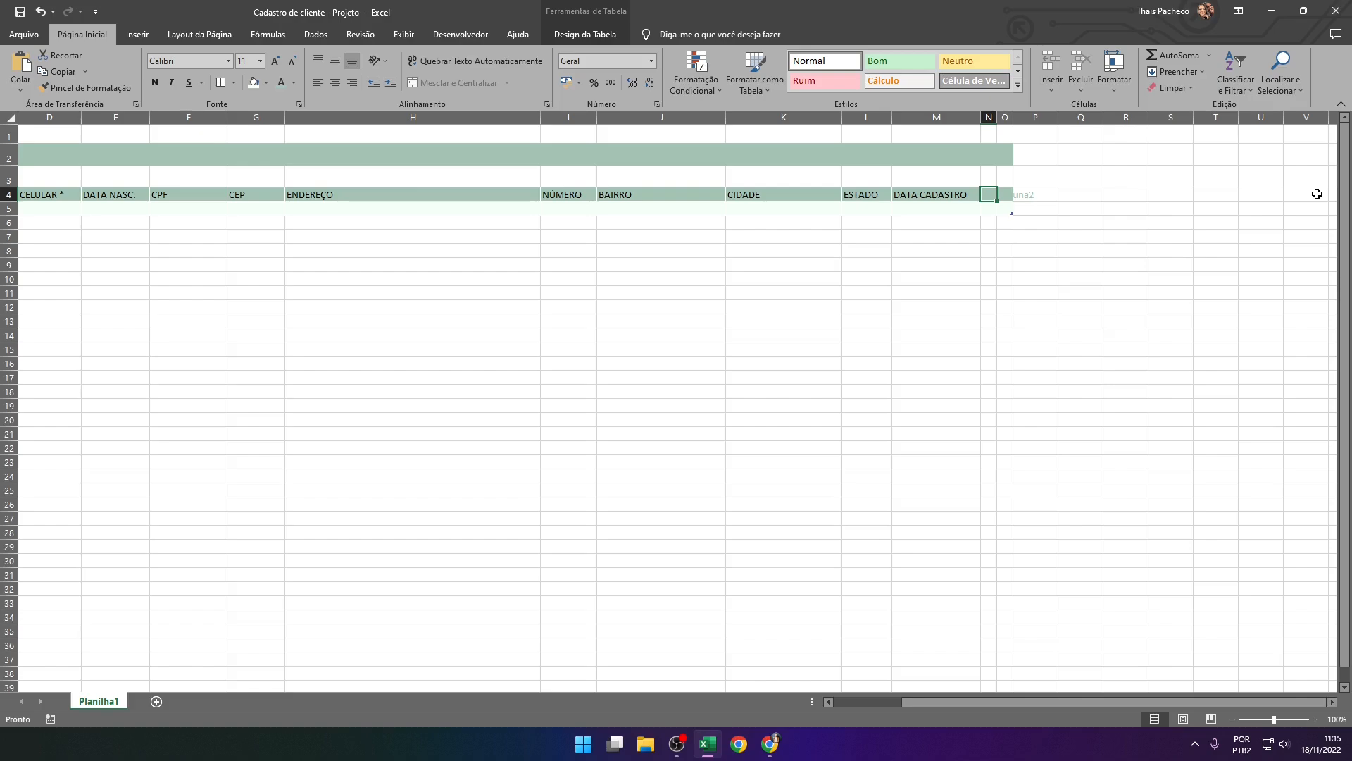
{"action": "type", "text": "1"}
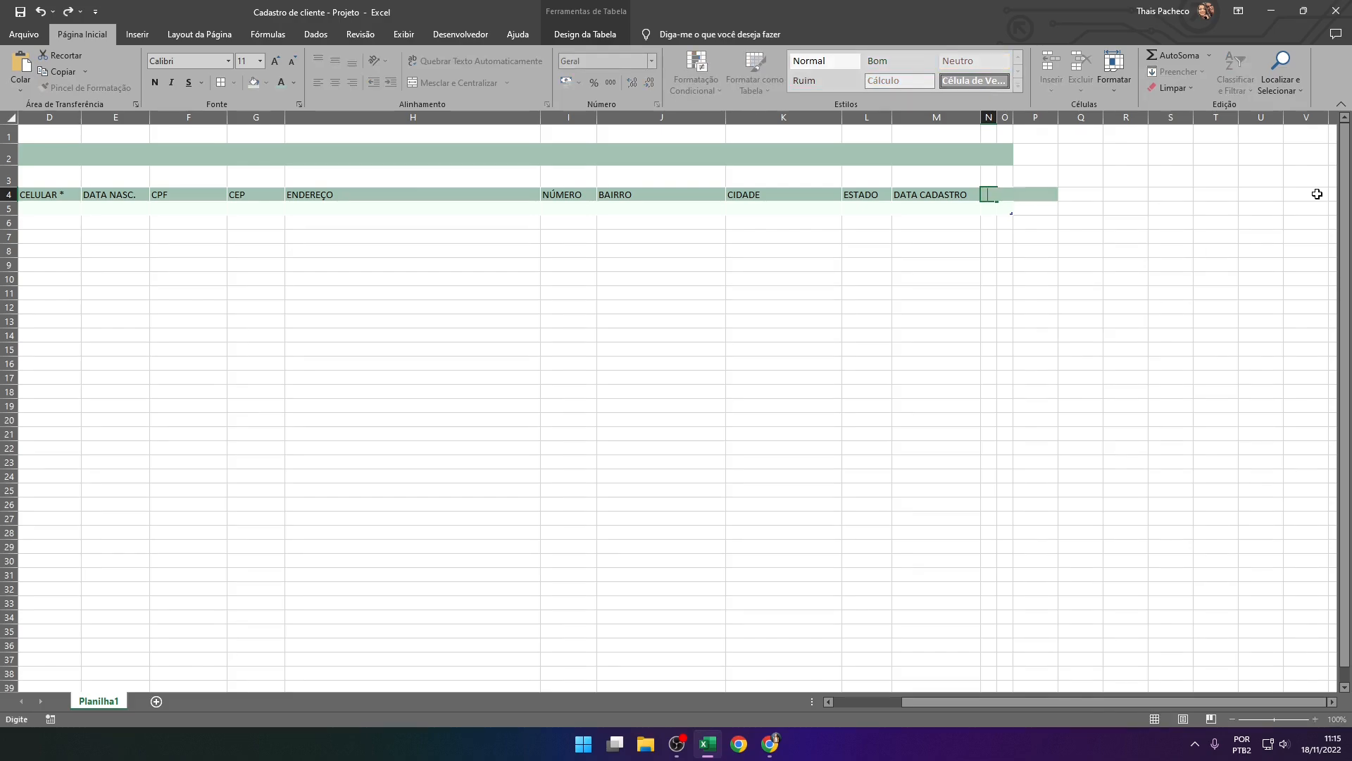
{"action": "key", "text": "Right"}
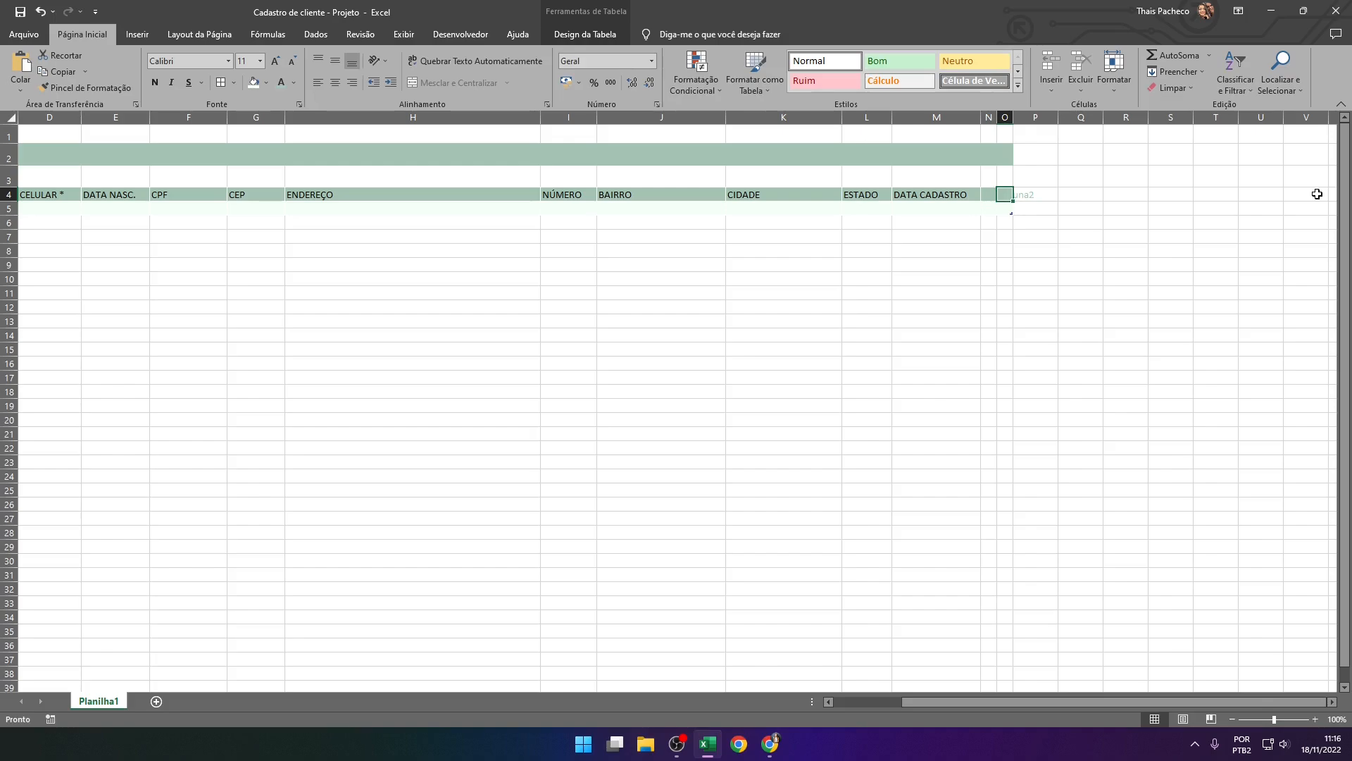
{"action": "type", "text": "2"}
{"action": "key", "text": "Return"}
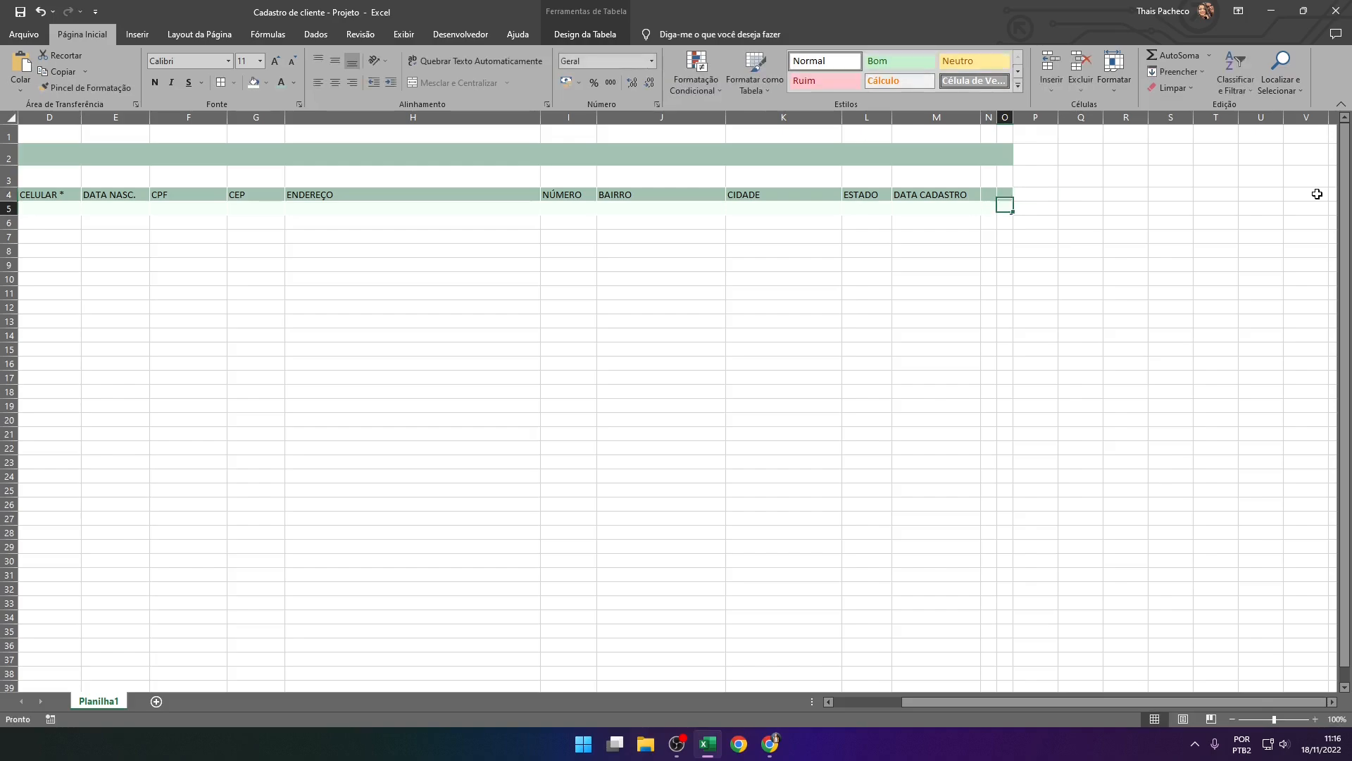
{"action": "left_click", "coordinate": [1082, 335]}
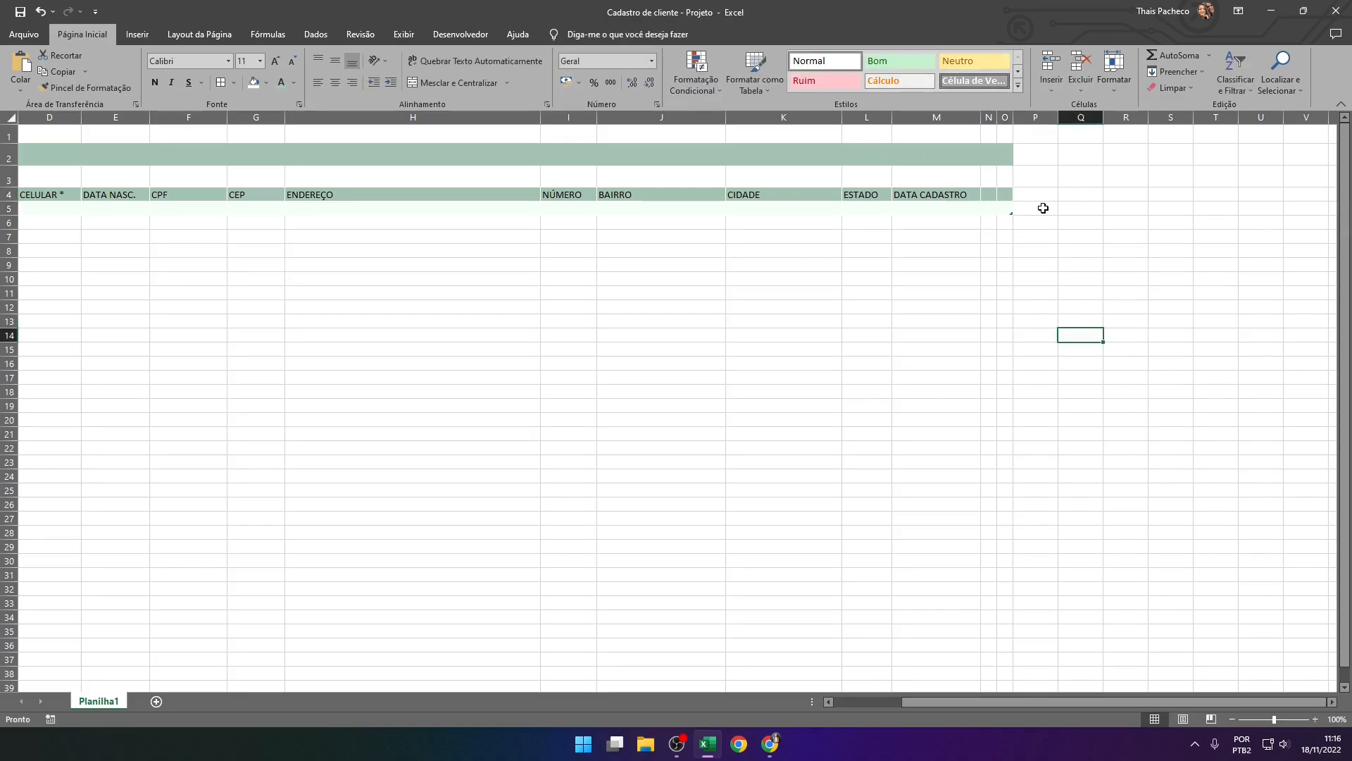
{"action": "left_click_drag", "start_coordinate": [1008, 698], "coordinate": [901, 703]}
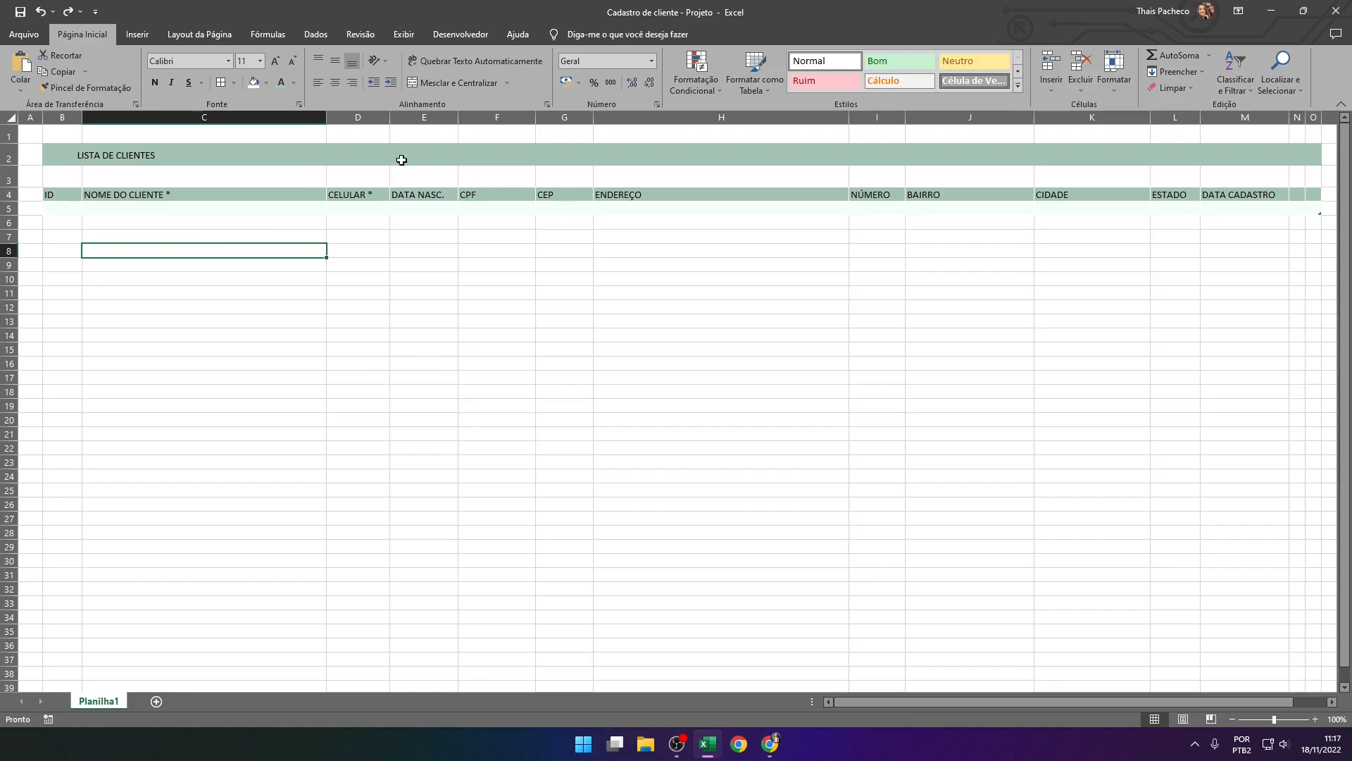
Open the icon gallery and select the pencil icon under Educação and the closed trash can icon under Início
{"action": "left_click", "coordinate": [141, 35]}
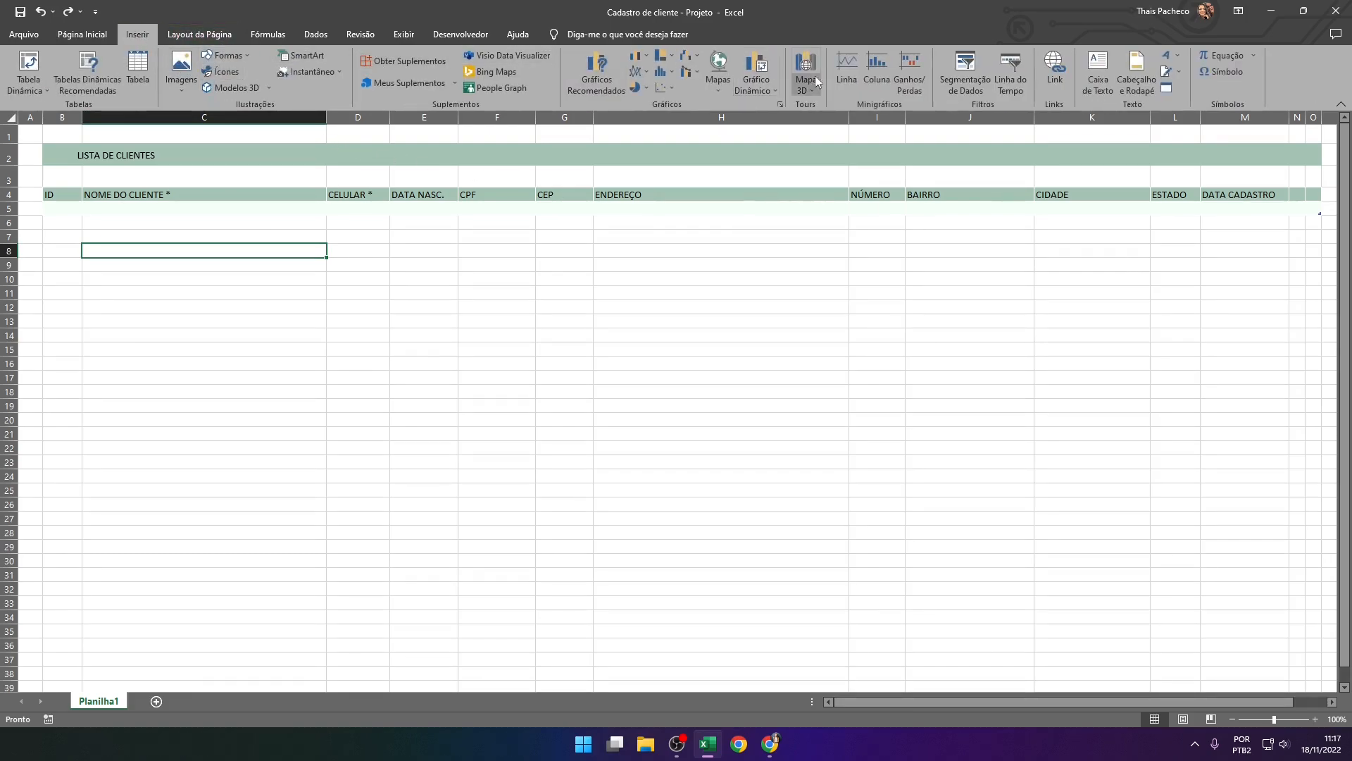
{"action": "left_click", "coordinate": [226, 73]}
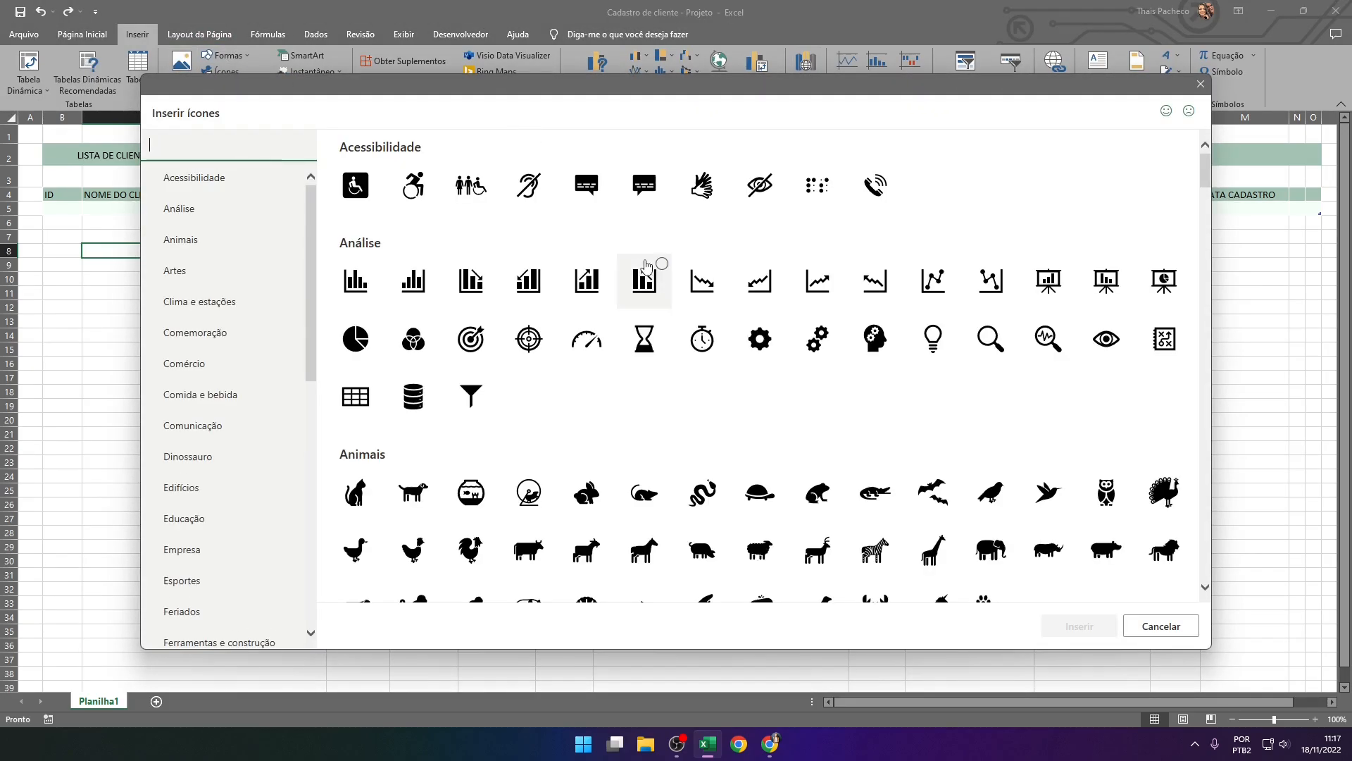
{"action": "scroll", "coordinate": [737, 342], "scroll_direction": "down", "scroll_amount": 5}
{"action": "scroll", "coordinate": [736, 338], "scroll_direction": "down", "scroll_amount": 7}
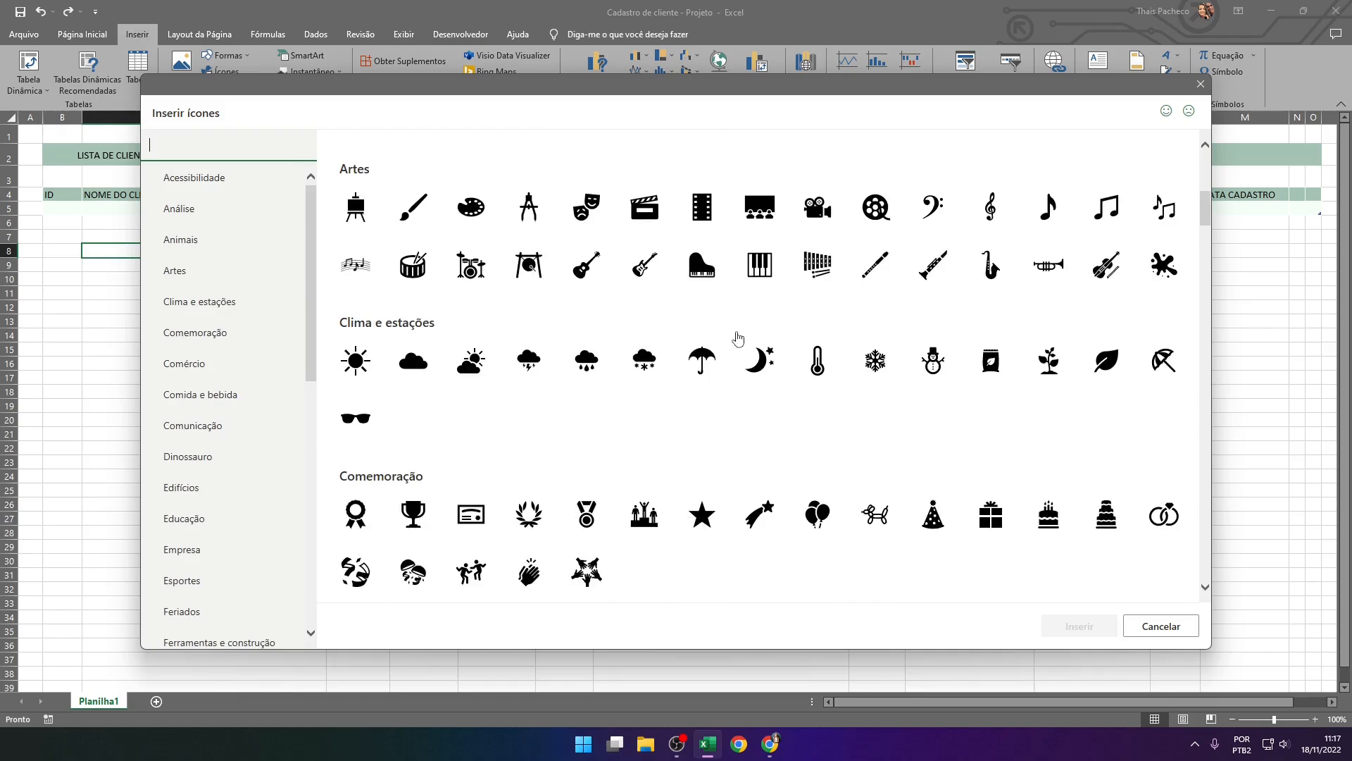
{"action": "scroll", "coordinate": [736, 332], "scroll_direction": "down", "scroll_amount": 6}
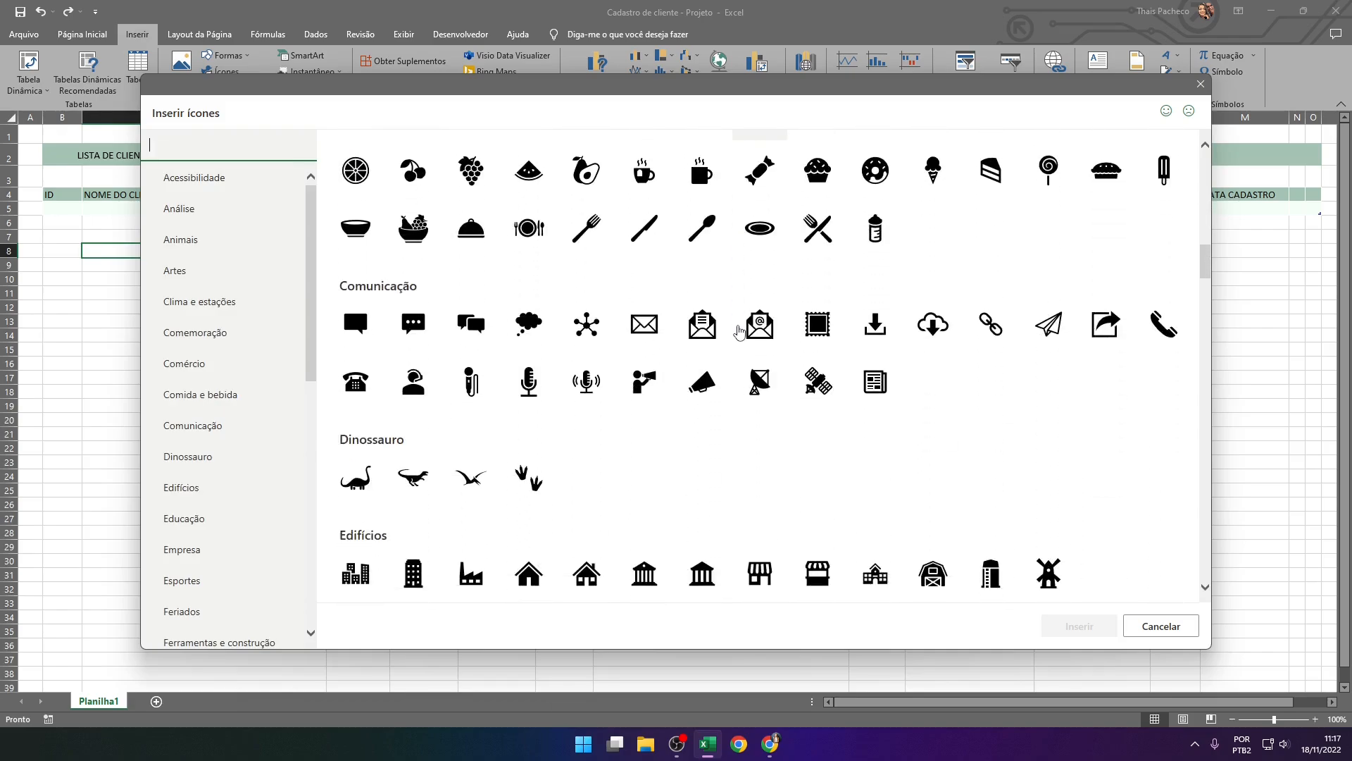
{"action": "left_click", "coordinate": [532, 477]}
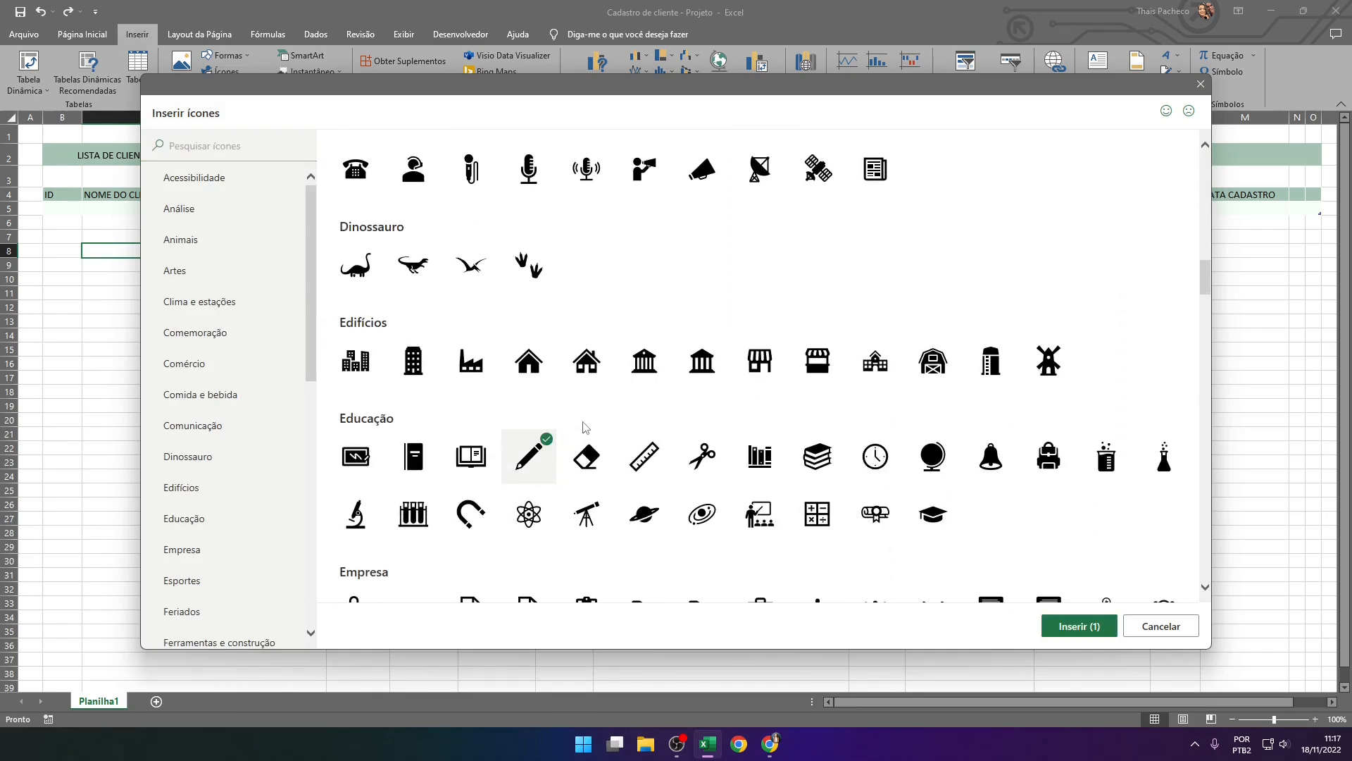
{"action": "scroll", "coordinate": [595, 407], "scroll_direction": "down", "scroll_amount": 5}
{"action": "scroll", "coordinate": [595, 407], "scroll_direction": "down", "scroll_amount": 9}
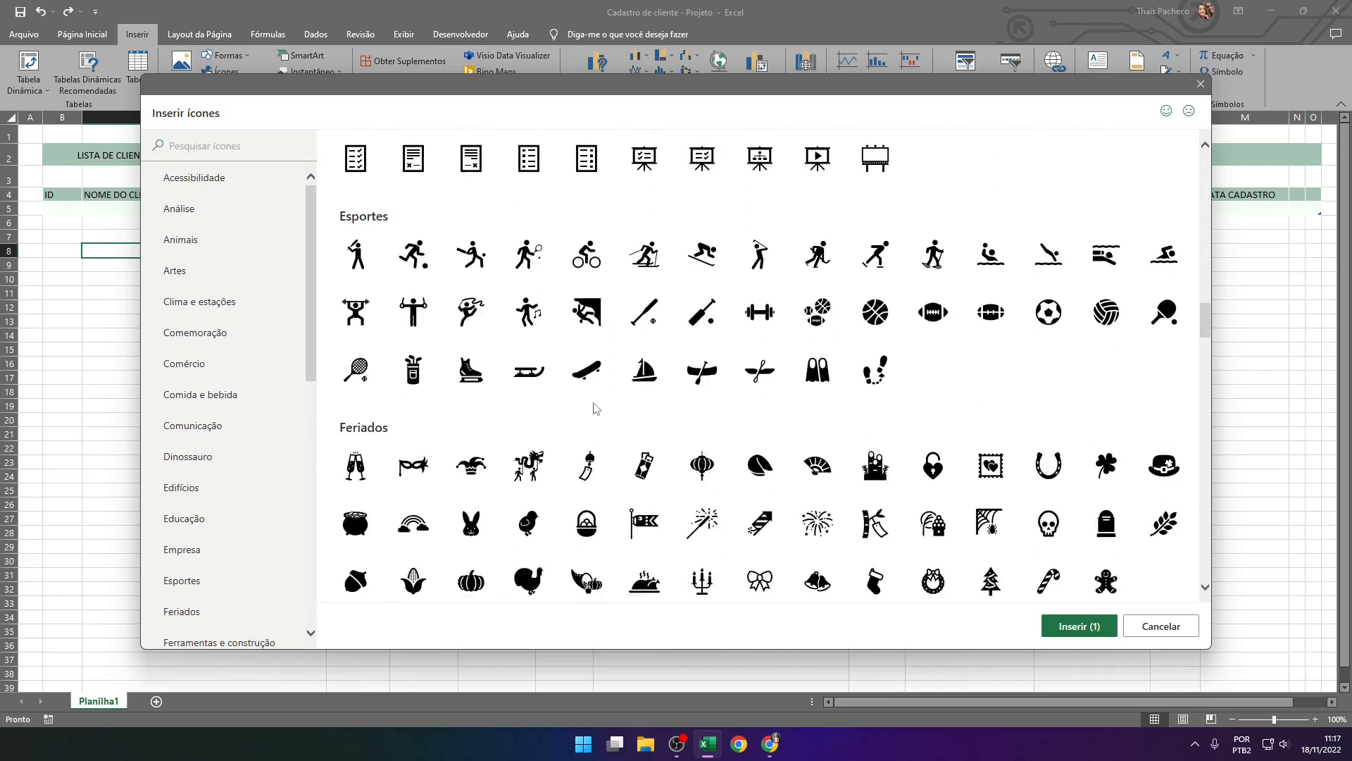
{"action": "left_click", "coordinate": [991, 484]}
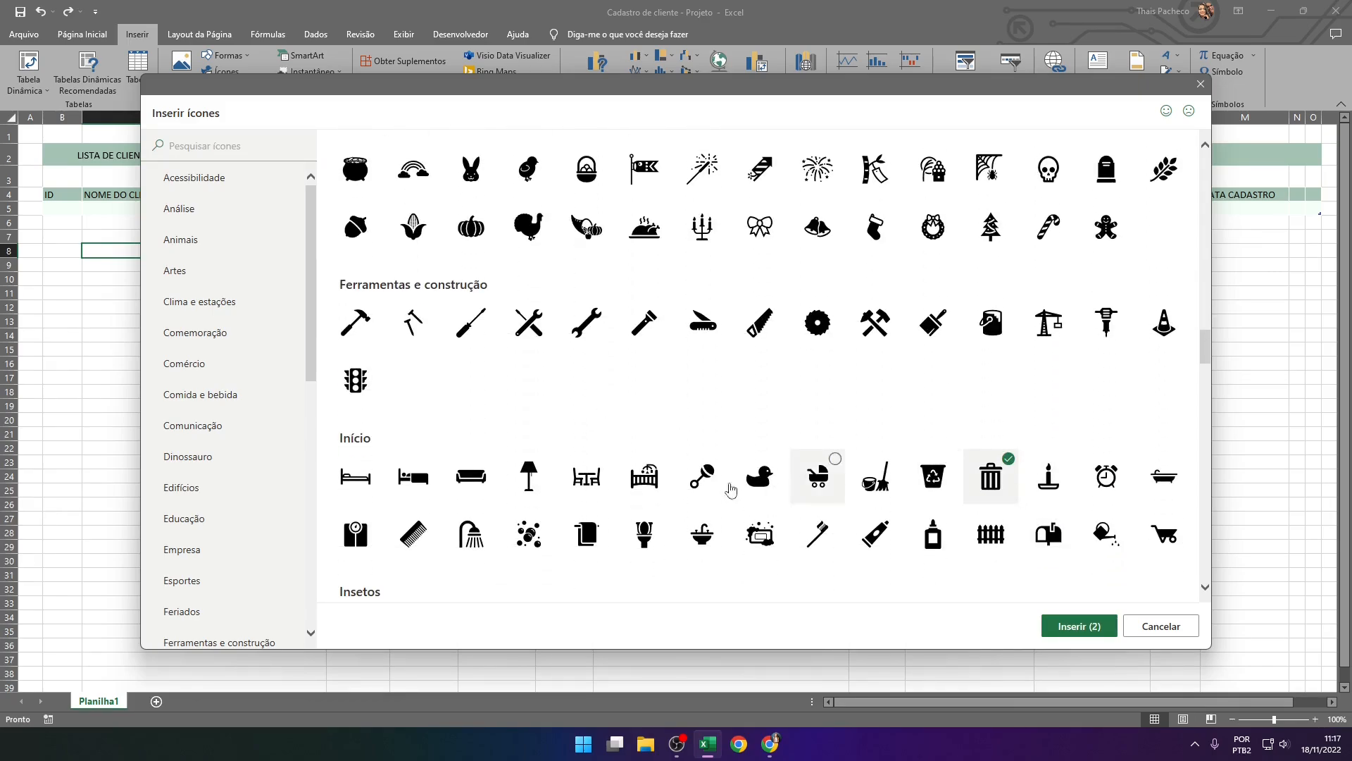
Add the three-person group icon from Pessoas to the selection and insert the chosen icons into the sheet
{"action": "scroll", "coordinate": [619, 311], "scroll_direction": "down", "scroll_amount": 5}
{"action": "scroll", "coordinate": [610, 308], "scroll_direction": "down", "scroll_amount": 8}
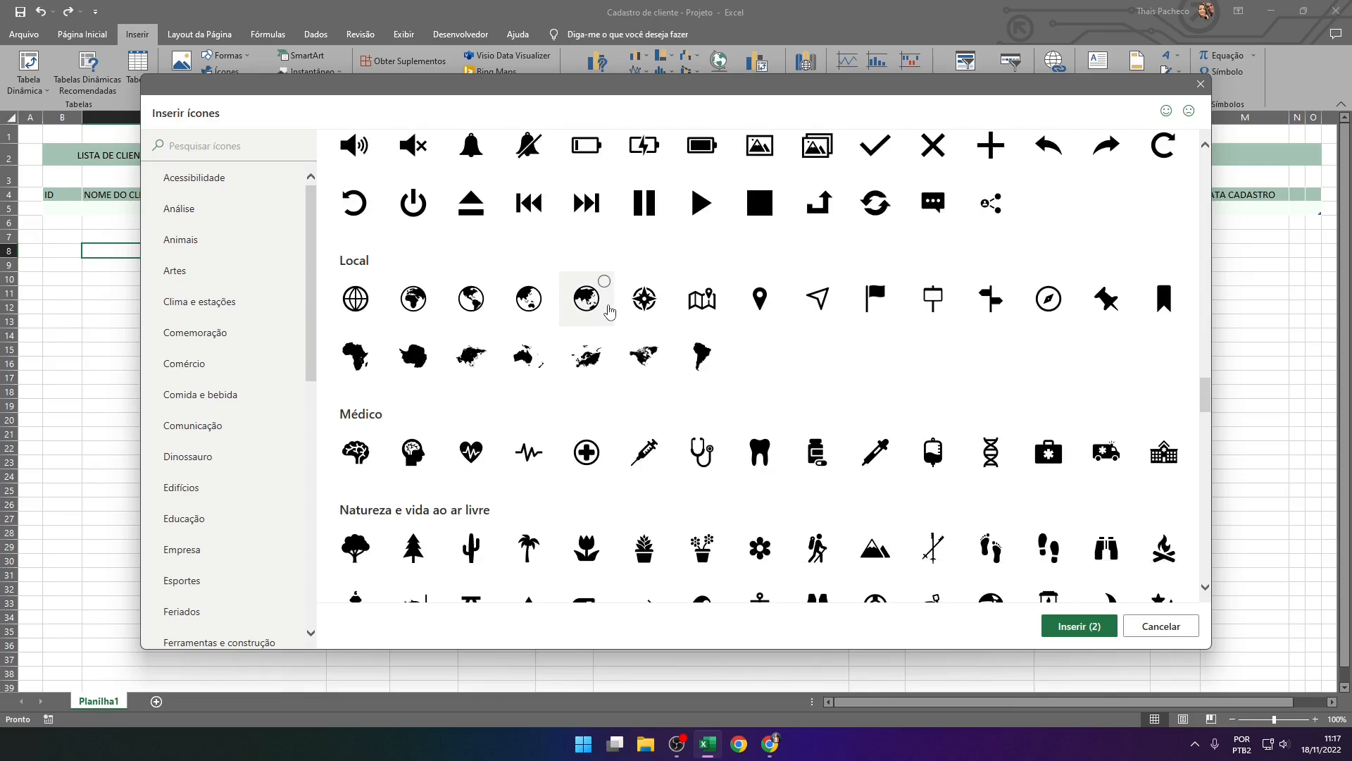
{"action": "scroll", "coordinate": [641, 314], "scroll_direction": "down", "scroll_amount": 7}
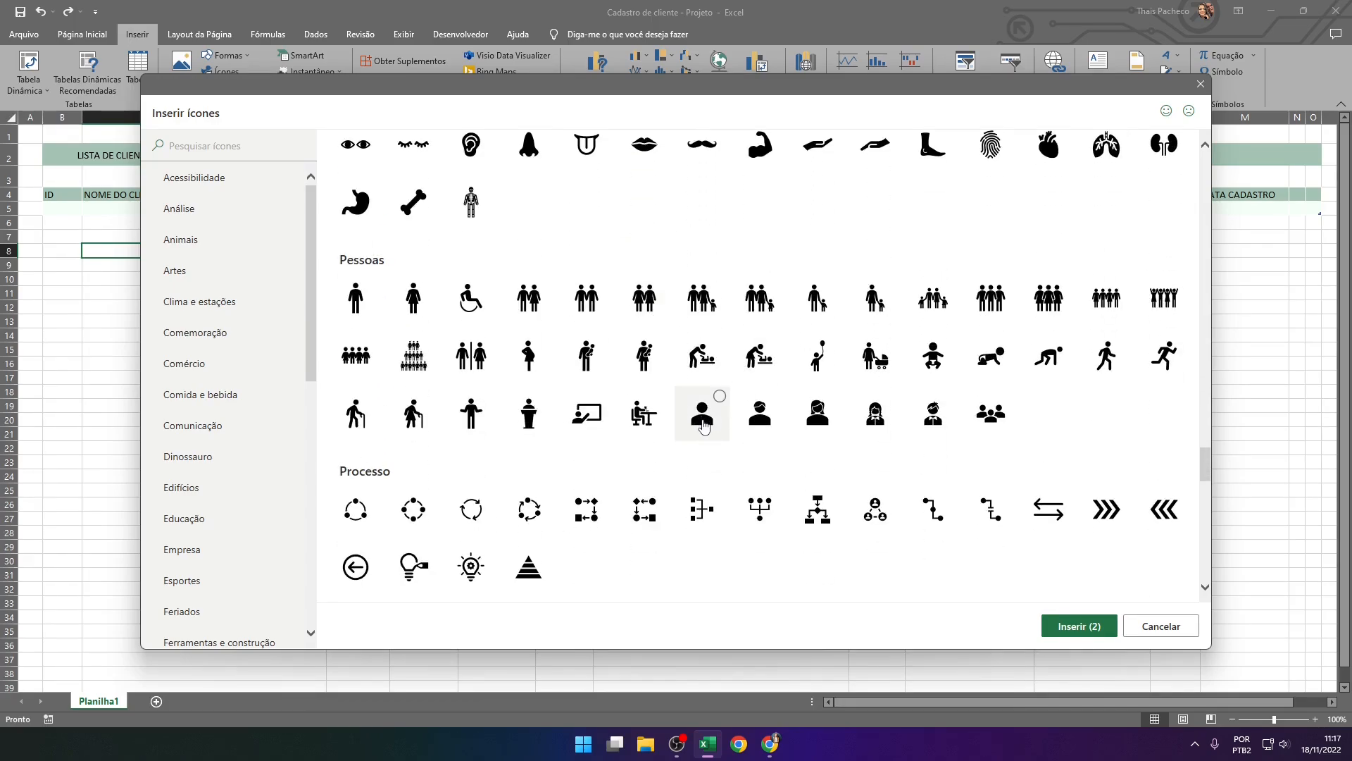
{"action": "left_click", "coordinate": [994, 421]}
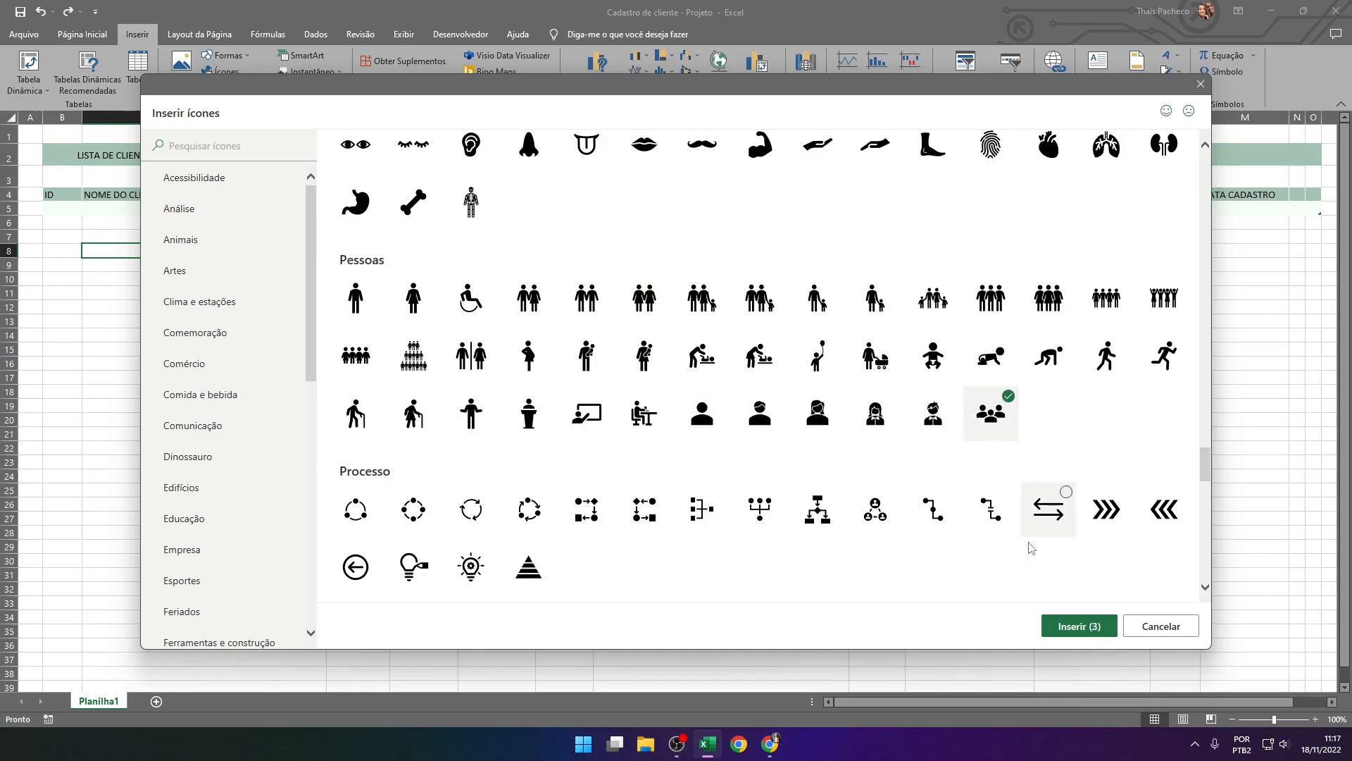
{"action": "left_click", "coordinate": [1078, 626]}
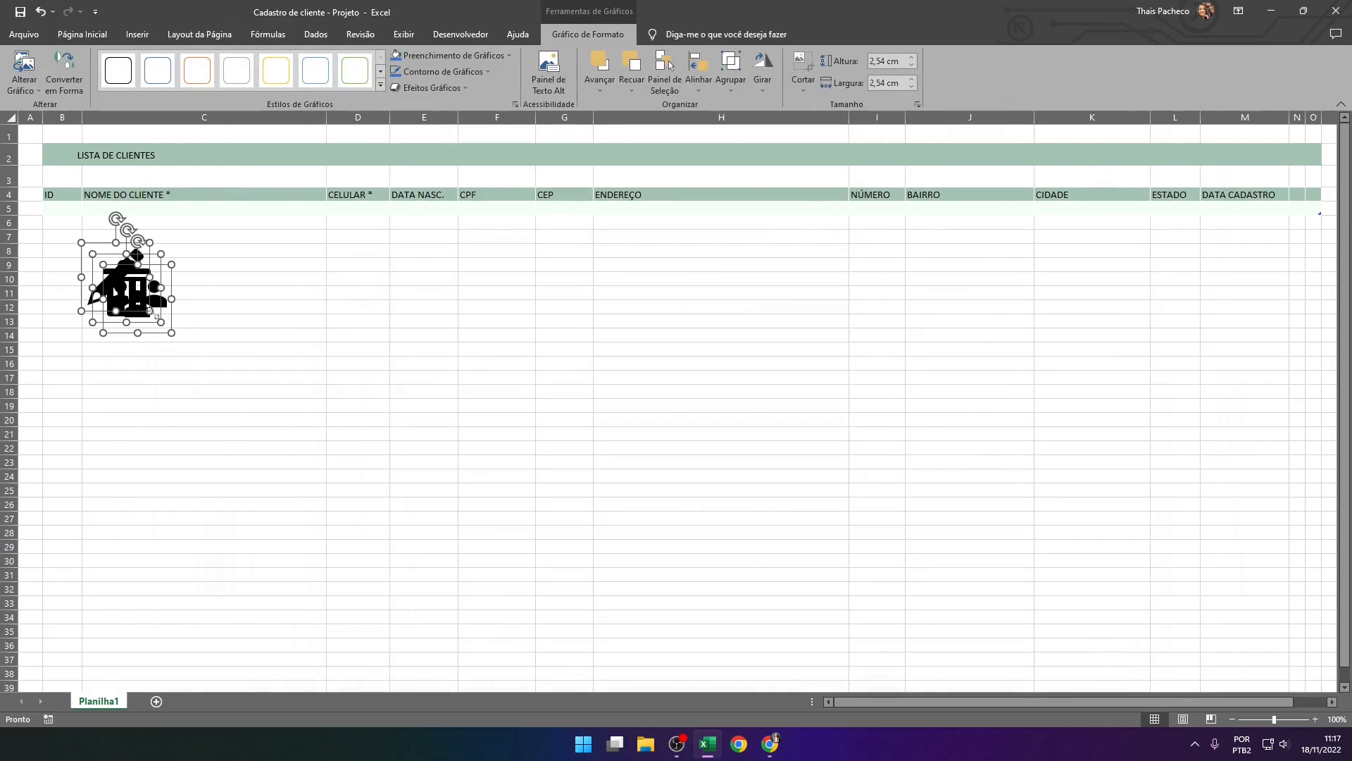
Separate the stacked icons, placing the people icon around column H and the pencil and trash can side by side around columns J and K
{"action": "mouse_move", "coordinate": [137, 296]}
{"action": "left_mouse_down"}
{"action": "mouse_move", "coordinate": [453, 401]}
{"action": "mouse_move", "coordinate": [616, 387]}
{"action": "left_mouse_up"}
{"action": "left_click", "coordinate": [547, 408]}
{"action": "left_click", "coordinate": [450, 407]}
{"action": "left_click", "coordinate": [451, 399]}
{"action": "left_click_drag", "start_coordinate": [451, 399], "coordinate": [1044, 370]}
{"action": "left_click", "coordinate": [429, 388]}
{"action": "mouse_move", "coordinate": [429, 388]}
{"action": "left_mouse_down"}
{"action": "mouse_move", "coordinate": [920, 376]}
{"action": "mouse_move", "coordinate": [953, 358]}
{"action": "left_mouse_up"}
{"action": "left_click", "coordinate": [621, 386]}
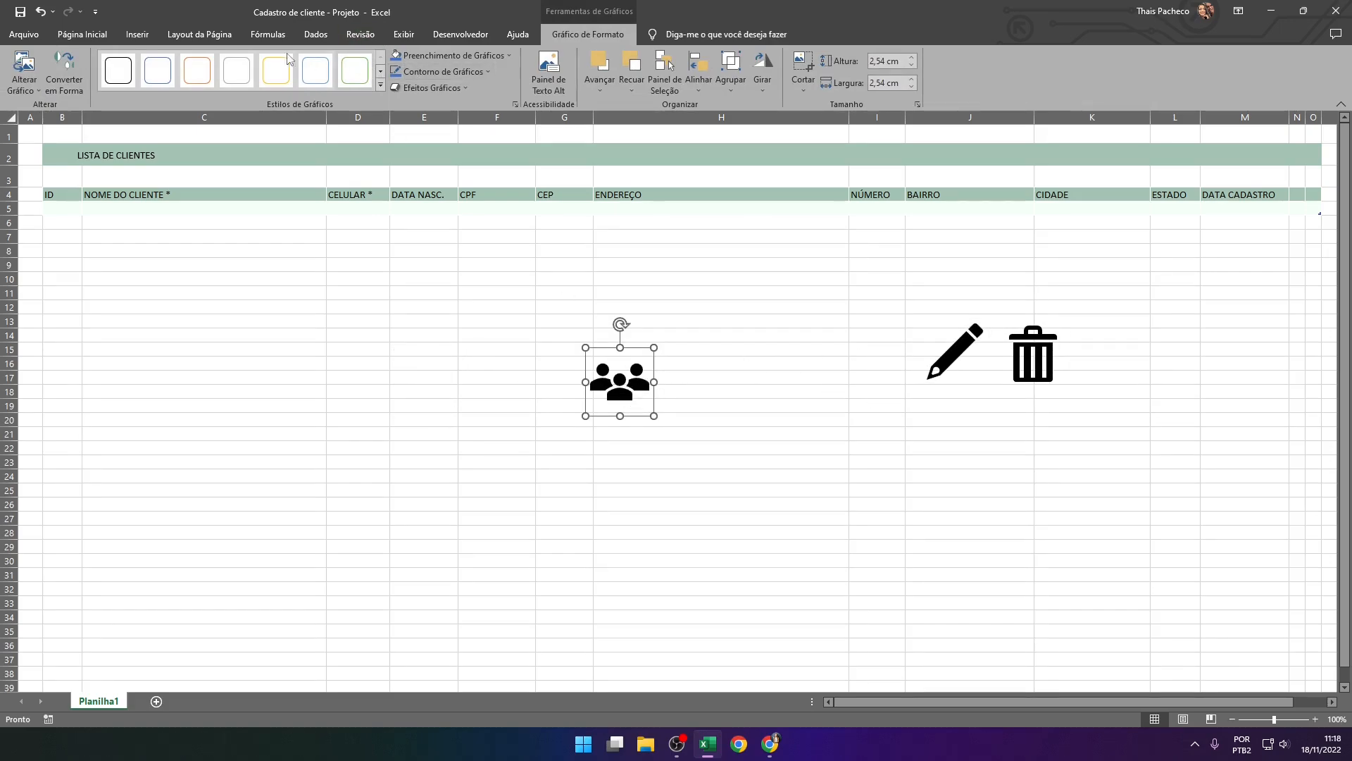
Fill the people icon with the same green as the header band and move it to around column F
{"action": "left_click", "coordinate": [82, 33]}
{"action": "left_click", "coordinate": [267, 82]}
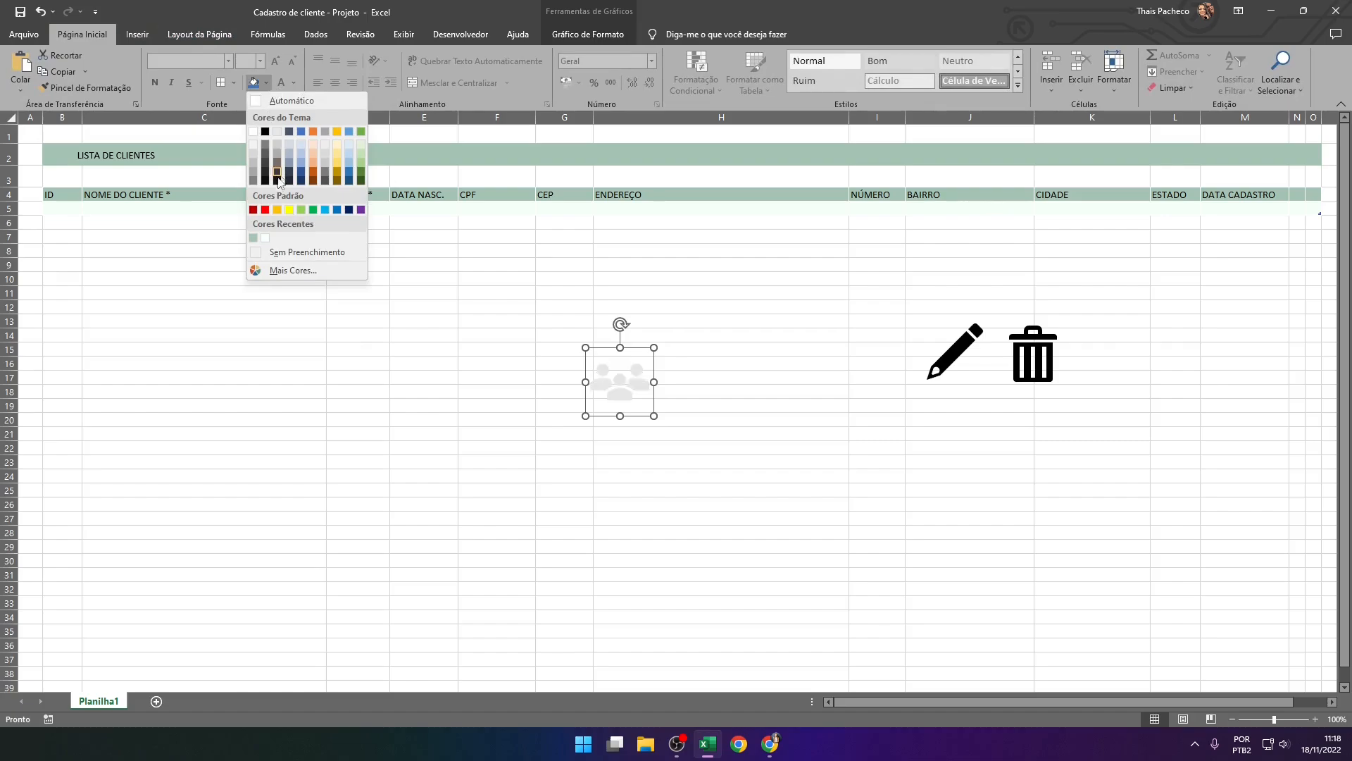
{"action": "left_click", "coordinate": [253, 237]}
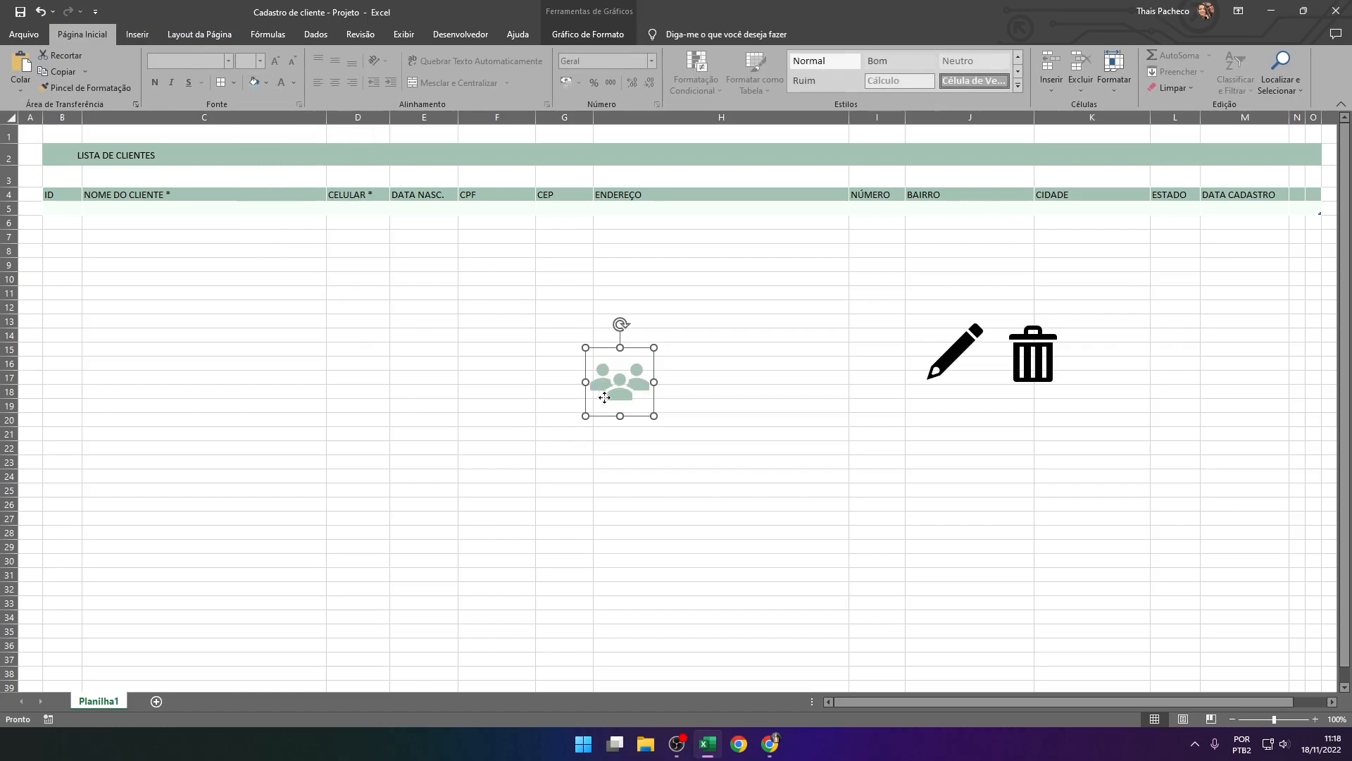
{"action": "left_click_drag", "start_coordinate": [604, 398], "coordinate": [479, 415]}
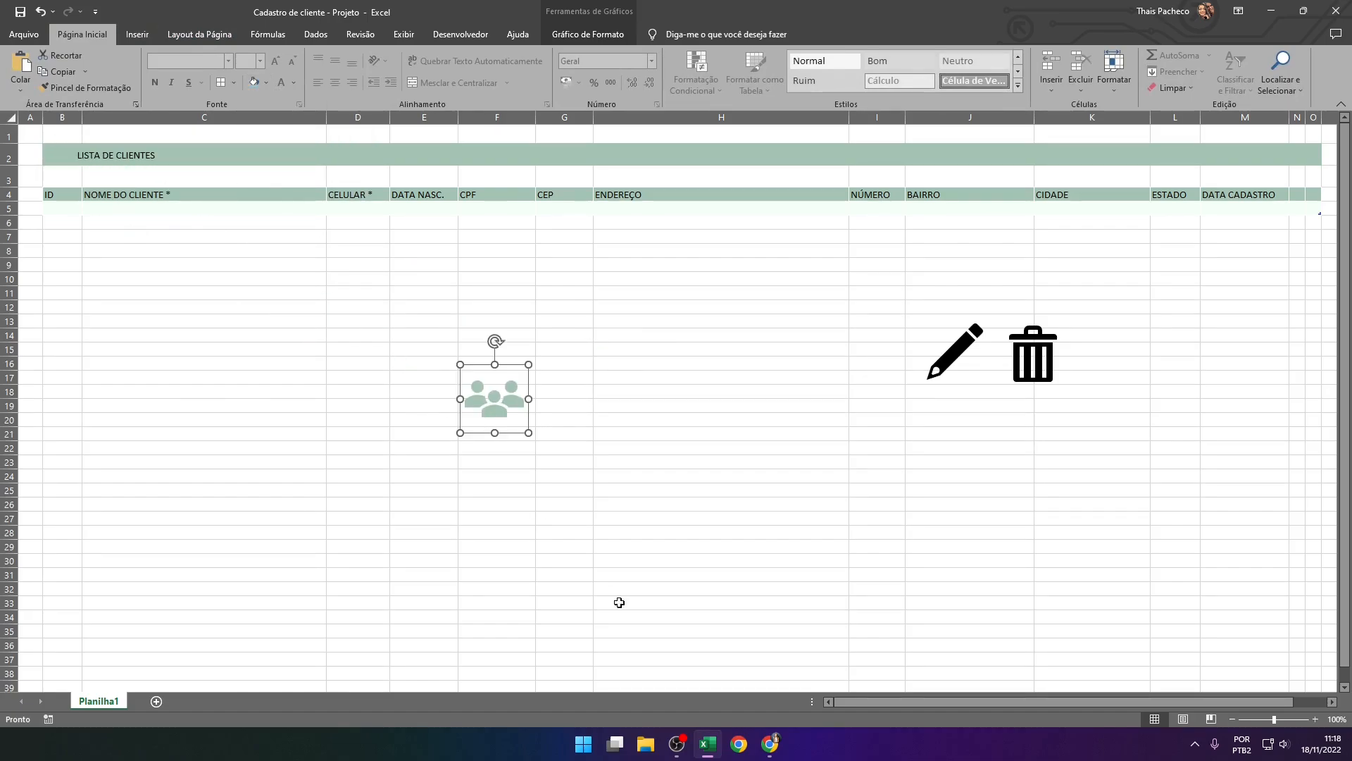
Fill the people icon with the Coolors palette's darkest green, custom RGB 107, 144, 128
{"action": "left_click", "coordinate": [770, 744]}
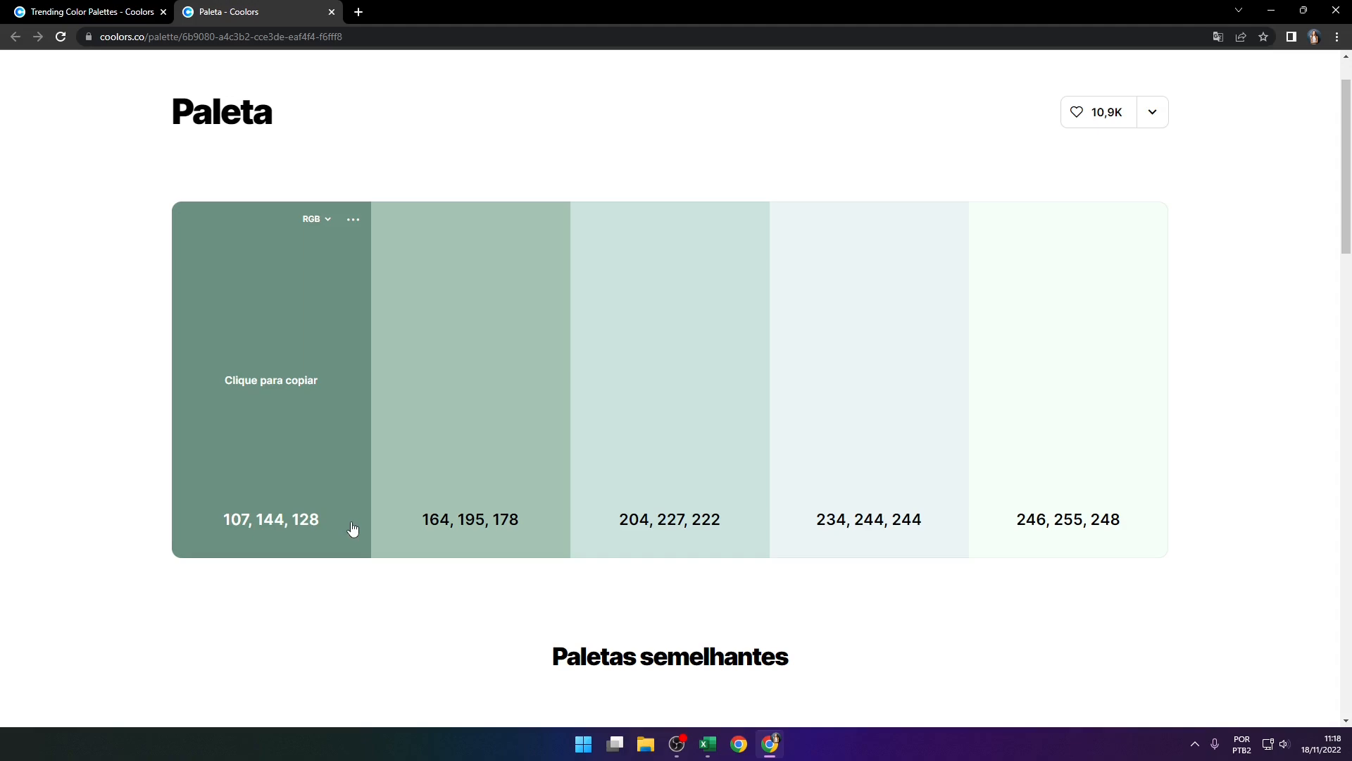
{"action": "left_click", "coordinate": [775, 752]}
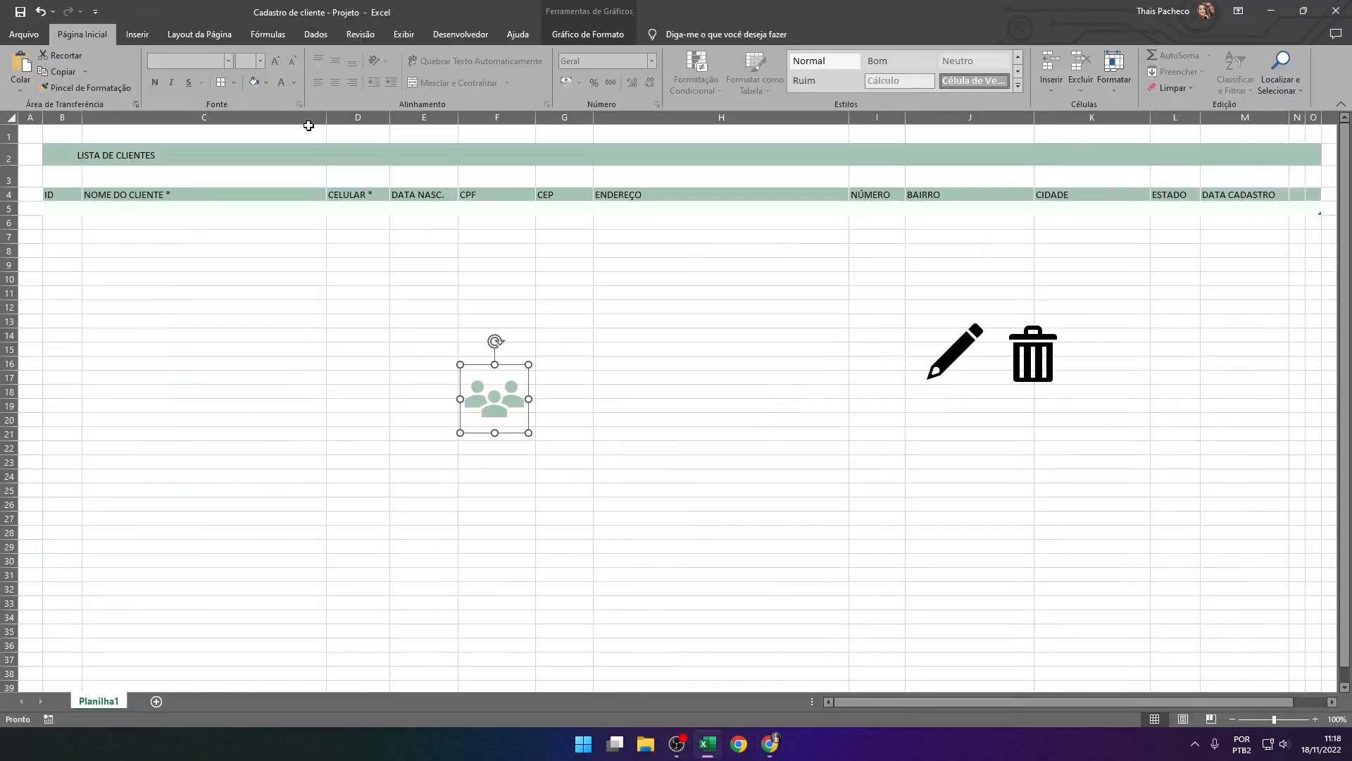
{"action": "left_click", "coordinate": [572, 34]}
{"action": "left_click", "coordinate": [423, 56]}
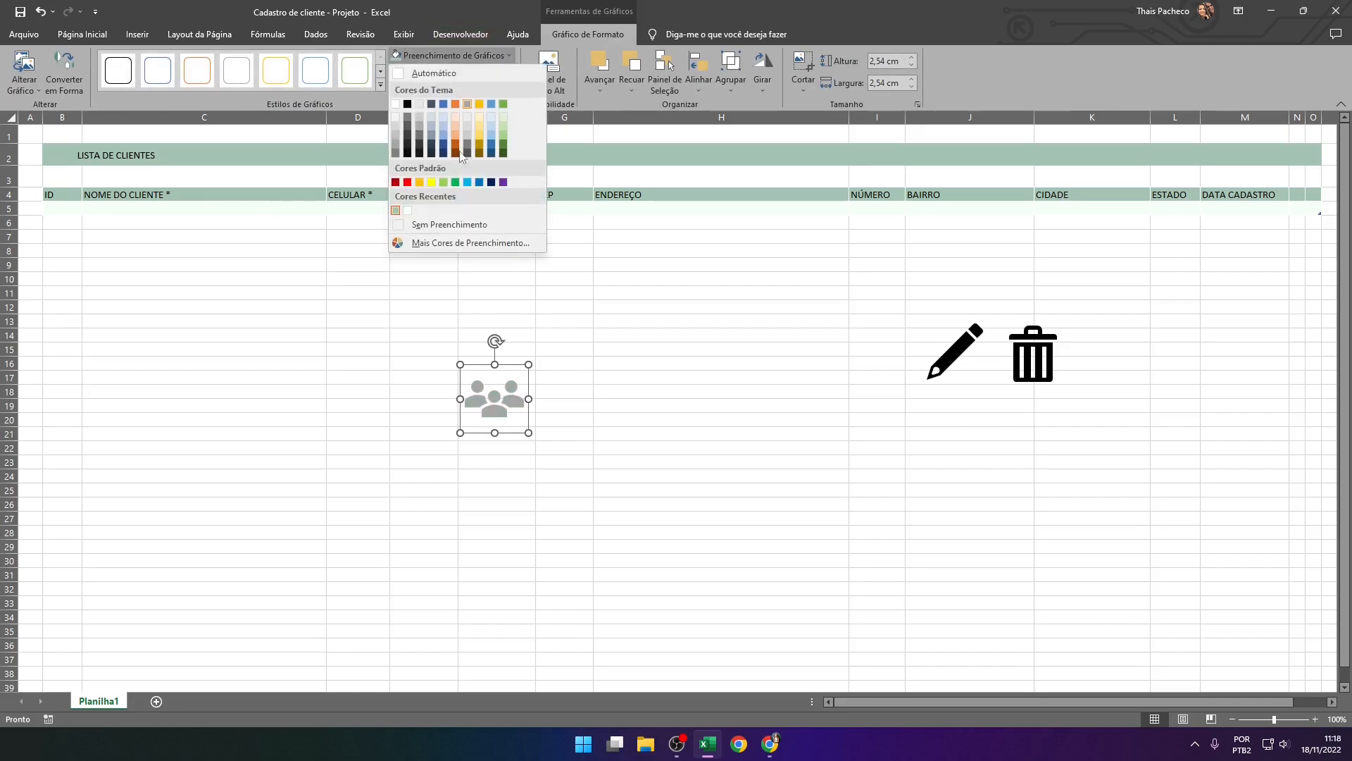
{"action": "left_click", "coordinate": [441, 239]}
{"action": "left_click", "coordinate": [491, 330]}
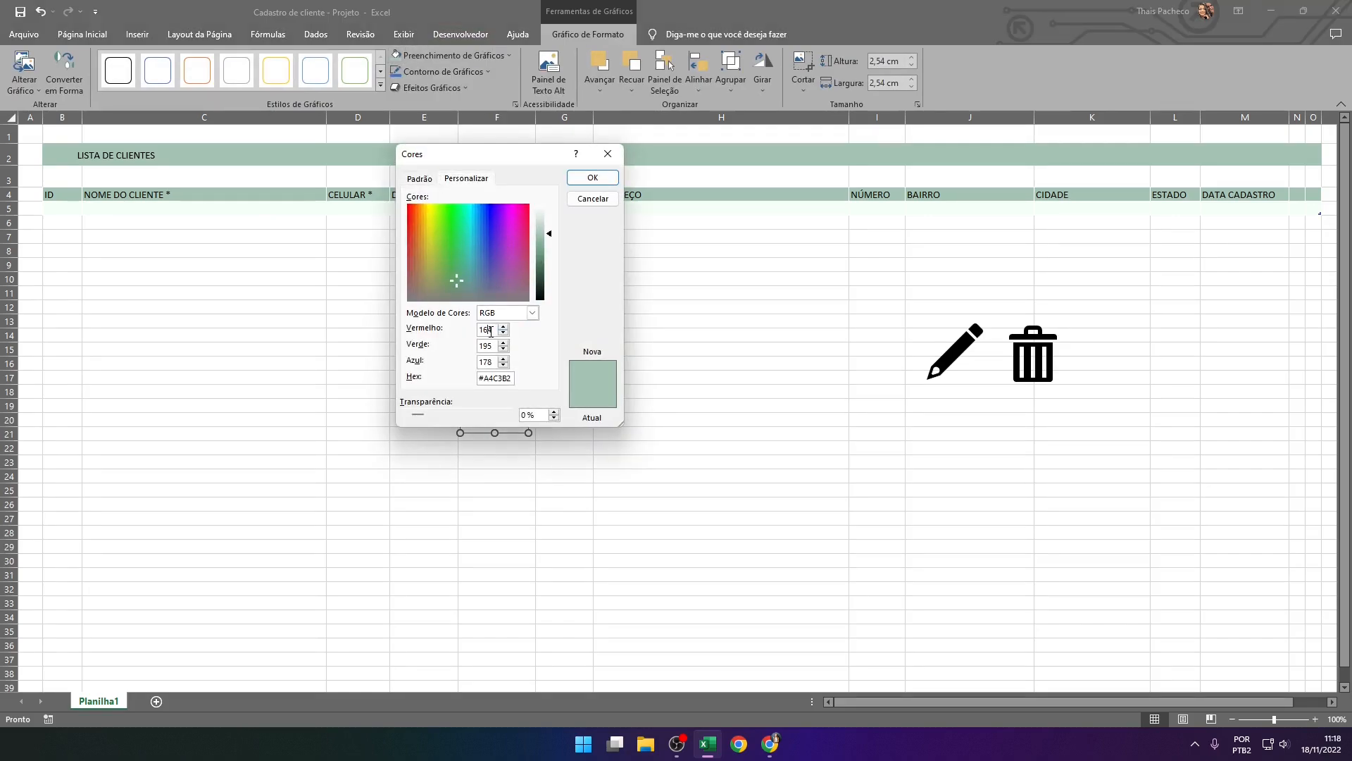
{"action": "left_click", "coordinate": [775, 752]}
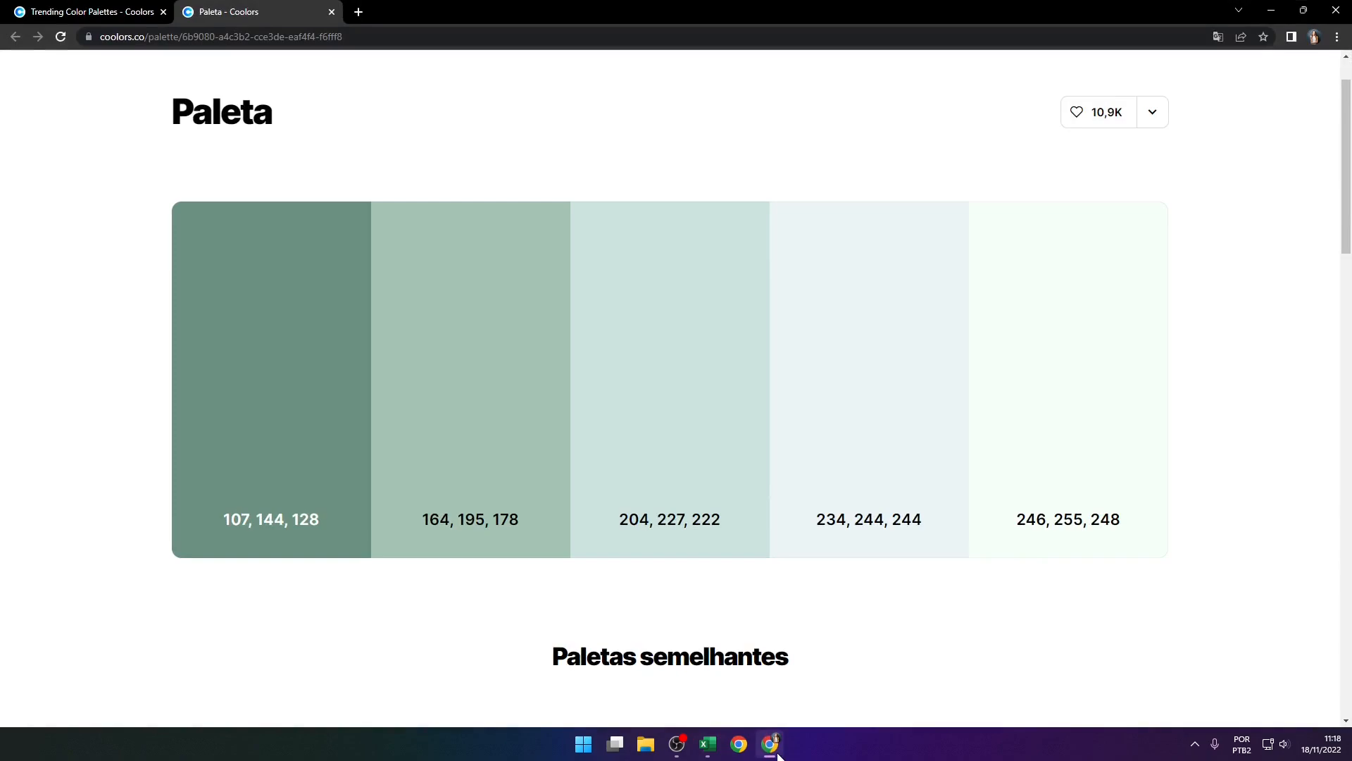
{"action": "left_click", "coordinate": [772, 746]}
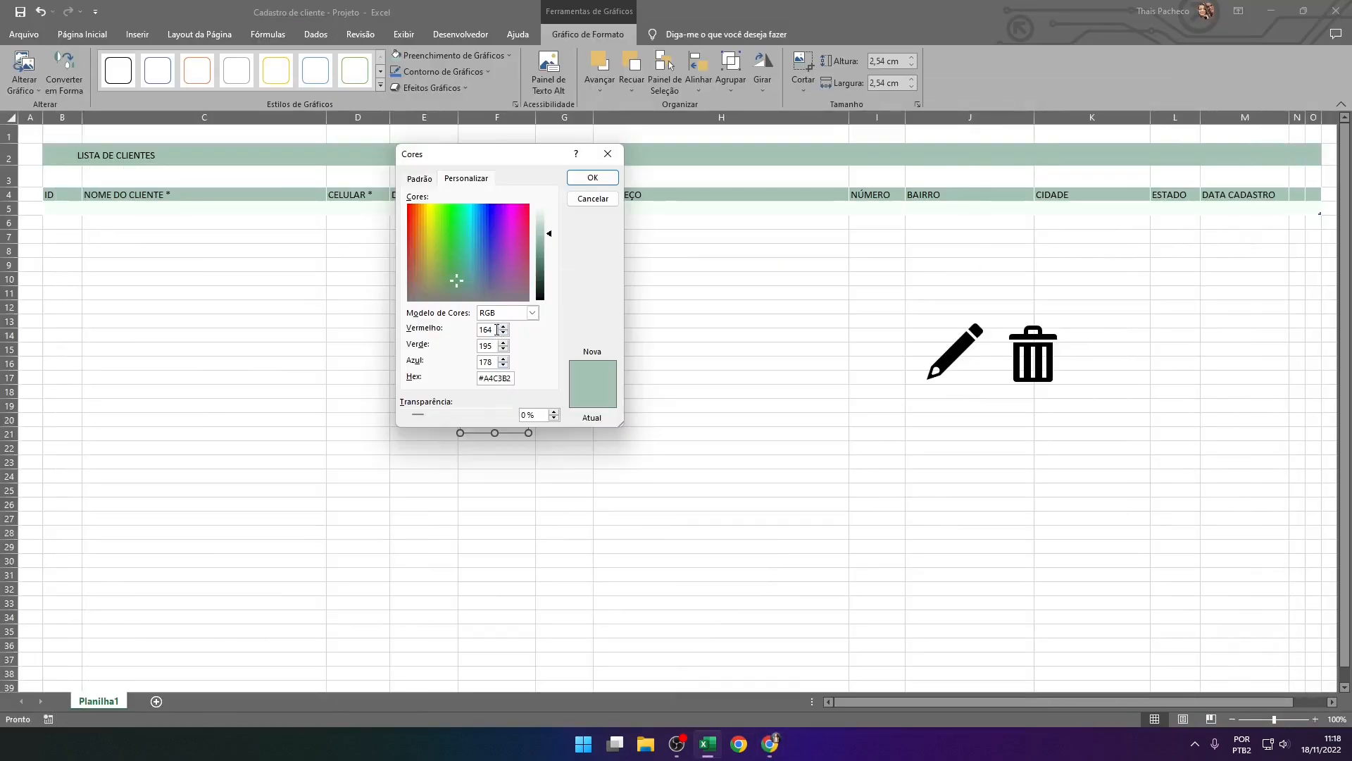
{"action": "double_click", "coordinate": [497, 329]}
{"action": "type", "text": "107"}
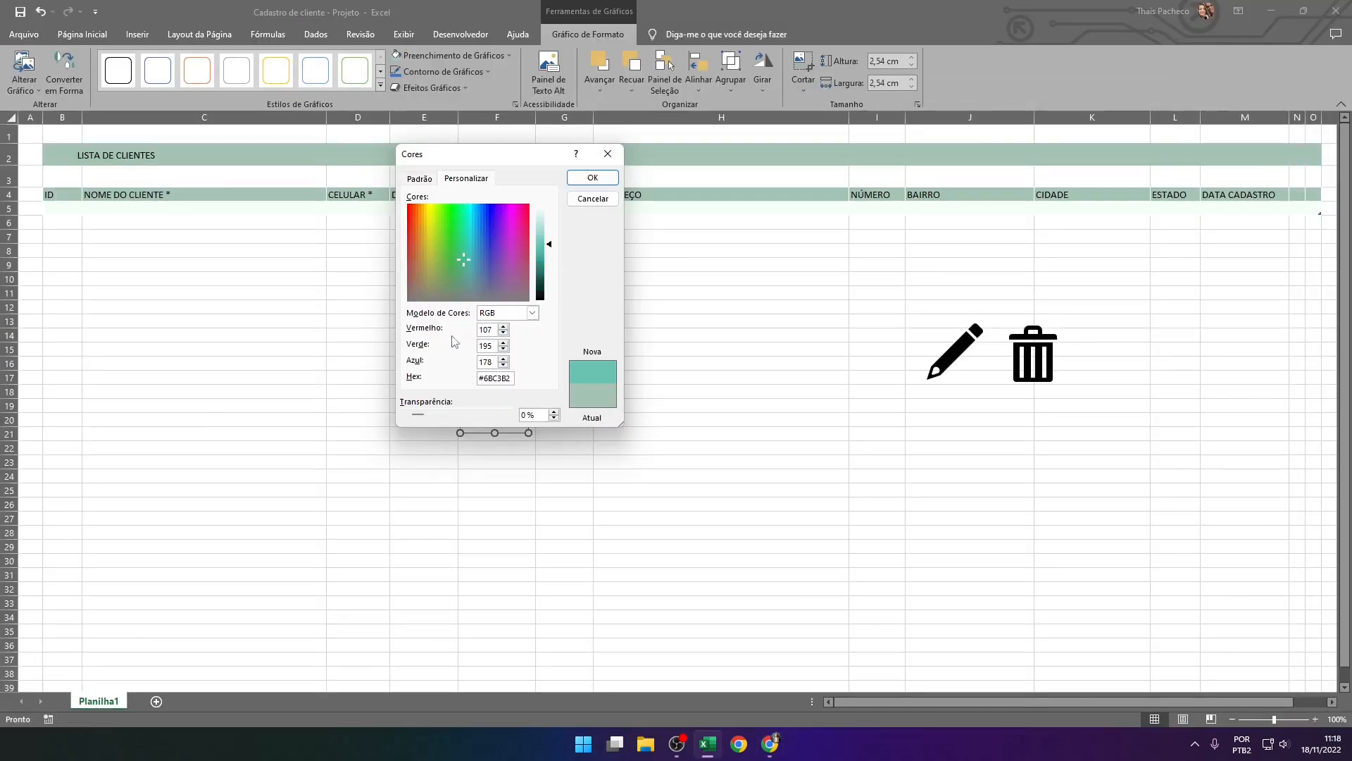
{"action": "type", "text": "144"}
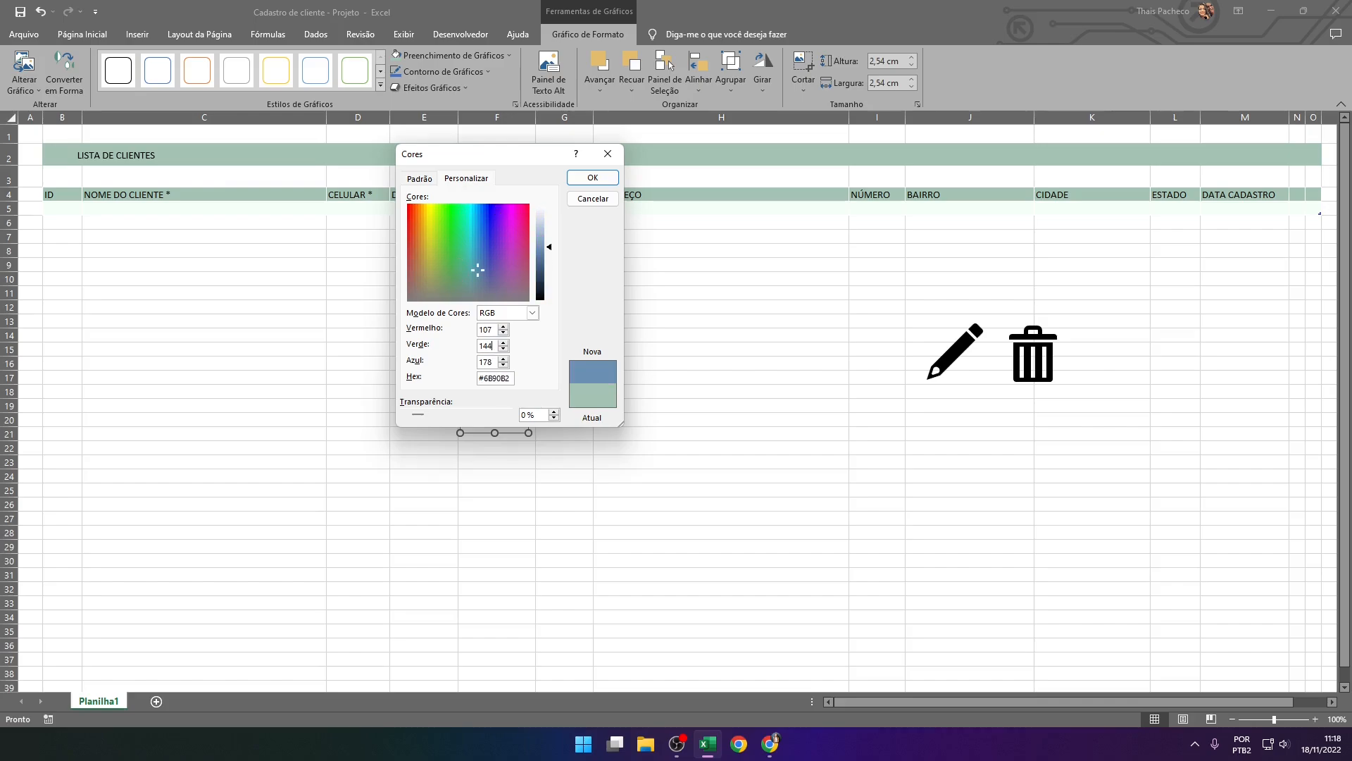
{"action": "left_click", "coordinate": [770, 744]}
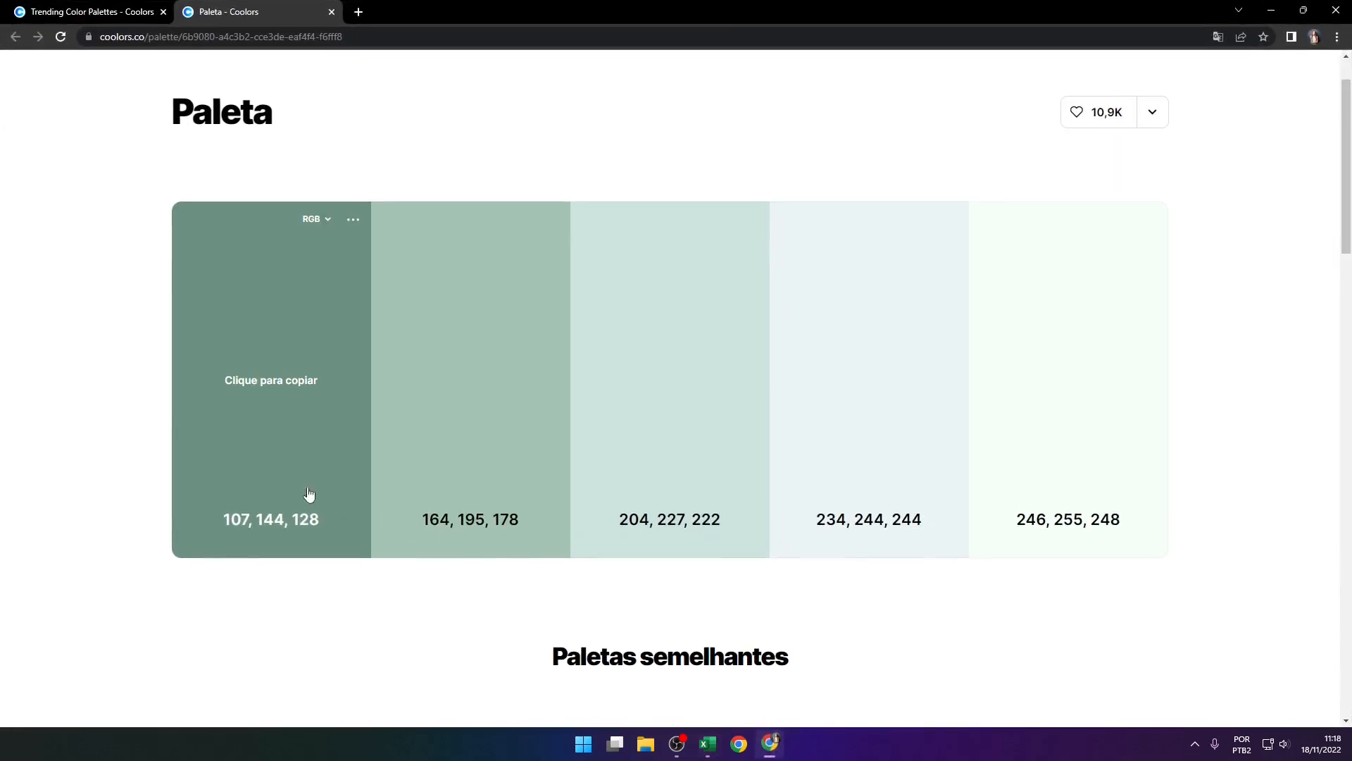
{"action": "left_click", "coordinate": [769, 751]}
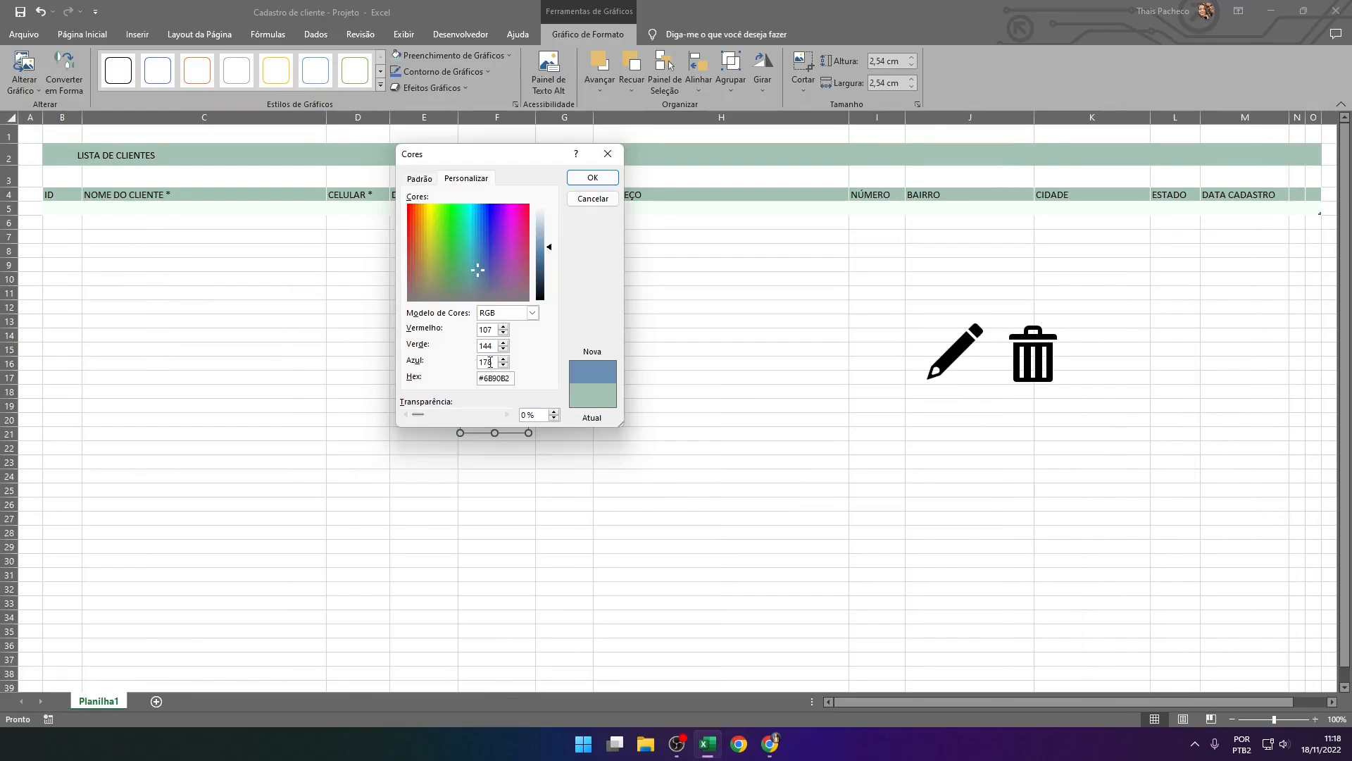
{"action": "type", "text": "128"}
{"action": "left_click", "coordinate": [593, 177]}
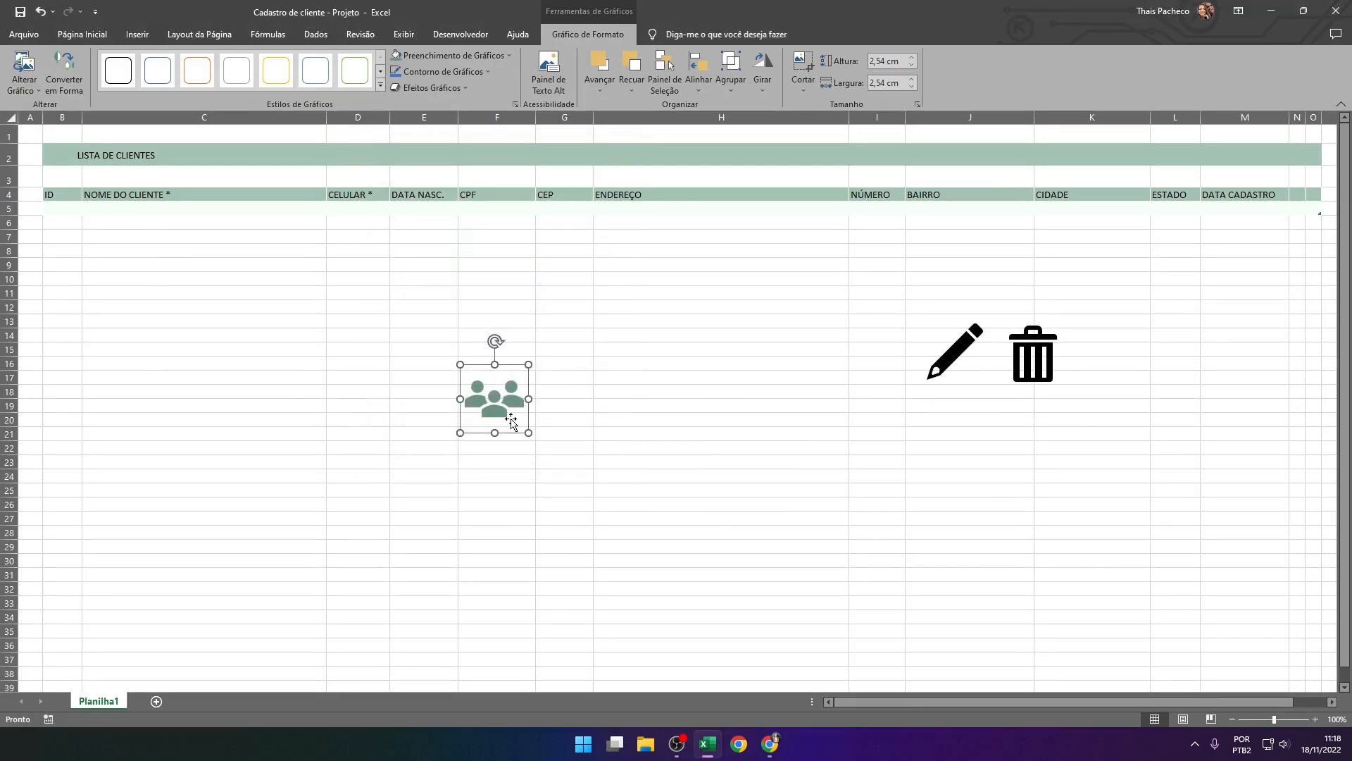
Shrink the people icon to 1,27 cm and place it in column B at the start of the LISTA DE CLIENTES band
{"action": "left_click_drag", "start_coordinate": [445, 375], "coordinate": [36, 159]}
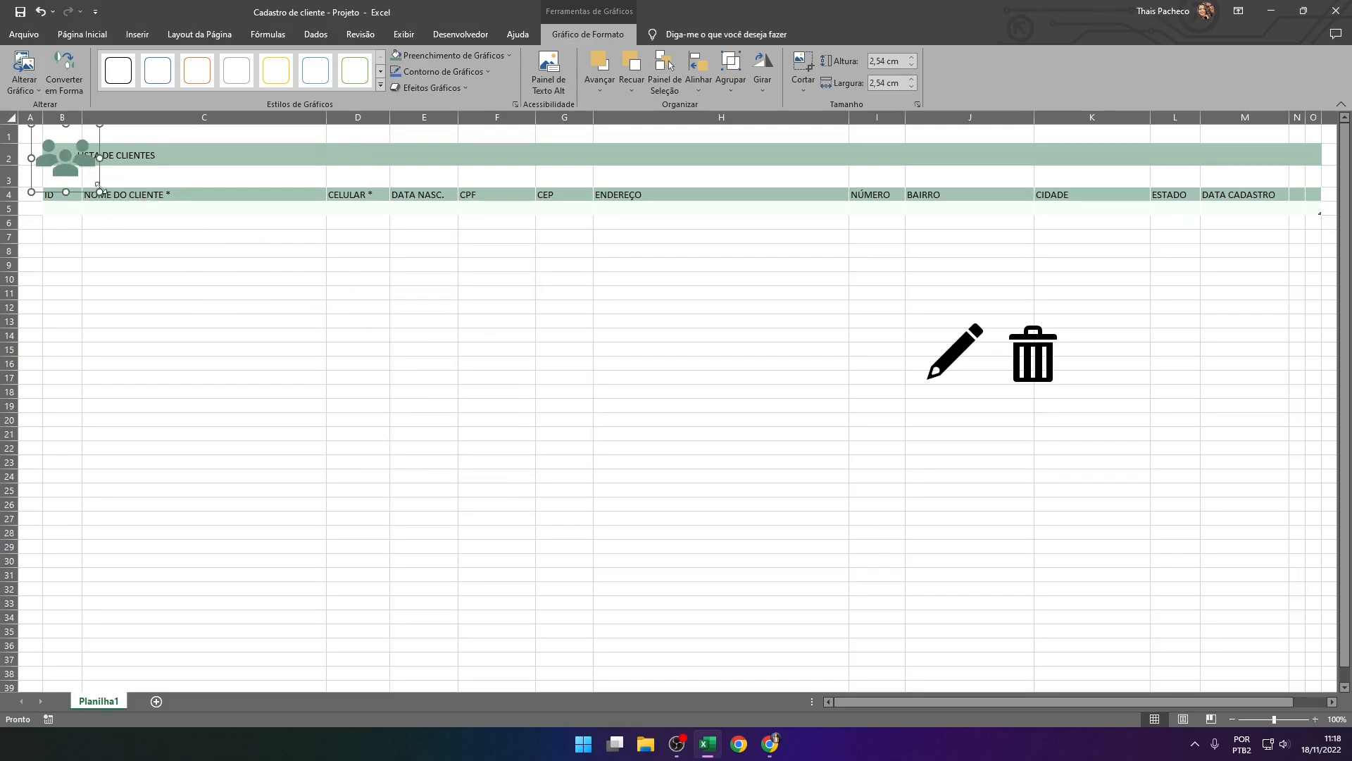
{"action": "left_click_drag", "start_coordinate": [100, 190], "coordinate": [176, 320]}
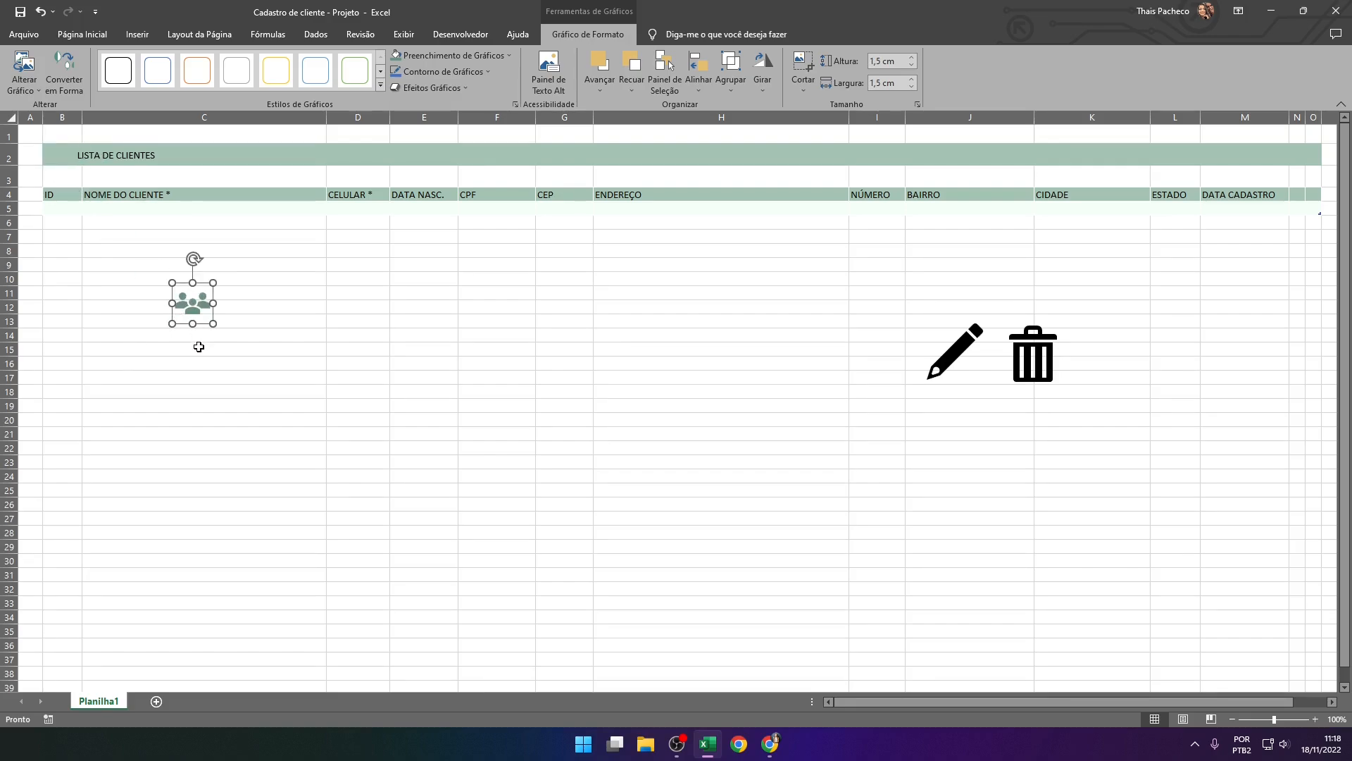
{"action": "left_click_drag", "start_coordinate": [215, 326], "coordinate": [61, 158]}
{"action": "key", "text": "Down"}
{"action": "key", "text": "Down"}
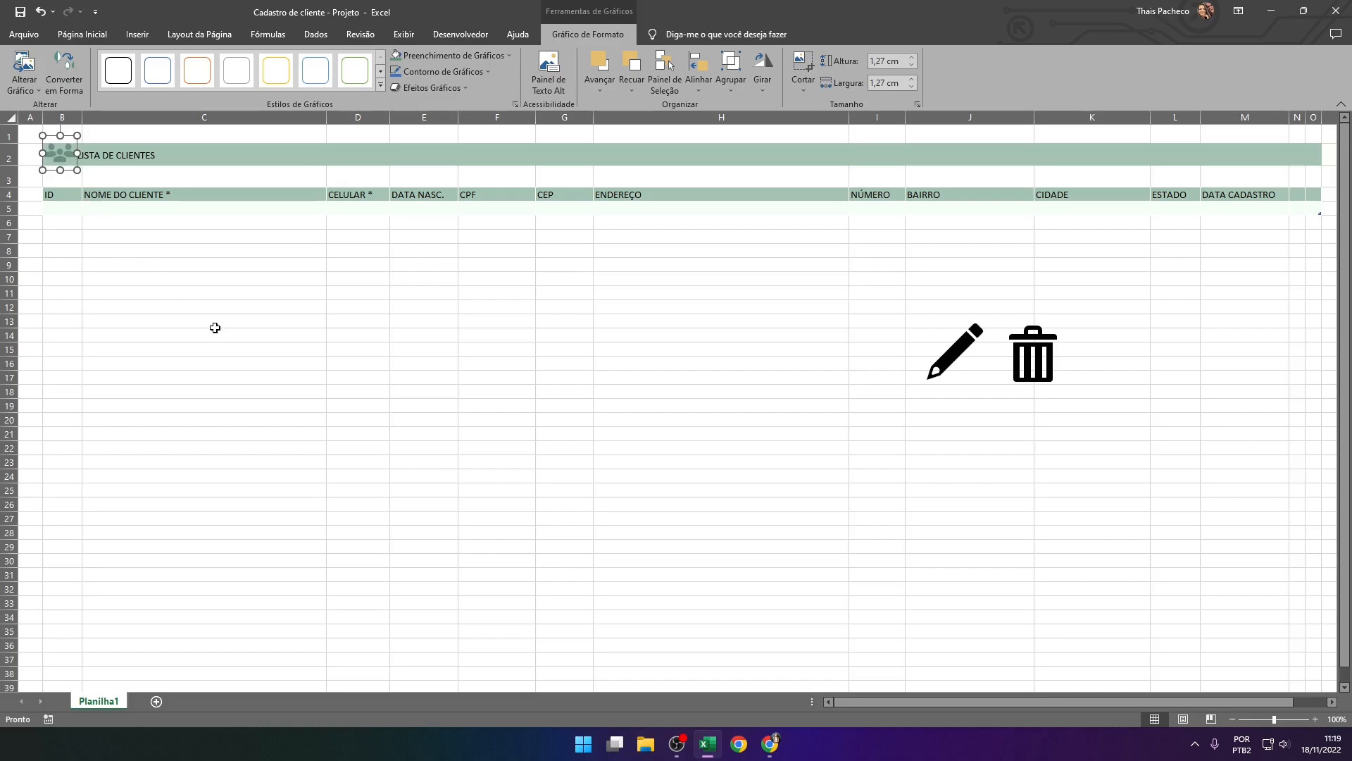
{"action": "key", "text": "Left"}
{"action": "left_click", "coordinate": [219, 333]}
Shift the LISTA DE CLIENTES text box to line up with column C's header text, and centre the people icon in column B
{"action": "left_click", "coordinate": [113, 156]}
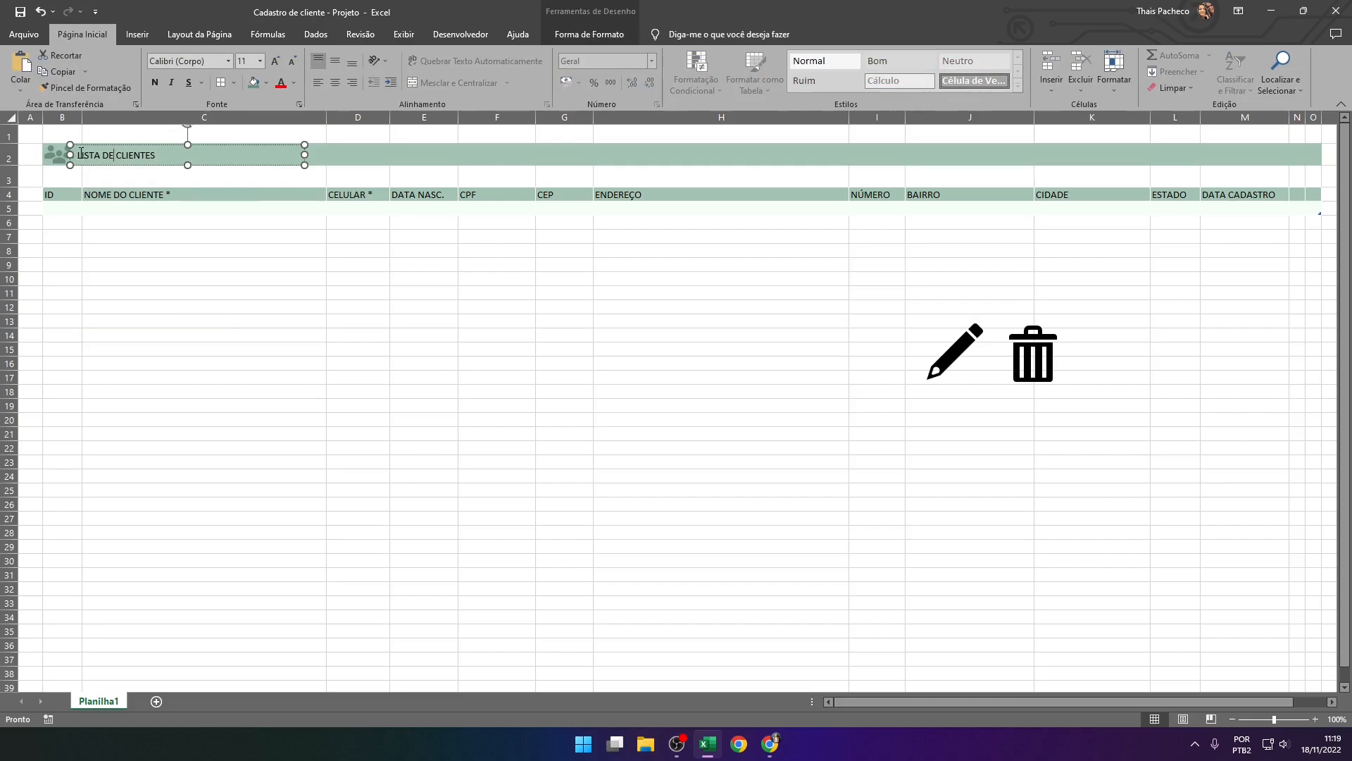
{"action": "left_click_drag", "start_coordinate": [71, 155], "coordinate": [79, 154]}
{"action": "left_click", "coordinate": [49, 152]}
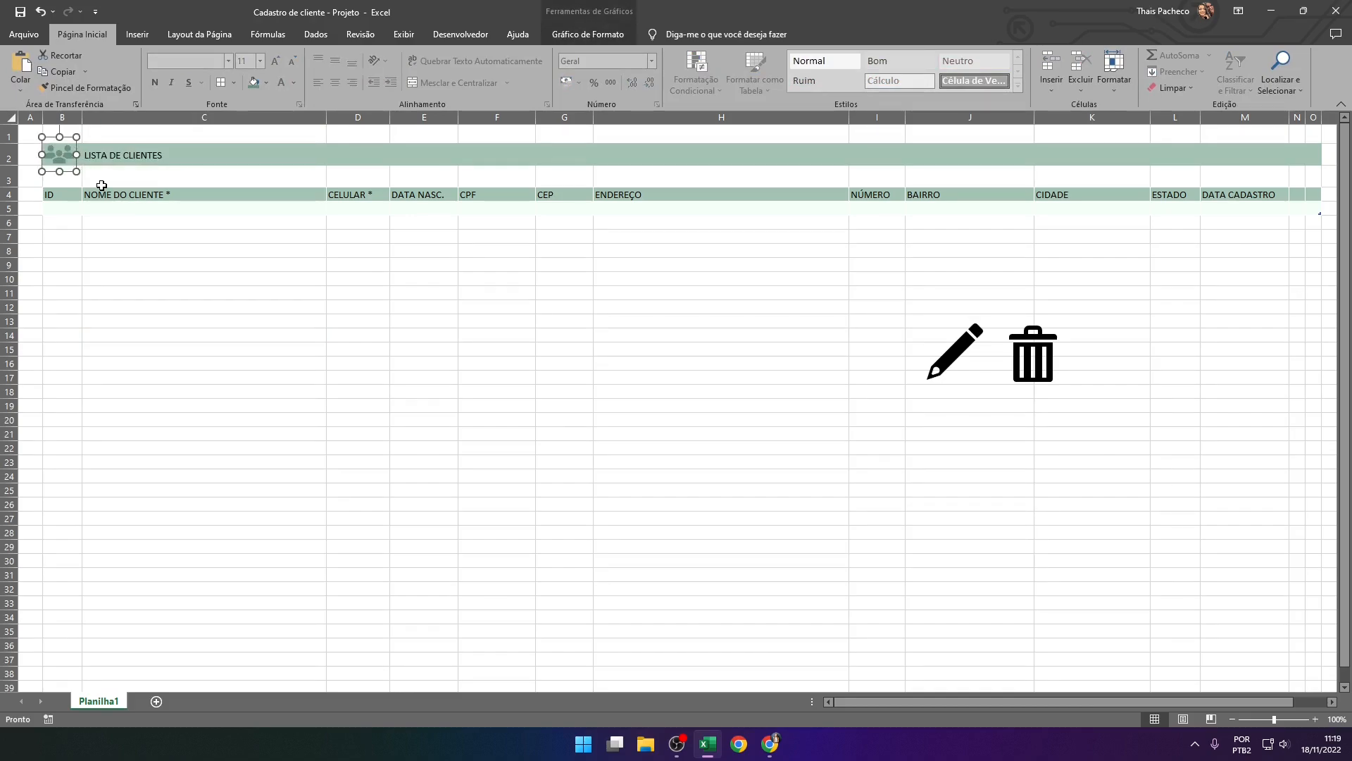
{"action": "left_click", "coordinate": [131, 279]}
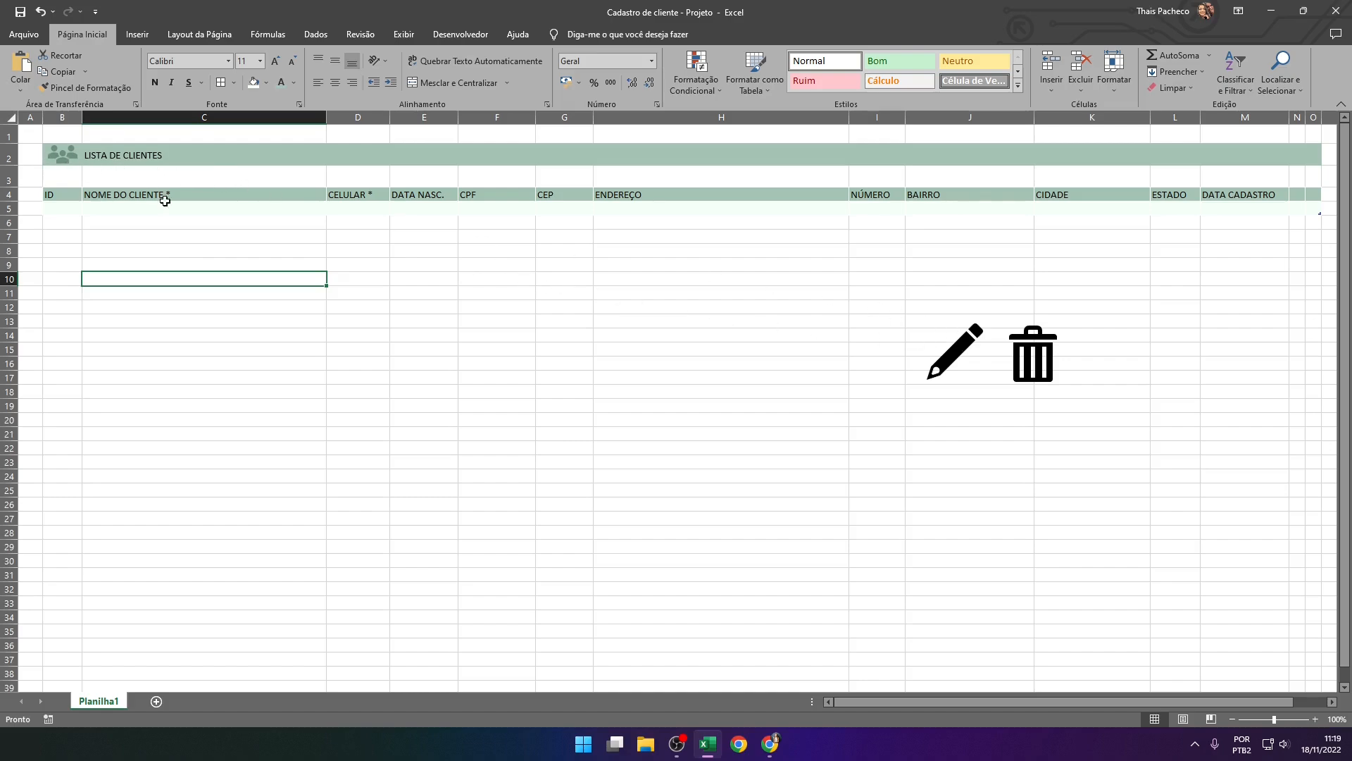
Resize the trash can and pencil icons together to a height of 0,4 cm
{"action": "left_click", "coordinate": [1036, 352]}
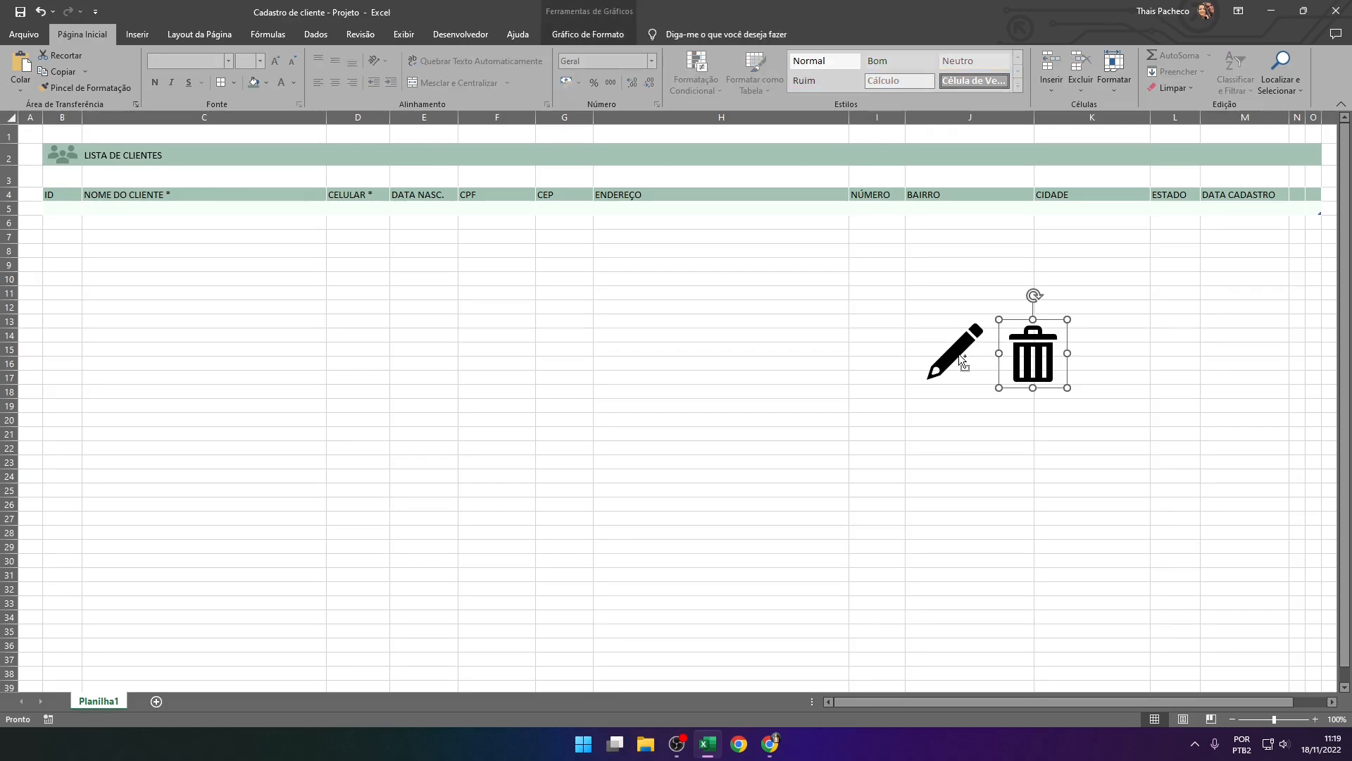
{"action": "left_click", "coordinate": [958, 354], "text": "shift"}
{"action": "left_click", "coordinate": [562, 35]}
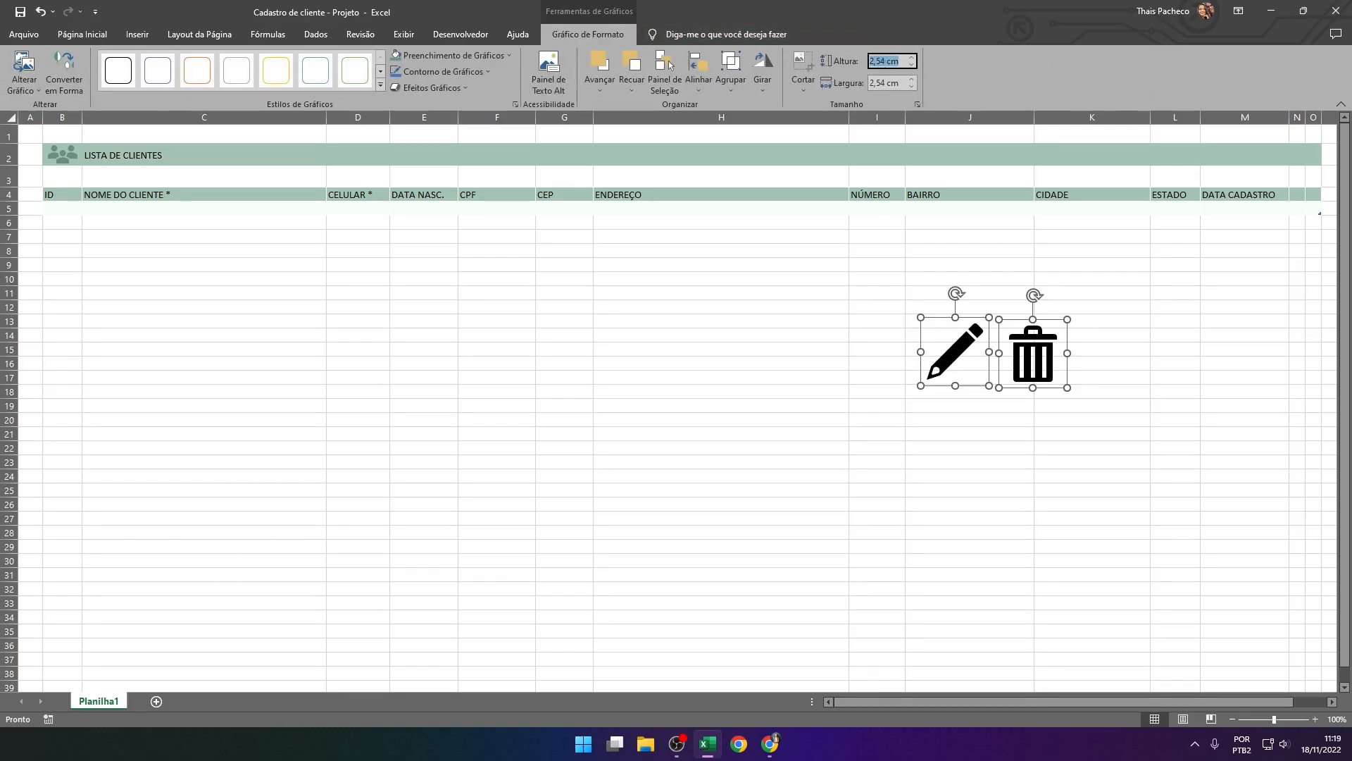
{"action": "type", "text": "0,4"}
{"action": "key", "text": "Return"}
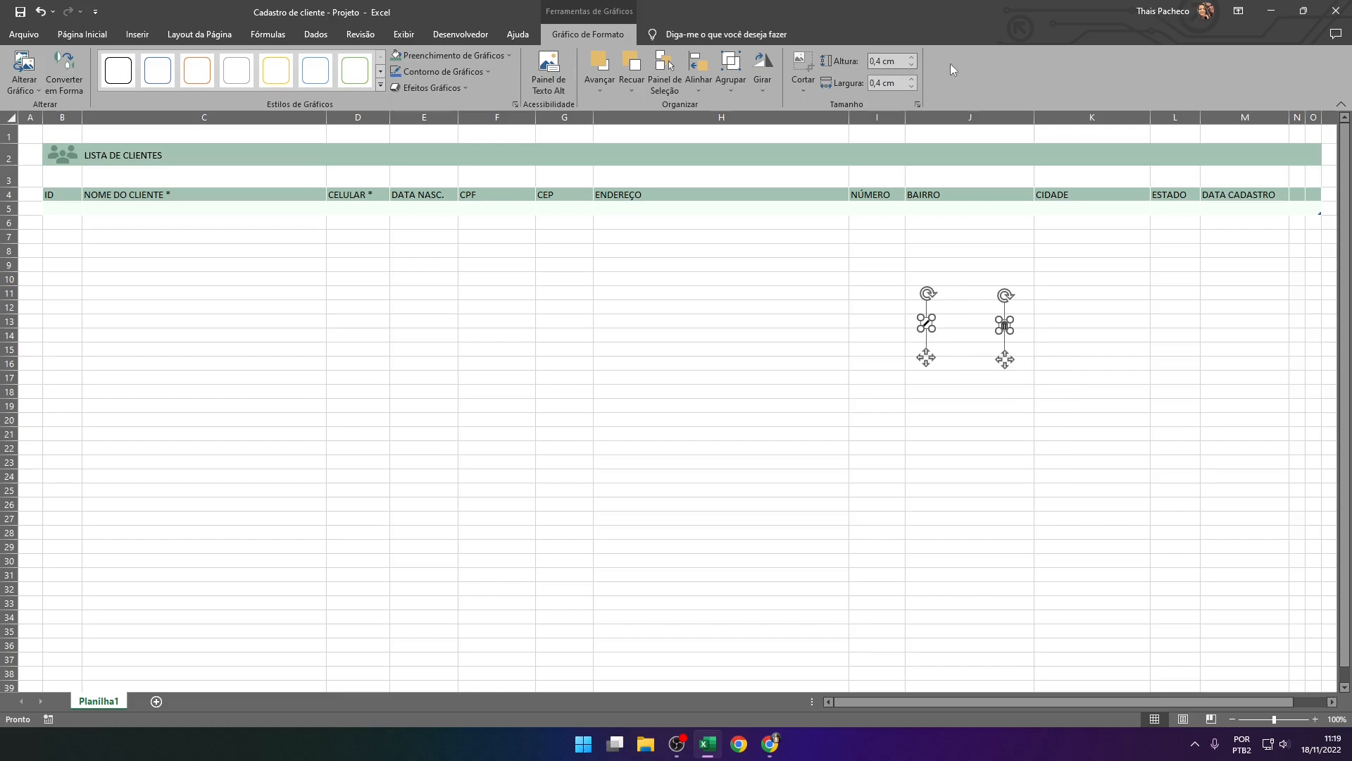
Move the trash can icon into column O's header cell and the pencil icon into column N's header cell
{"action": "mouse_move", "coordinate": [928, 360]}
{"action": "left_mouse_down"}
{"action": "mouse_move", "coordinate": [1179, 296]}
{"action": "mouse_move", "coordinate": [1311, 236]}
{"action": "left_mouse_up"}
{"action": "left_click", "coordinate": [1241, 335]}
{"action": "left_click", "coordinate": [1266, 274]}
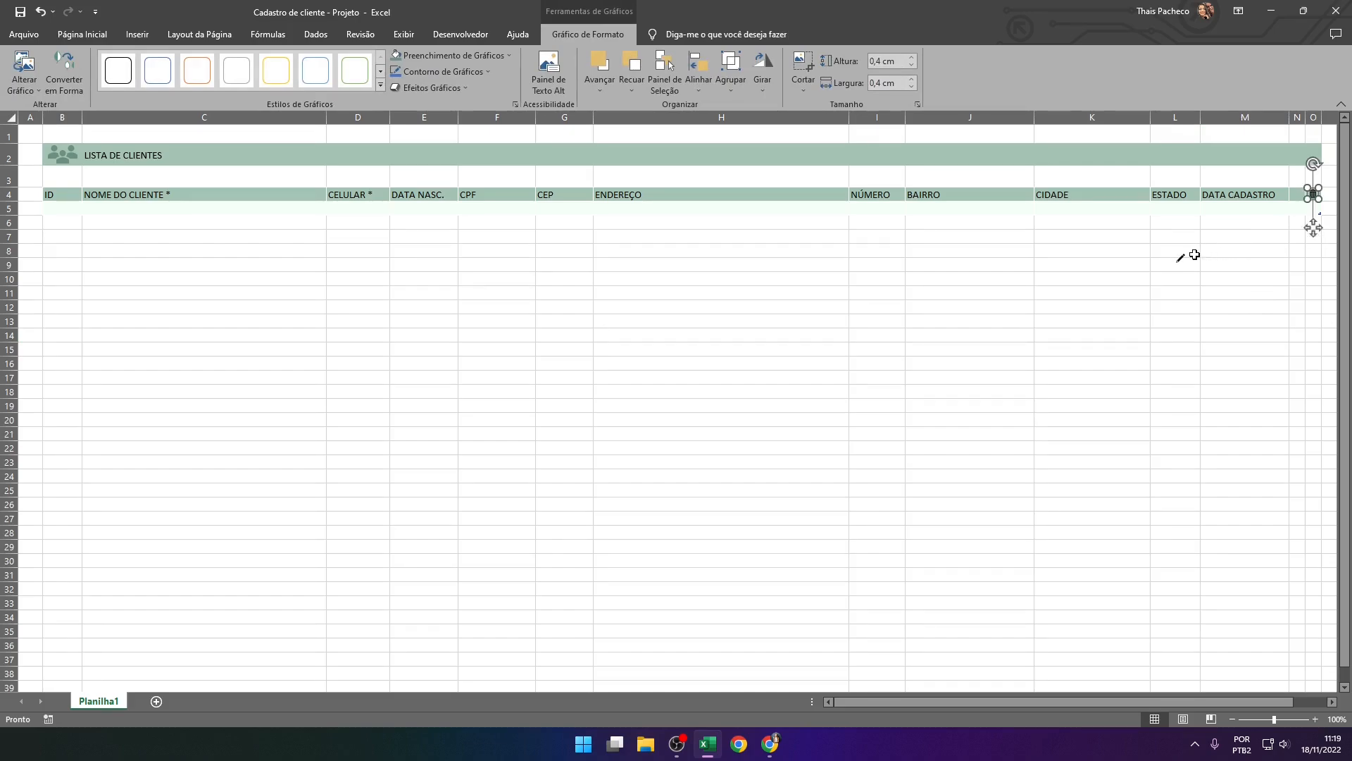
{"action": "left_click", "coordinate": [1182, 259]}
{"action": "left_click_drag", "start_coordinate": [1182, 292], "coordinate": [1296, 238]}
{"action": "left_click", "coordinate": [1221, 336]}
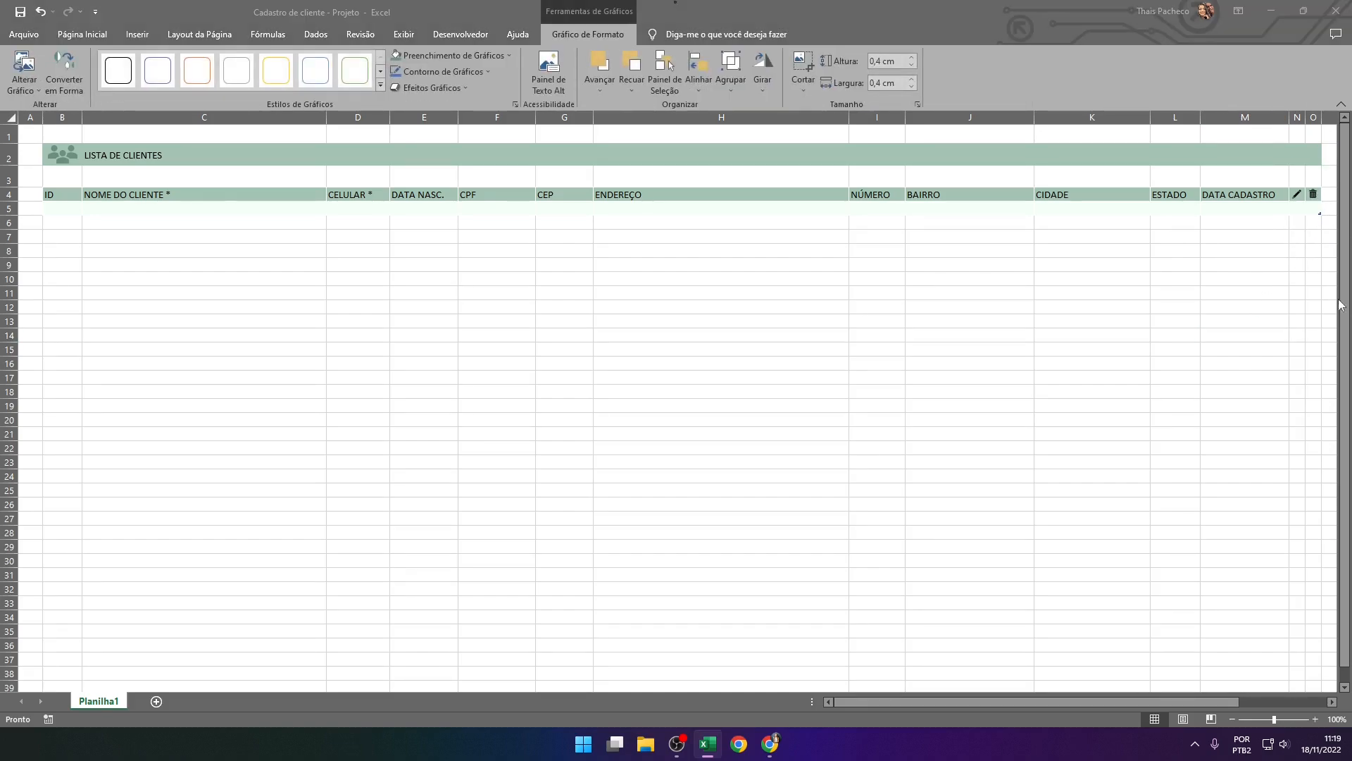
Fine-tune the positions of the trash can and pencil icons so they sit centred in their row 4 header cells
{"action": "left_click", "coordinate": [1313, 195]}
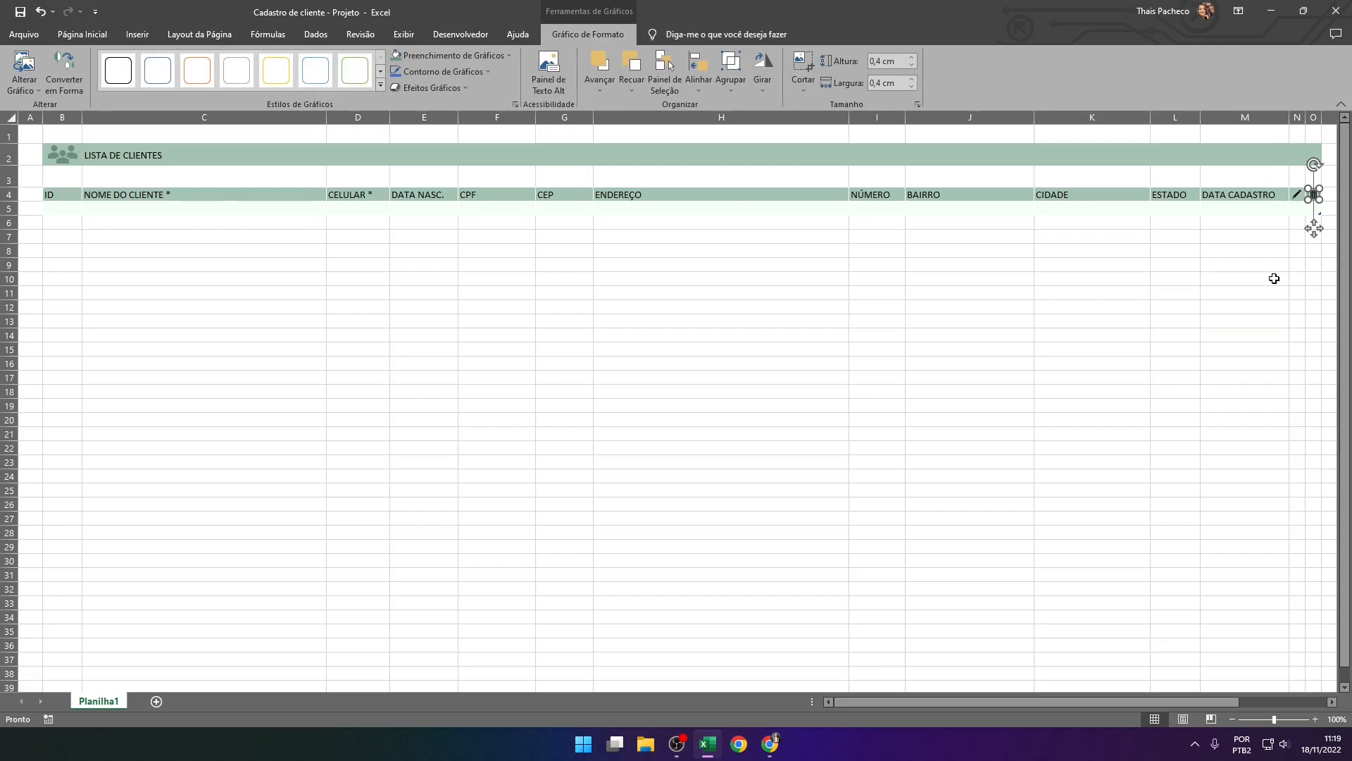
{"action": "left_click", "coordinate": [1247, 293]}
{"action": "left_click", "coordinate": [1302, 204]}
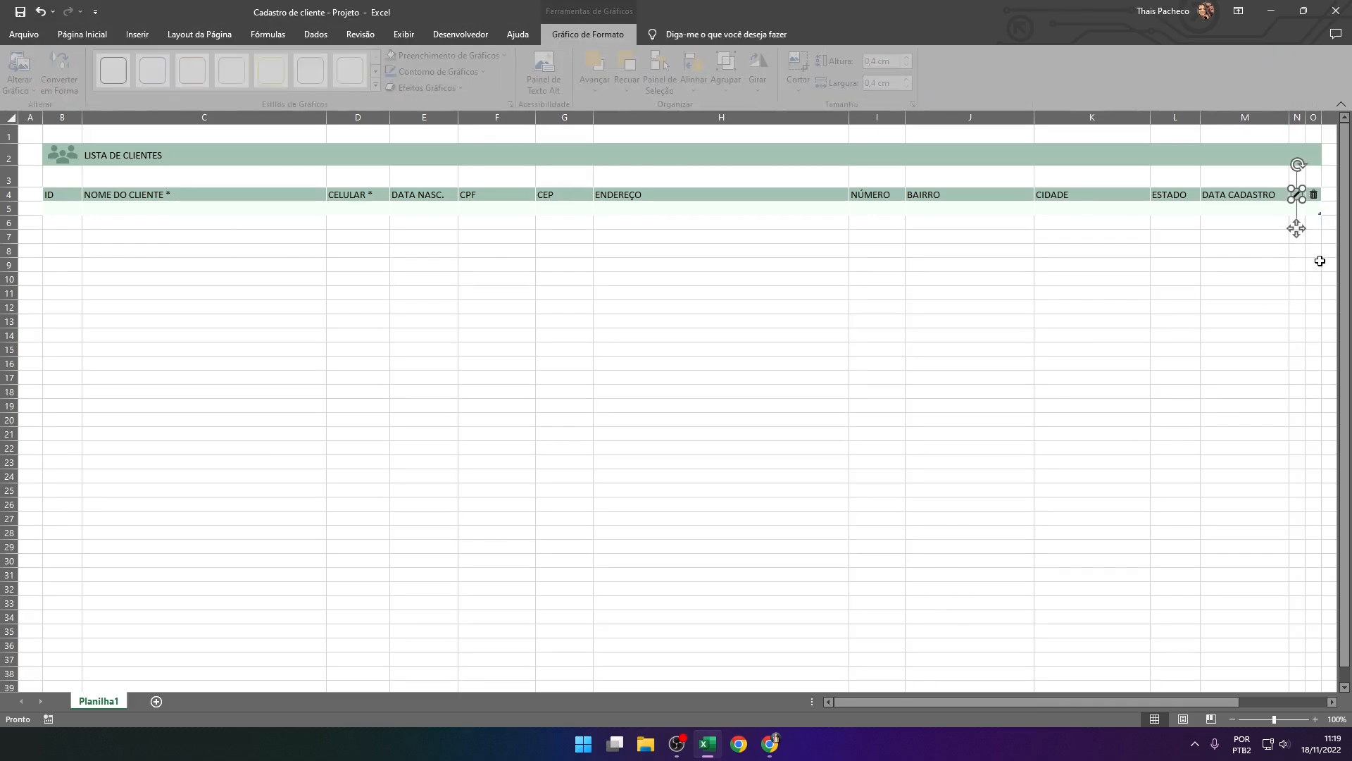
{"action": "left_click", "coordinate": [1271, 290]}
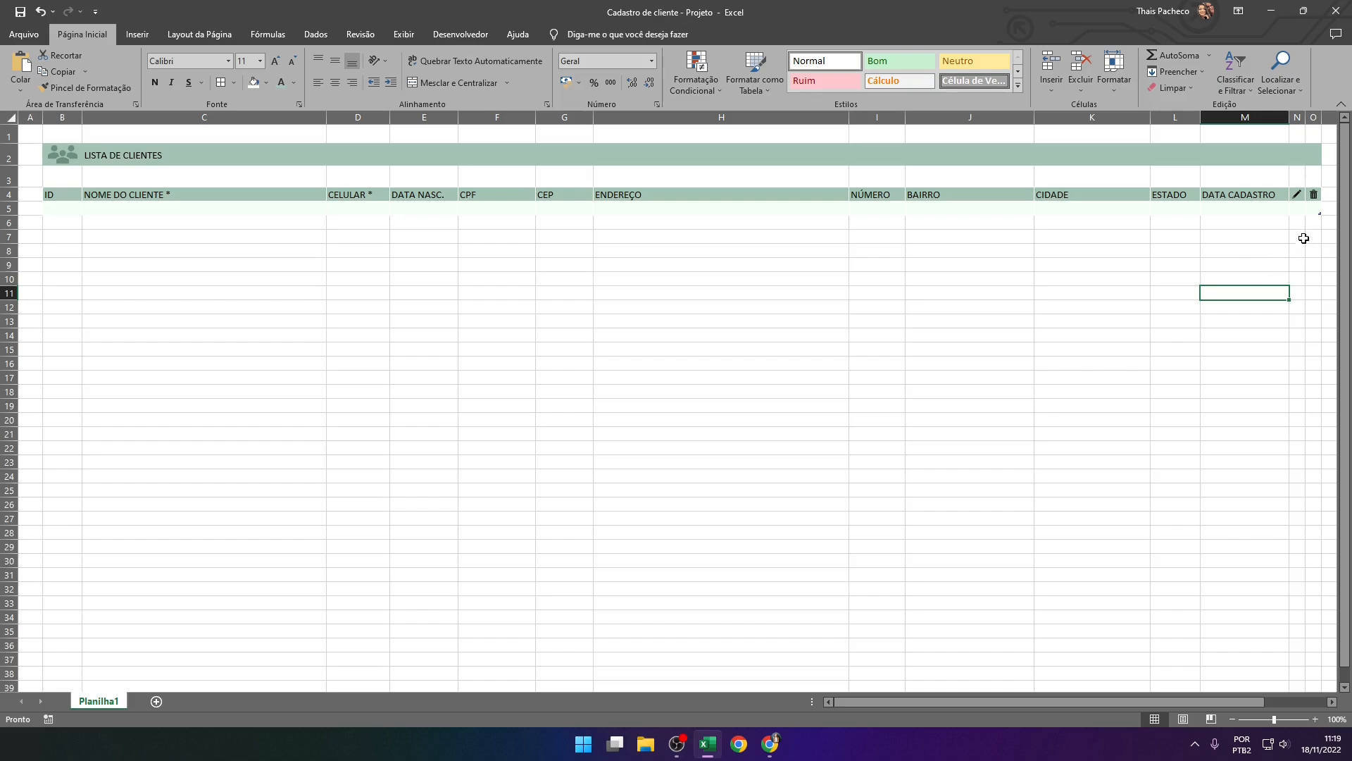
Fill the pencil icon with the recently used dark green of the people icon
{"action": "left_click", "coordinate": [1302, 199]}
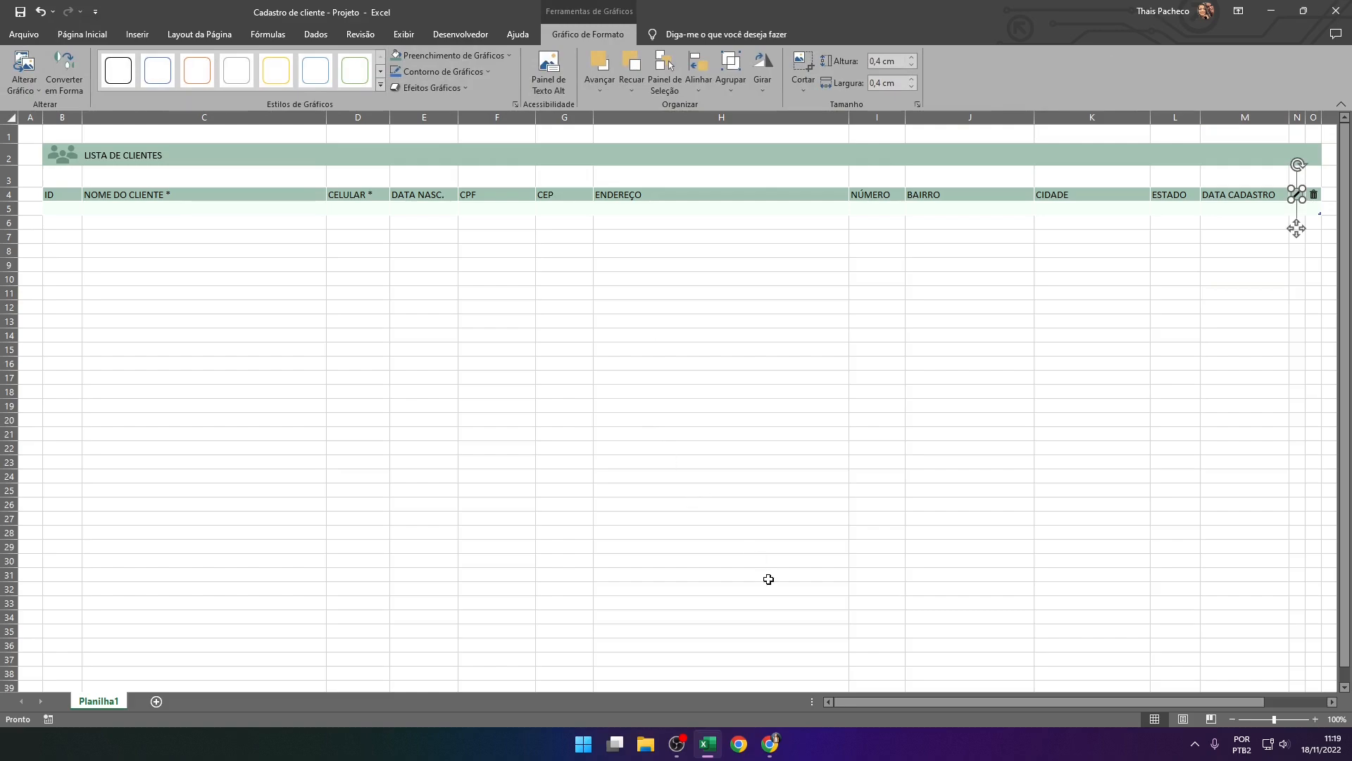
{"action": "left_click", "coordinate": [445, 55]}
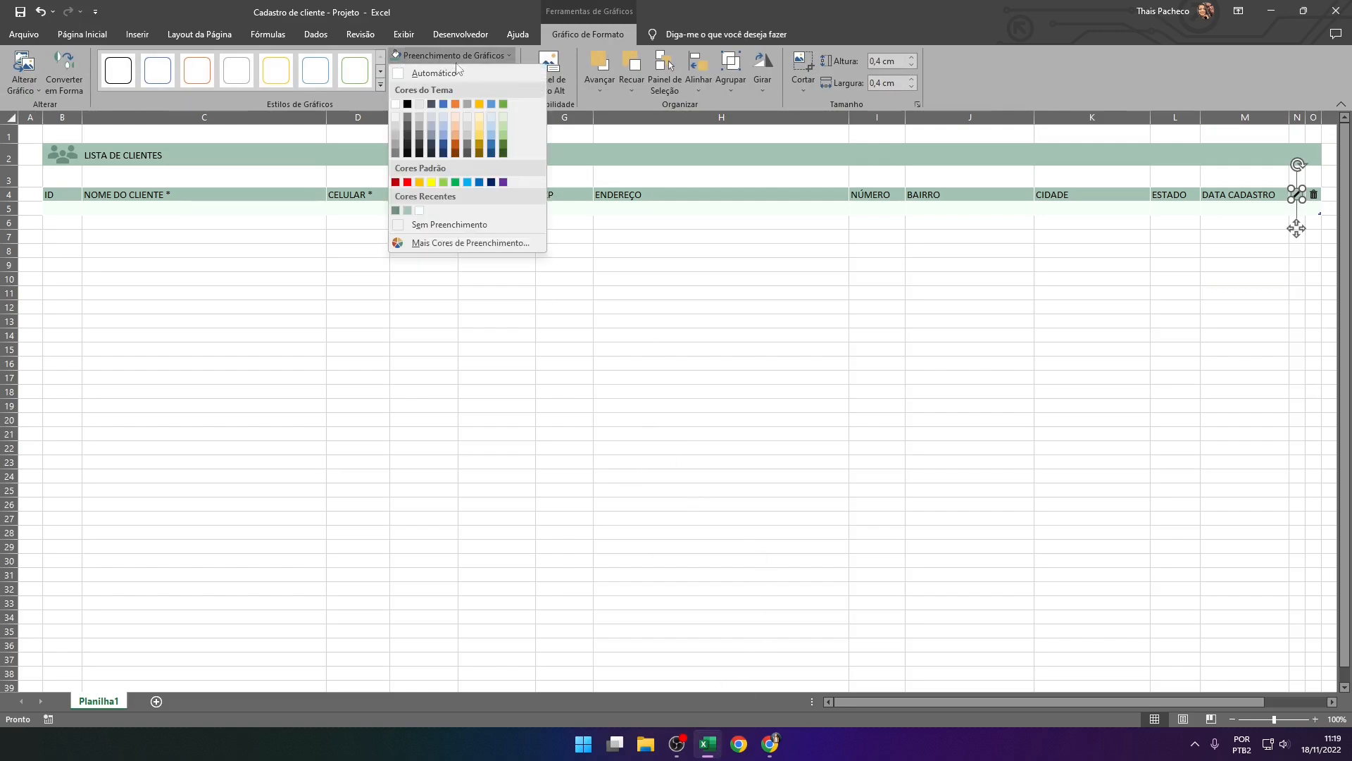
{"action": "left_click", "coordinate": [396, 211]}
{"action": "left_click", "coordinate": [1203, 368]}
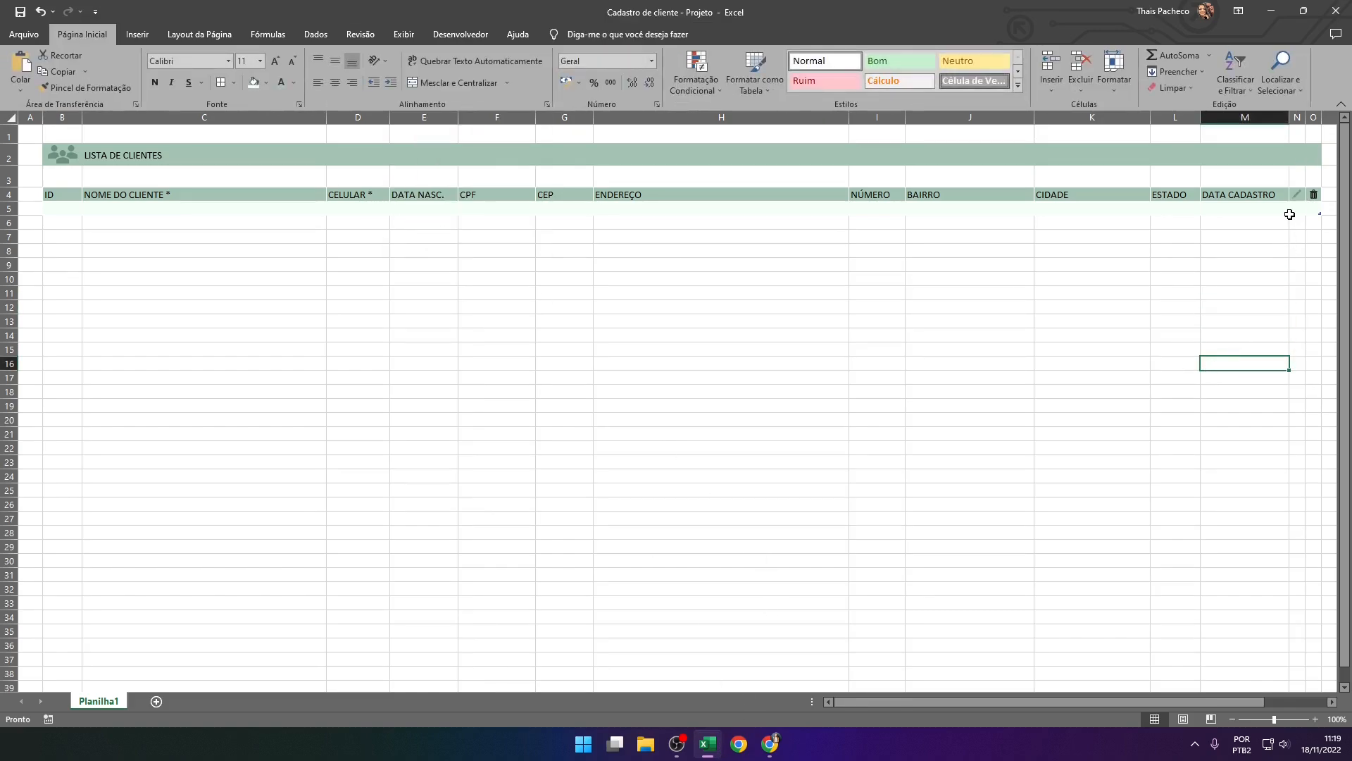
{"action": "left_click", "coordinate": [1302, 199]}
{"action": "left_click_drag", "start_coordinate": [1298, 231], "coordinate": [1298, 245]}
{"action": "key", "text": "ctrl+z"}
{"action": "left_click", "coordinate": [1269, 263]}
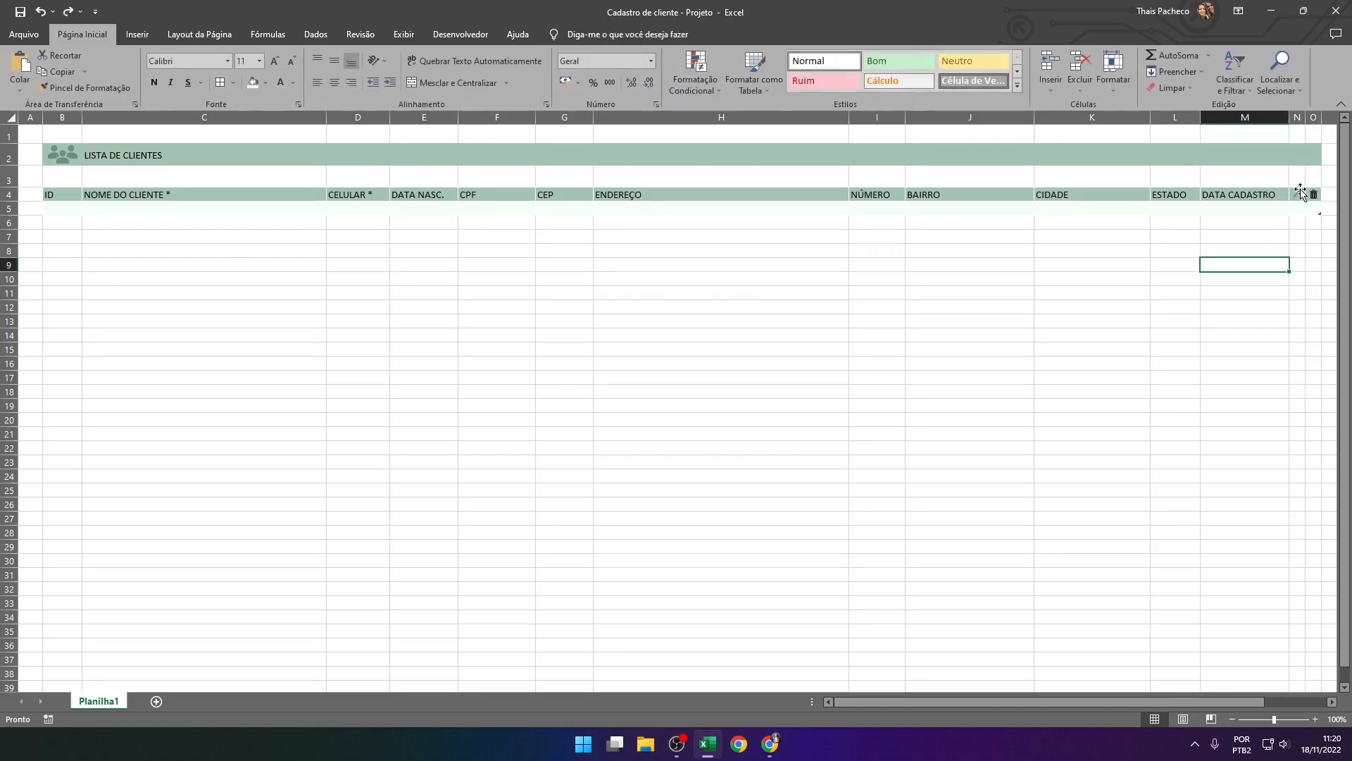
Fill the trash can icon in column O with the standard dark red
{"action": "left_click", "coordinate": [1312, 196]}
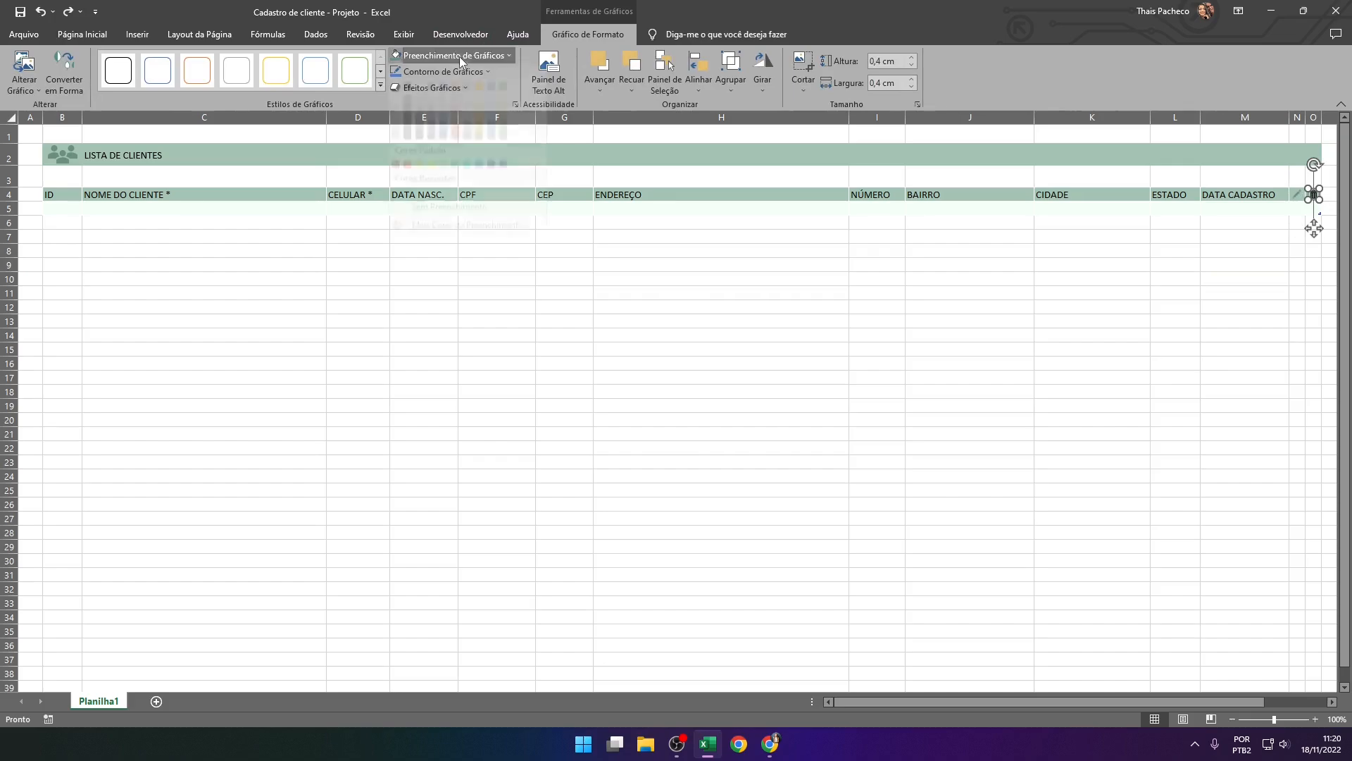
{"action": "left_click", "coordinate": [459, 55]}
{"action": "left_click", "coordinate": [397, 185]}
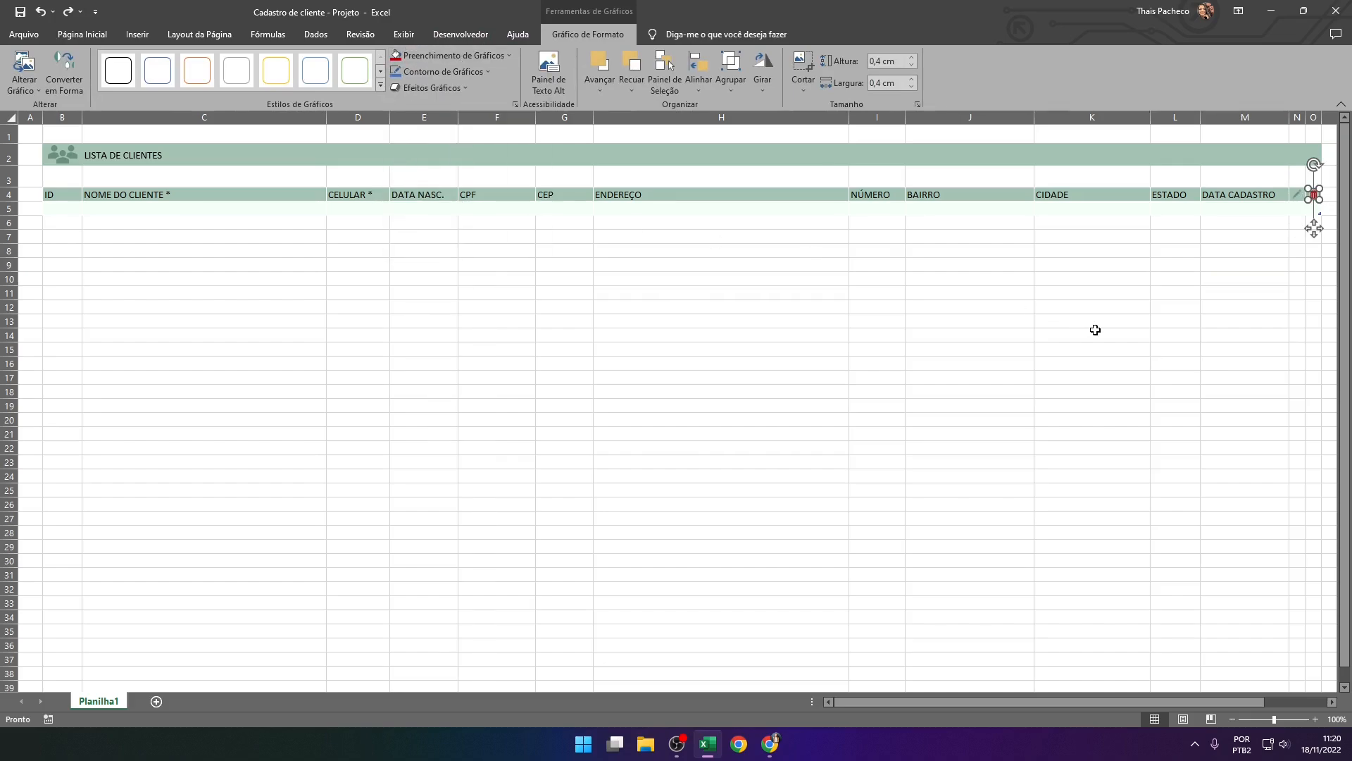
{"action": "left_click", "coordinate": [1093, 333]}
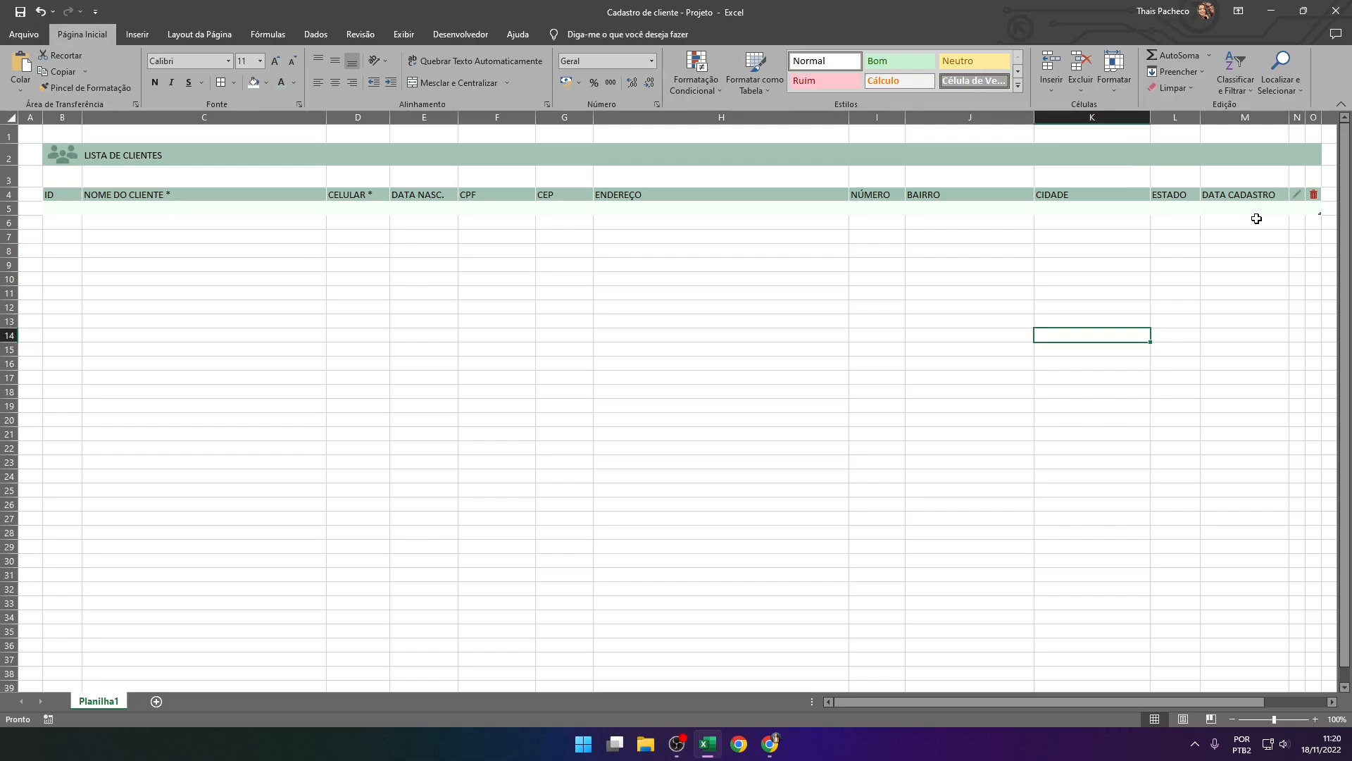
Show the formula bar and replace the pencil icon's default object name with a custom one
{"action": "left_click", "coordinate": [1297, 194]}
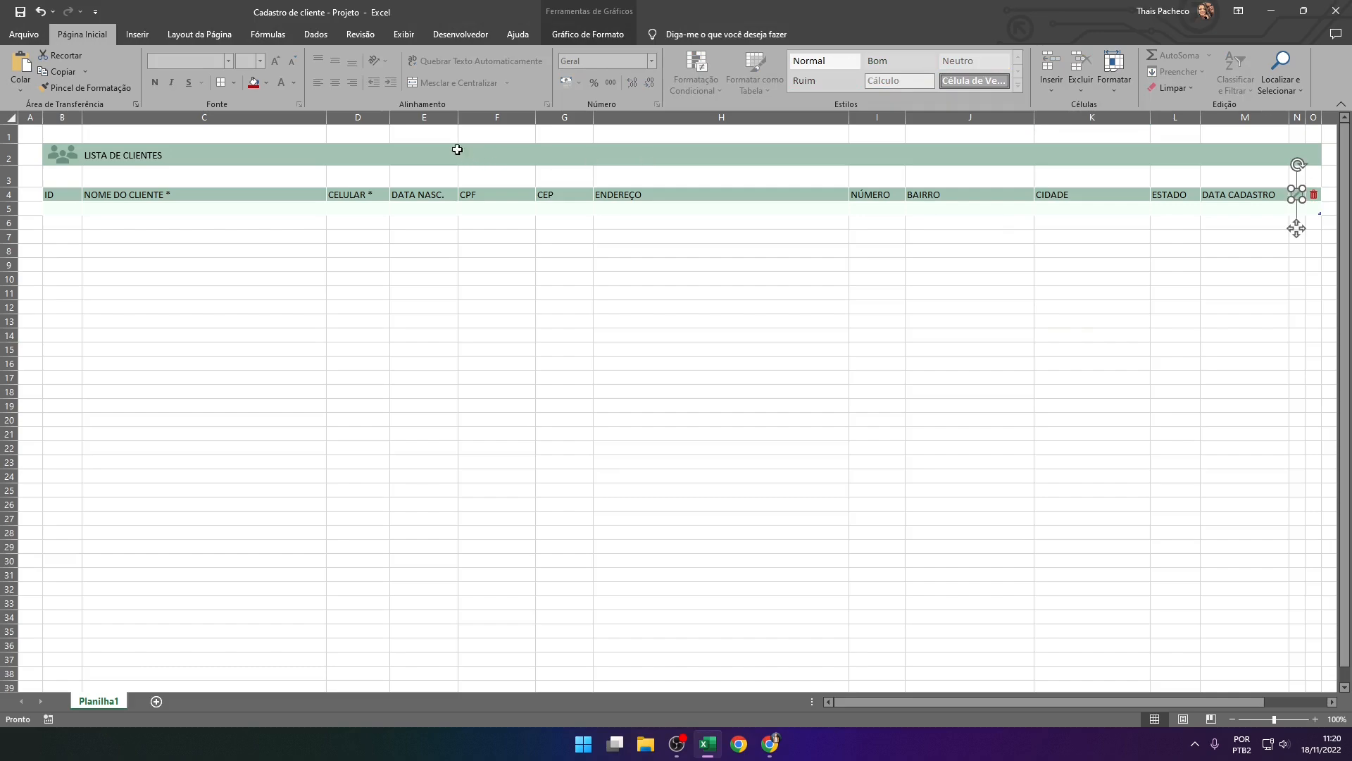
{"action": "left_click", "coordinate": [403, 34]}
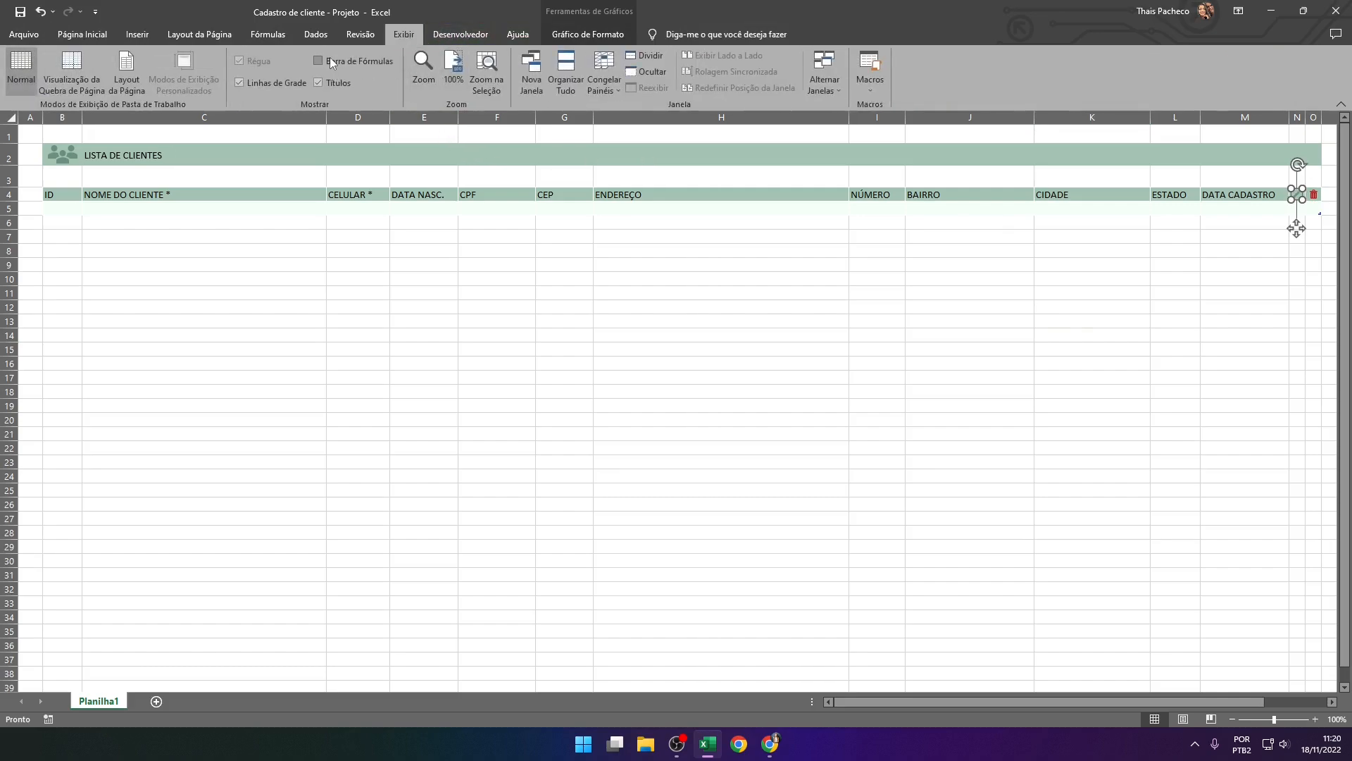
{"action": "left_click", "coordinate": [330, 59]}
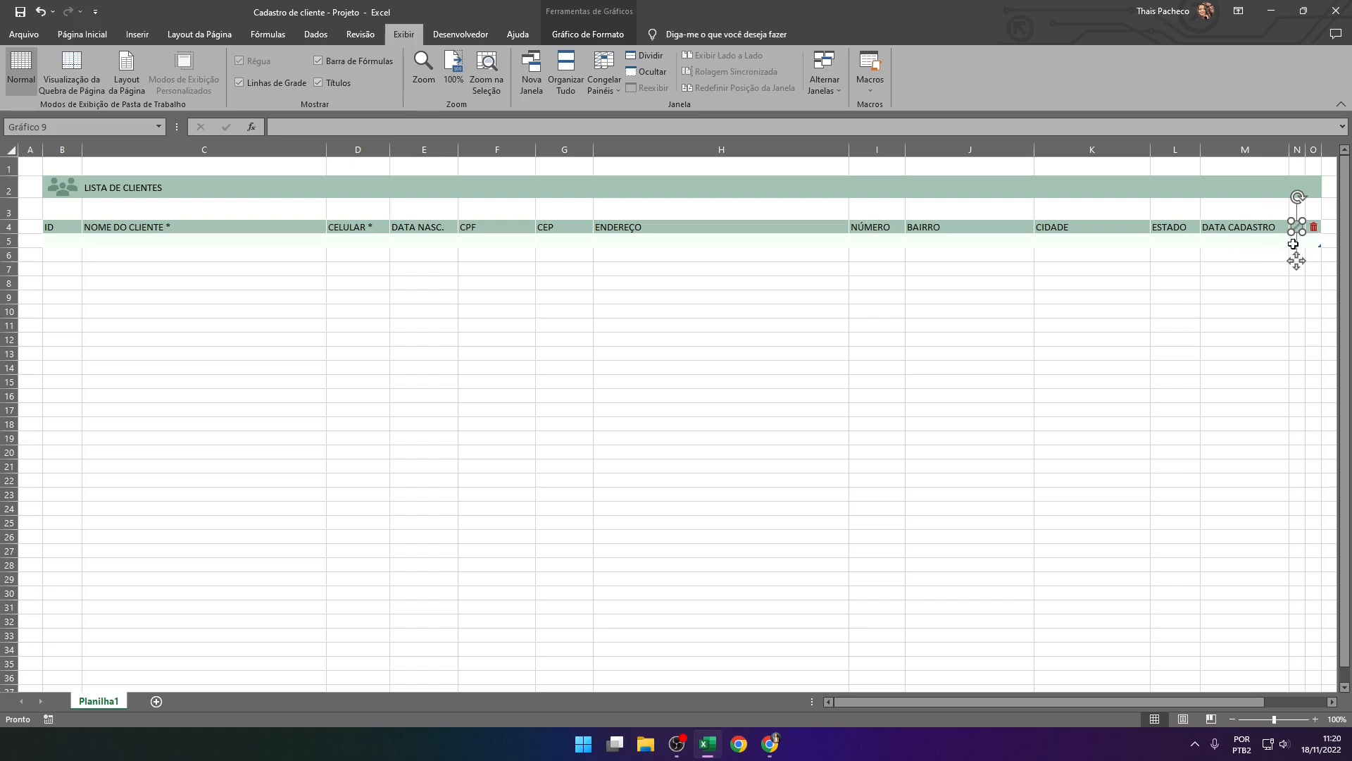
{"action": "left_click", "coordinate": [87, 127]}
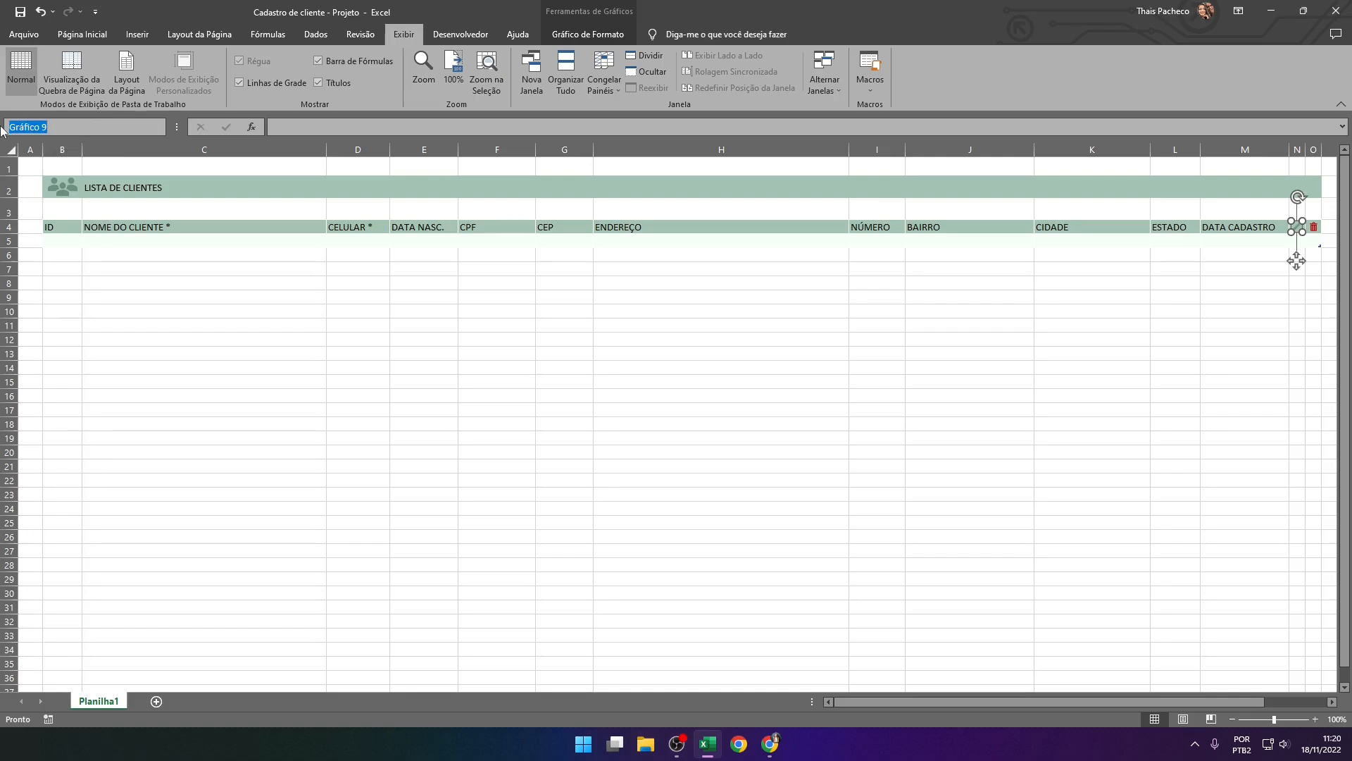
{"action": "key", "text": "BackSpace"}
{"action": "key", "text": "Return"}
{"action": "left_click", "coordinate": [1279, 271]}
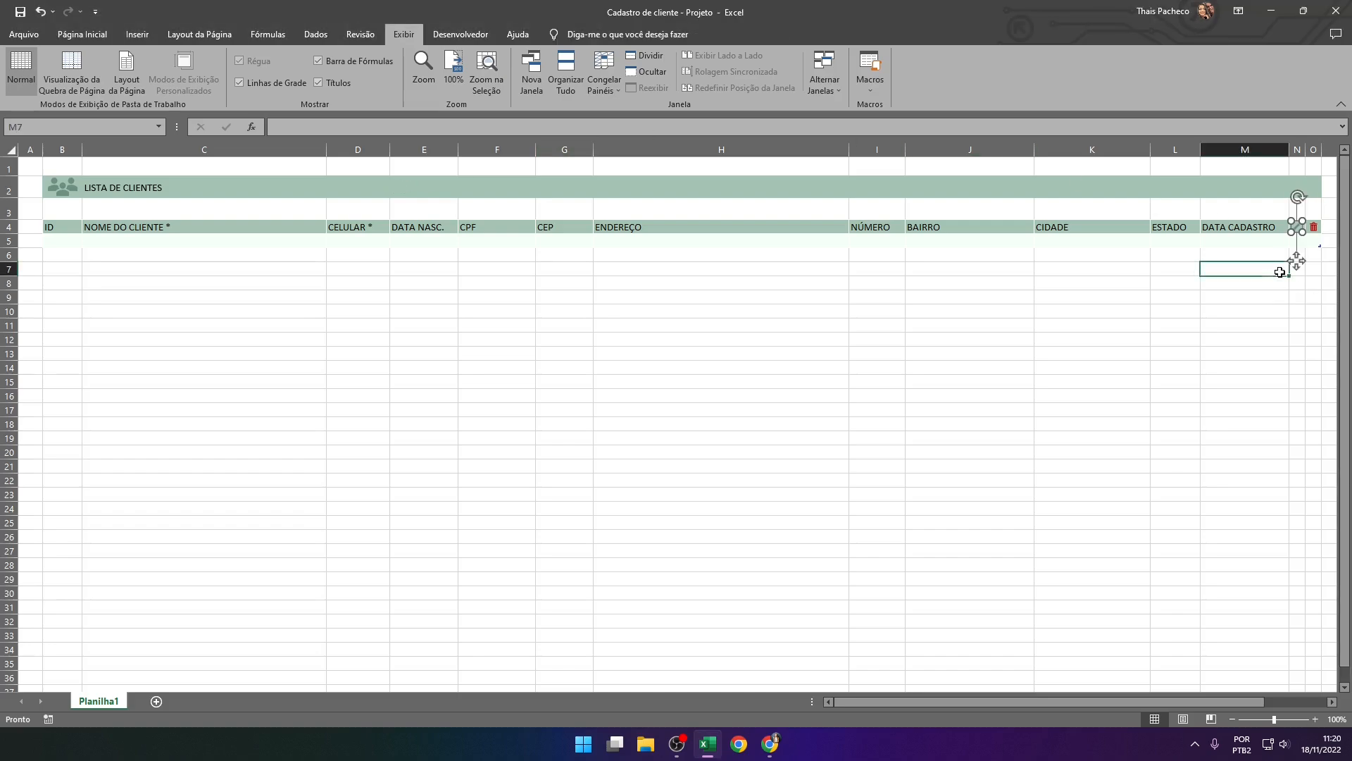
Rename the trash can icon as IcoExcluir and check the name by reselecting the icon
{"action": "left_click", "coordinate": [1315, 229]}
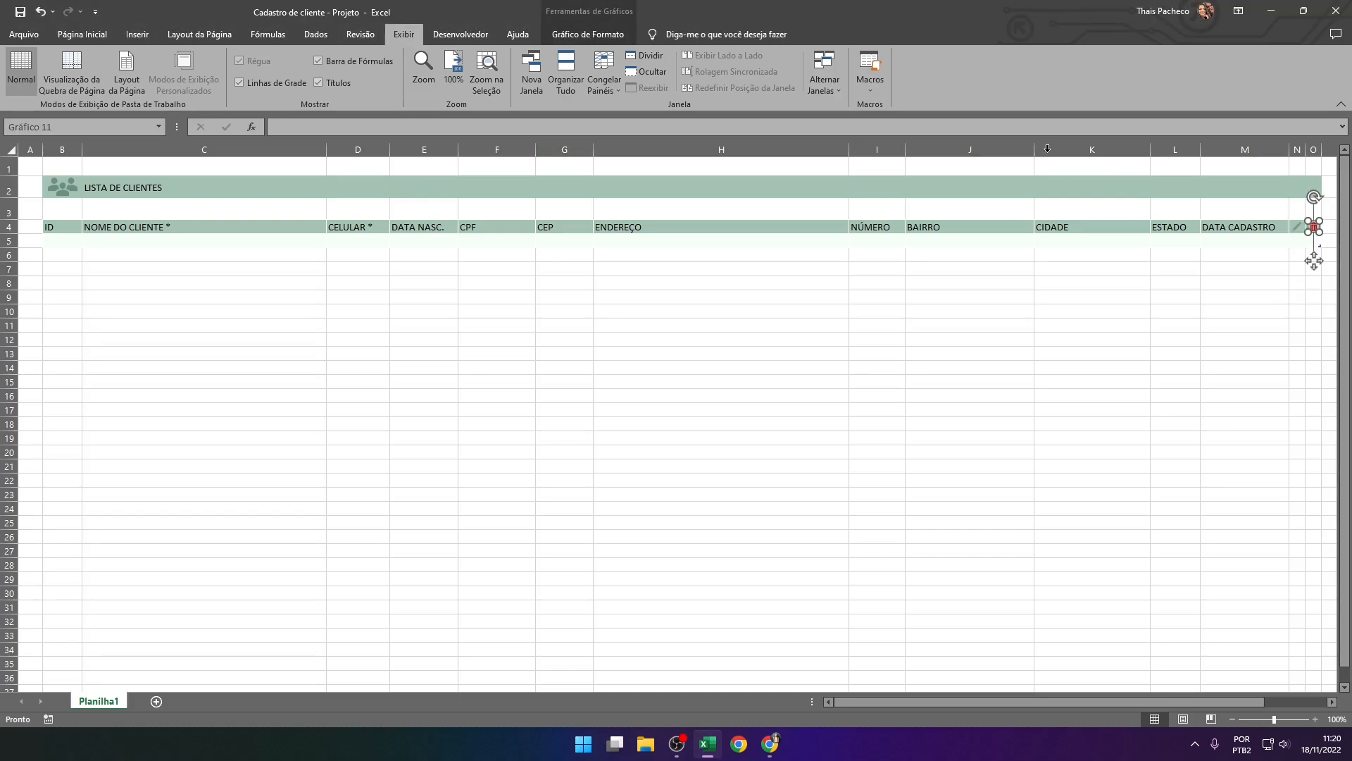
{"action": "left_click", "coordinate": [46, 129]}
{"action": "type", "text": "IcoExcluir"}
{"action": "key", "text": "Return"}
{"action": "left_click", "coordinate": [1295, 341]}
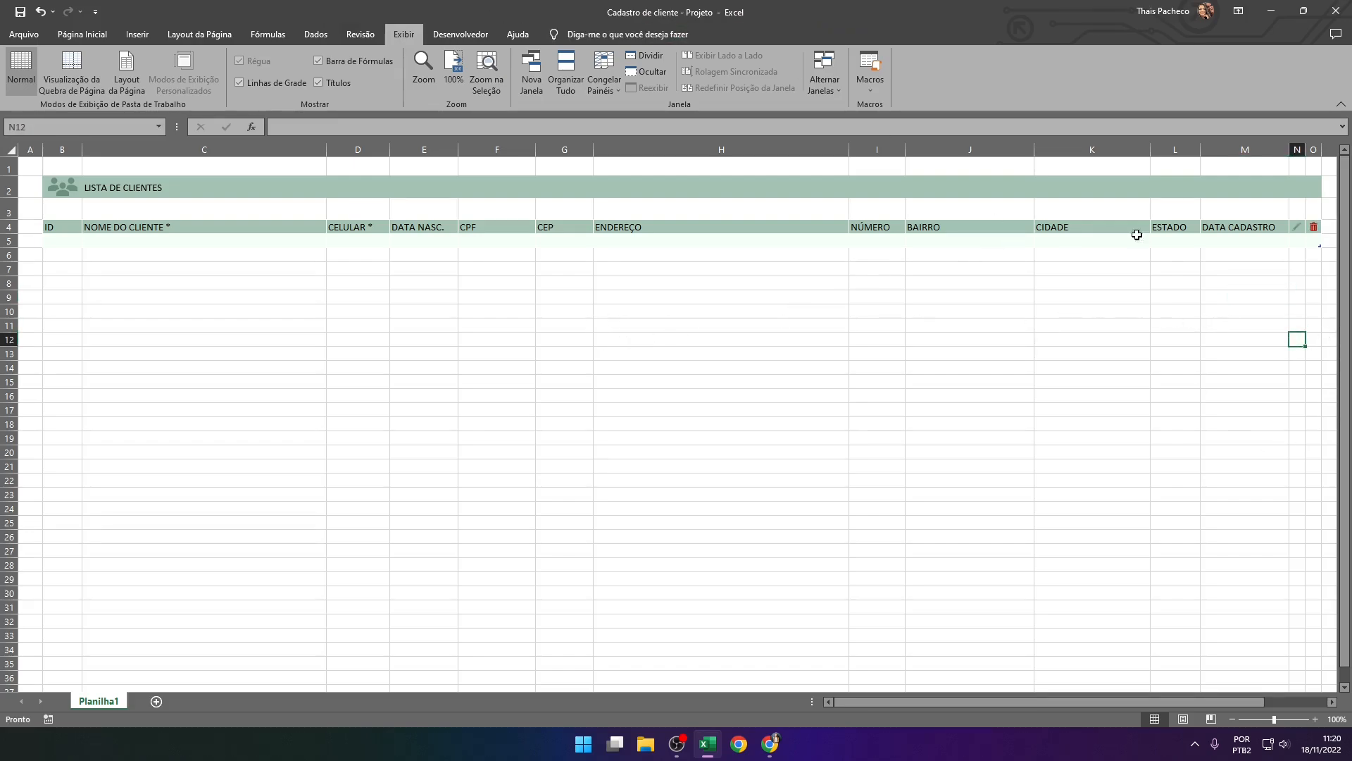
{"action": "left_click", "coordinate": [1300, 227], "text": "ctrl"}
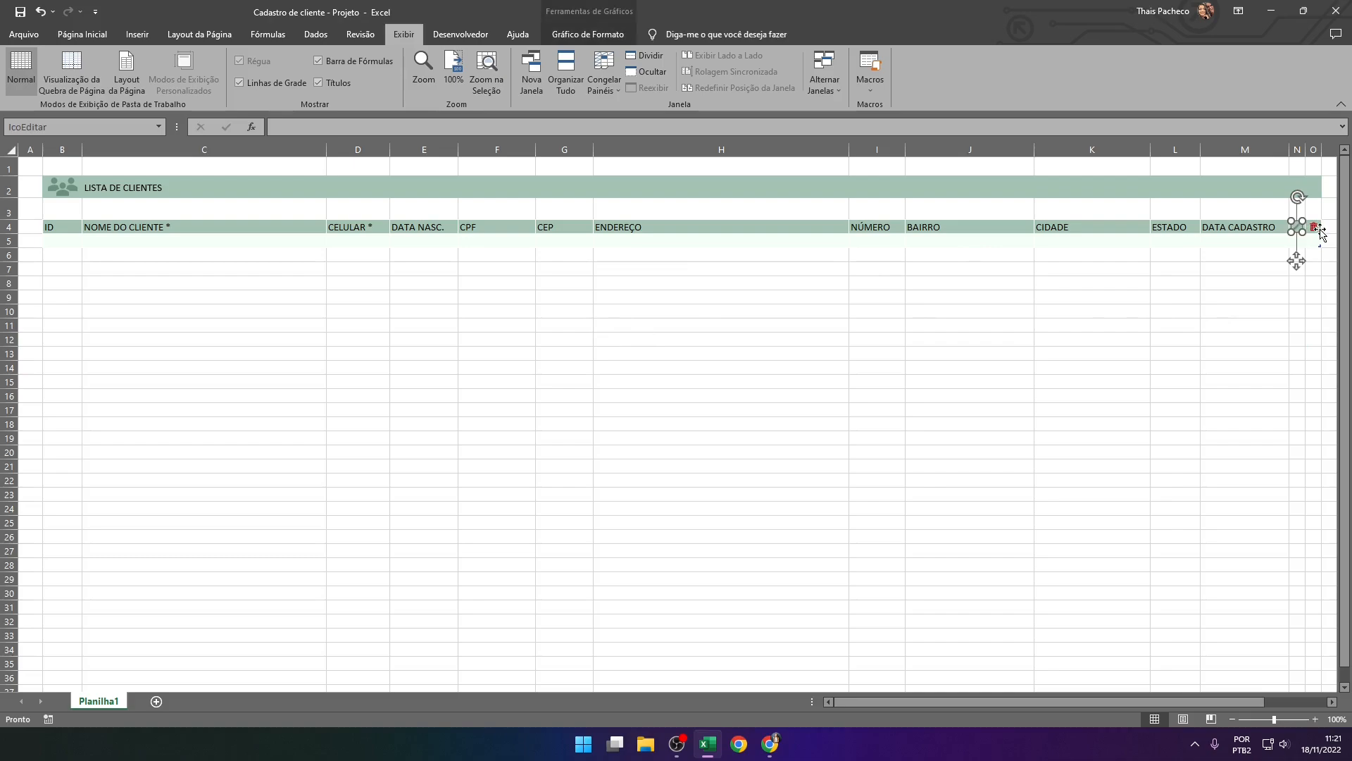
{"action": "left_click", "coordinate": [1177, 310]}
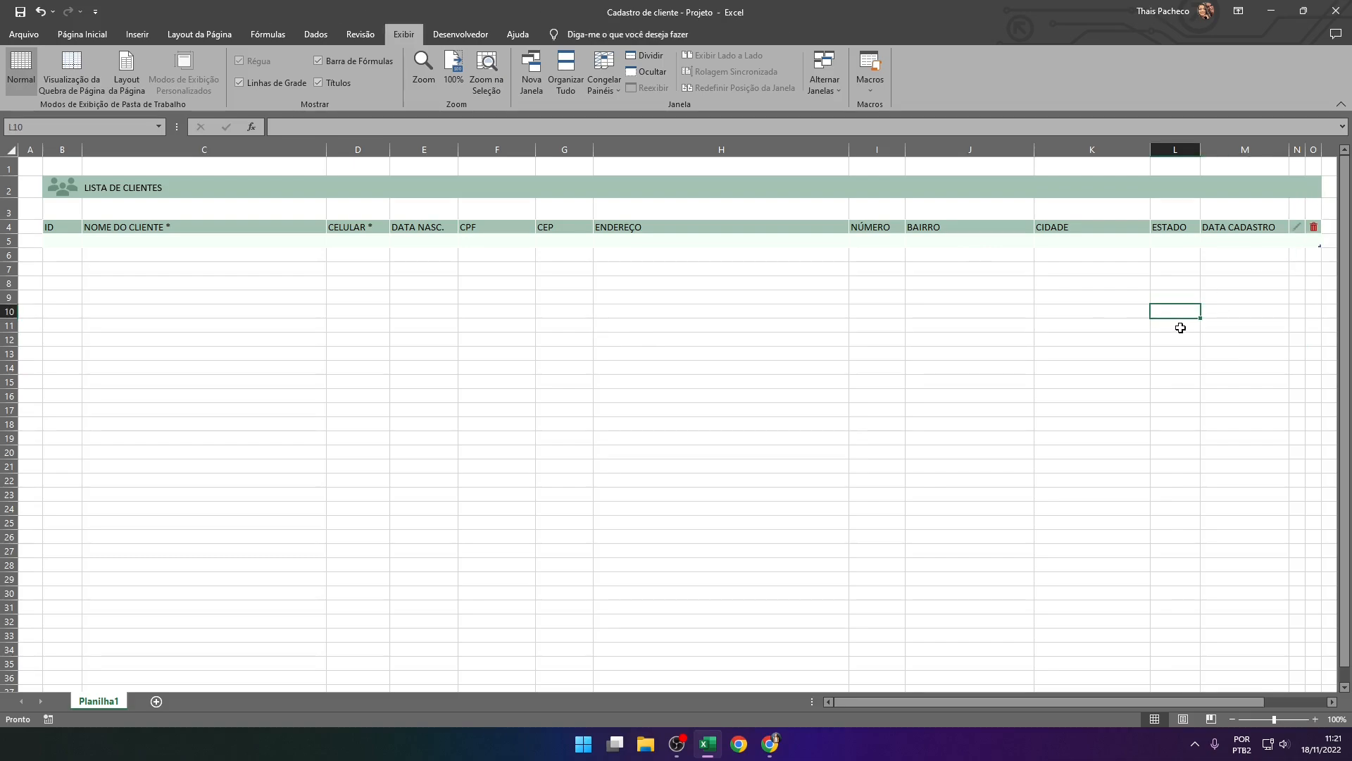
Draw a rounded rectangle about 1,48 cm high and 3,04 cm wide in column H around rows 13 to 15
{"action": "left_click", "coordinate": [89, 35]}
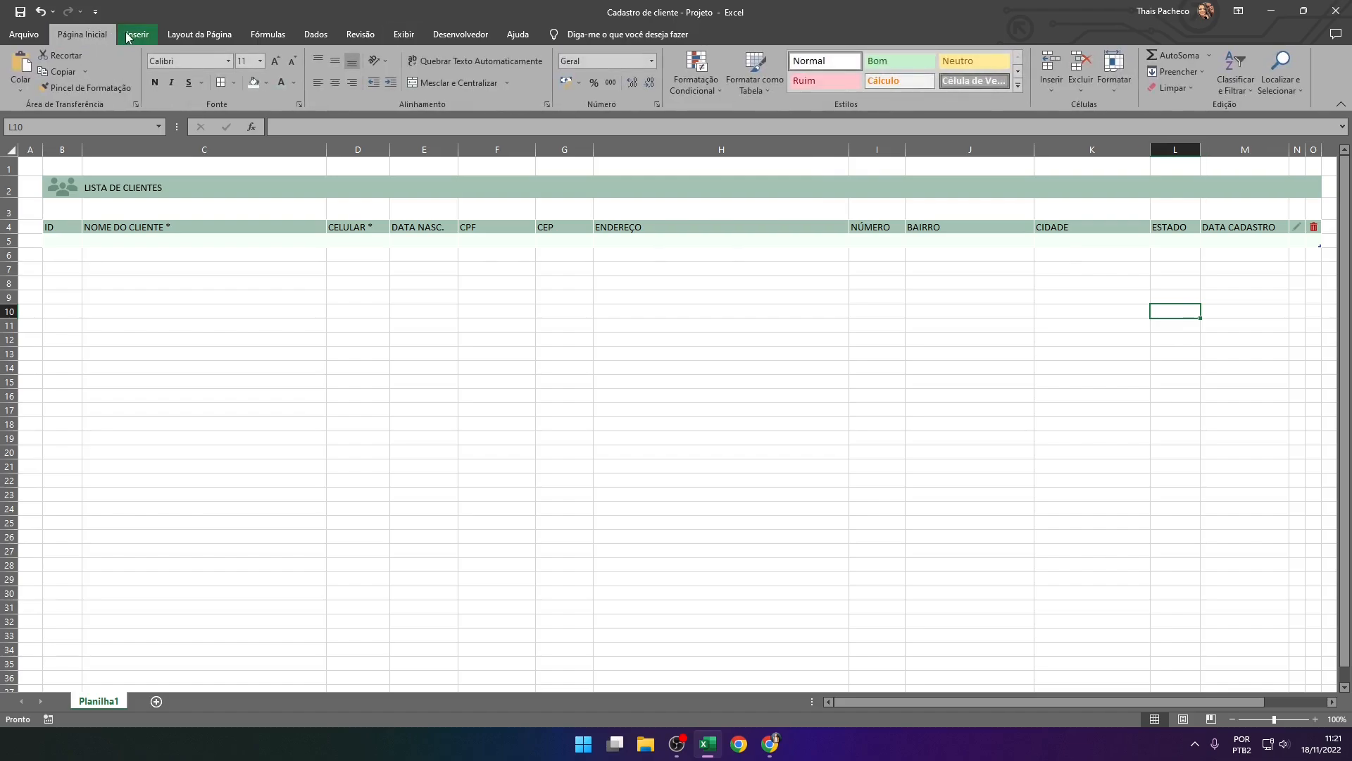
{"action": "left_click", "coordinate": [139, 36]}
{"action": "left_click", "coordinate": [240, 56]}
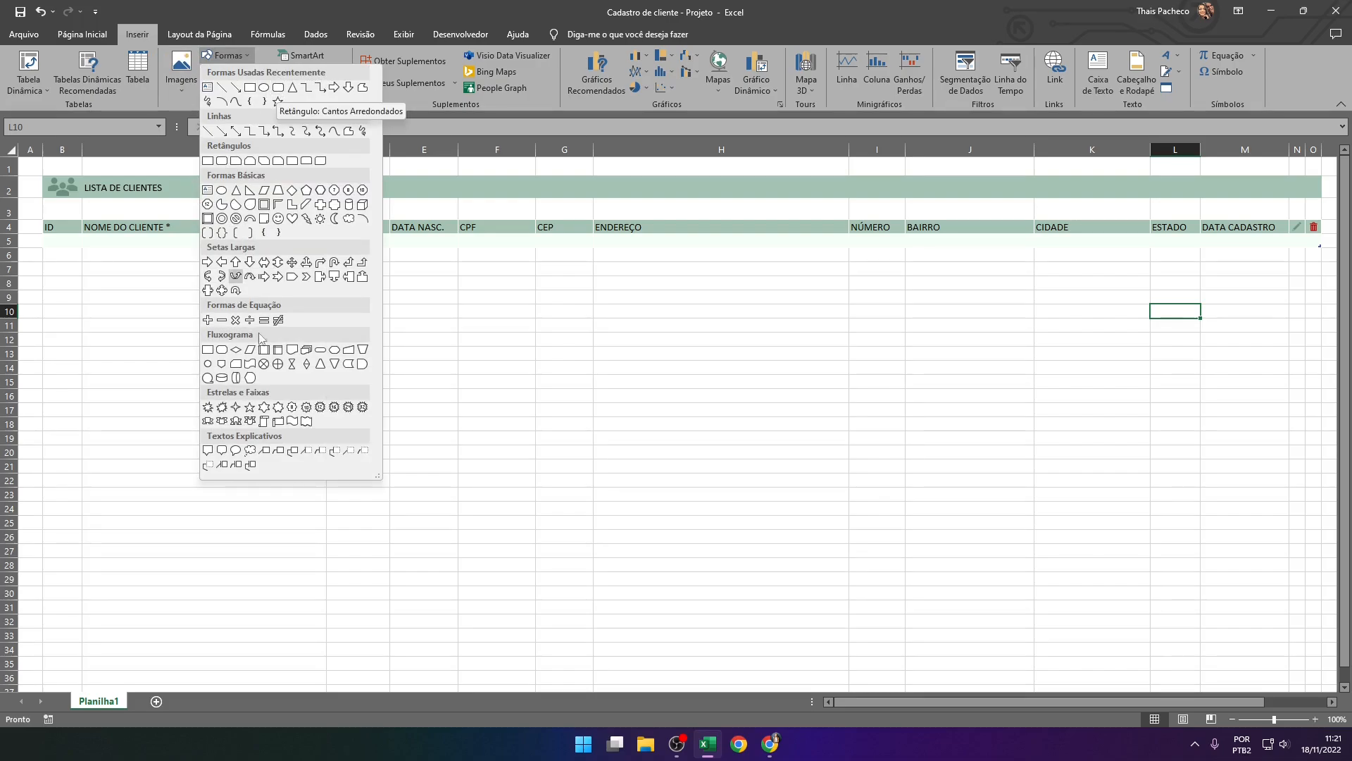
{"action": "left_click", "coordinate": [278, 89]}
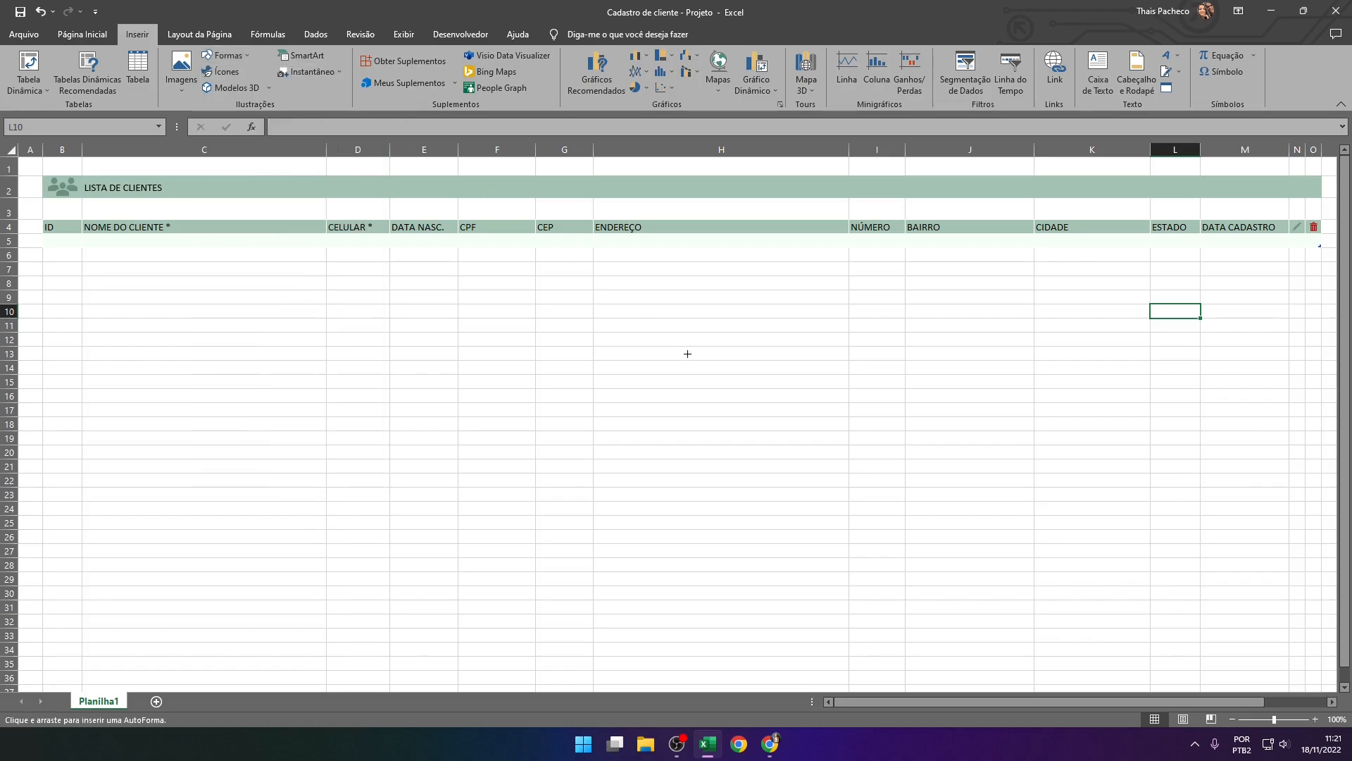
{"action": "left_click_drag", "start_coordinate": [627, 344], "coordinate": [709, 385]}
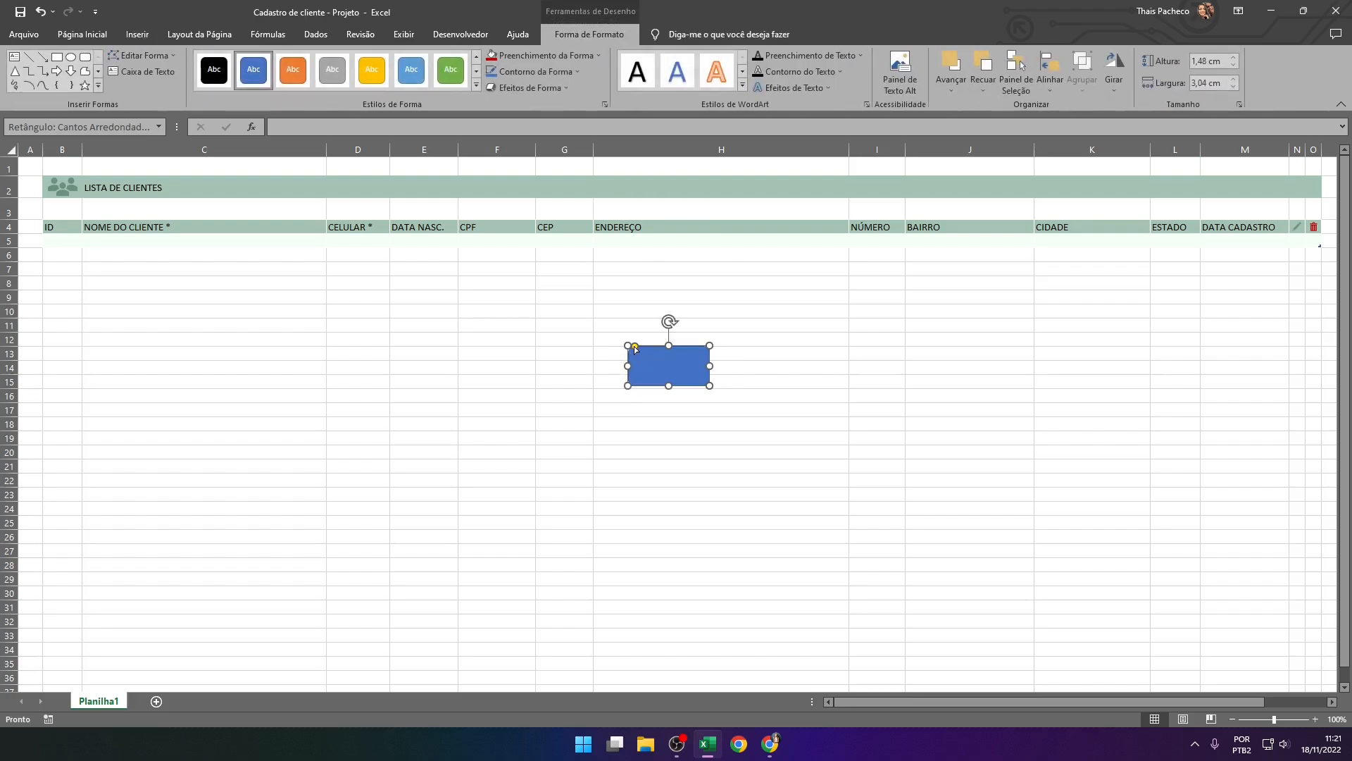
Make the corners of the blue rounded rectangle slightly rounder
{"action": "left_click_drag", "start_coordinate": [635, 347], "coordinate": [632, 352]}
{"action": "key", "text": "Escape"}
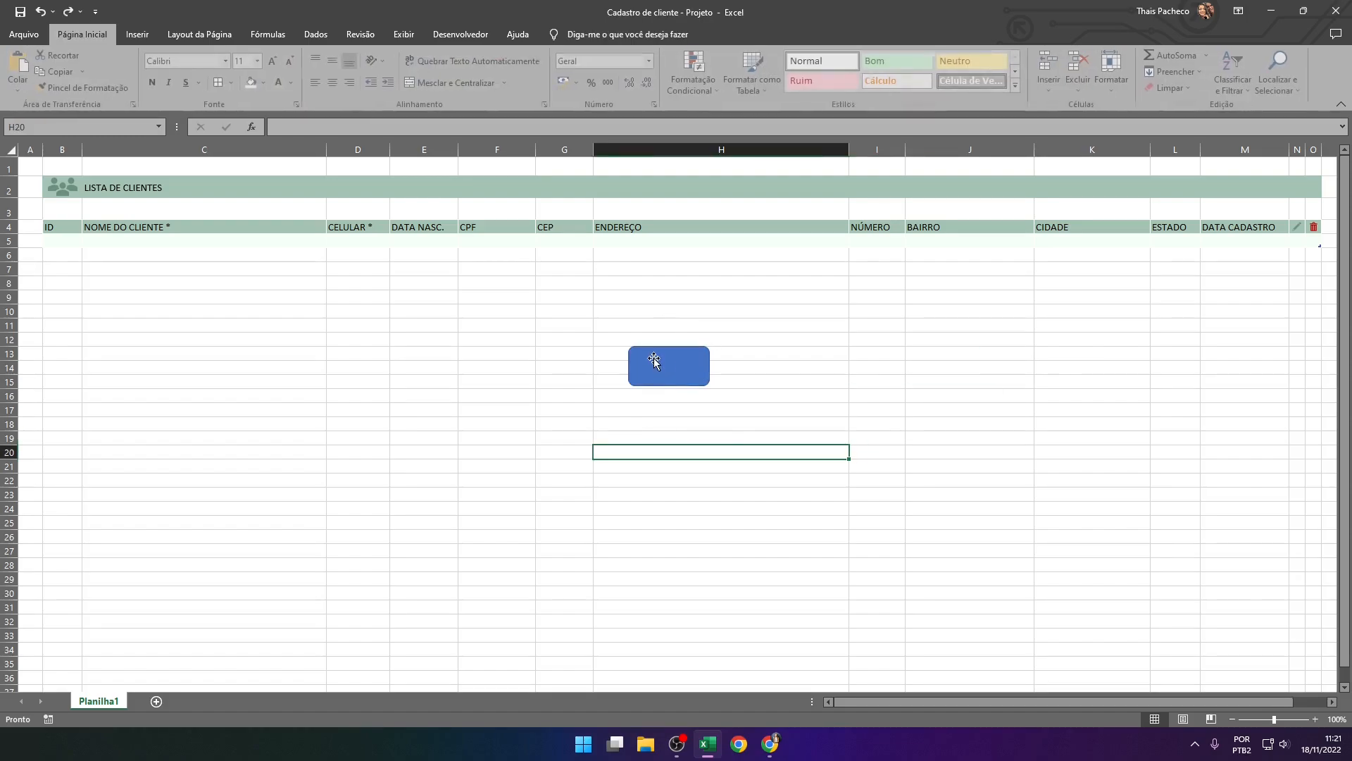
{"action": "left_click", "coordinate": [689, 377]}
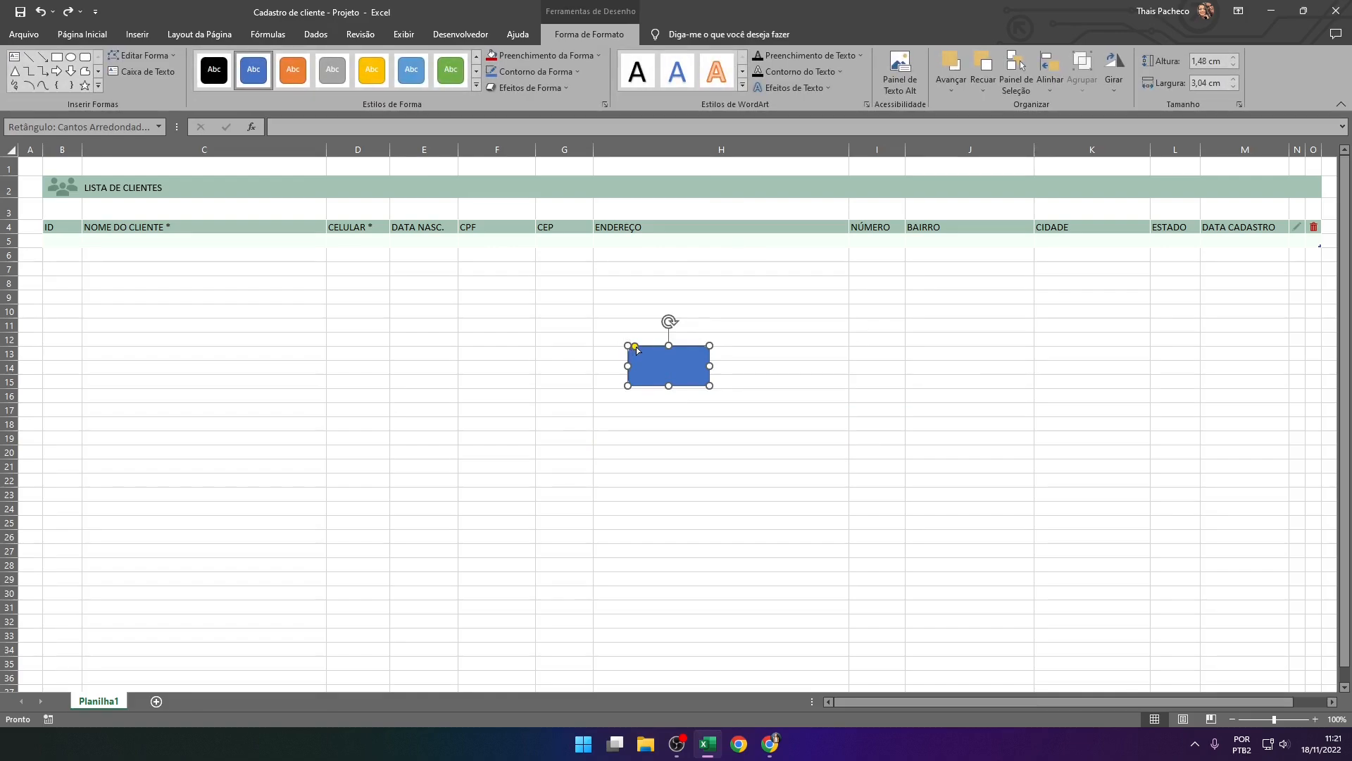
{"action": "mouse_move", "coordinate": [637, 350]}
{"action": "left_mouse_down"}
{"action": "mouse_move", "coordinate": [655, 350]}
{"action": "mouse_move", "coordinate": [639, 351]}
{"action": "left_mouse_up"}
{"action": "left_click", "coordinate": [667, 486]}
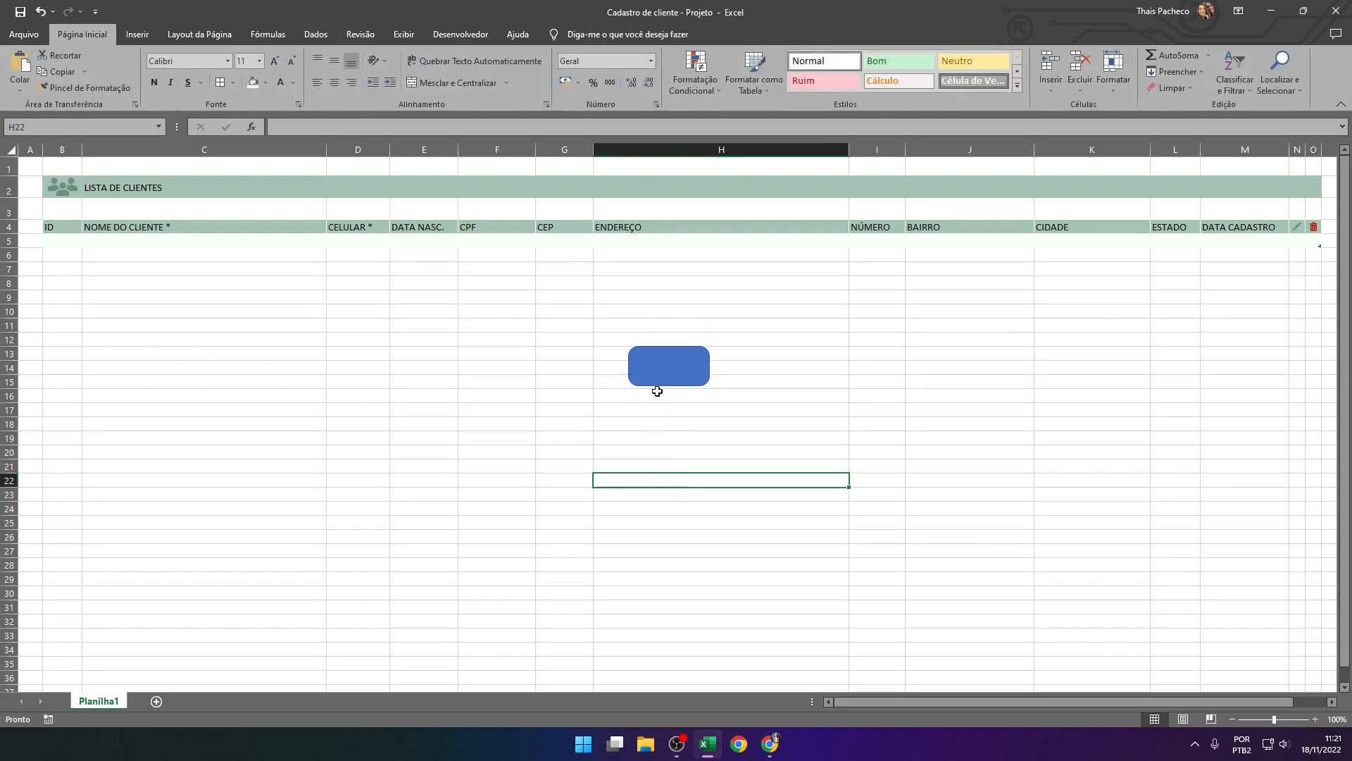
Fill the blue rounded rectangle with RGB 204, 227, 222, checking the values against the Coolors palette in the browser
{"action": "left_click", "coordinate": [653, 380]}
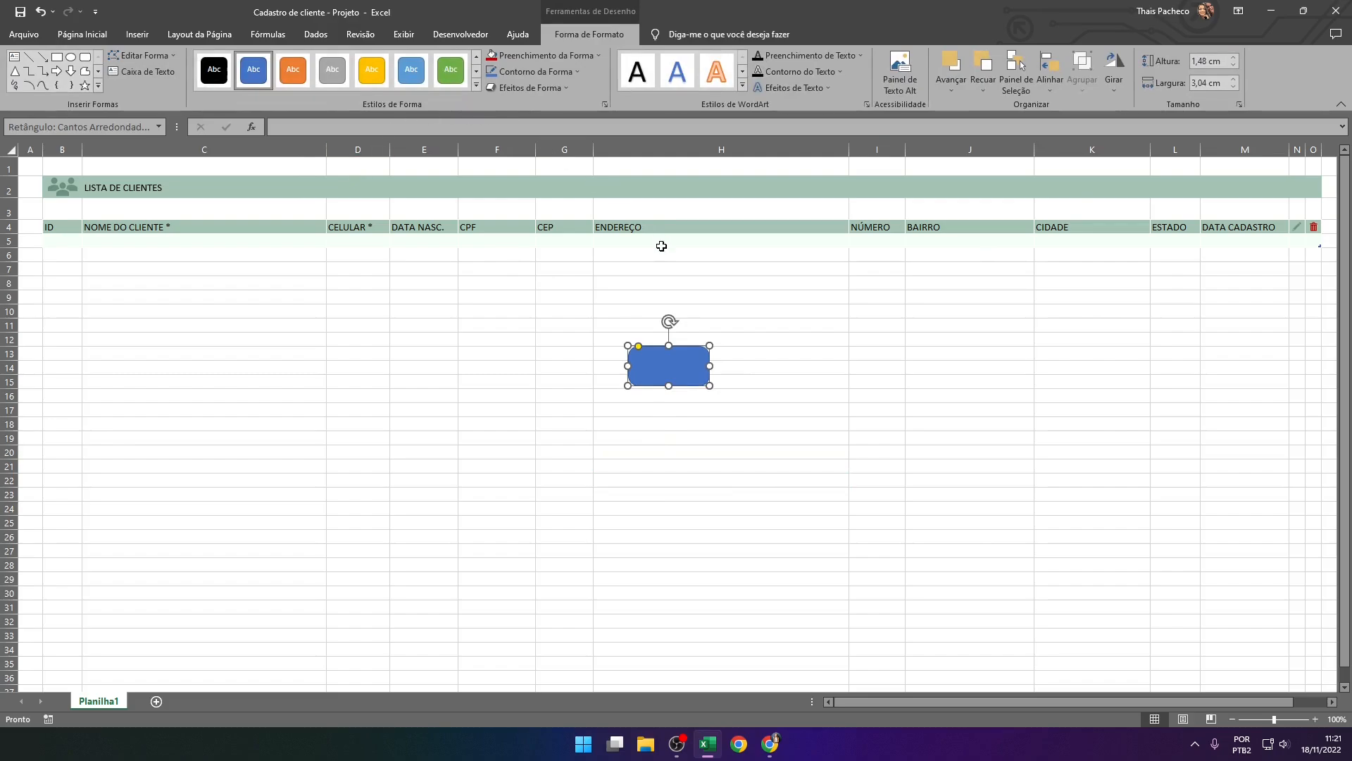
{"action": "left_click", "coordinate": [769, 753]}
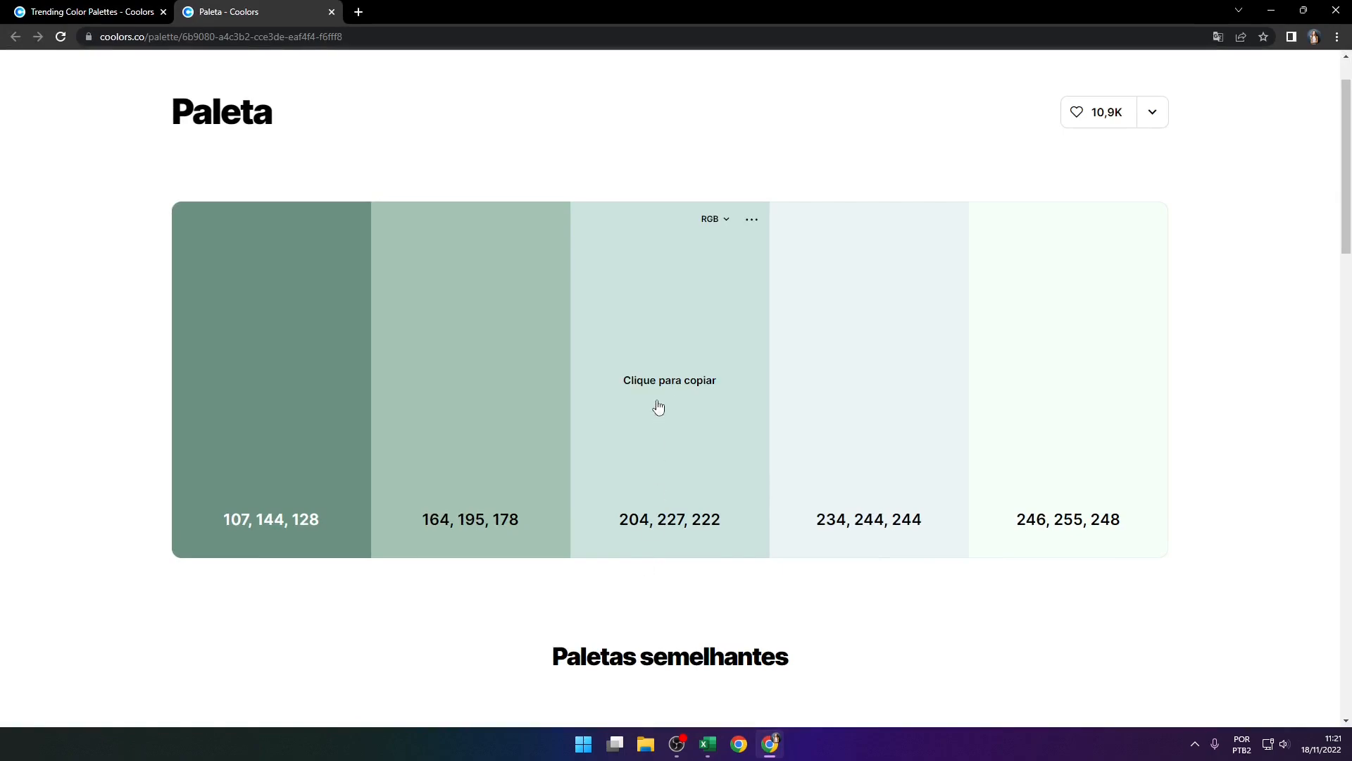
{"action": "left_click", "coordinate": [770, 744]}
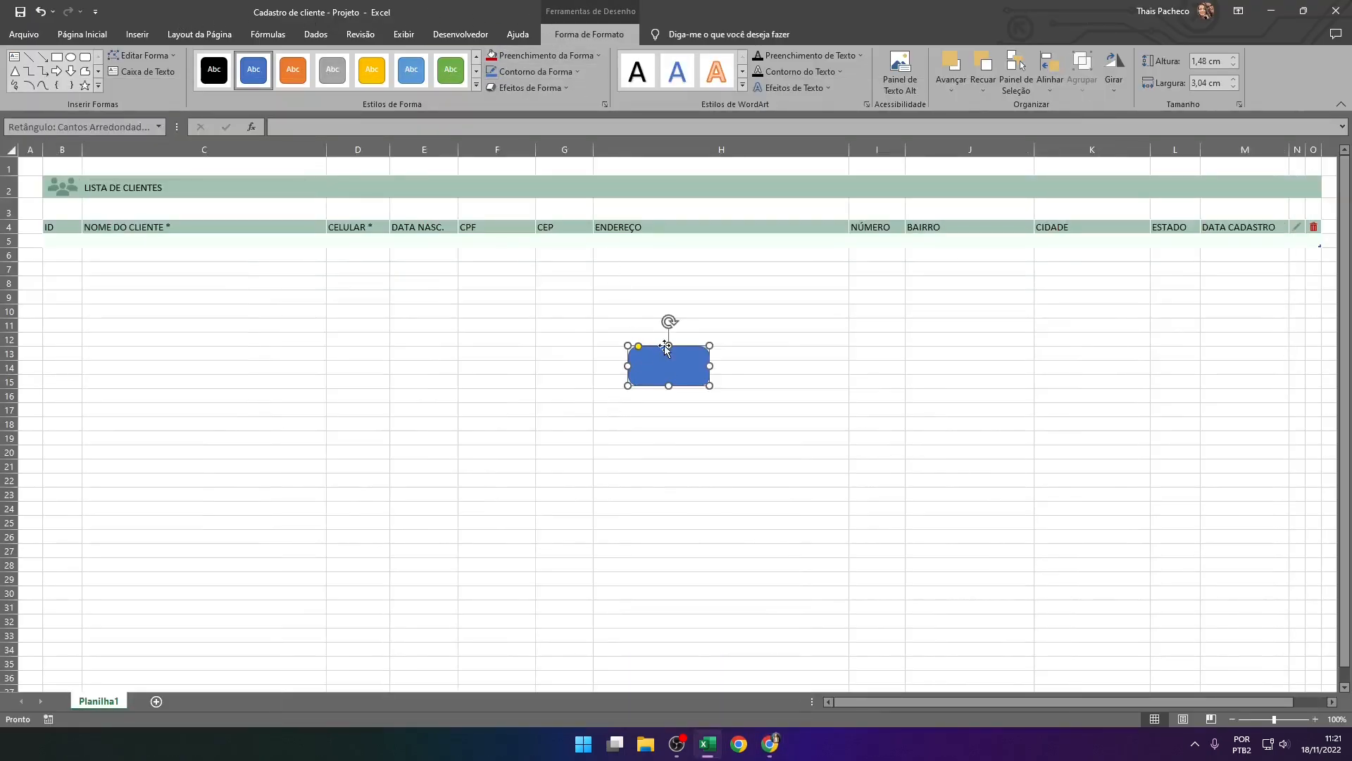
{"action": "left_click", "coordinate": [524, 51]}
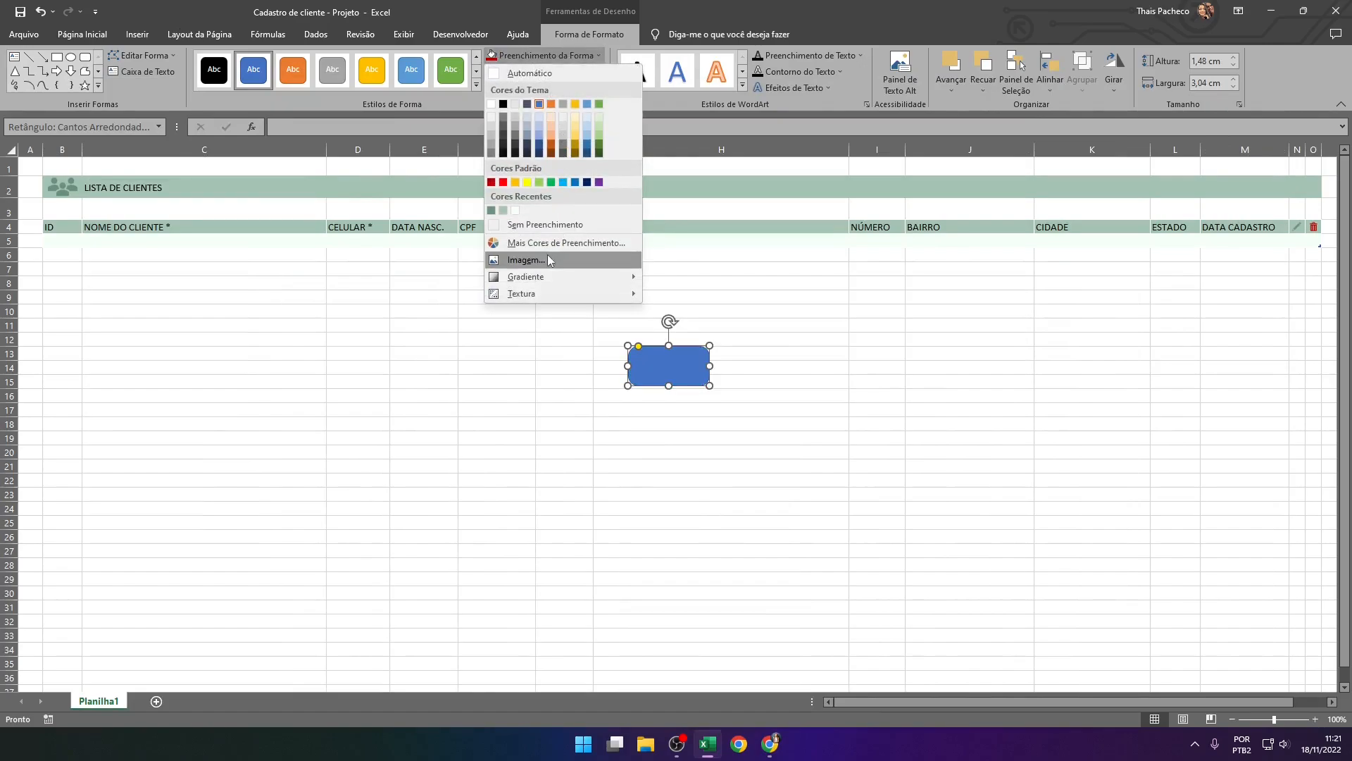
{"action": "left_click", "coordinate": [564, 243]}
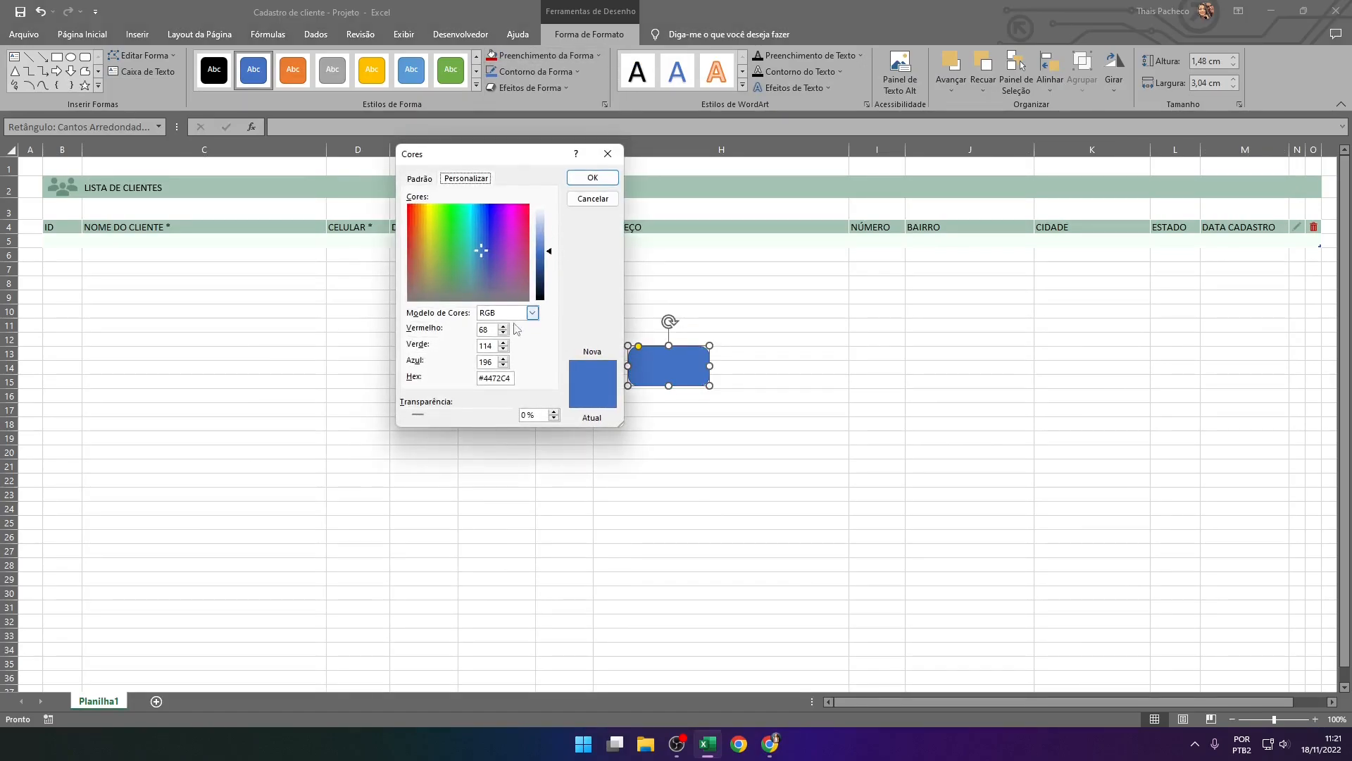
{"action": "type", "text": "204"}
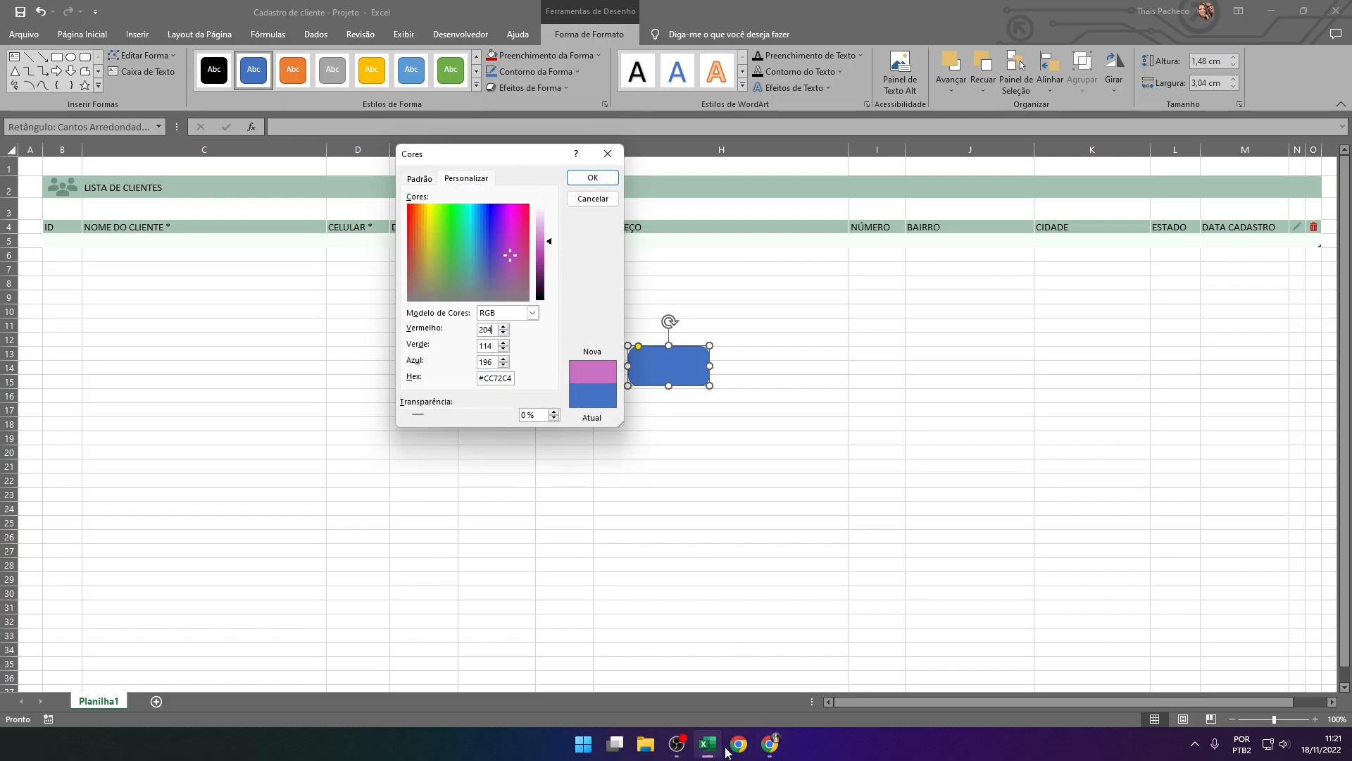
{"action": "left_click", "coordinate": [772, 747]}
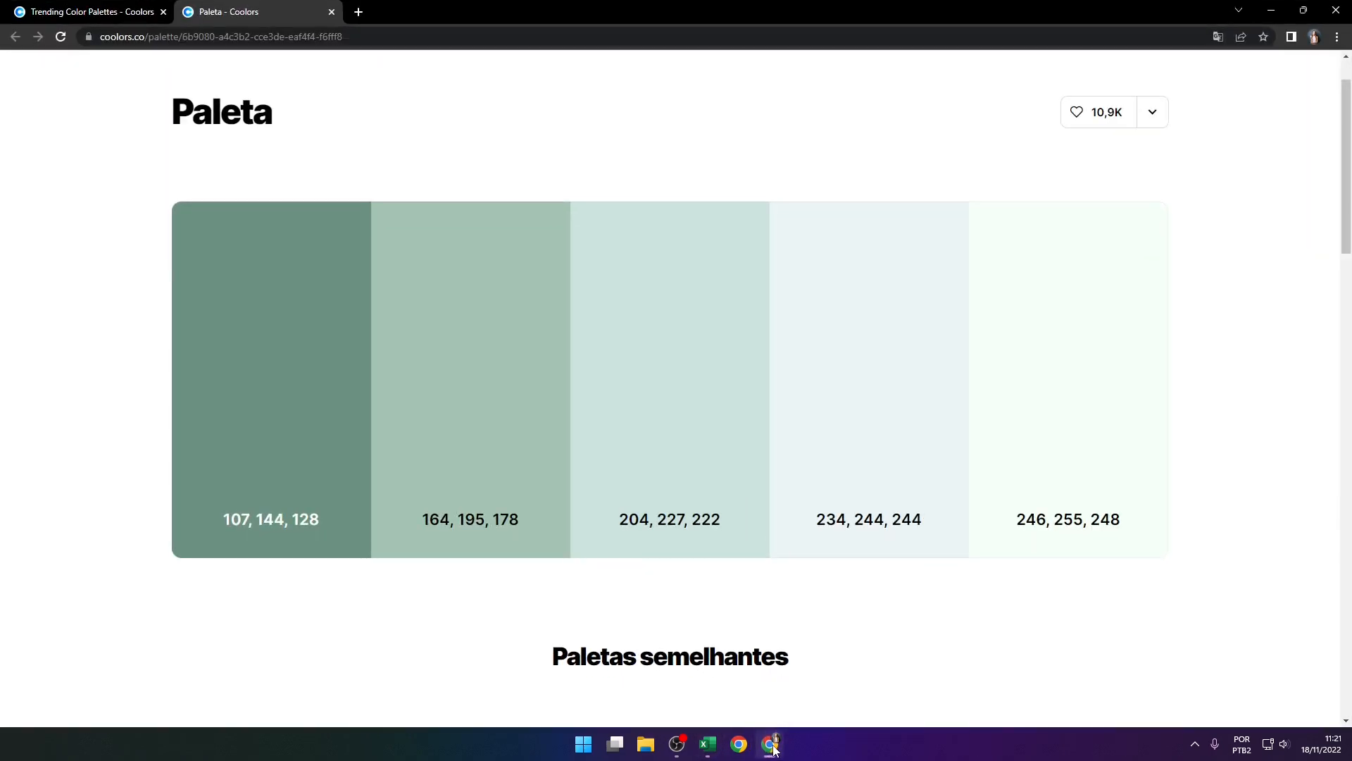
{"action": "left_click", "coordinate": [772, 746]}
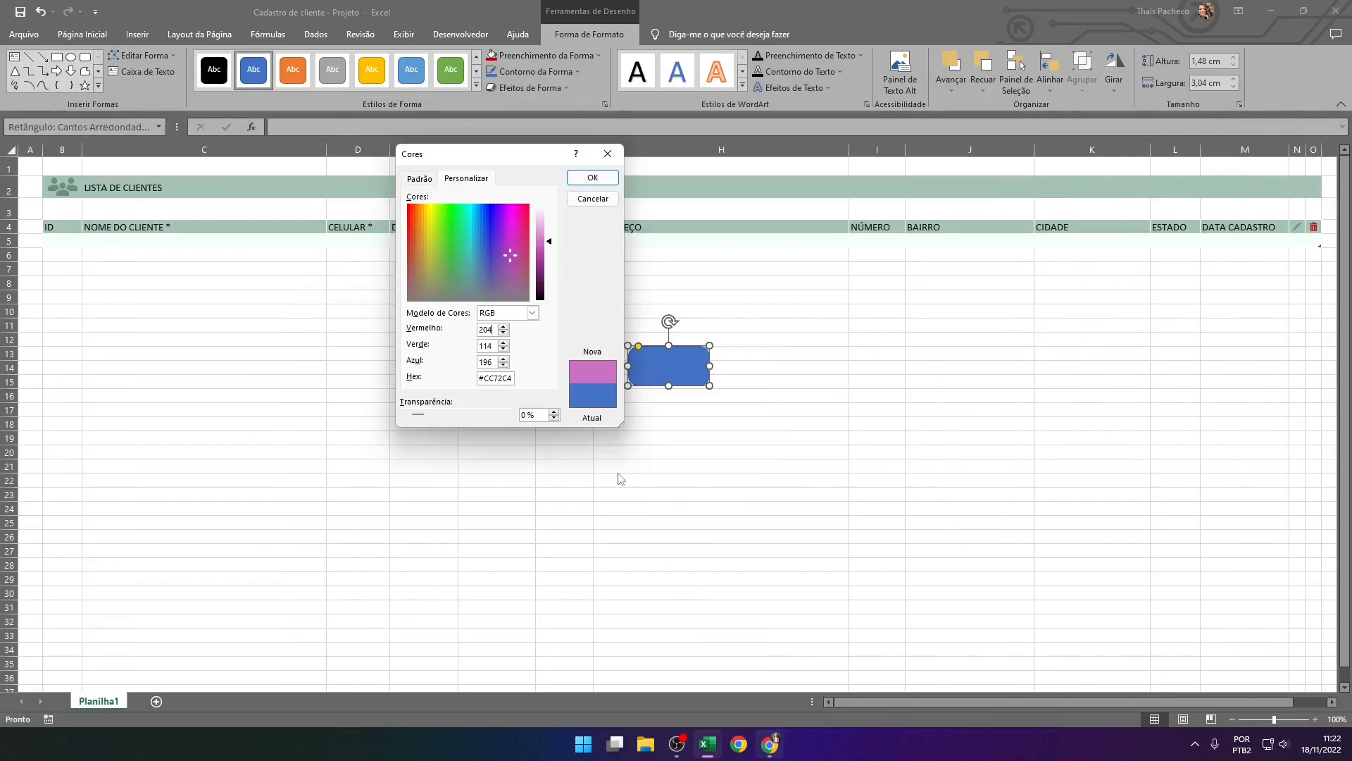
{"action": "double_click", "coordinate": [494, 346]}
{"action": "type", "text": "227"}
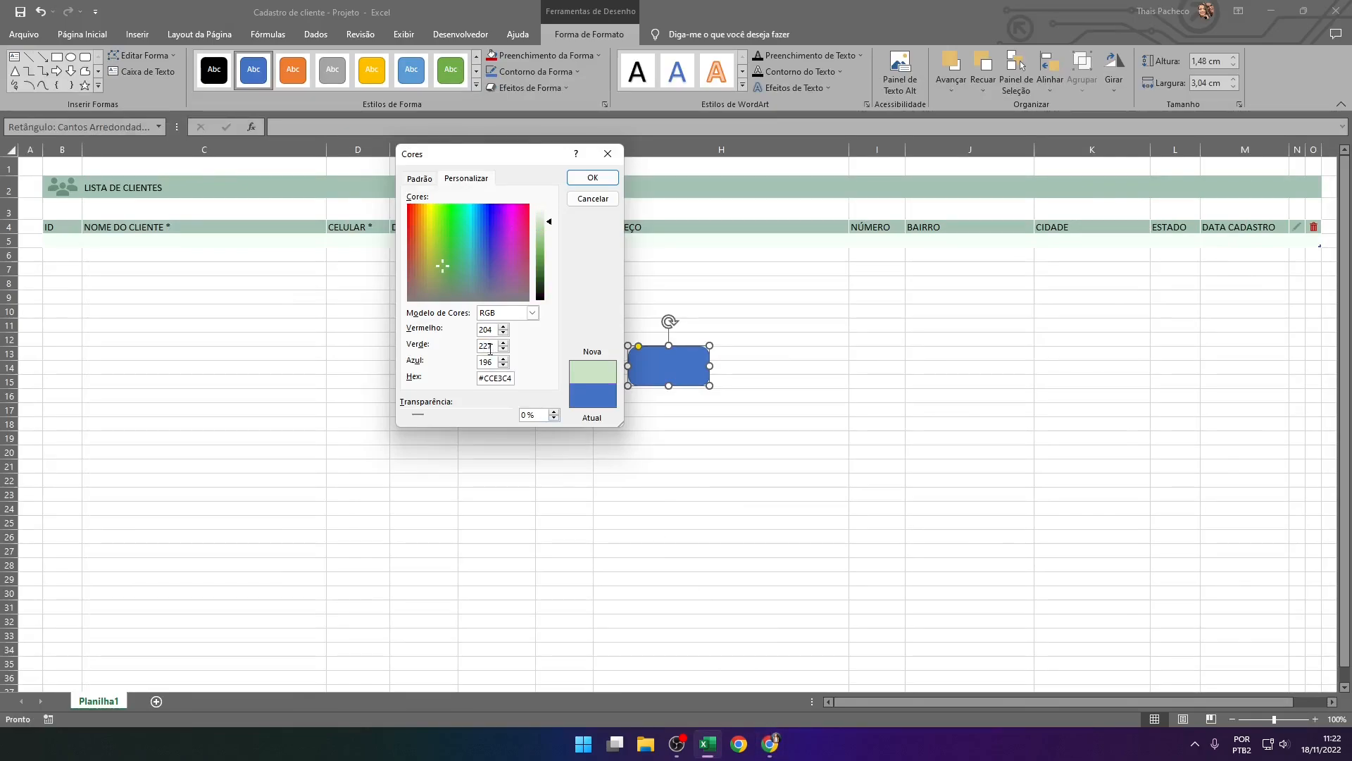
{"action": "double_click", "coordinate": [496, 361]}
{"action": "type", "text": "222"}
{"action": "left_click", "coordinate": [592, 177]}
Remove the outline from the light green rounded rectangle
{"action": "left_click", "coordinate": [658, 435]}
{"action": "left_click", "coordinate": [670, 373]}
{"action": "left_click", "coordinate": [589, 34]}
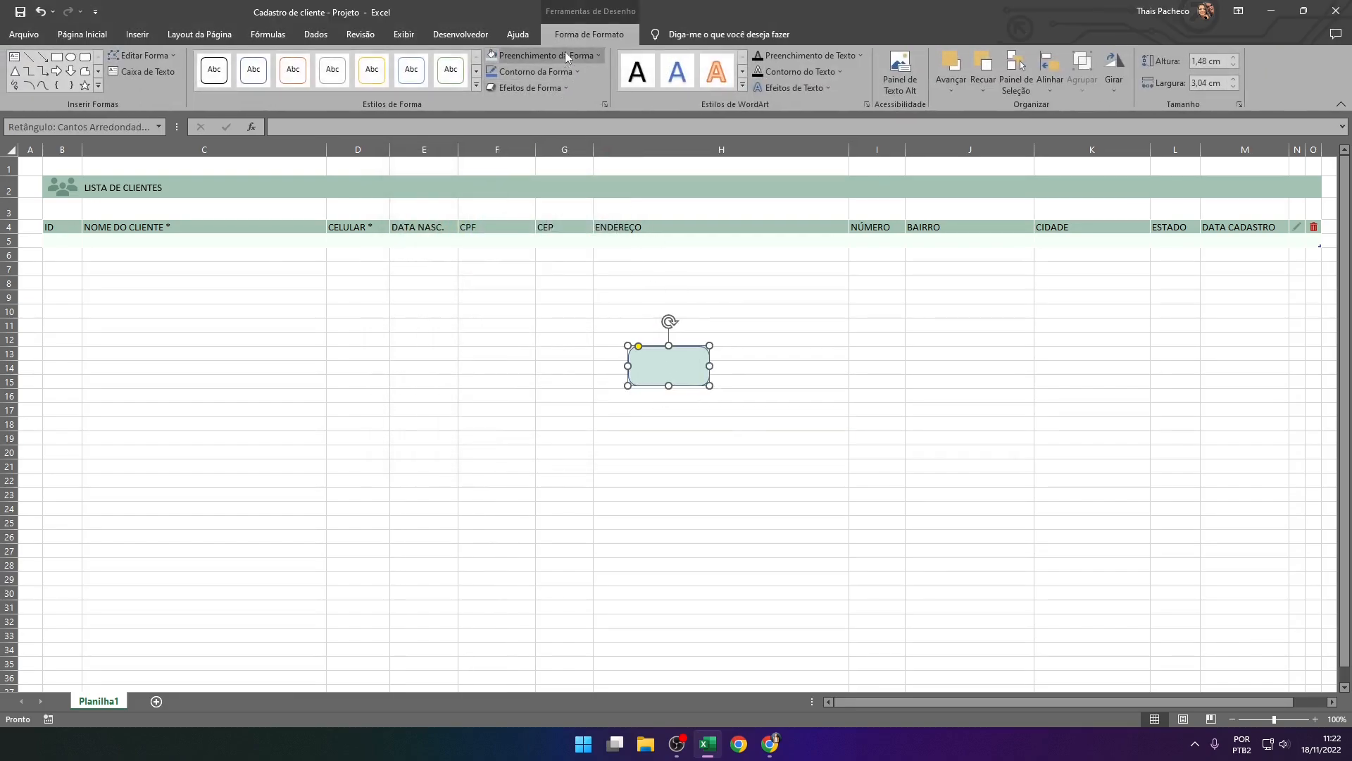
{"action": "left_click", "coordinate": [546, 71]}
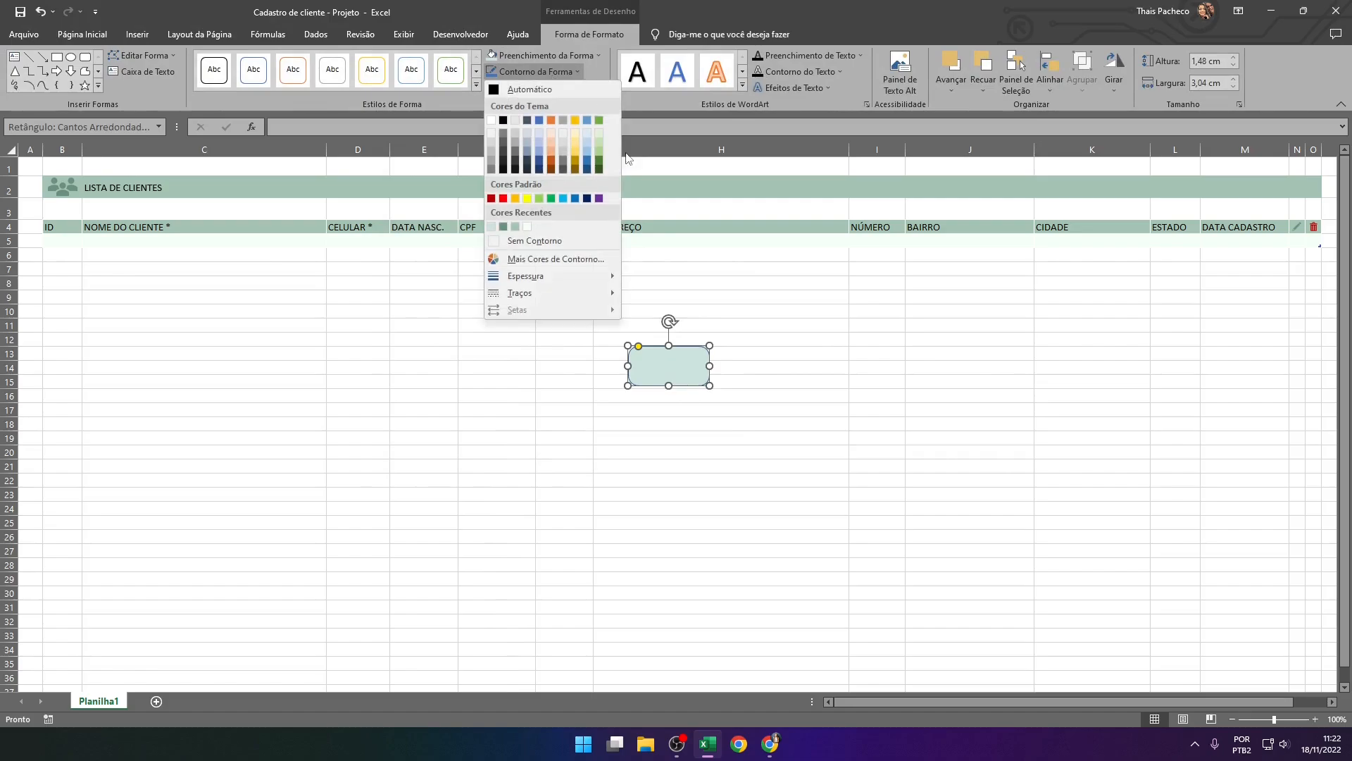
{"action": "left_click", "coordinate": [570, 241]}
Move the rounded rectangle to the far end of the LISTA DE CLIENTES band, over columns M to O
{"action": "left_click_drag", "start_coordinate": [645, 366], "coordinate": [1264, 190]}
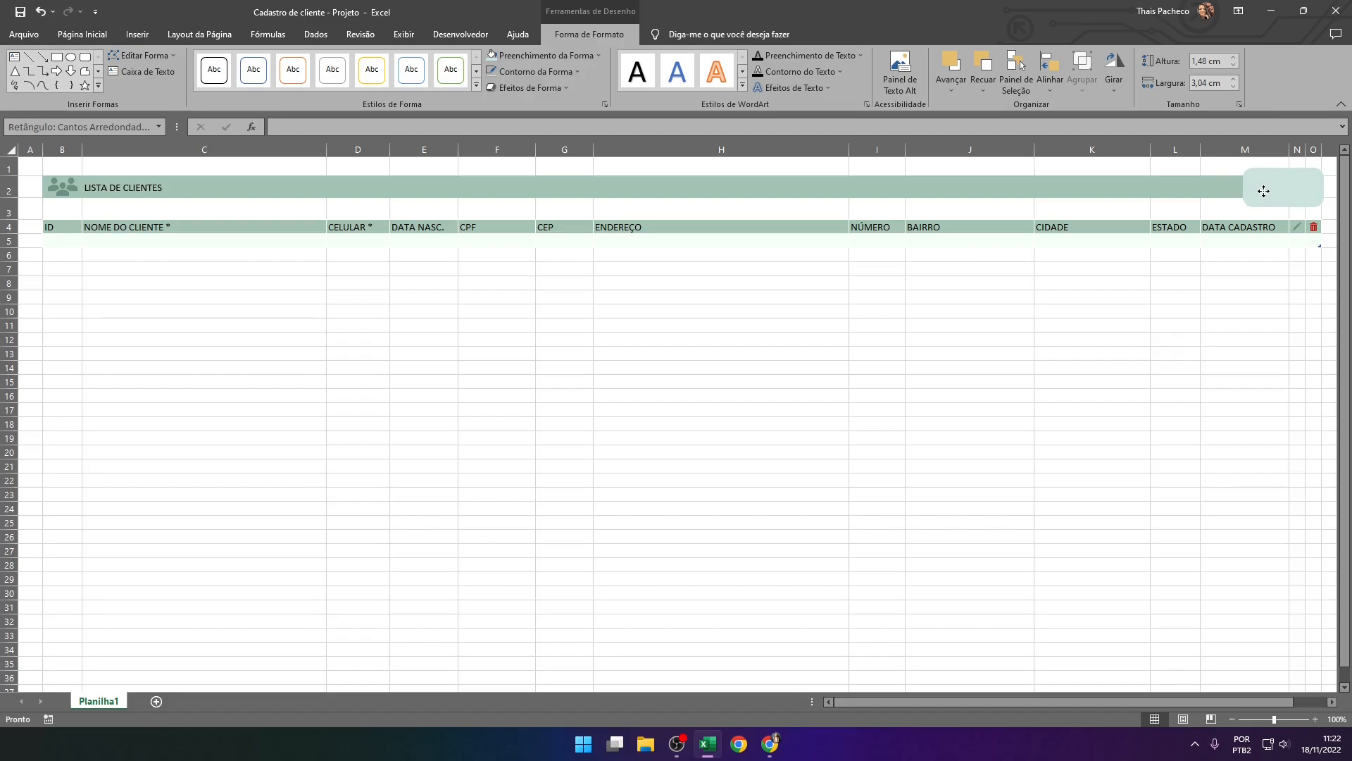
{"action": "left_click_drag", "start_coordinate": [1264, 191], "coordinate": [1264, 190]}
{"action": "left_click", "coordinate": [1111, 341]}
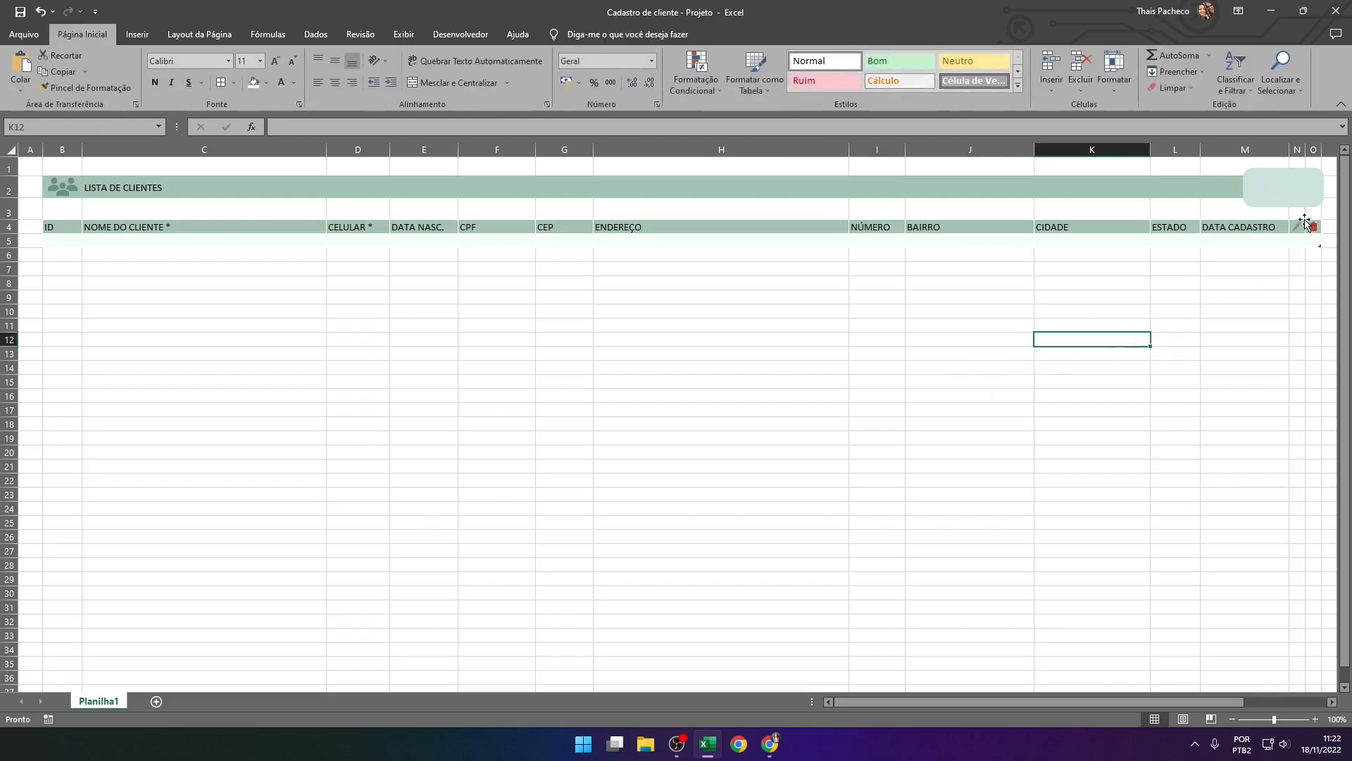
Apply the centred outer shadow preset to the rounded rectangle on the band
{"action": "left_click", "coordinate": [1283, 183]}
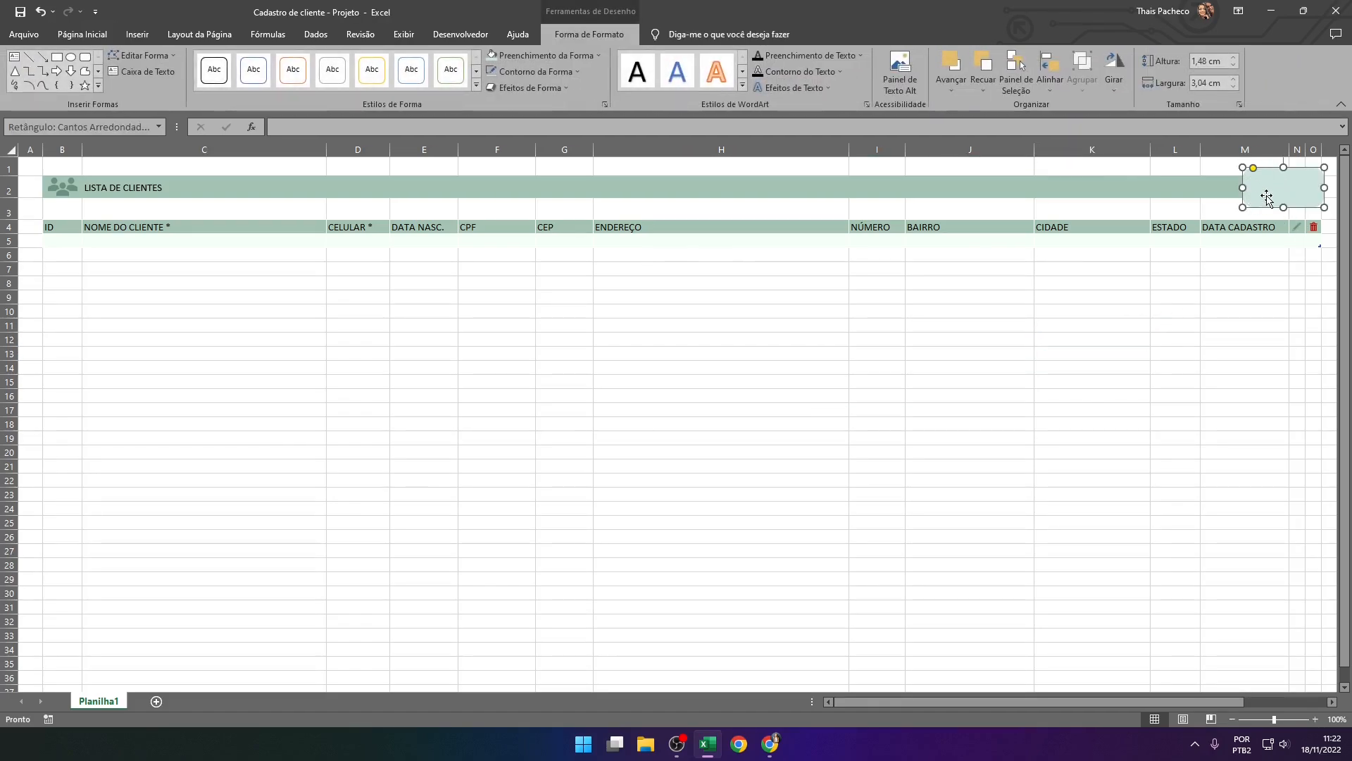
{"action": "right_click", "coordinate": [1268, 200]}
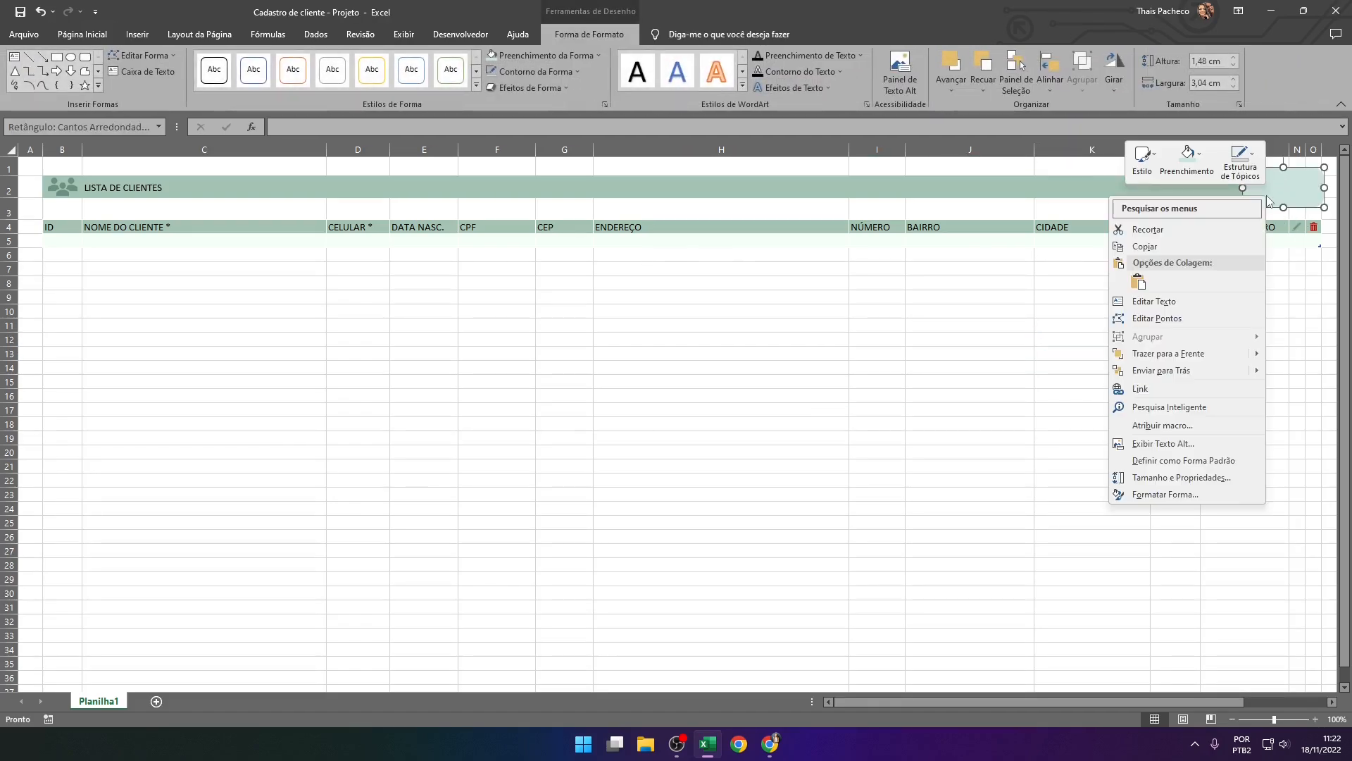
{"action": "left_click", "coordinate": [1168, 493]}
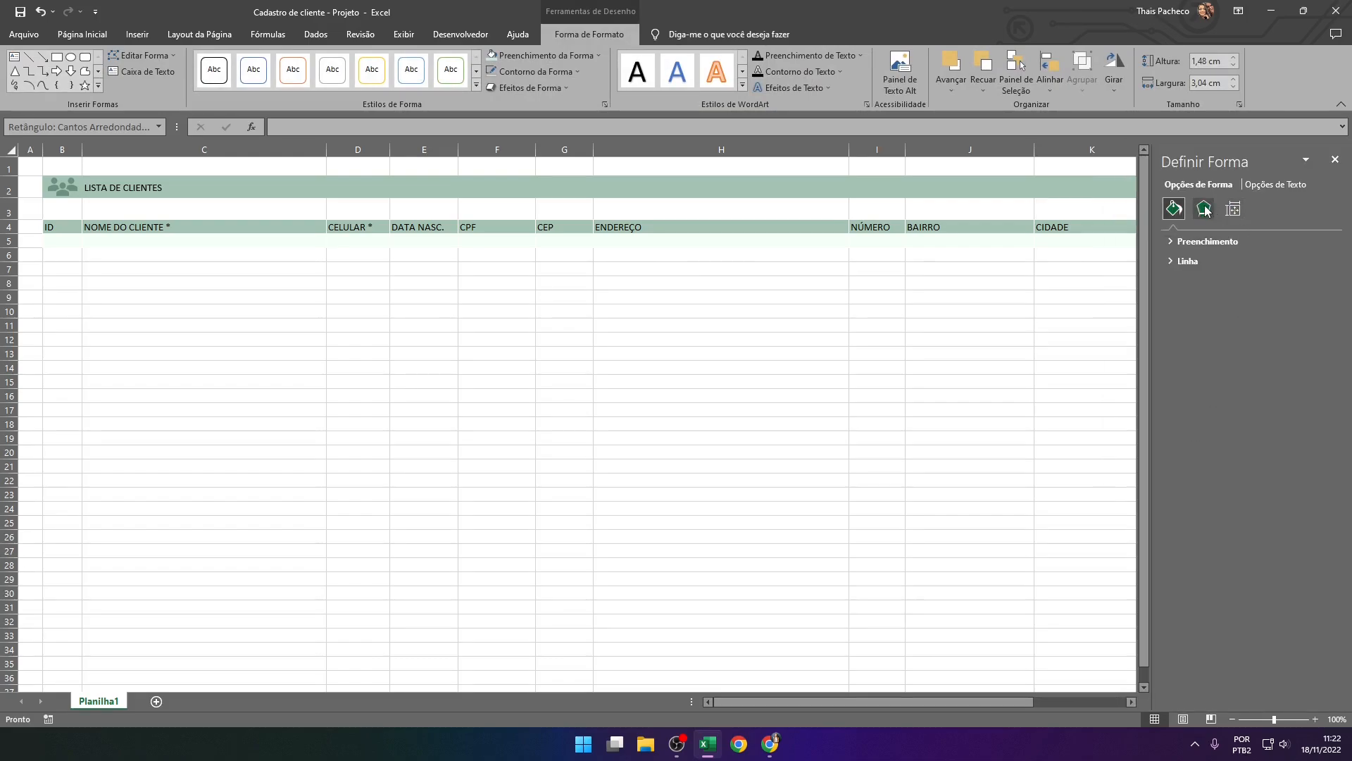
{"action": "left_click", "coordinate": [1204, 209]}
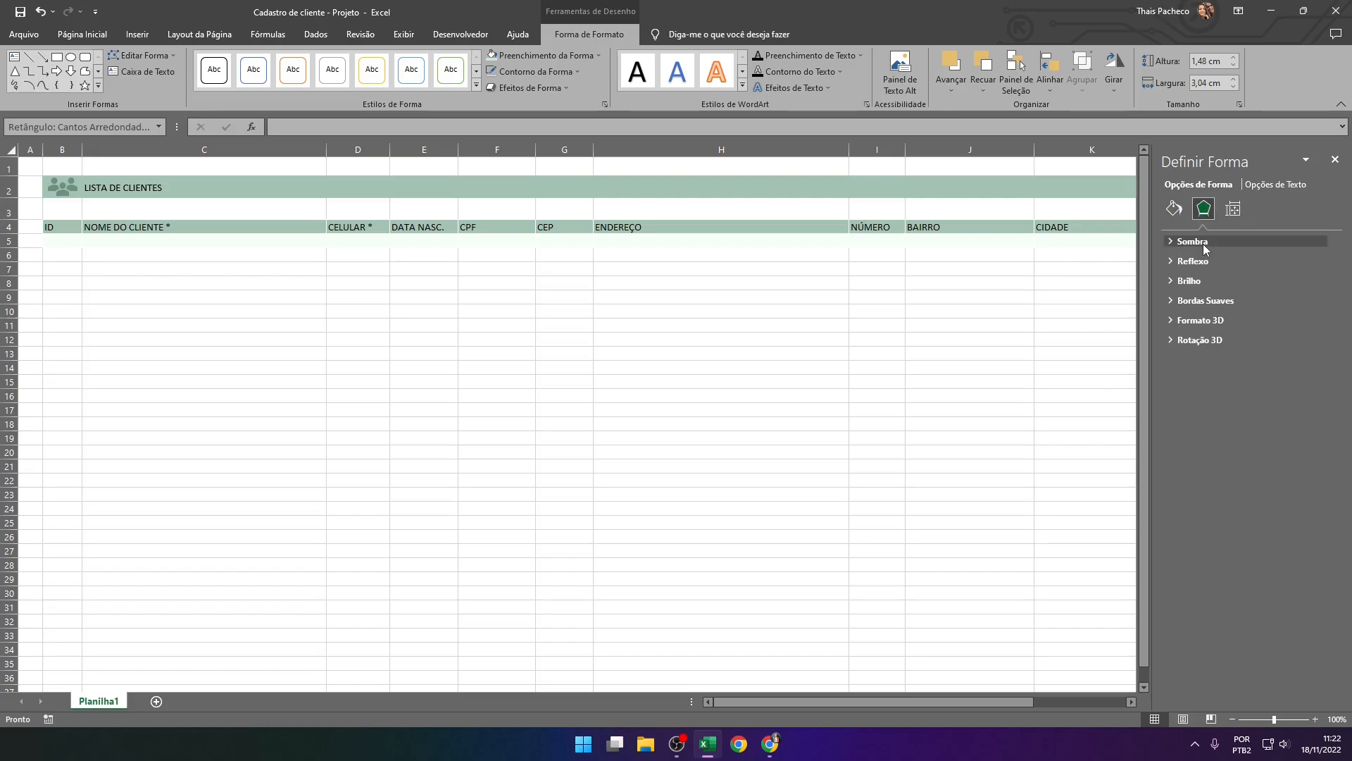
{"action": "left_click", "coordinate": [1203, 242]}
{"action": "left_click", "coordinate": [1320, 262]}
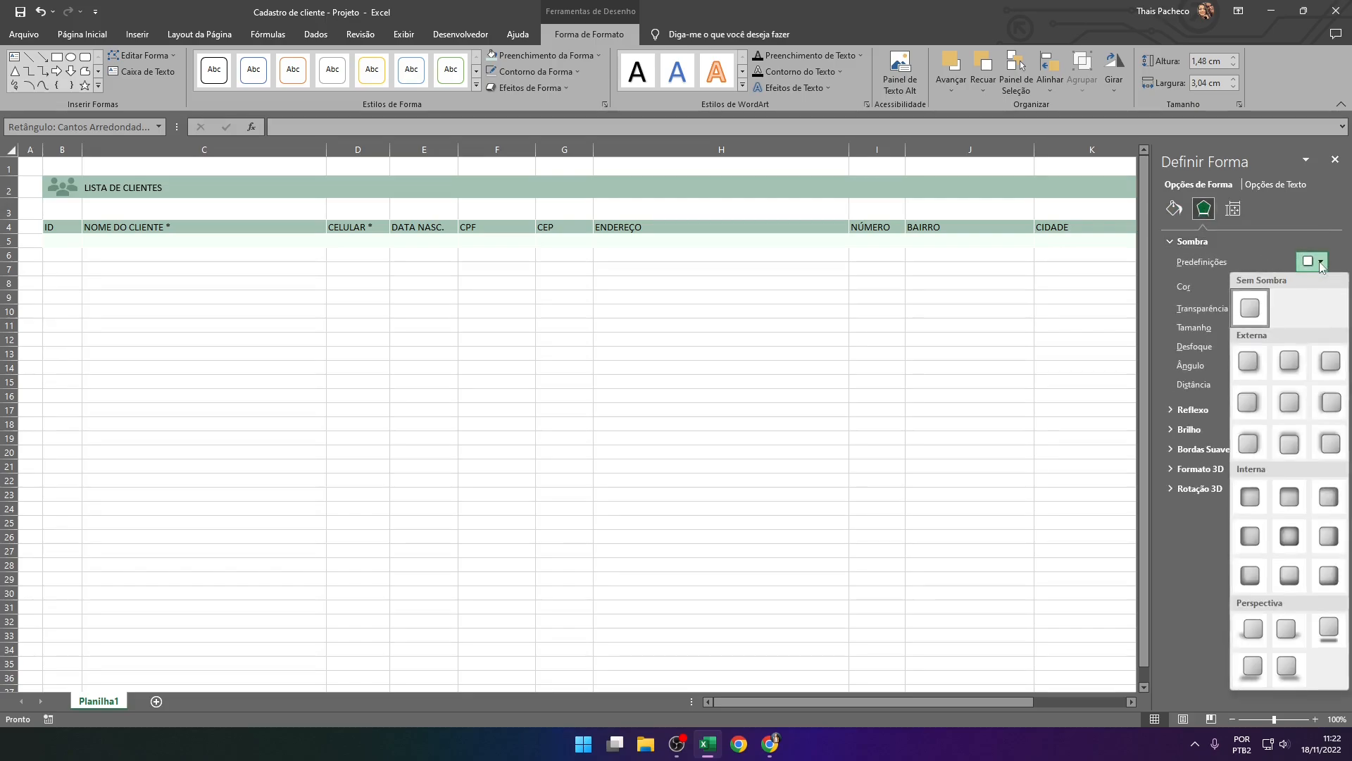
{"action": "left_click", "coordinate": [1286, 405]}
Set the rounded rectangle's shadow colour to black and close the shape formatting options
{"action": "left_click", "coordinate": [1321, 285]}
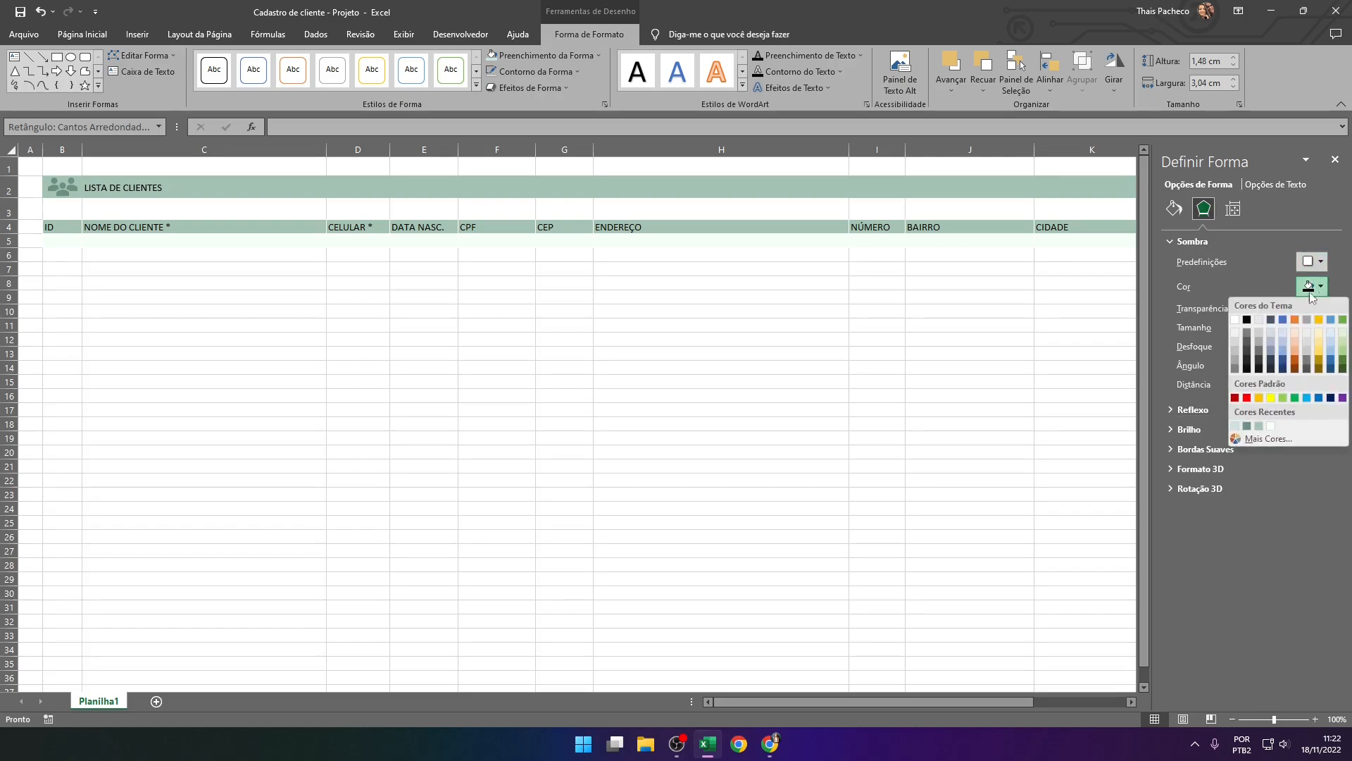
{"action": "left_click", "coordinate": [1247, 319]}
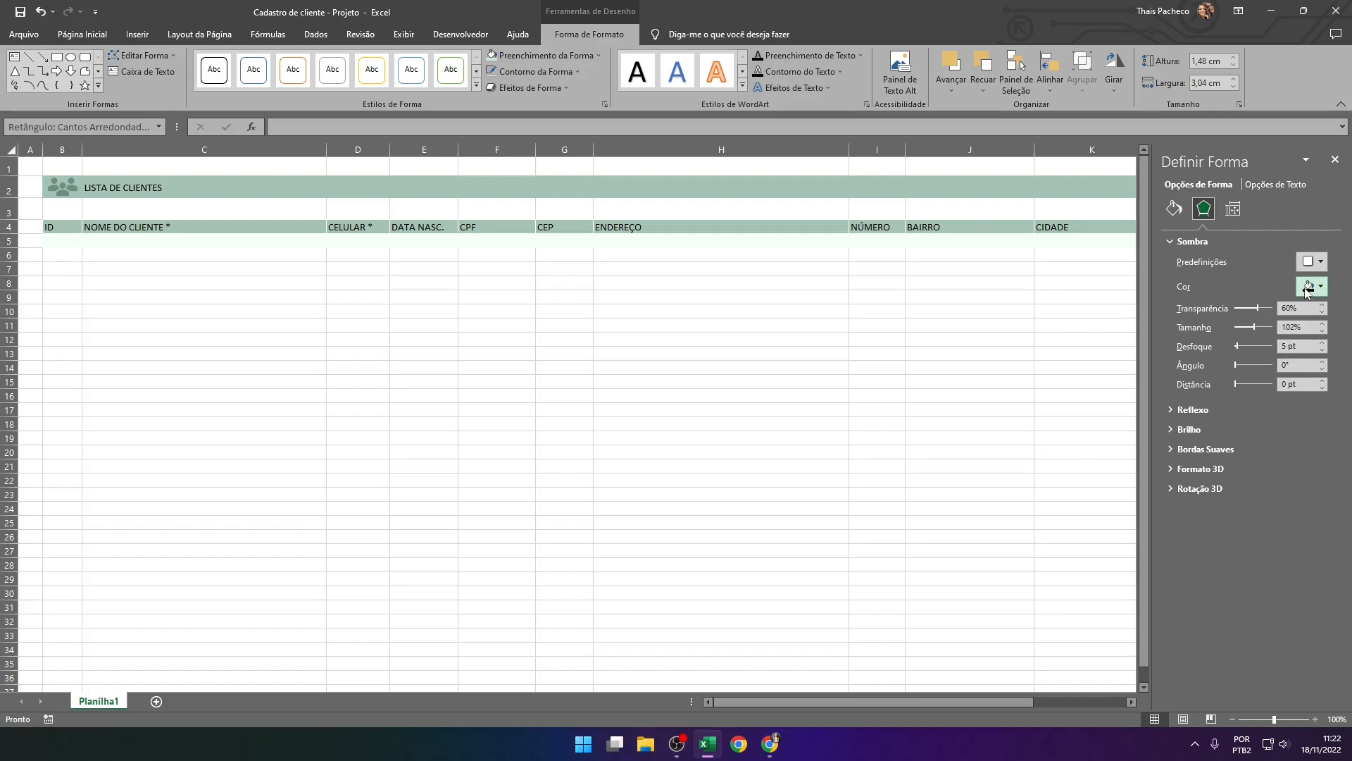
{"action": "left_click", "coordinate": [1335, 159]}
{"action": "left_click", "coordinate": [1117, 353]}
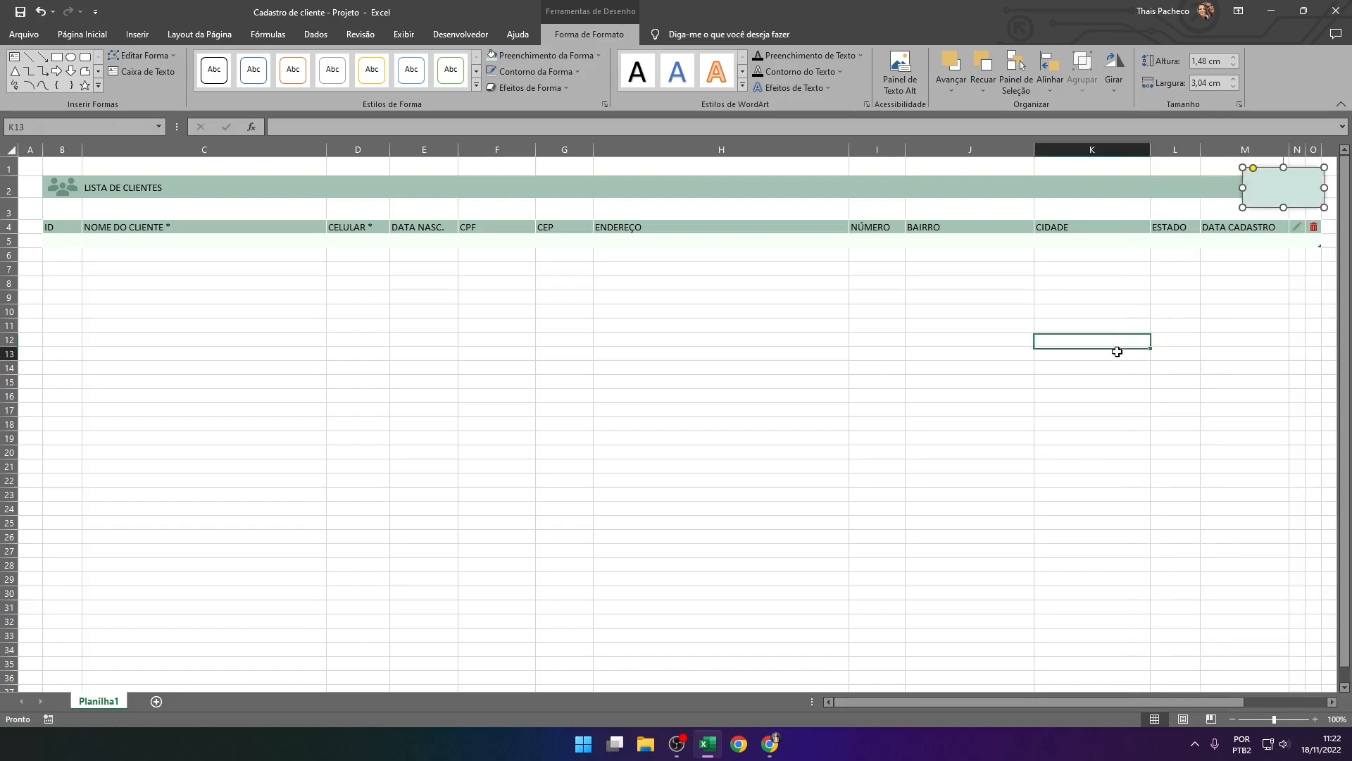
{"action": "left_click", "coordinate": [1240, 354]}
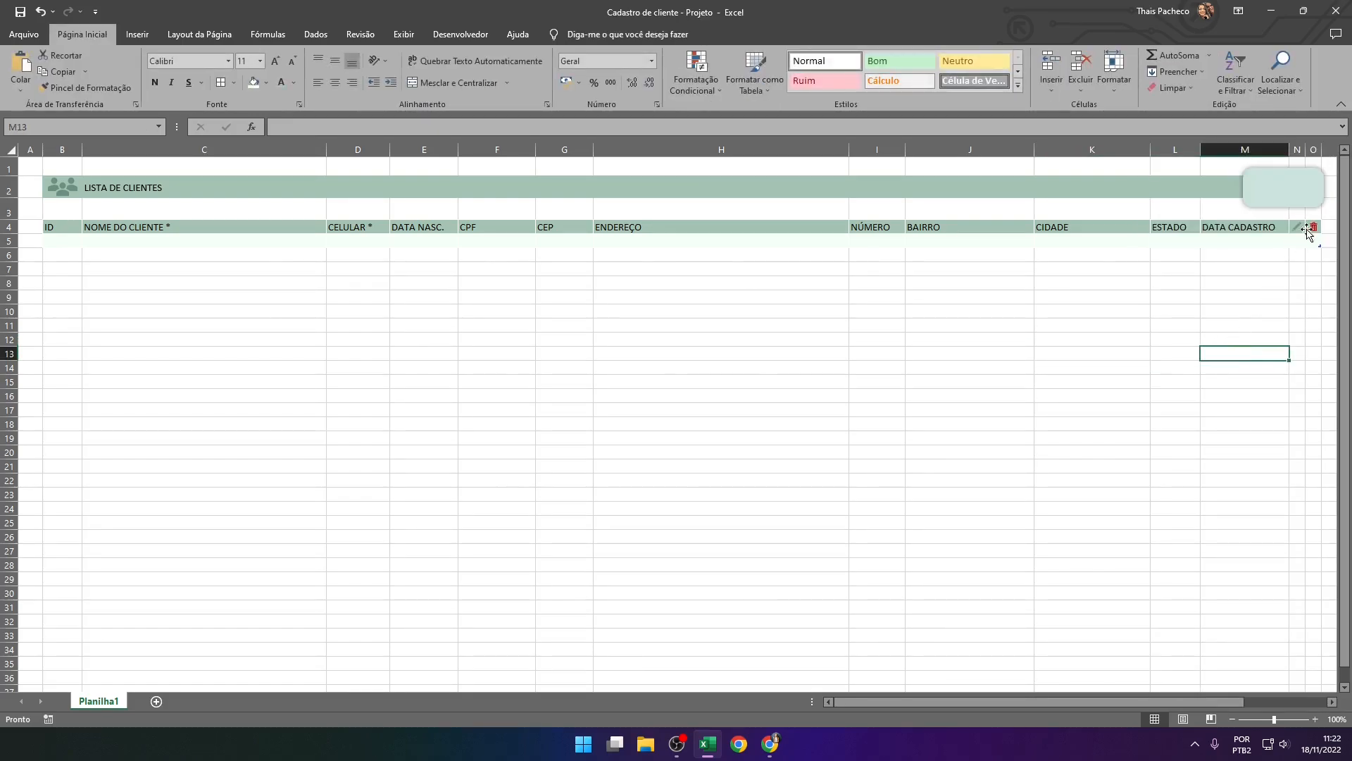
Nudge the rounded rectangle up slightly so it sits centred on the green band
{"action": "left_click", "coordinate": [1265, 184]}
{"action": "key", "text": "Up"}
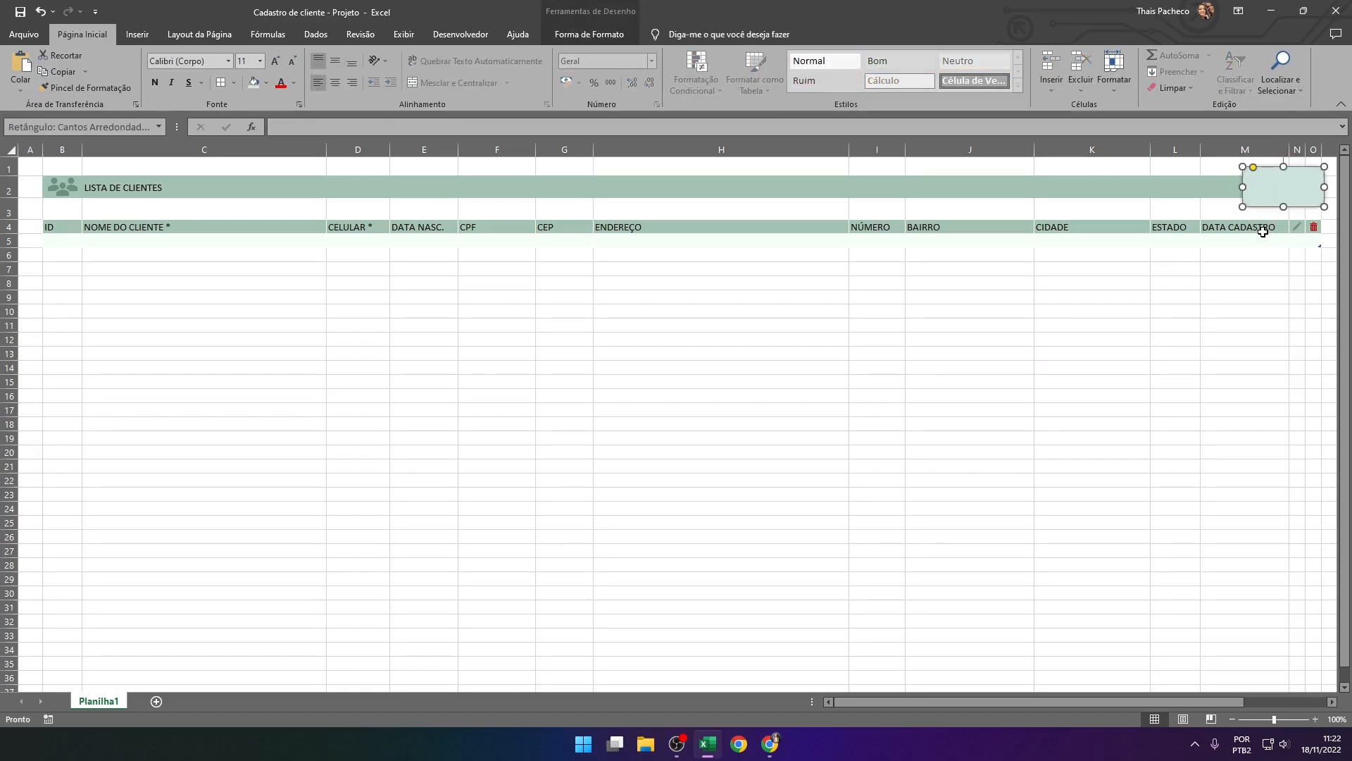
{"action": "key", "text": "Up"}
{"action": "left_click", "coordinate": [1266, 298]}
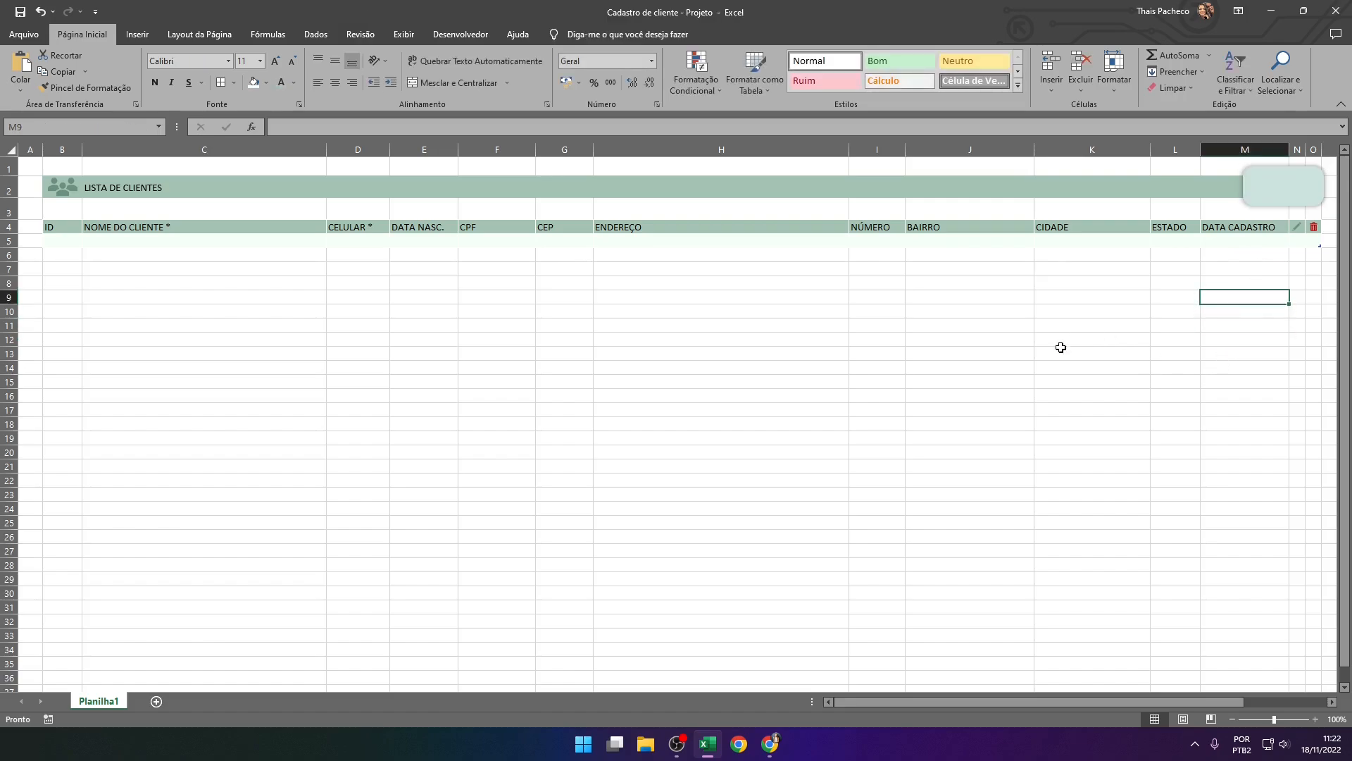
Insert a text box on the green band over column K with the text "Nº CADASTRO"
{"action": "left_click", "coordinate": [138, 35]}
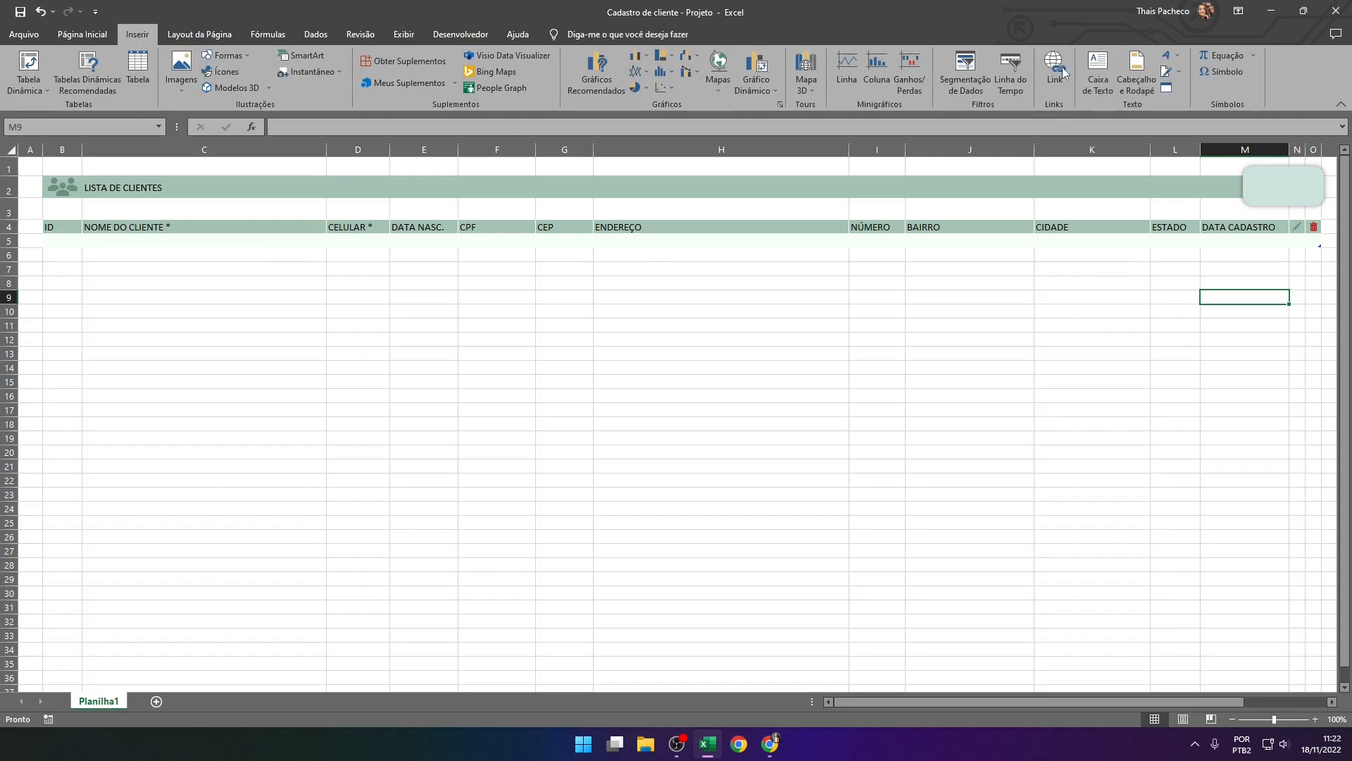
{"action": "left_click", "coordinate": [1098, 71]}
{"action": "left_click_drag", "start_coordinate": [1074, 182], "coordinate": [1078, 234]}
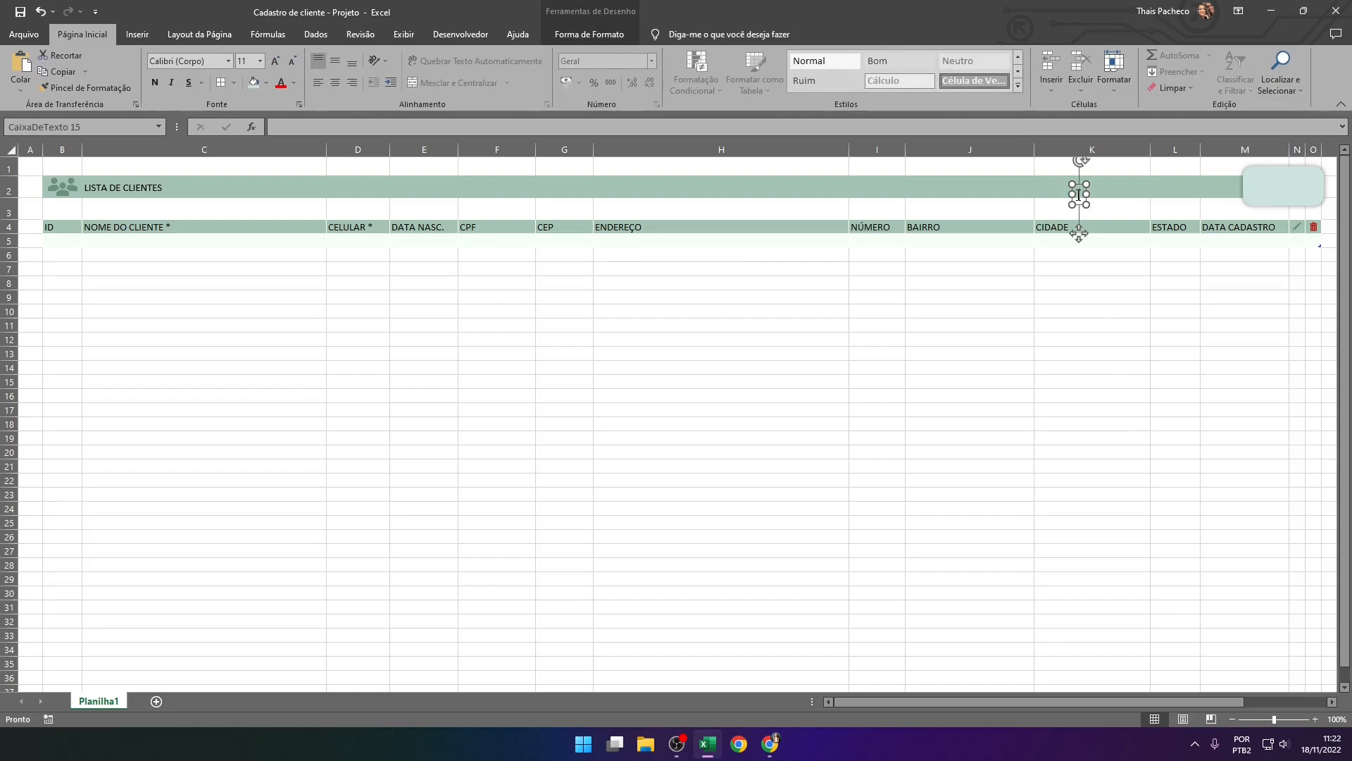
{"action": "type", "text": "n"}
{"action": "key", "text": "BackSpace"}
{"action": "type", "text": "Nº CADASTRO"}
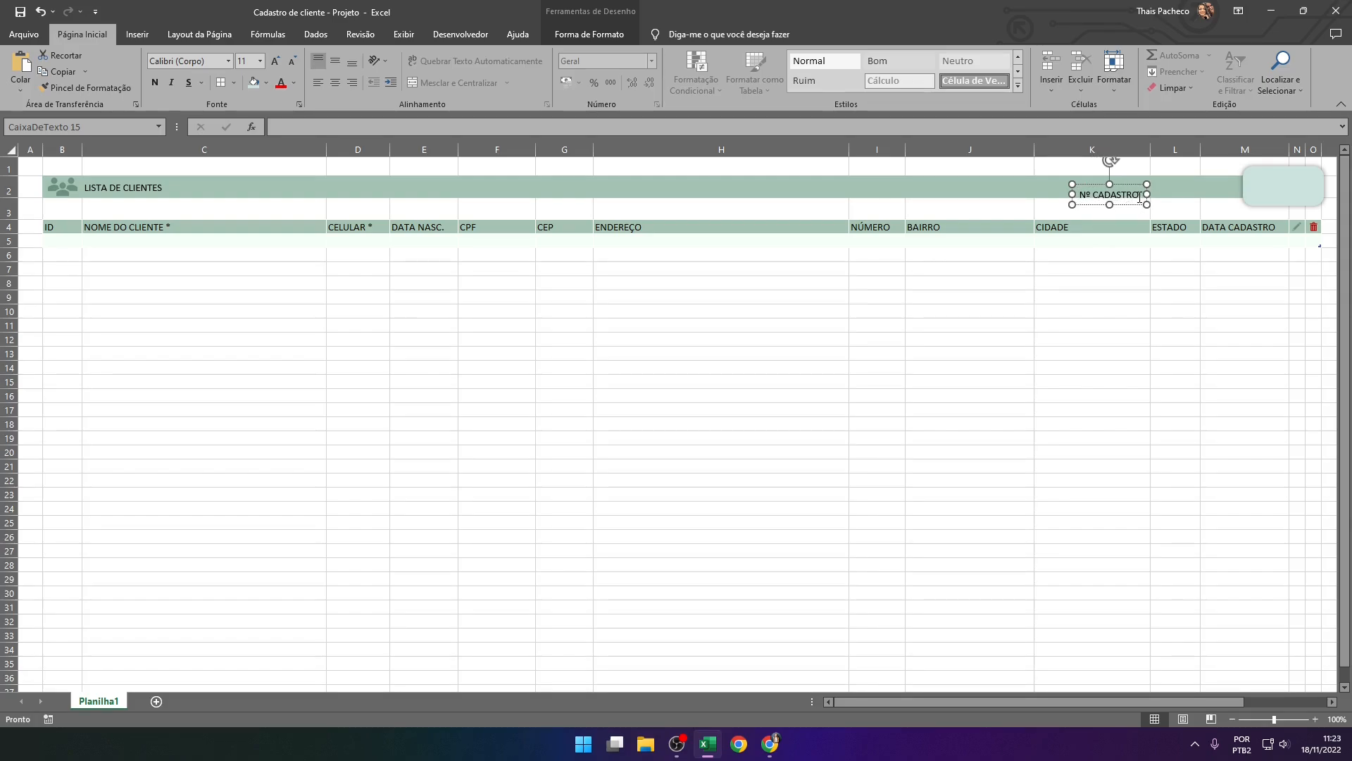
Widen the Nº CADASTRO text box to about 4,84 cm and align it with the green band, spanning columns K and L
{"action": "mouse_move", "coordinate": [1146, 195]}
{"action": "left_mouse_down"}
{"action": "mouse_move", "coordinate": [1202, 204]}
{"action": "mouse_move", "coordinate": [1128, 197]}
{"action": "left_mouse_up"}
{"action": "key", "text": "Down"}
{"action": "key", "text": "Down"}
{"action": "key", "text": "Down"}
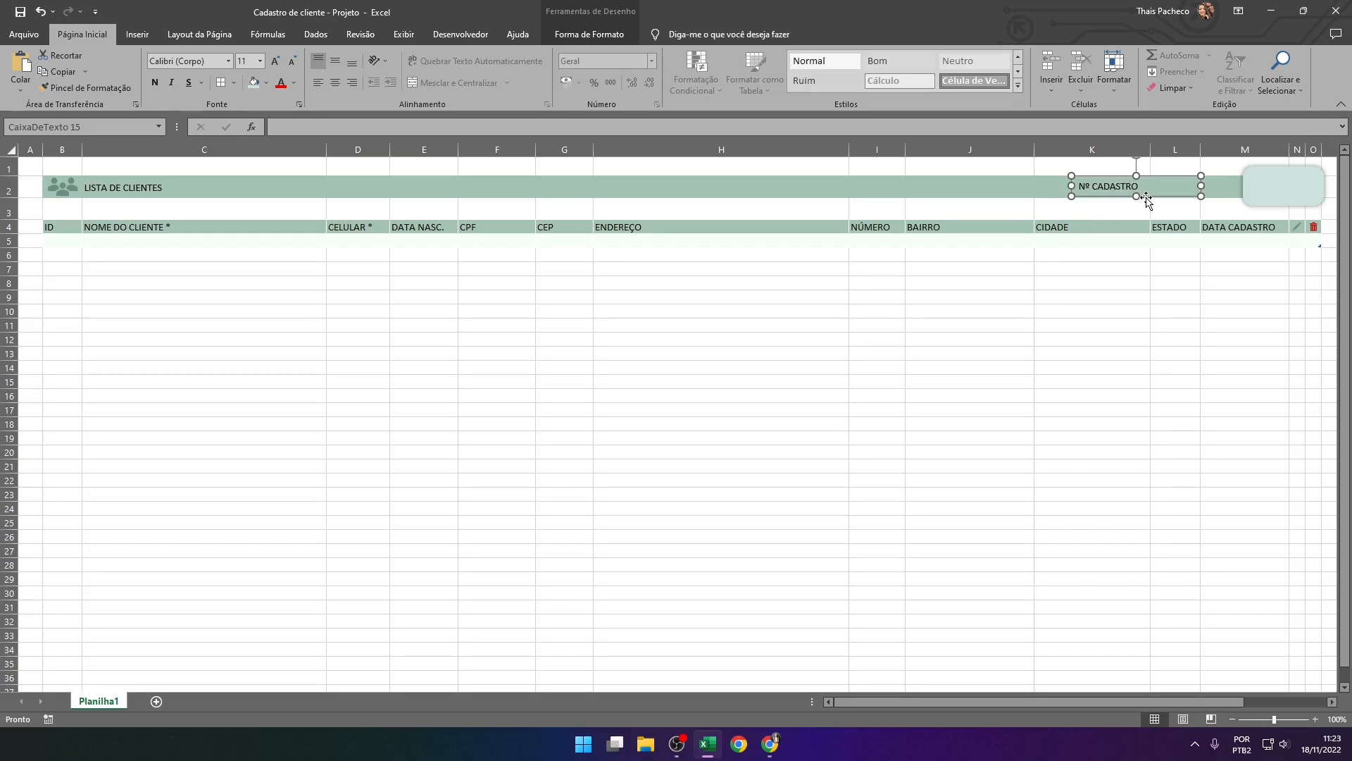
{"action": "key", "text": "Right"}
{"action": "key", "text": "Right"}
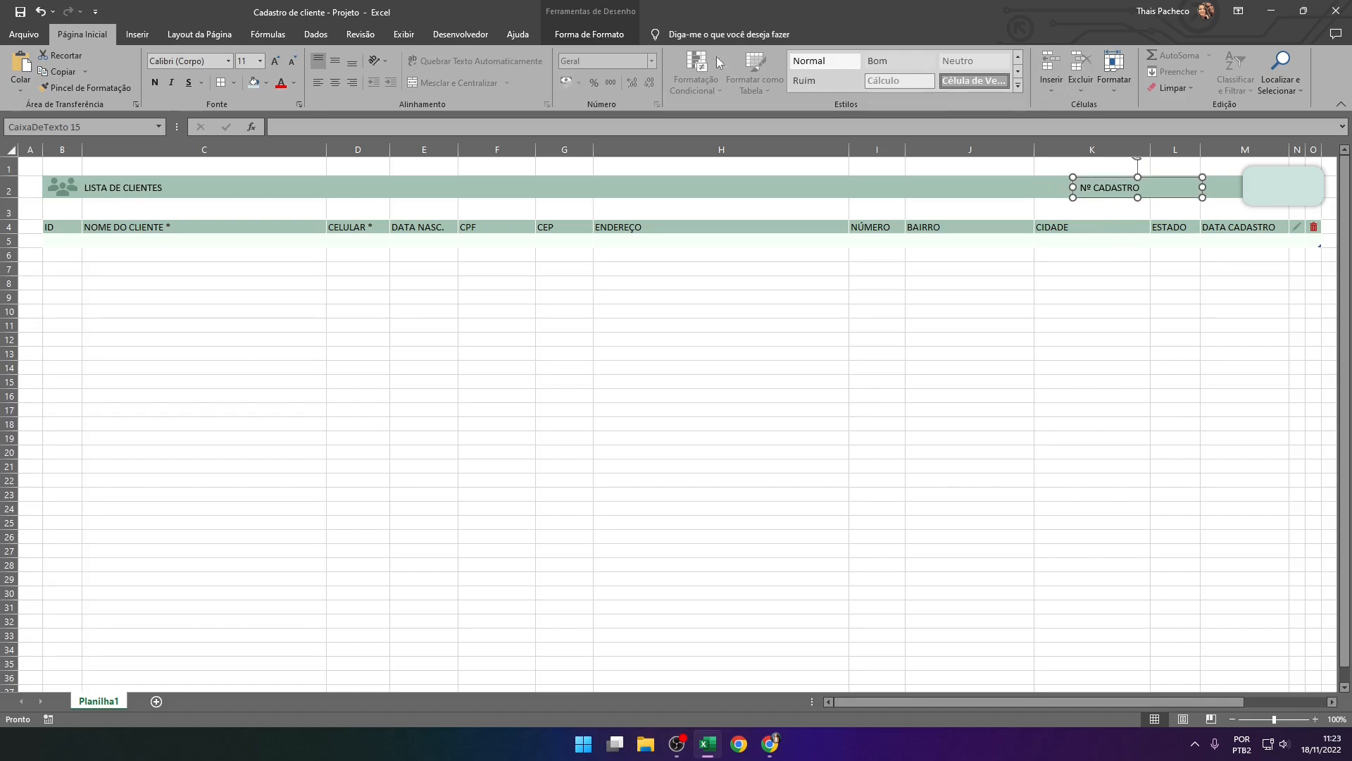
Align the Nº CADASTRO text vertically to the middle and set the text box height to 0,8 cm
{"action": "left_click", "coordinate": [336, 61]}
{"action": "left_click", "coordinate": [1173, 368]}
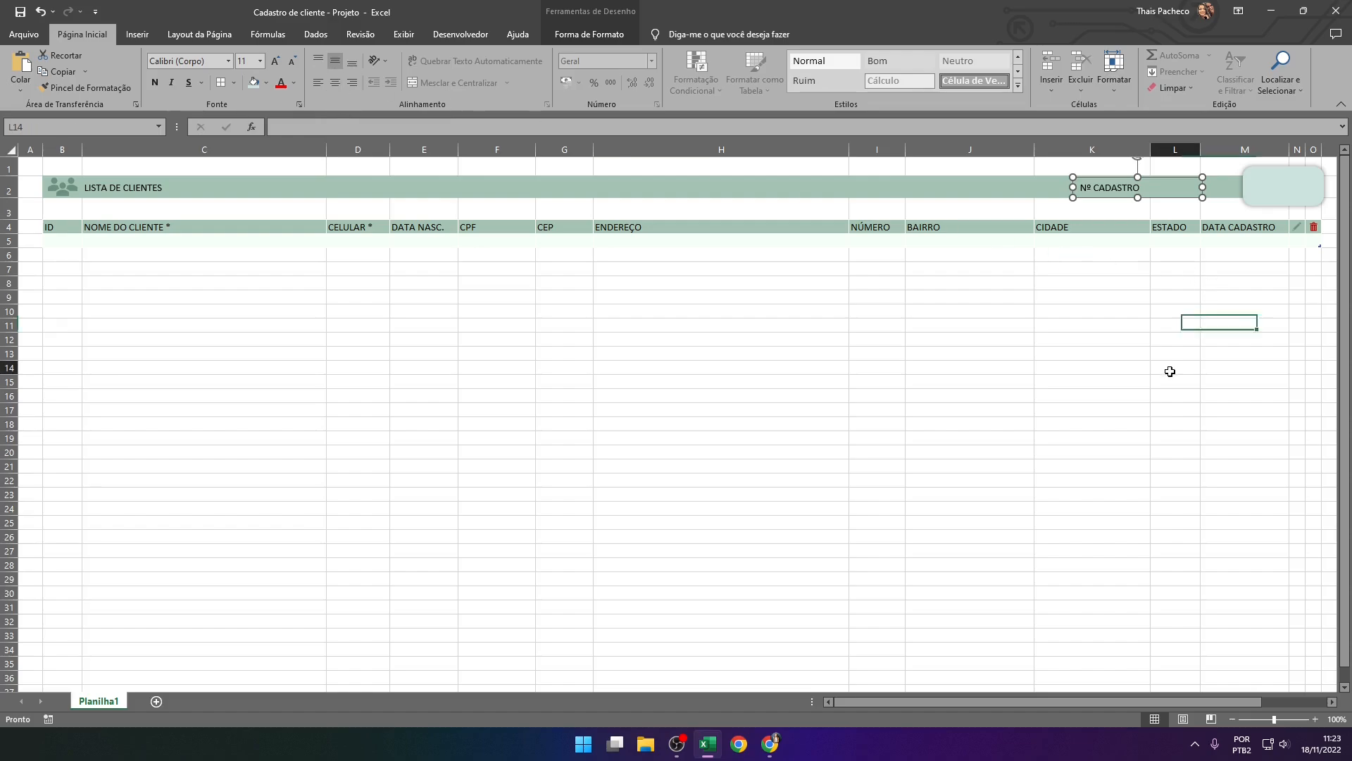
{"action": "left_click", "coordinate": [1108, 195]}
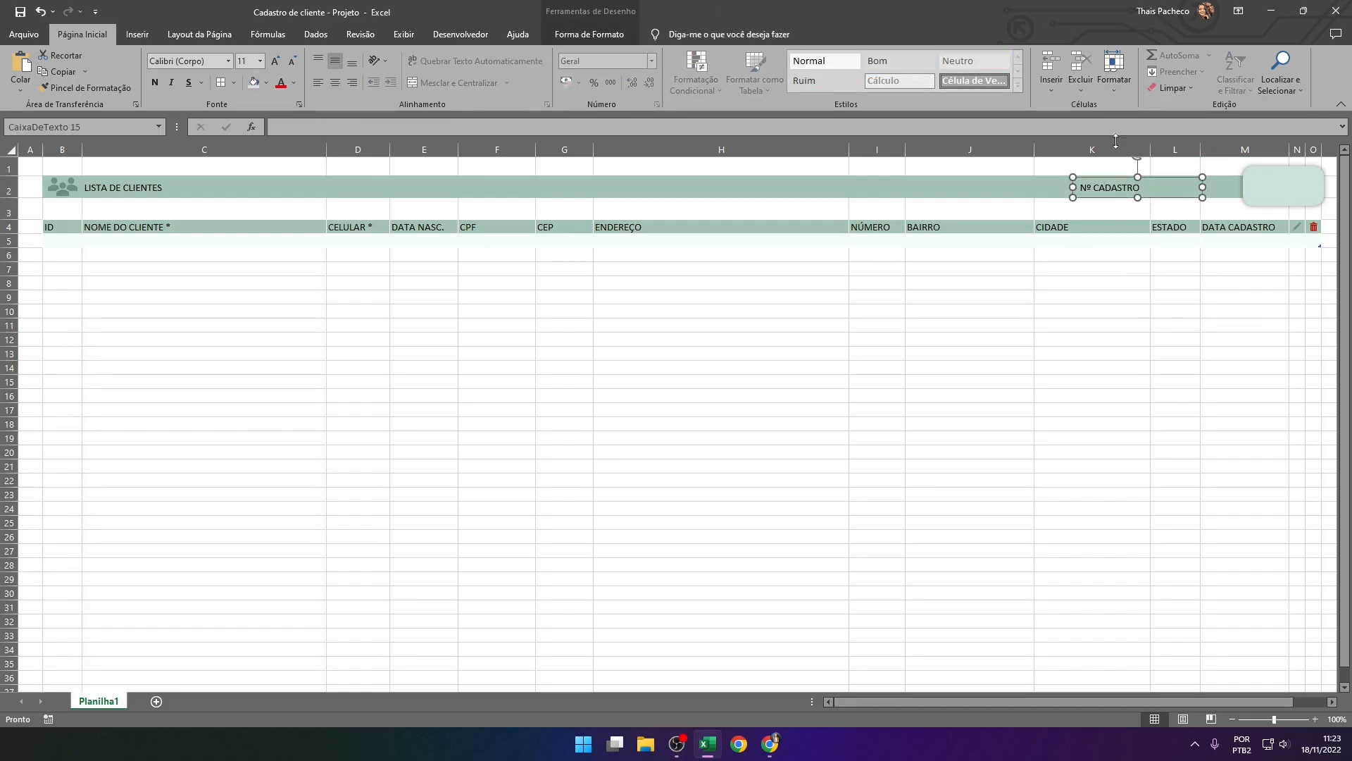
{"action": "left_click", "coordinate": [594, 32]}
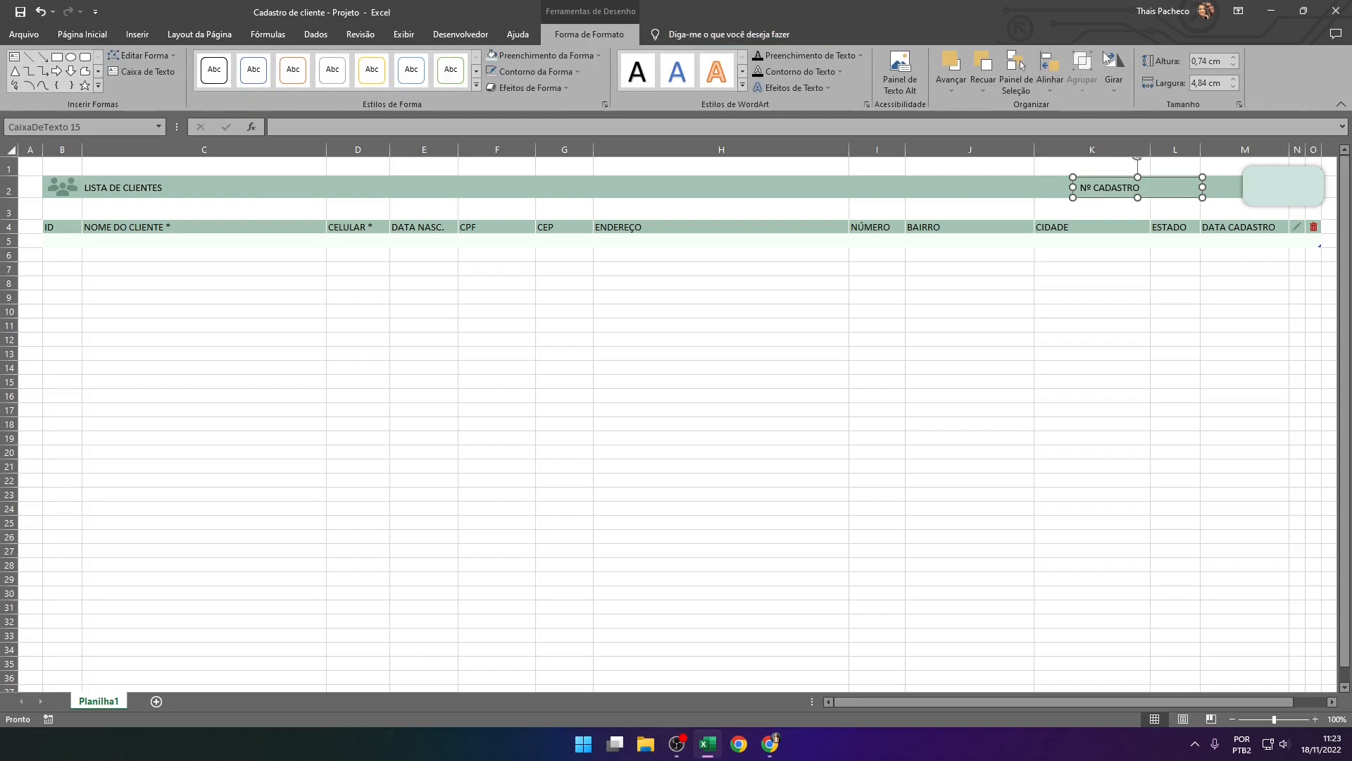
{"action": "left_click", "coordinate": [1234, 58]}
Change the Nº CADASTRO text box outline to the recent medium green matching the band
{"action": "left_click", "coordinate": [539, 73]}
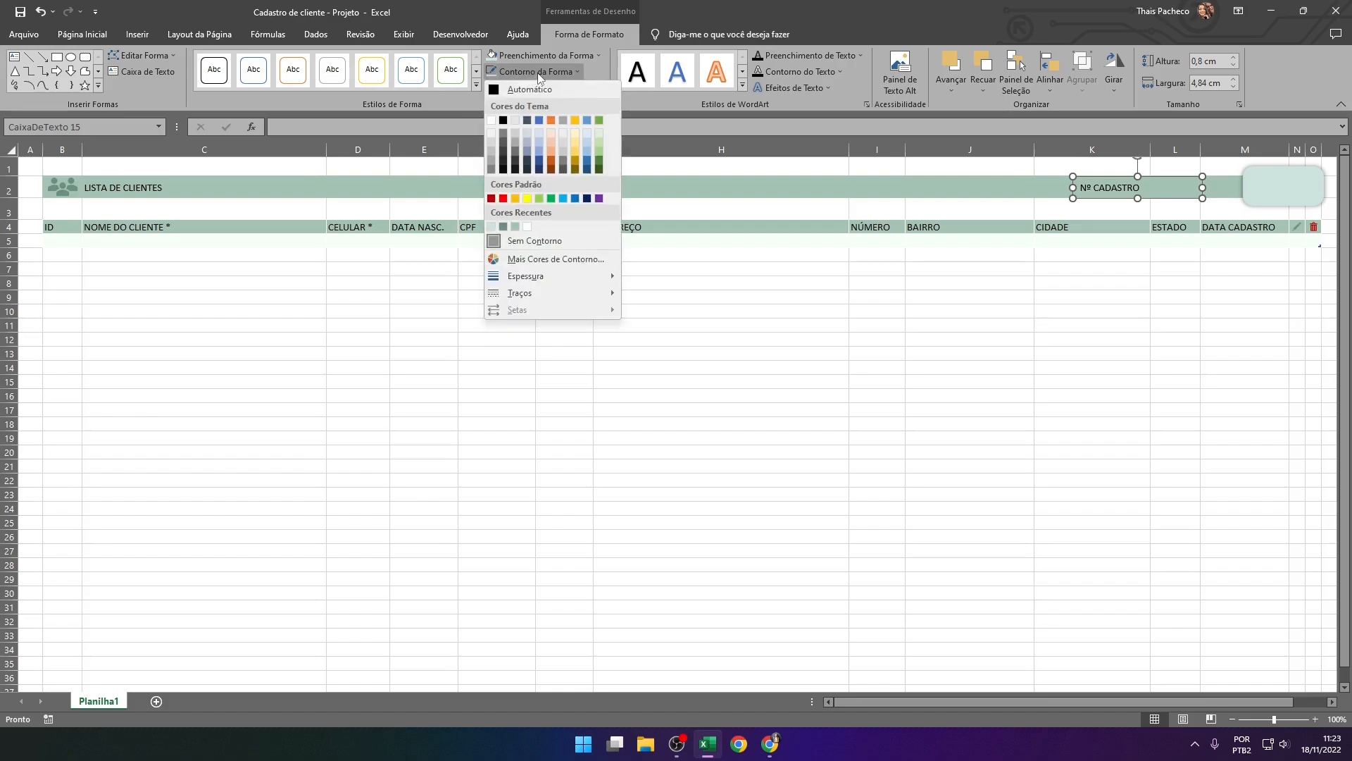
{"action": "left_click", "coordinate": [513, 227]}
{"action": "left_click", "coordinate": [967, 293]}
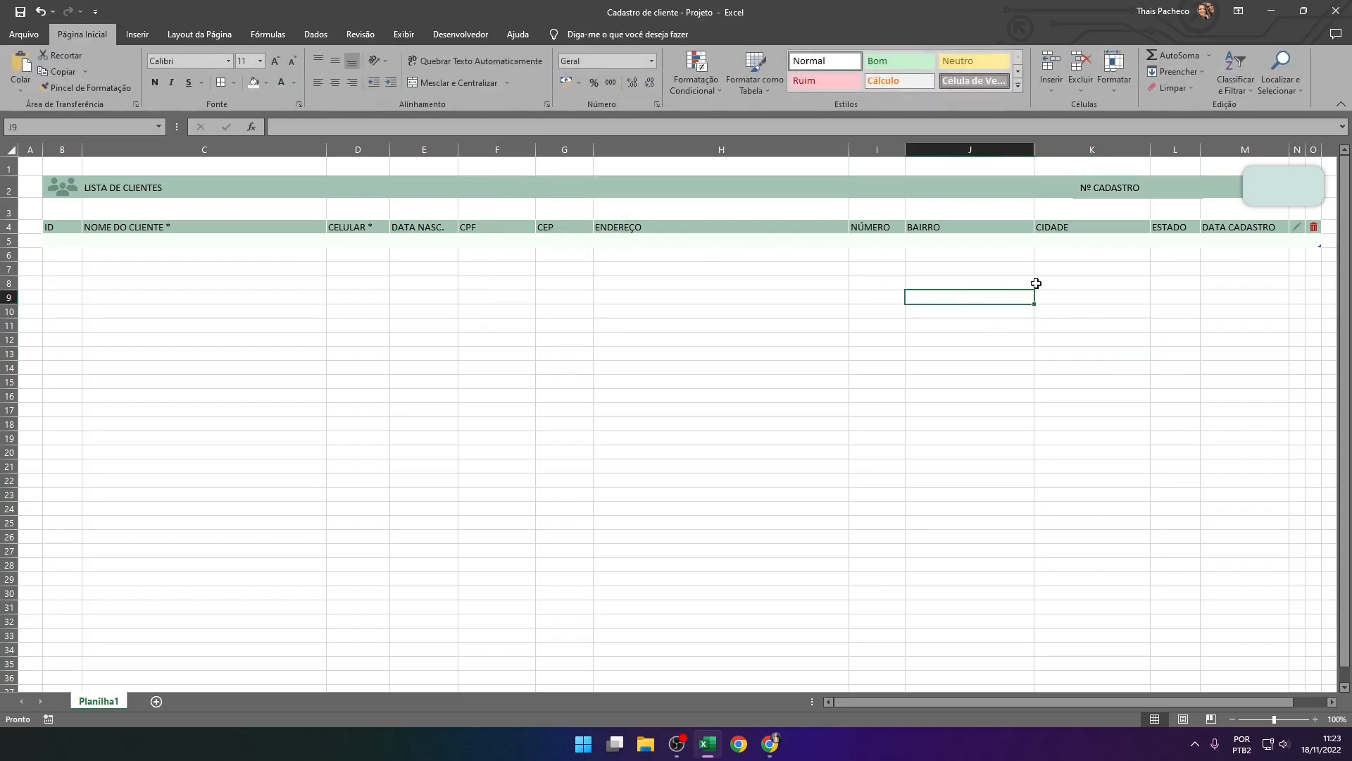
{"action": "left_click", "coordinate": [1085, 199]}
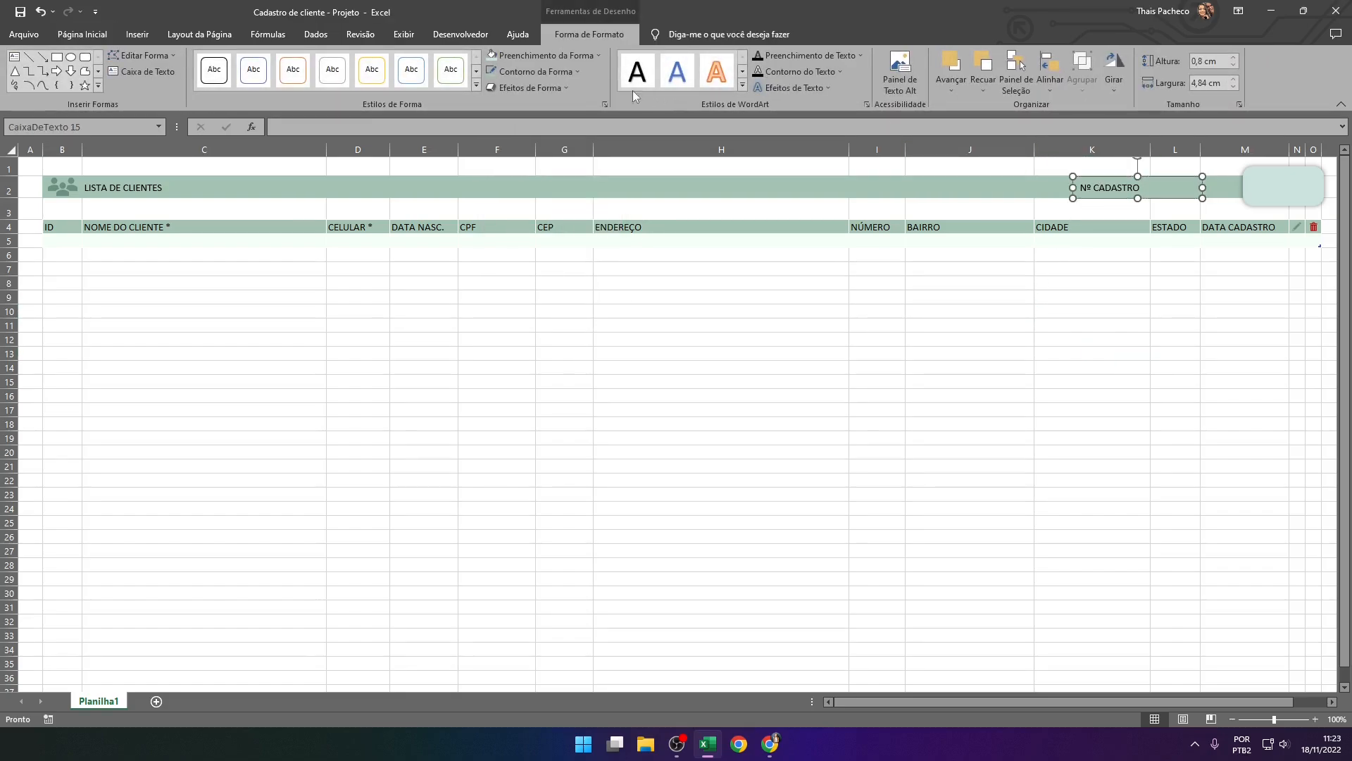
Change the Nº CADASTRO text box outline to the recent dark green
{"action": "left_click", "coordinate": [525, 71]}
{"action": "left_click", "coordinate": [521, 77]}
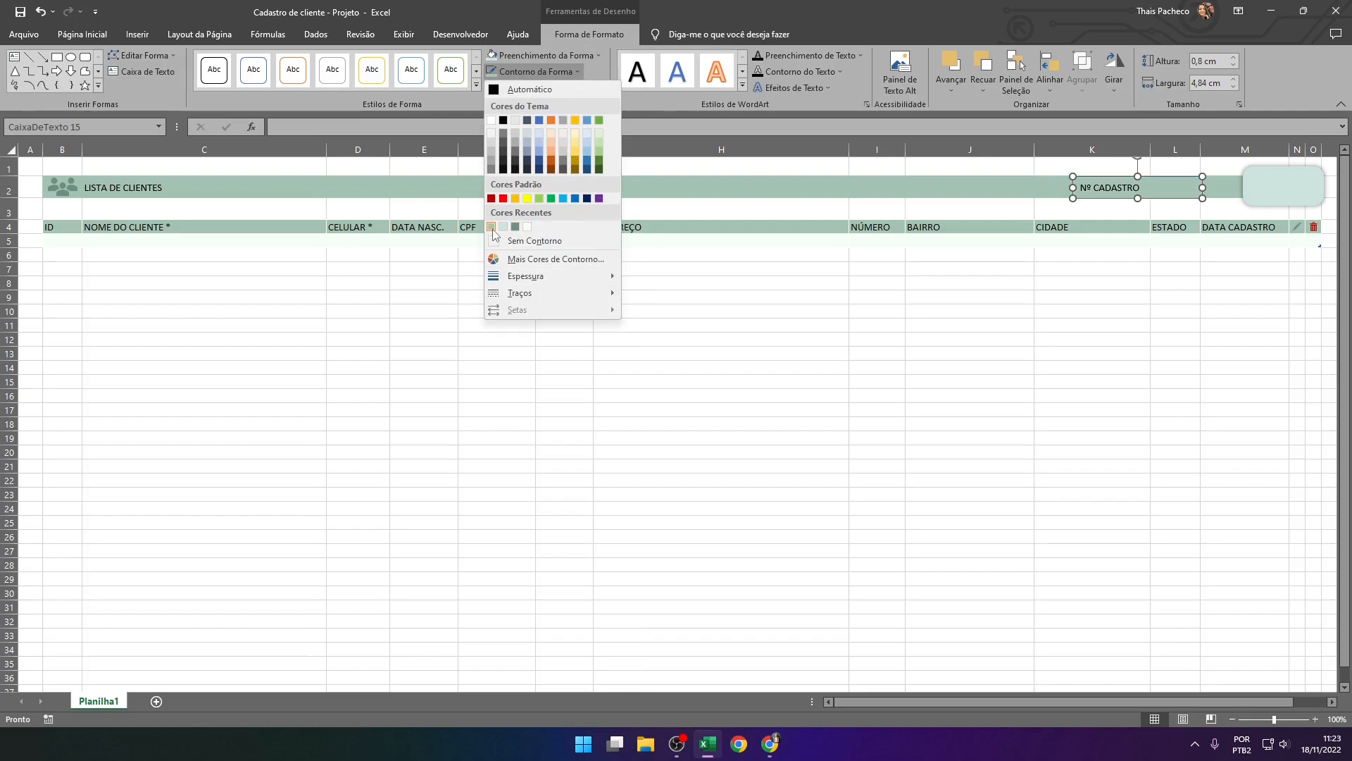
{"action": "left_click", "coordinate": [516, 226]}
{"action": "left_click", "coordinate": [1030, 284]}
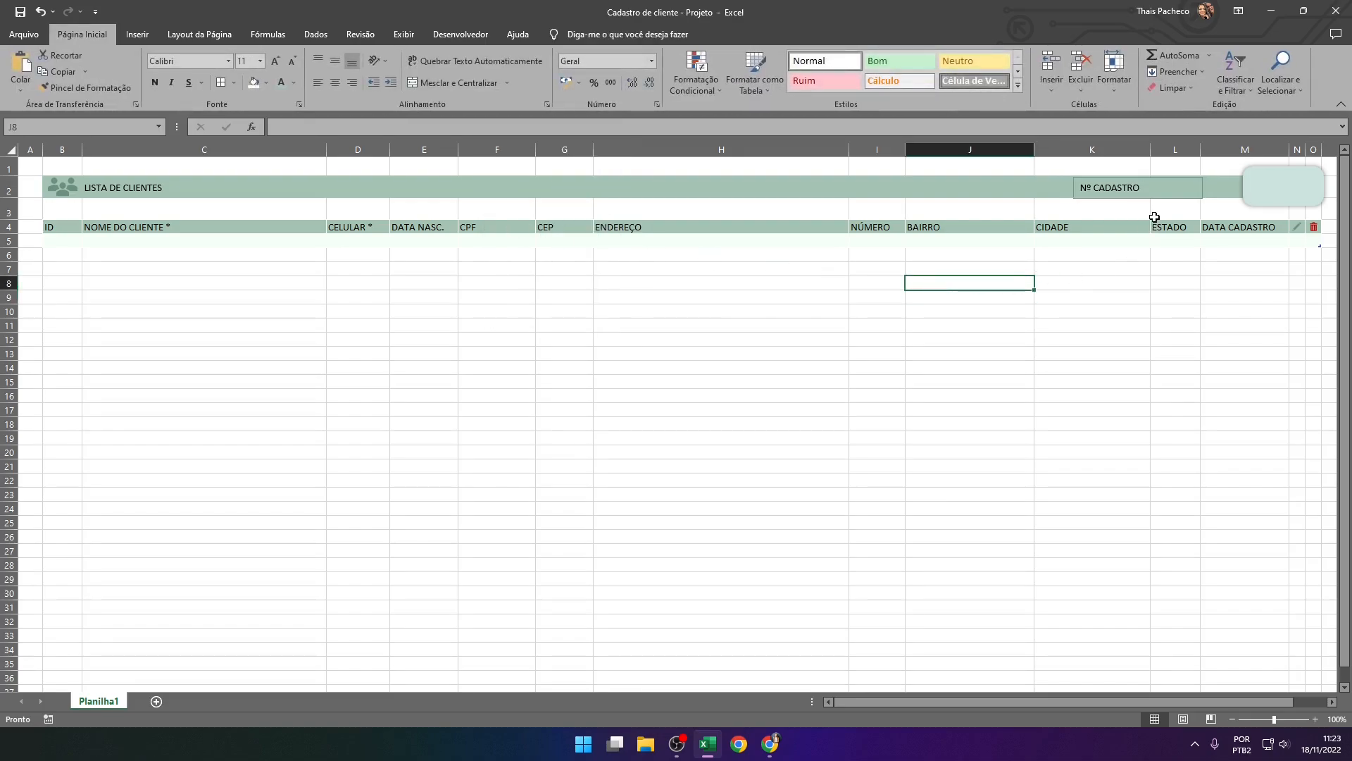
Set the Nº CADASTRO text box outline thickness to 1½ pt
{"action": "left_click", "coordinate": [1170, 189]}
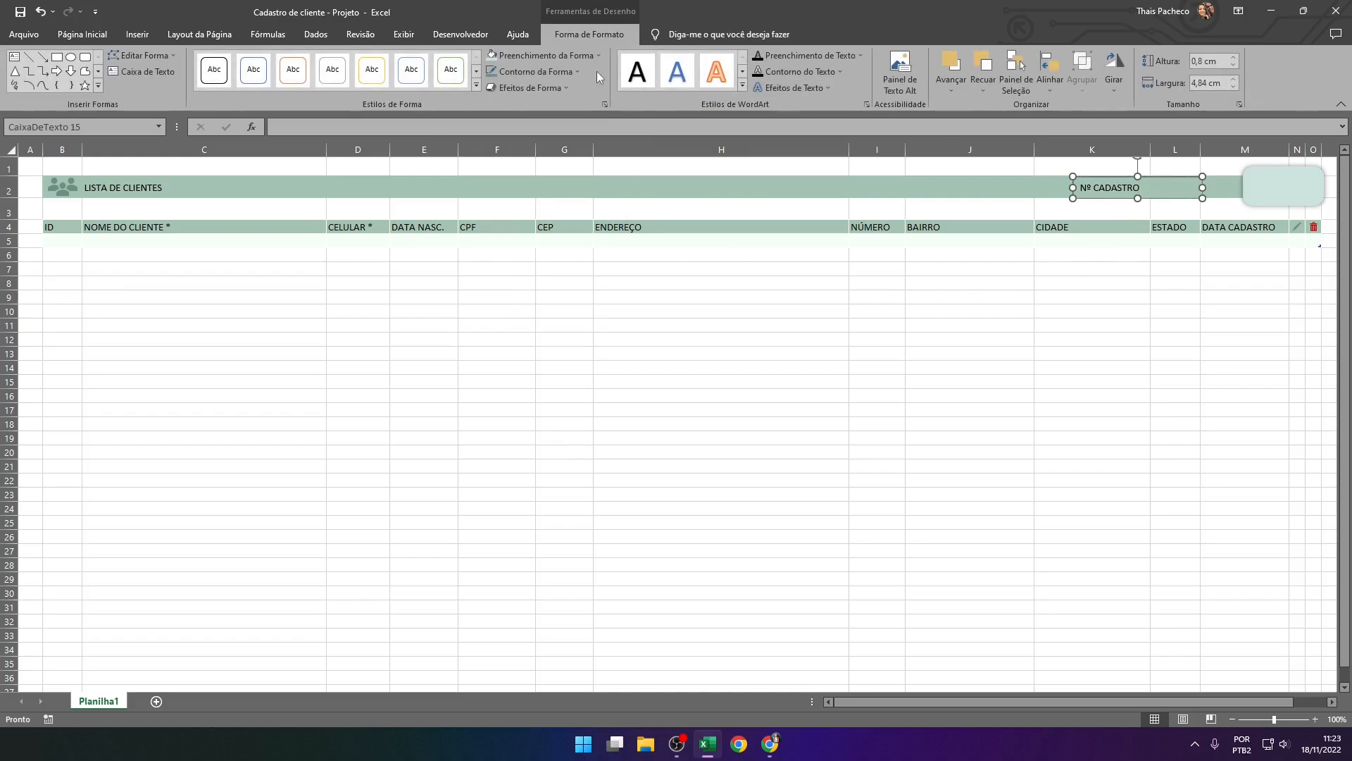
{"action": "left_click", "coordinate": [535, 71]}
{"action": "mouse_move", "coordinate": [580, 281]}
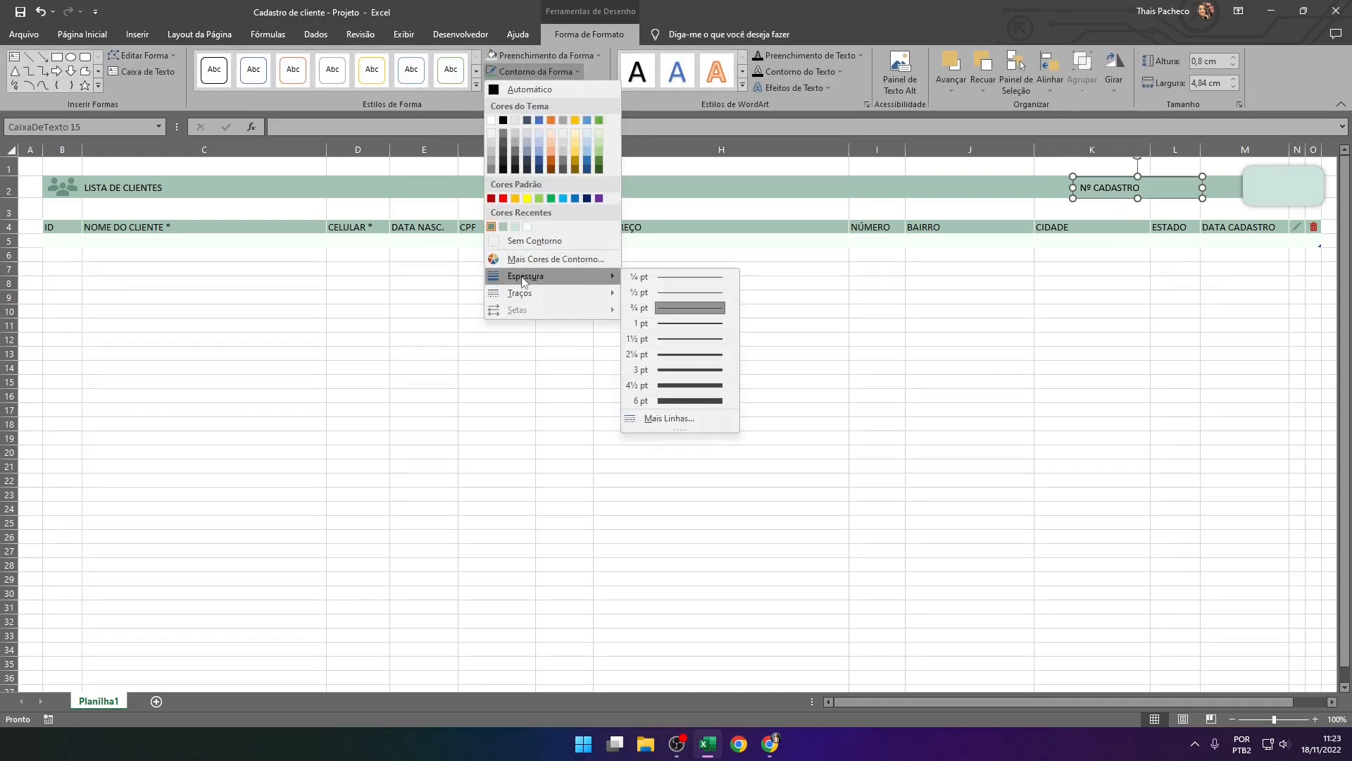
{"action": "left_click", "coordinate": [677, 339]}
{"action": "left_click", "coordinate": [1120, 296]}
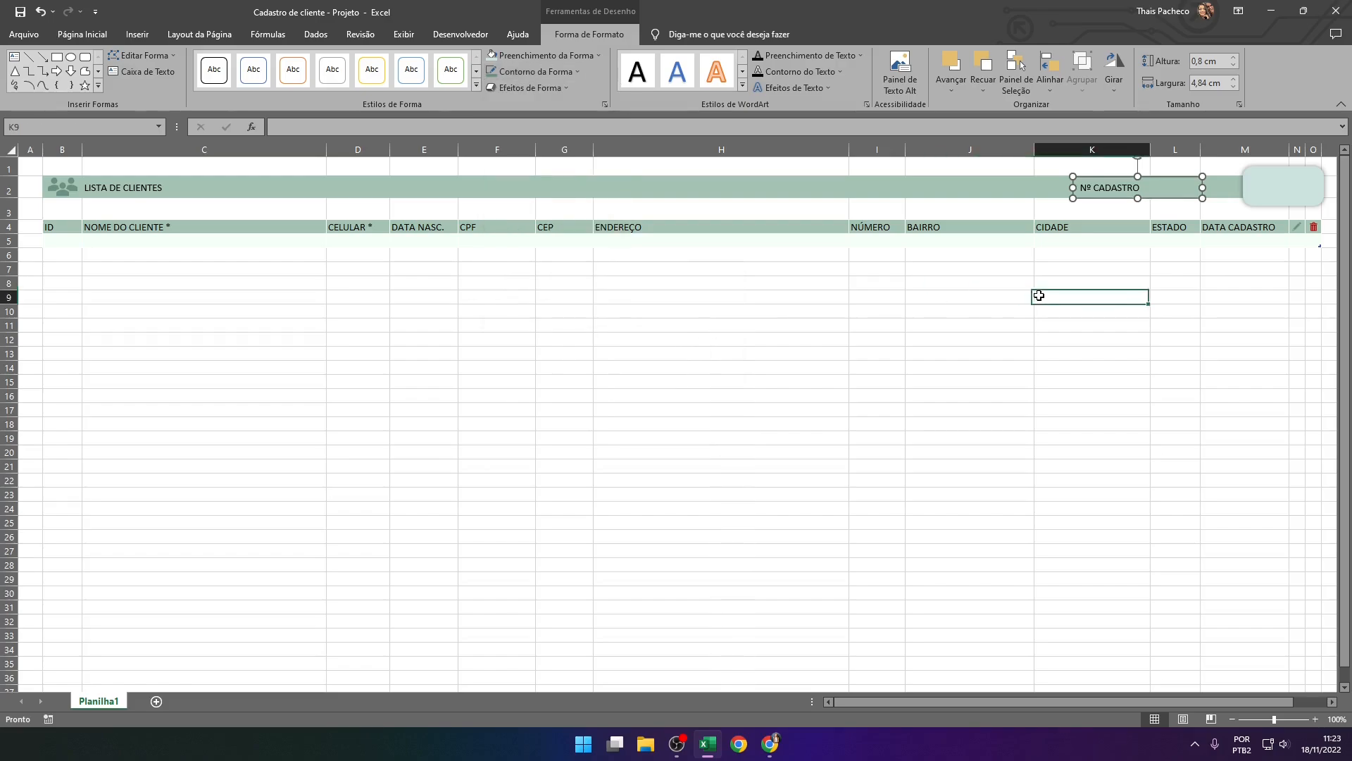
{"action": "left_click", "coordinate": [1165, 198]}
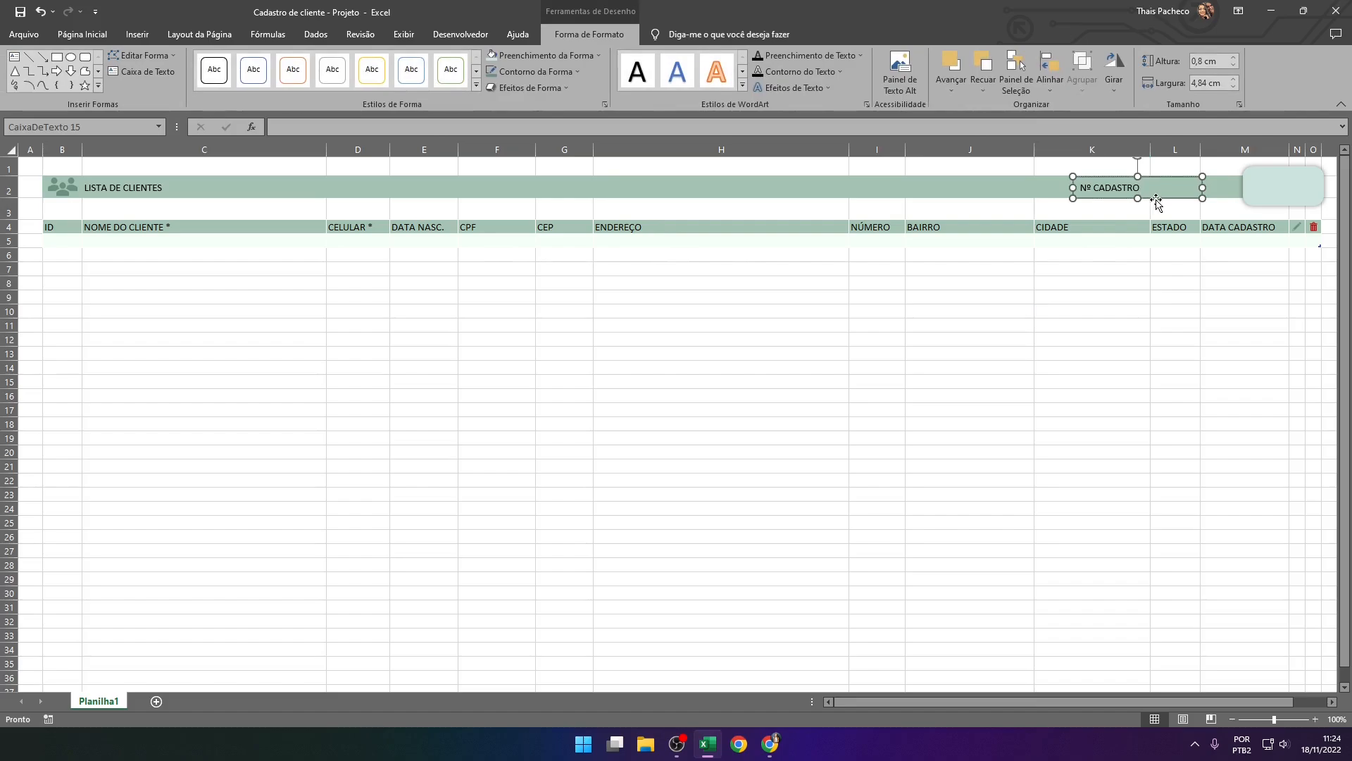
{"action": "left_click", "coordinate": [1112, 307]}
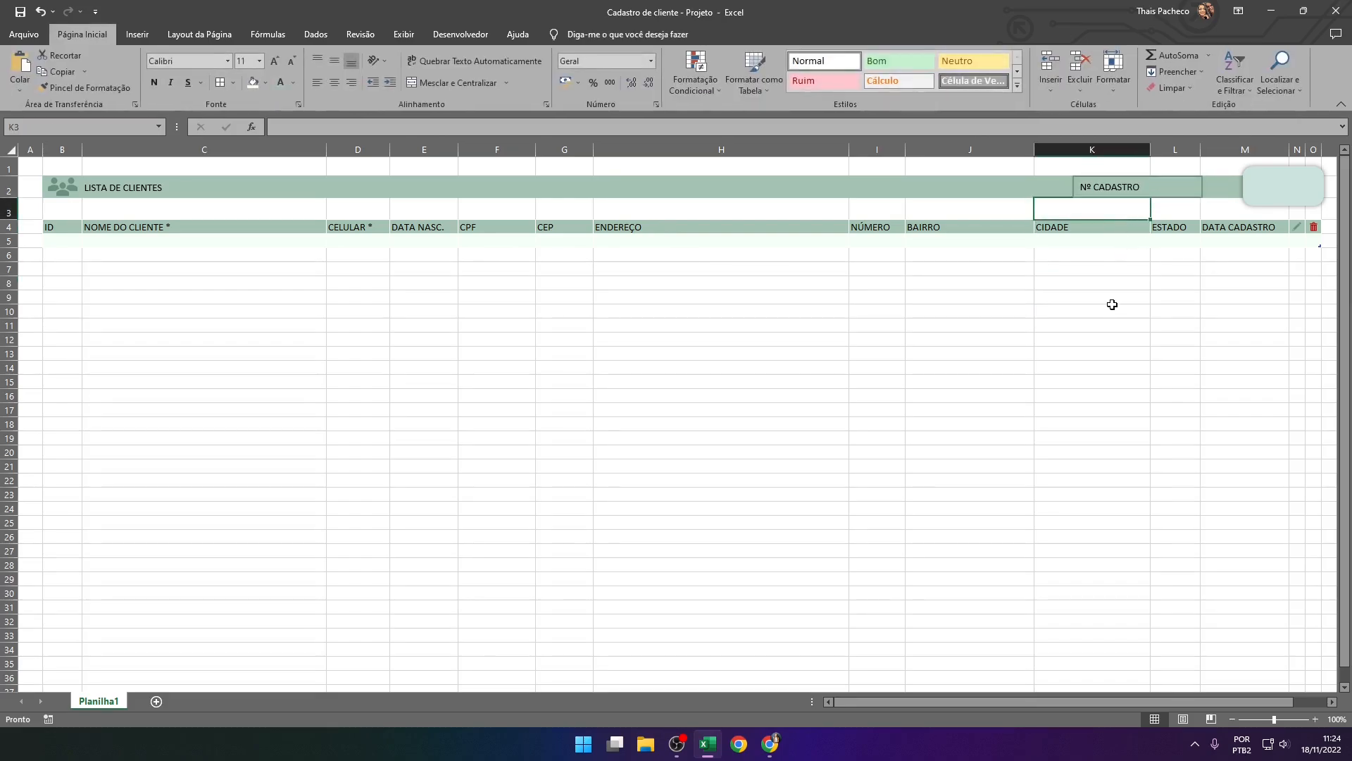
Increase the height of the Nº CADASTRO text box to 0,9 cm
{"action": "left_click", "coordinate": [1166, 196]}
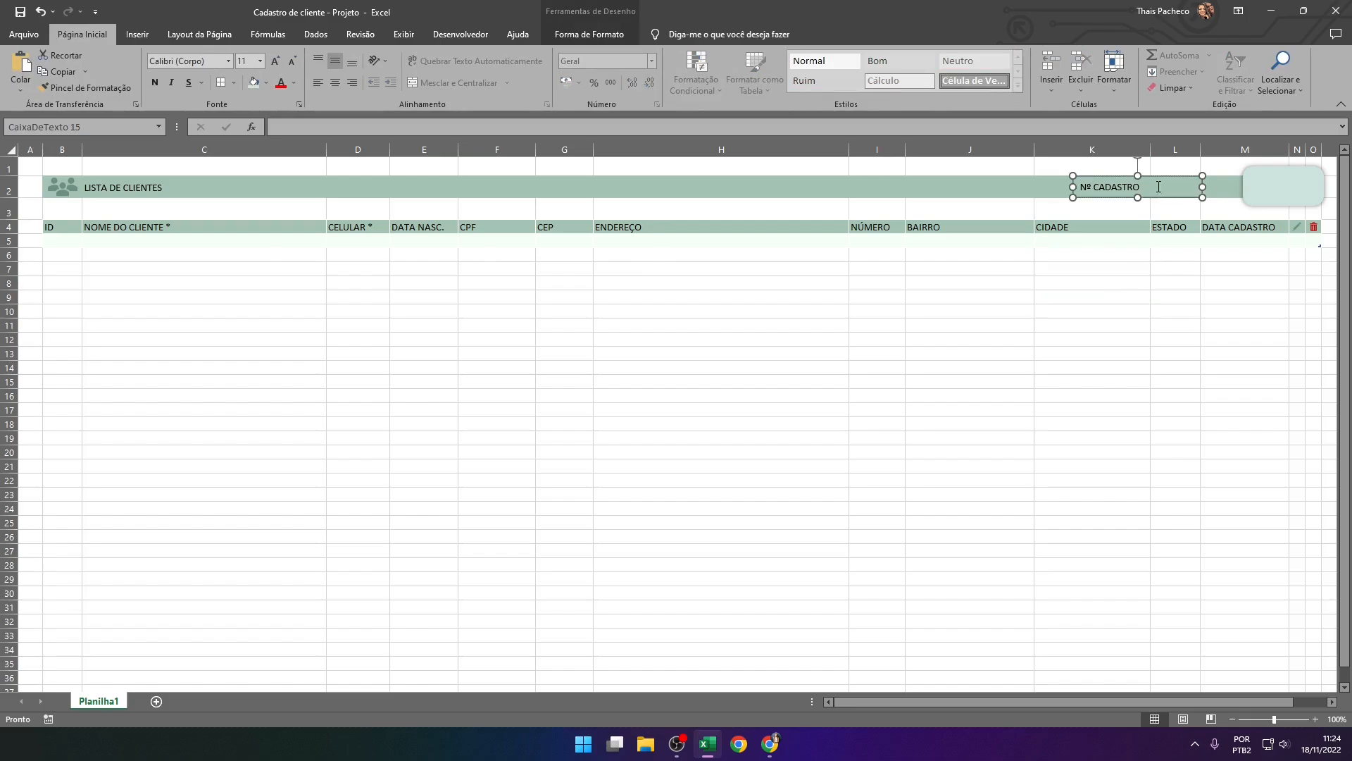
{"action": "left_click", "coordinate": [632, 36]}
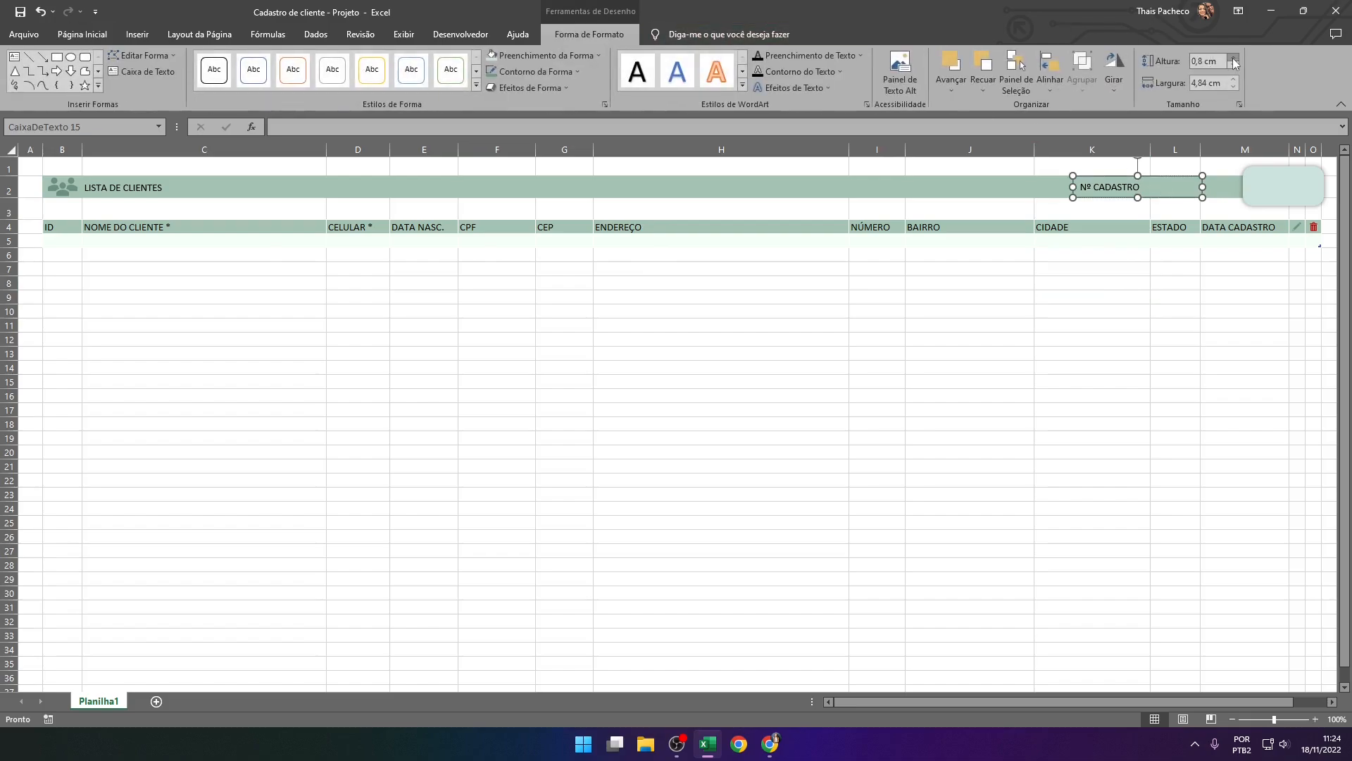
{"action": "left_click", "coordinate": [1234, 57]}
{"action": "key", "text": "Up"}
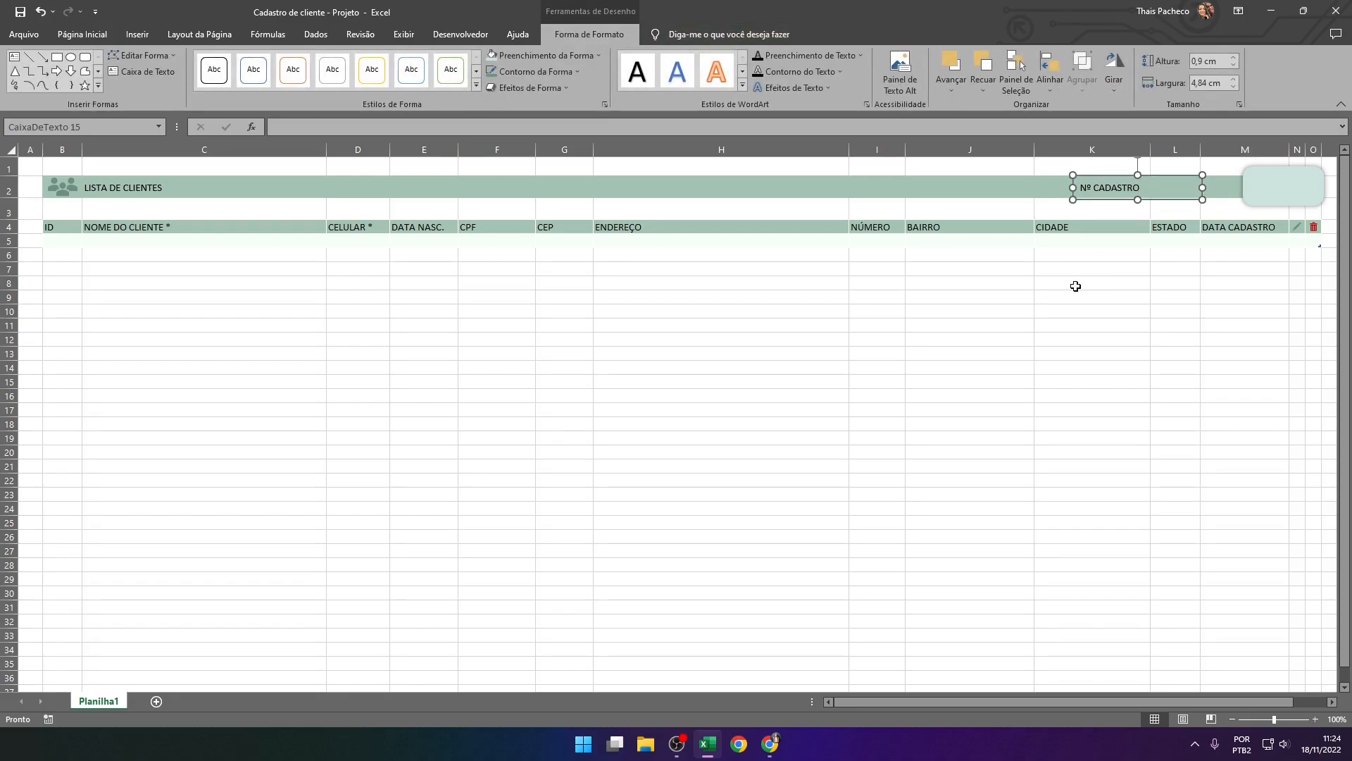
{"action": "left_click", "coordinate": [1089, 306]}
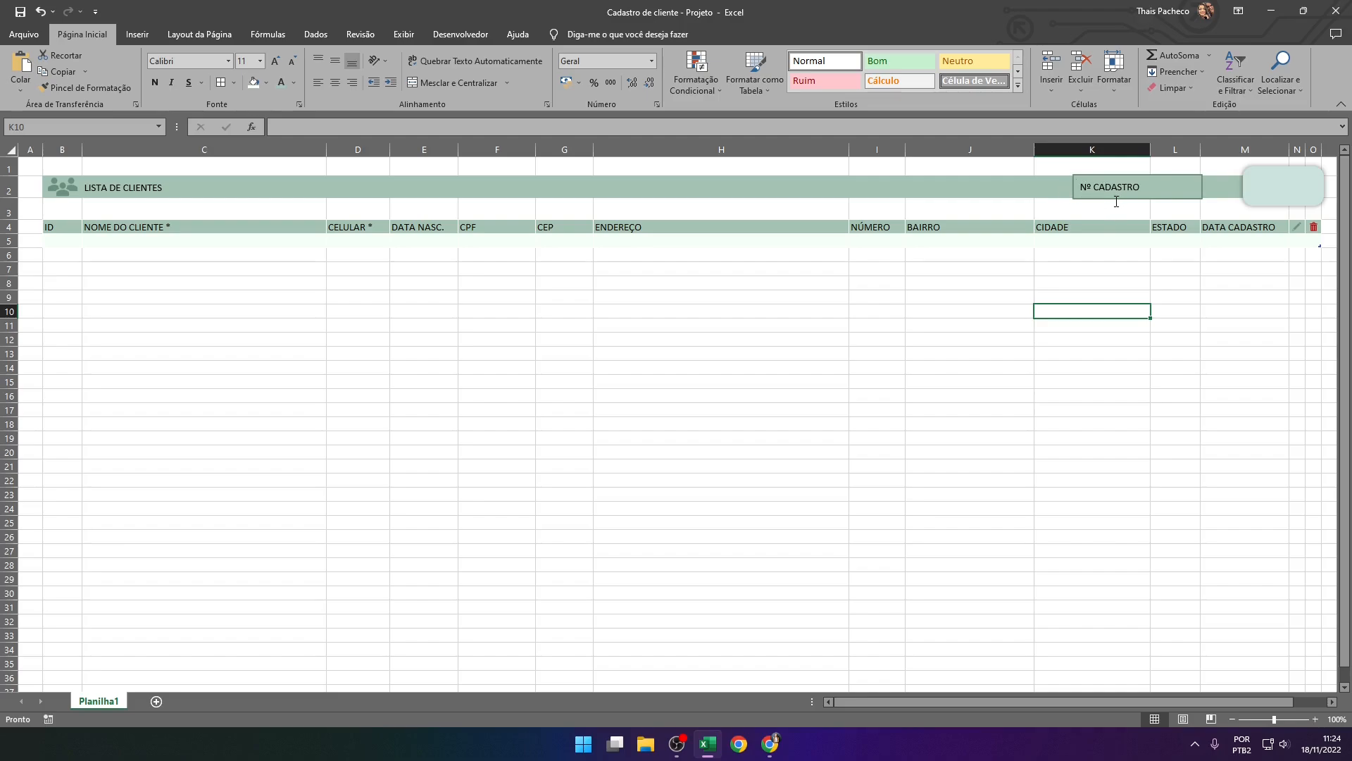
Label the light green rounded rectangle button "NOVO CADASTRO"
{"action": "left_click", "coordinate": [1275, 188]}
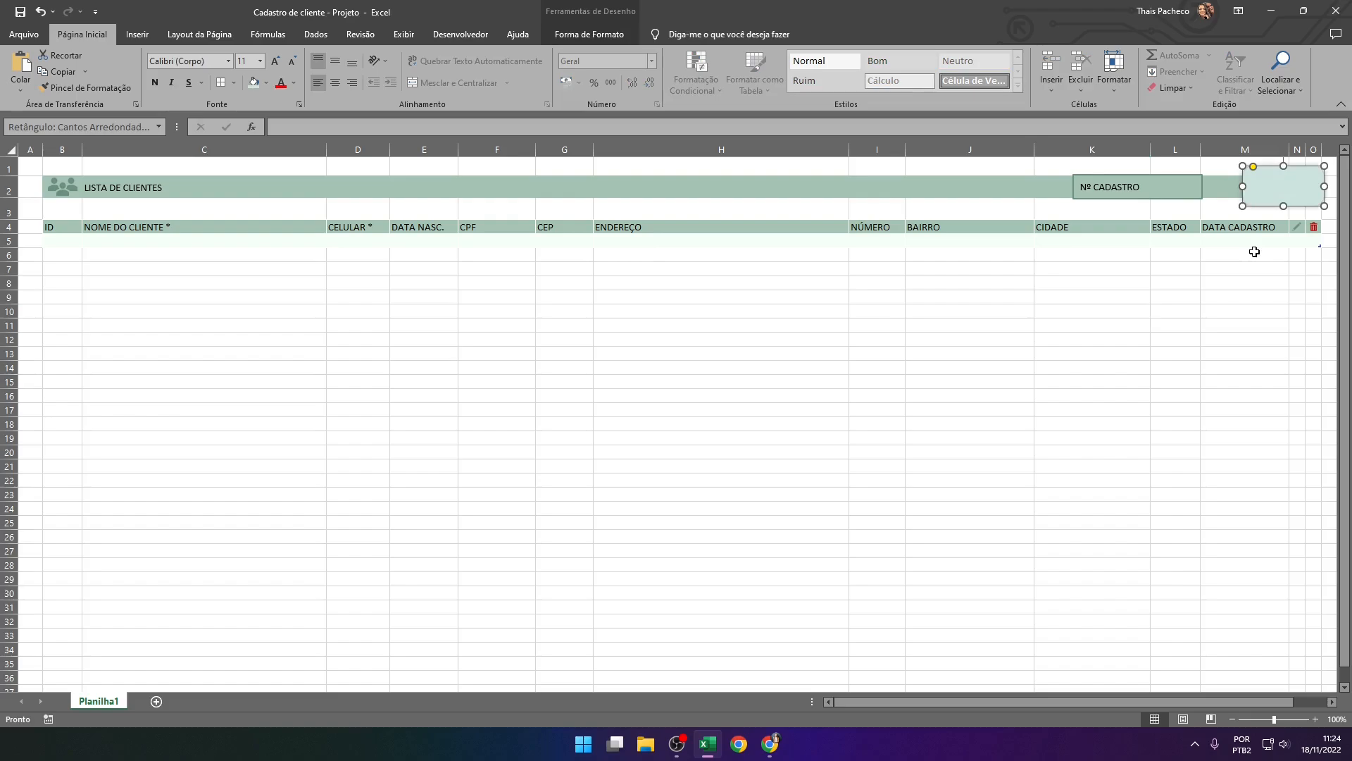
{"action": "type", "text": "CA"}
{"action": "type", "text": "NOVO CADASTRO"}
Change the NOVO CADASTRO button's text fill to the dark grey theme colour
{"action": "left_click", "coordinate": [1261, 206]}
{"action": "left_click", "coordinate": [585, 33]}
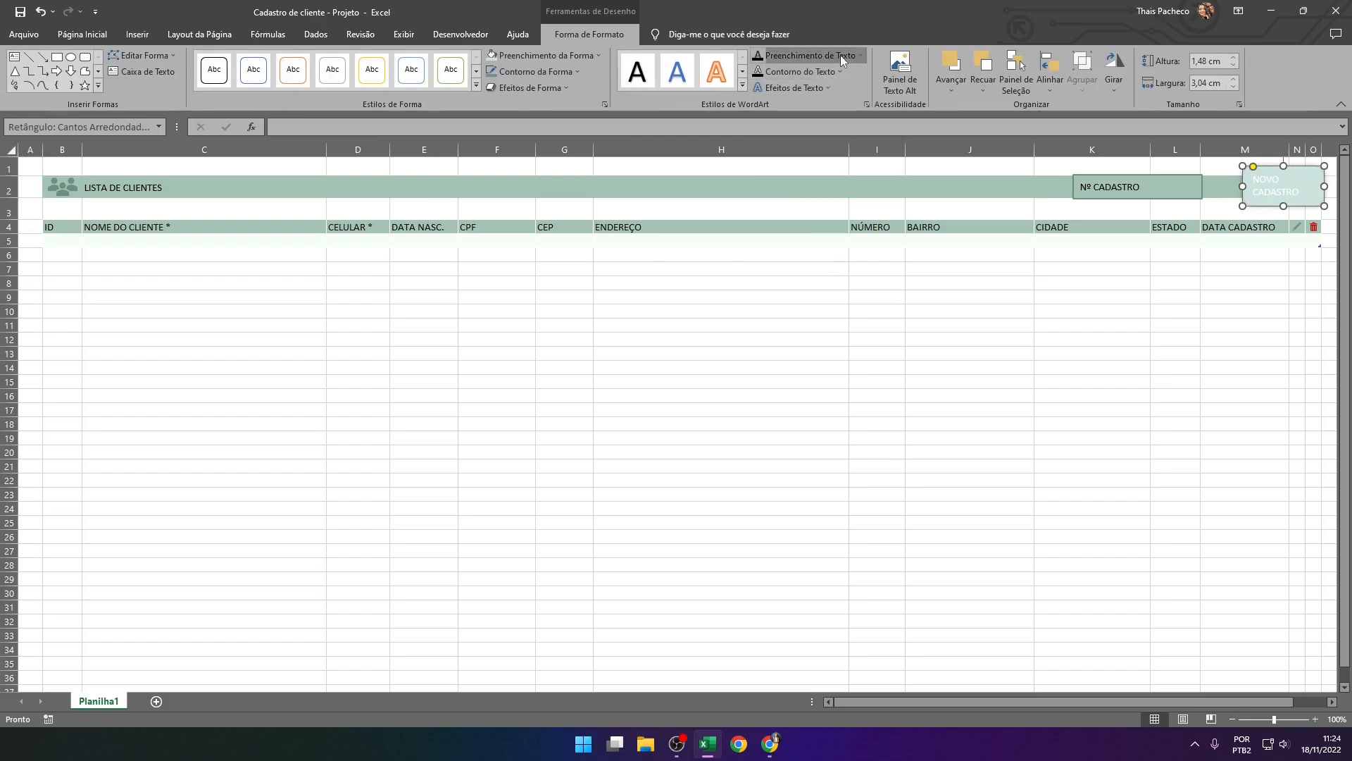
{"action": "left_click", "coordinate": [840, 55]}
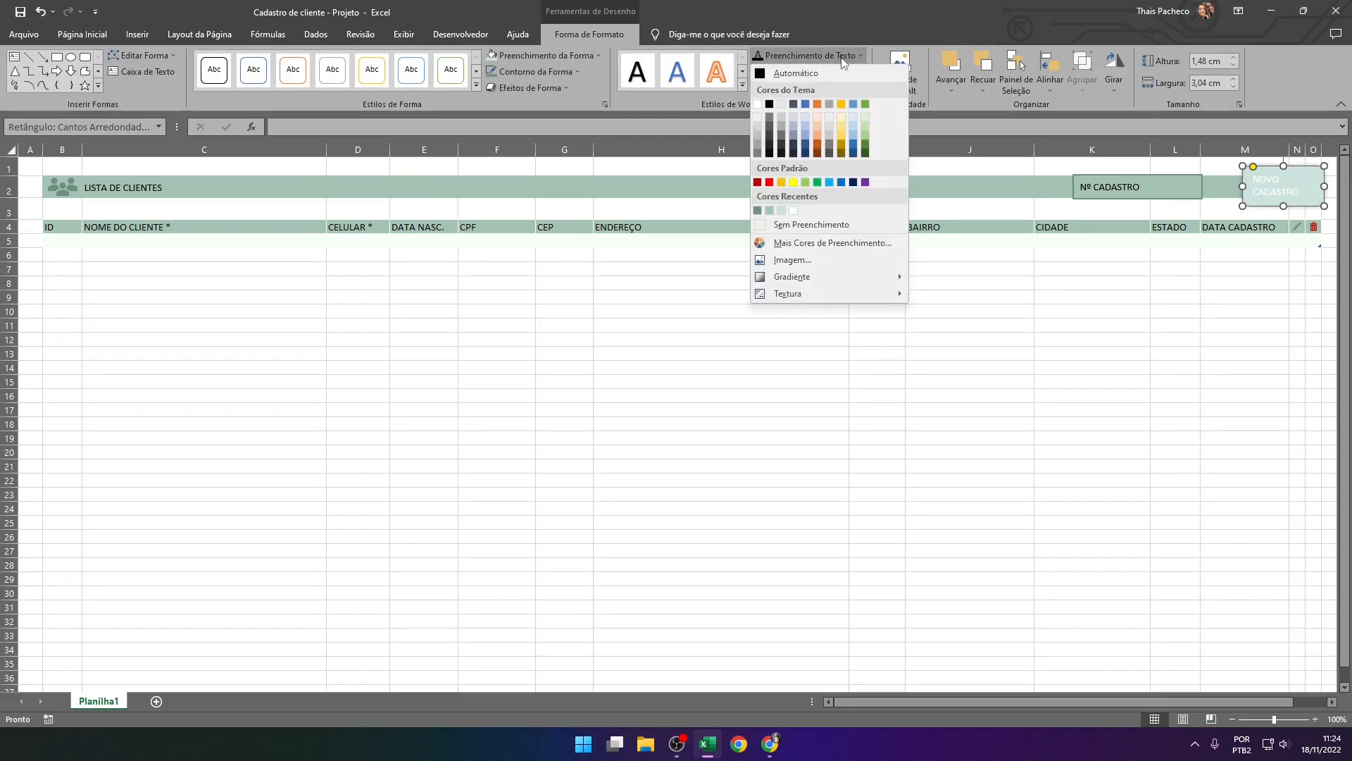
{"action": "left_click", "coordinate": [781, 148]}
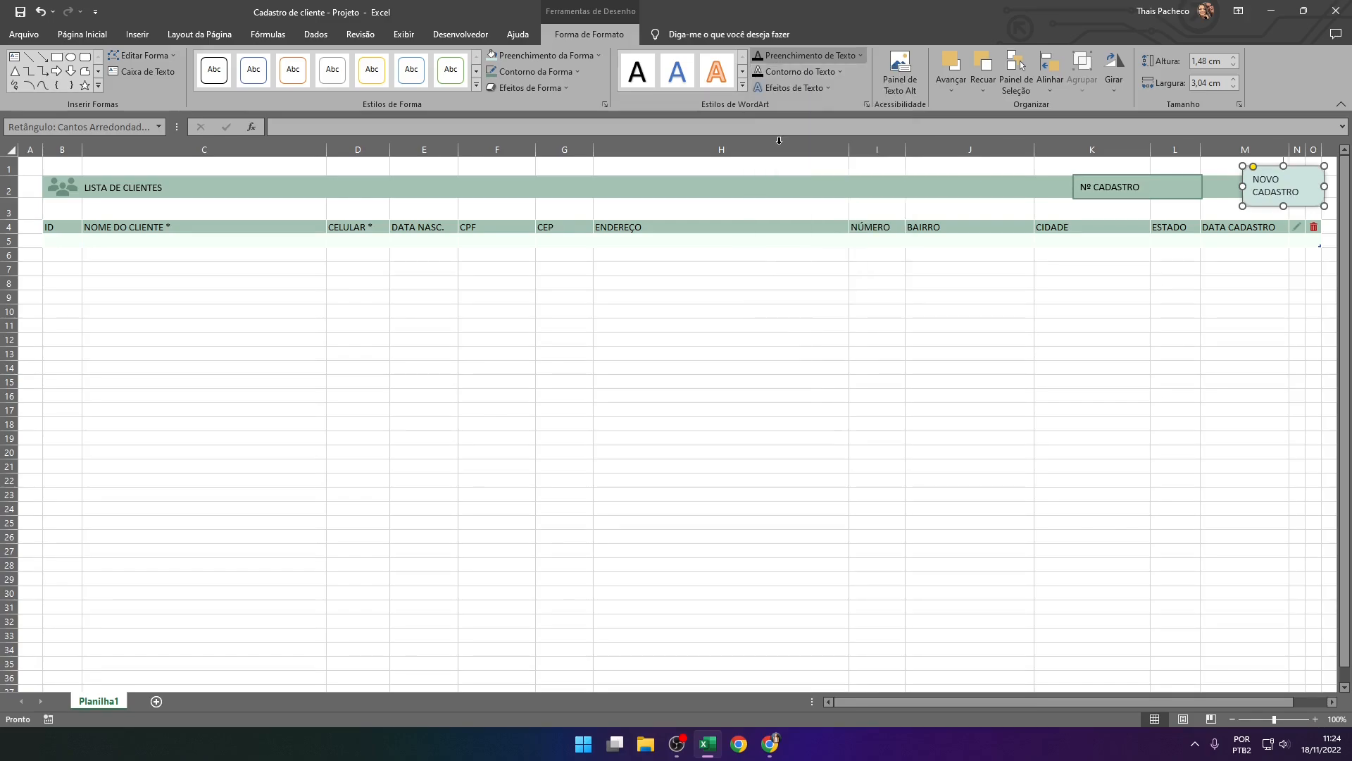
{"action": "left_click", "coordinate": [1203, 310]}
Center the NOVO CADASTRO text both vertically and horizontally within its button
{"action": "left_click", "coordinate": [1276, 210]}
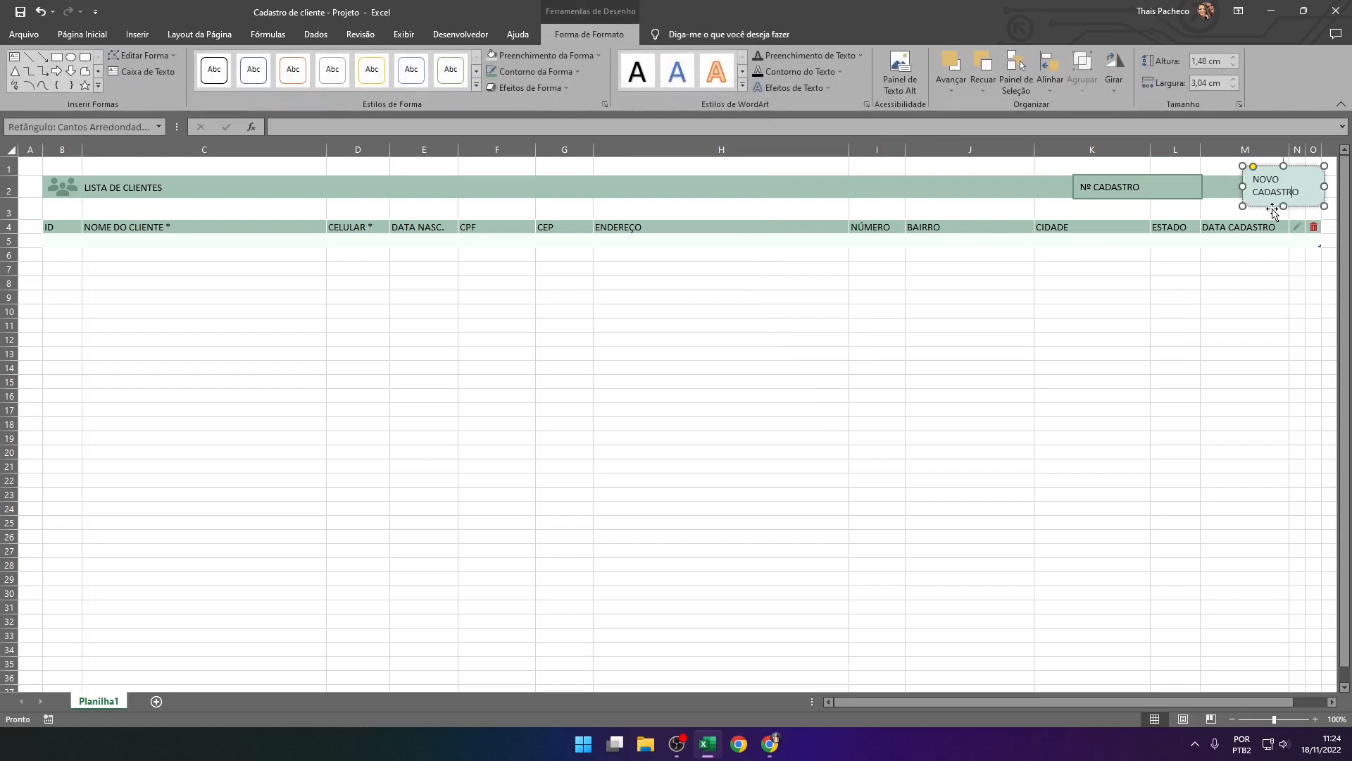
{"action": "left_click", "coordinate": [82, 34]}
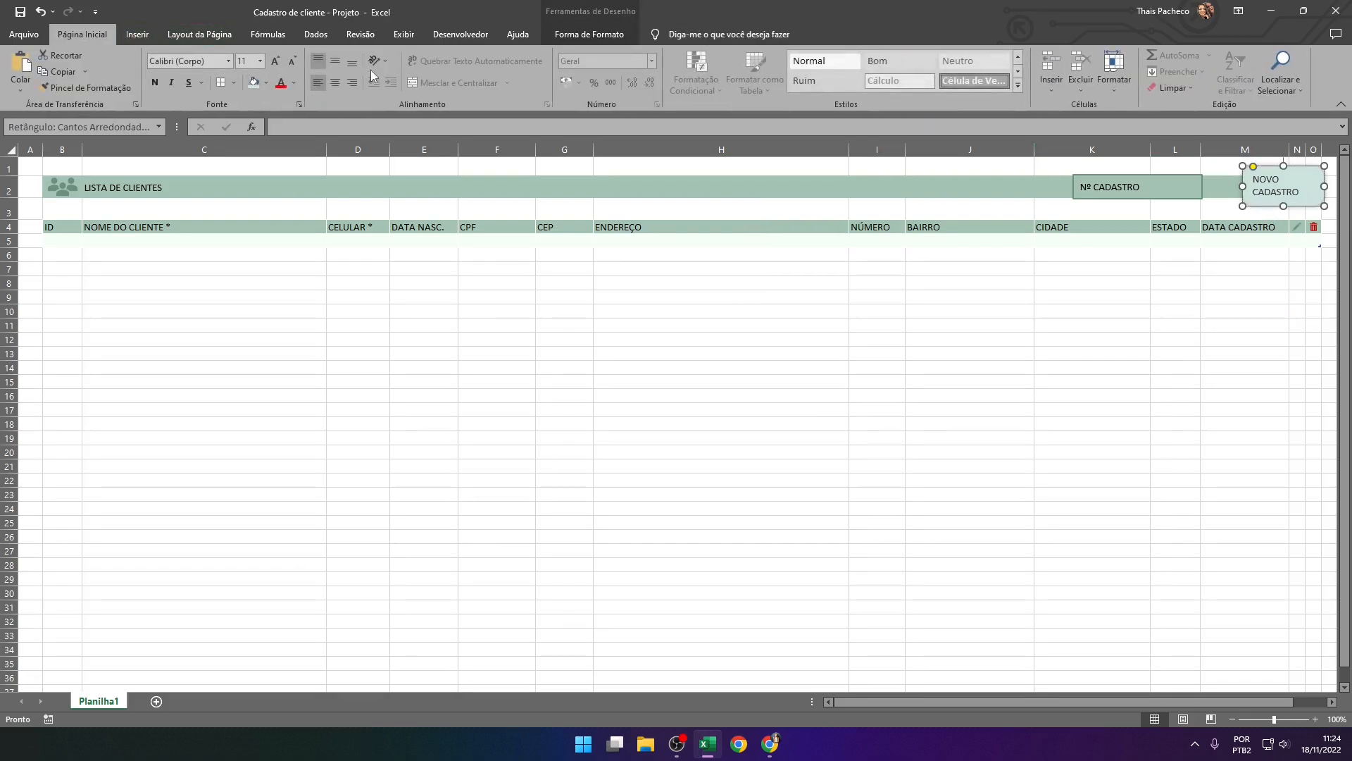
{"action": "left_click", "coordinate": [331, 59]}
{"action": "left_click", "coordinate": [335, 83]}
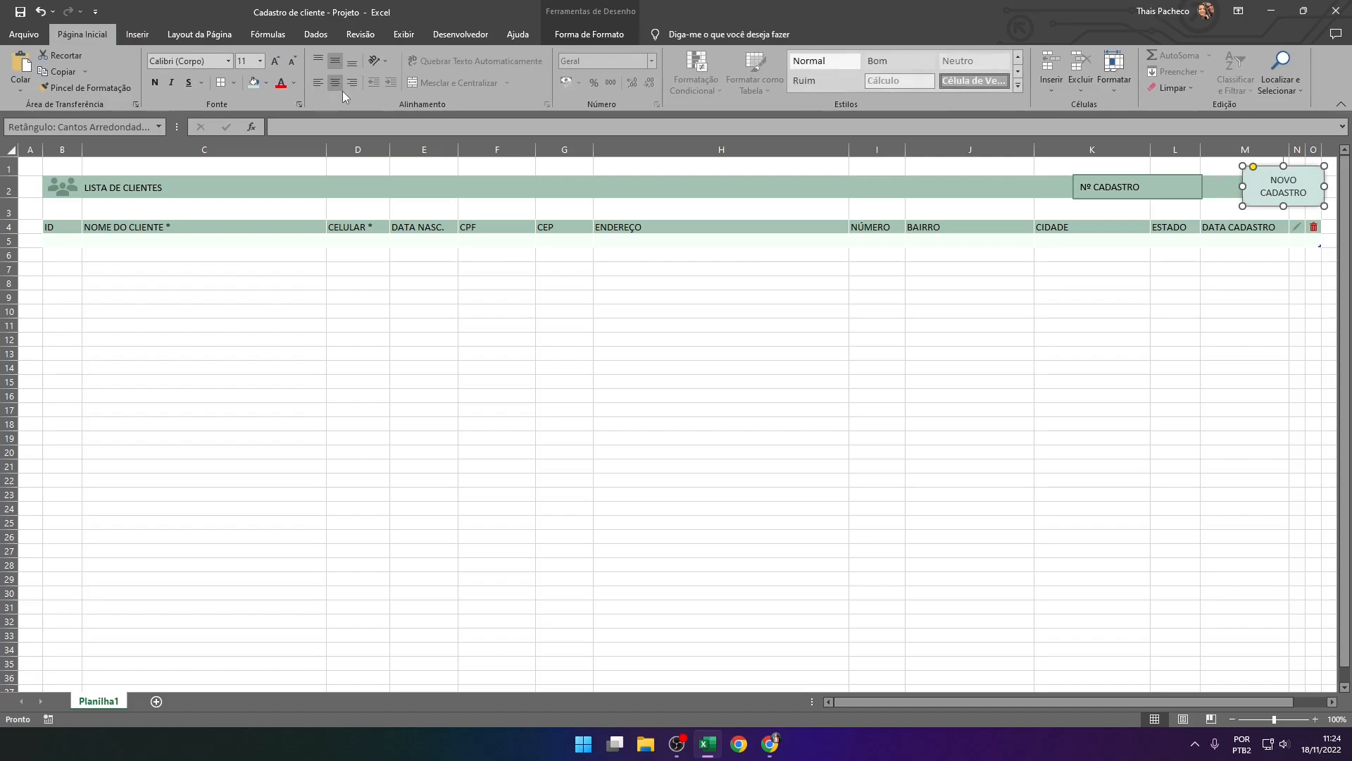
{"action": "left_click", "coordinate": [1056, 329]}
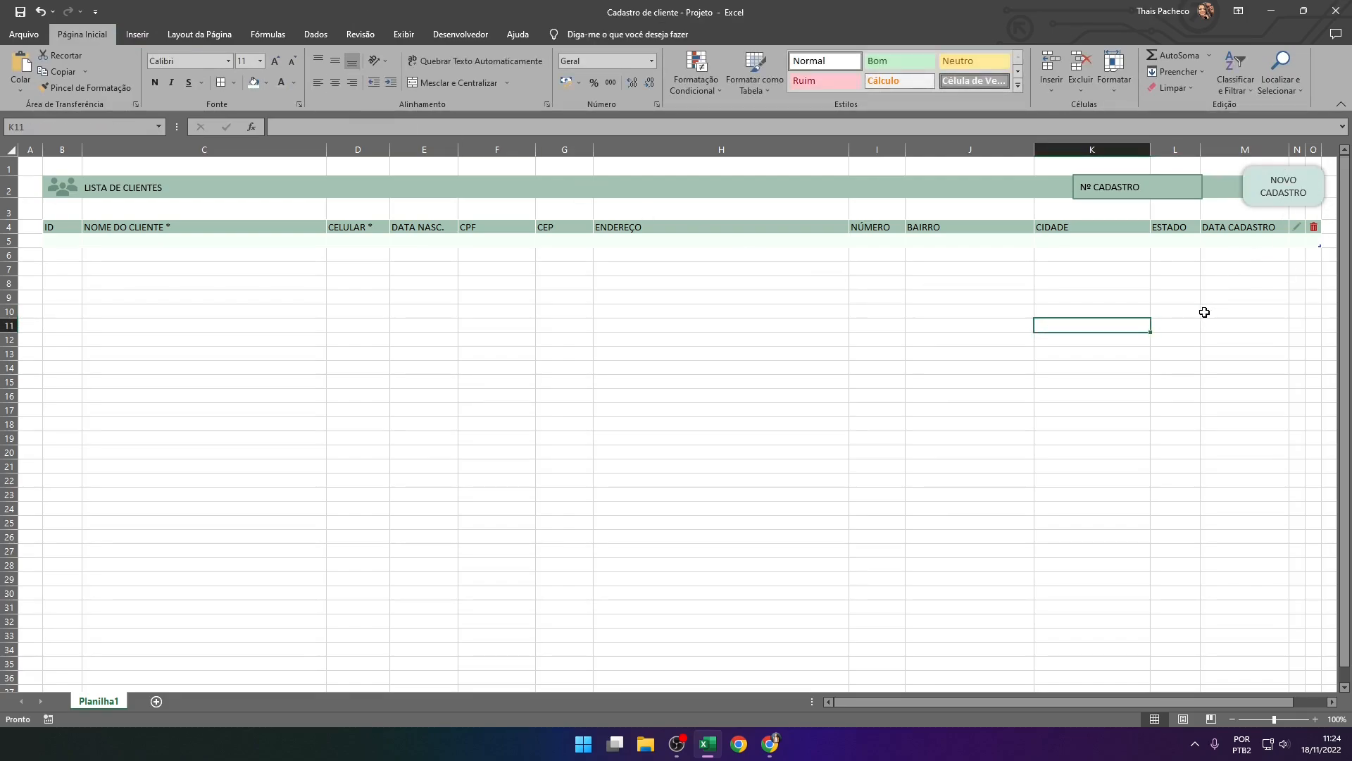
Change the Nº CADASTRO text fill to the same dark grey theme colour as the button's label
{"action": "left_click", "coordinate": [1120, 189]}
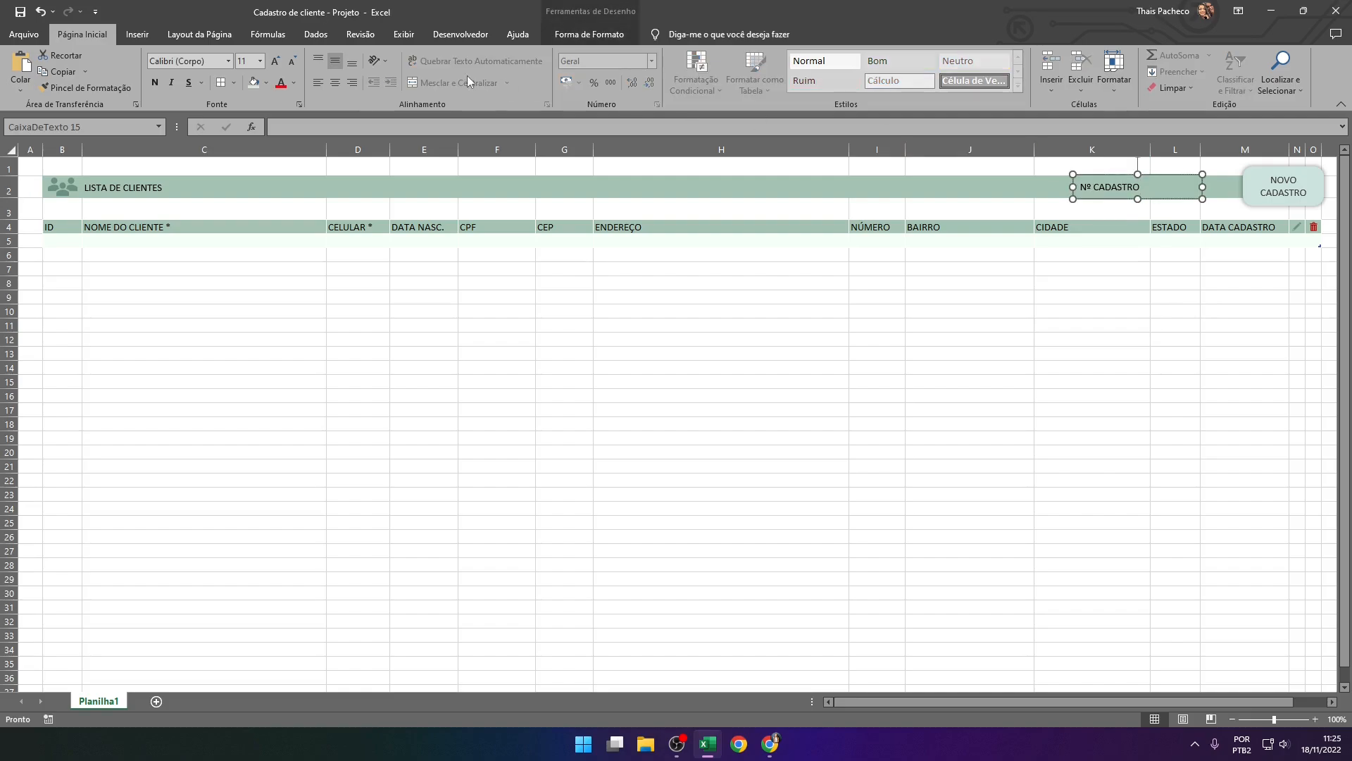
{"action": "left_click", "coordinate": [574, 37]}
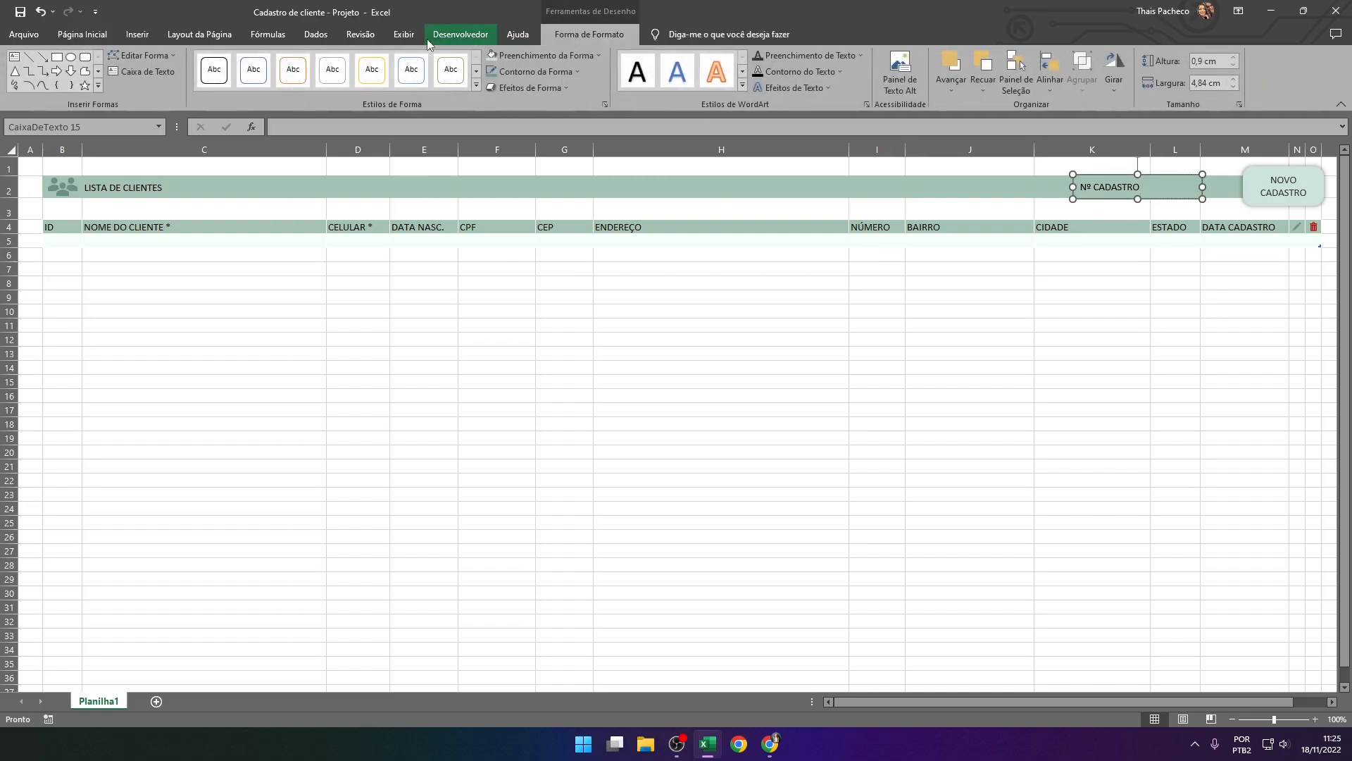
{"action": "left_click", "coordinate": [826, 55]}
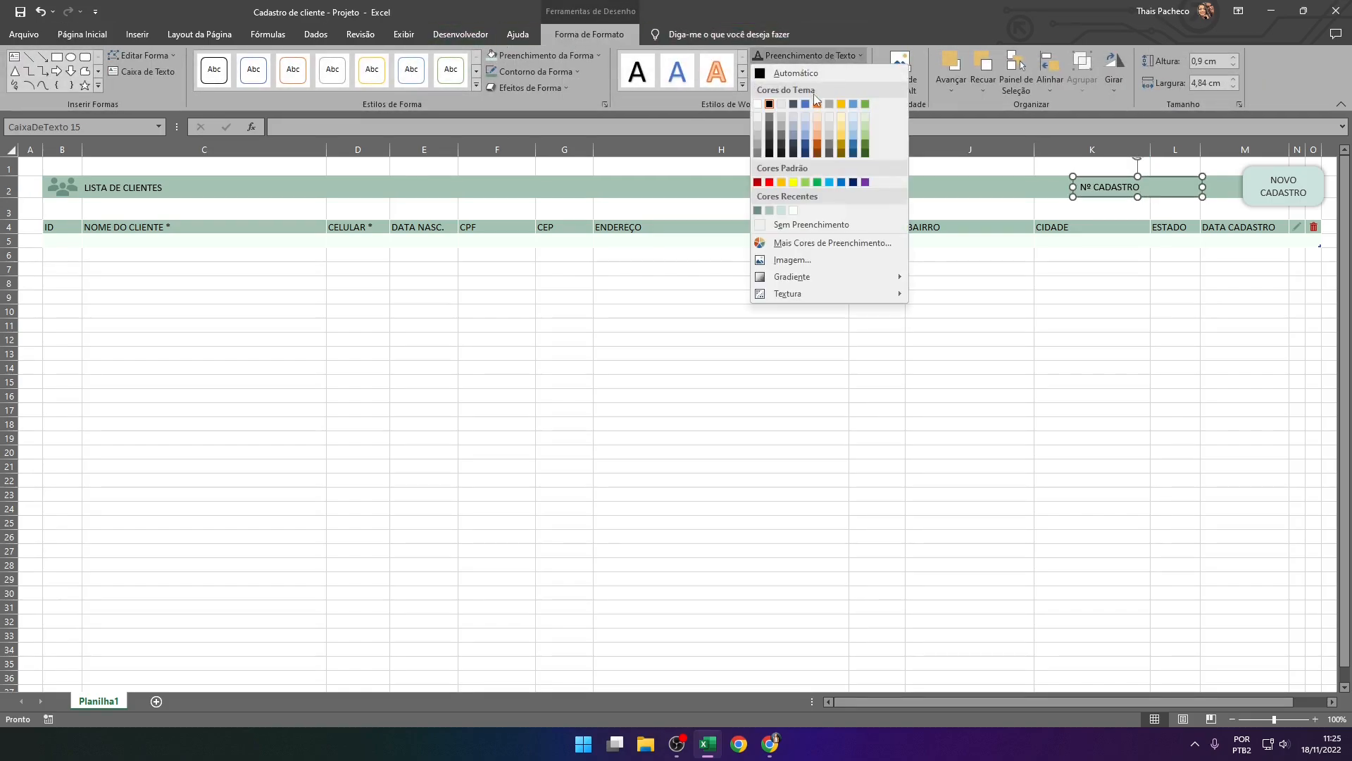
{"action": "left_click", "coordinate": [781, 147]}
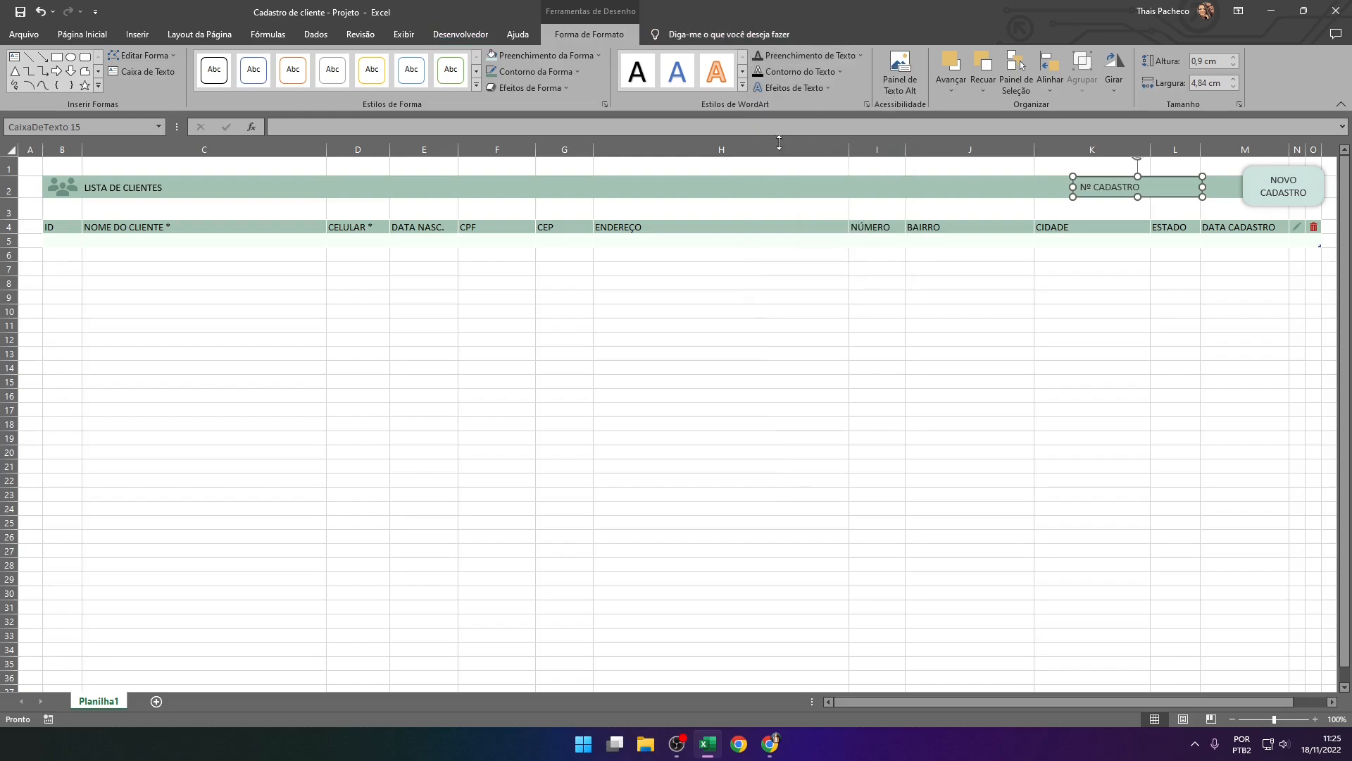
{"action": "left_click", "coordinate": [1123, 322]}
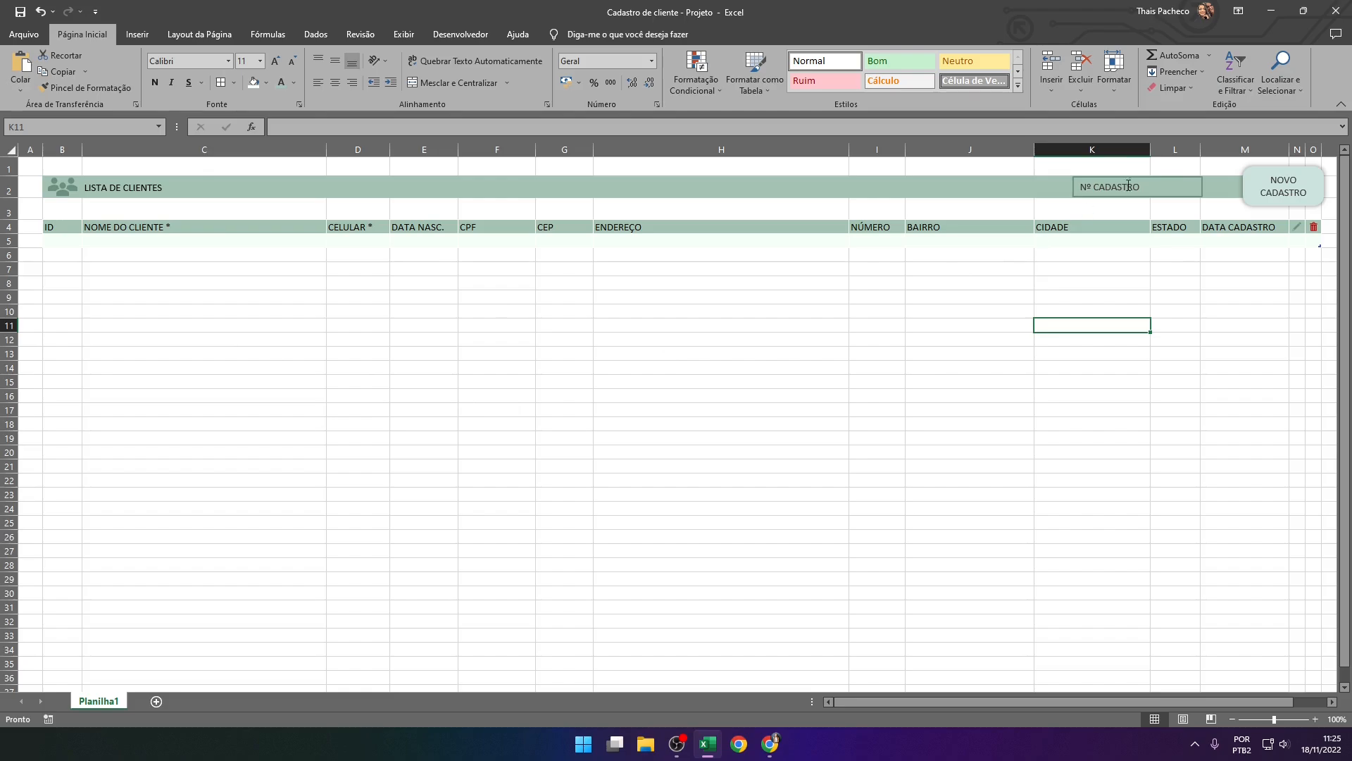
Start a CONT.SE formula in cell L2 beside the Nº CADASTRO label
{"action": "left_click", "coordinate": [1163, 159]}
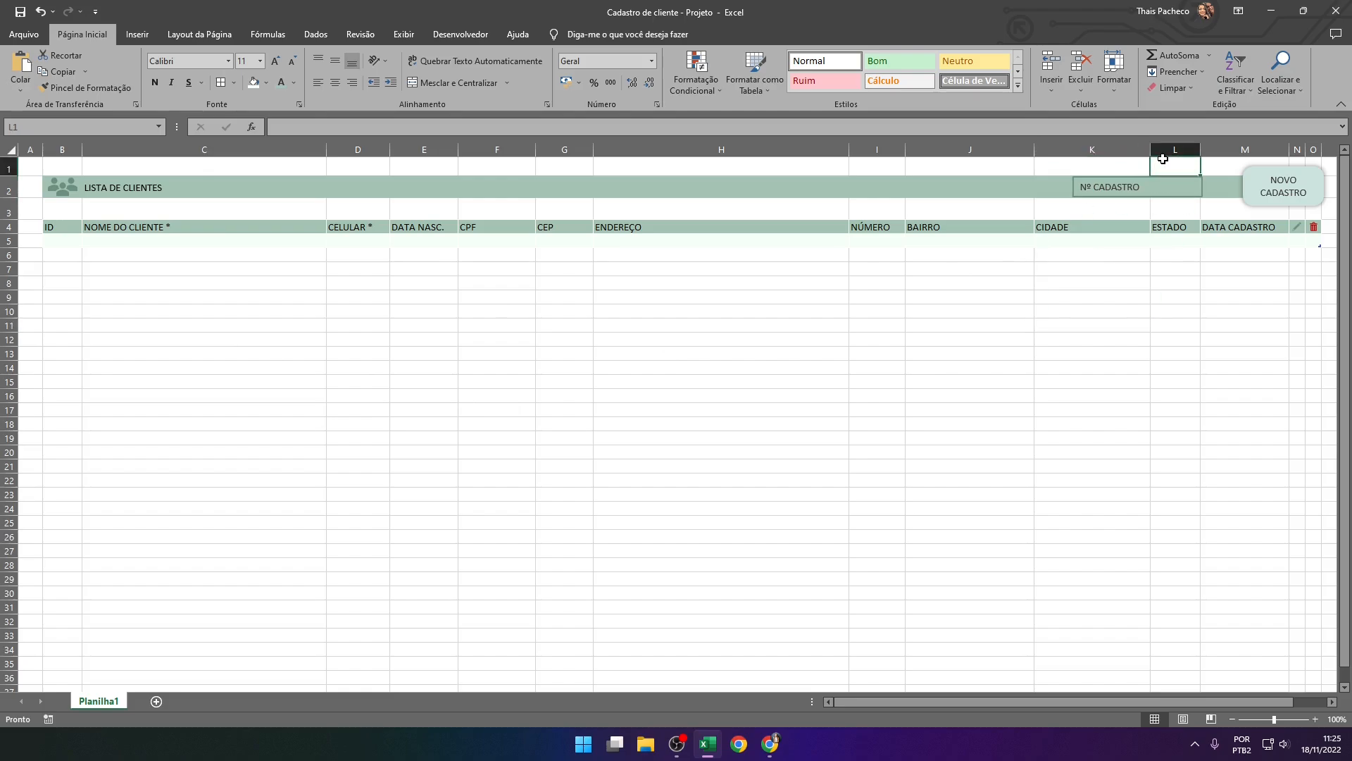
{"action": "key", "text": "Down"}
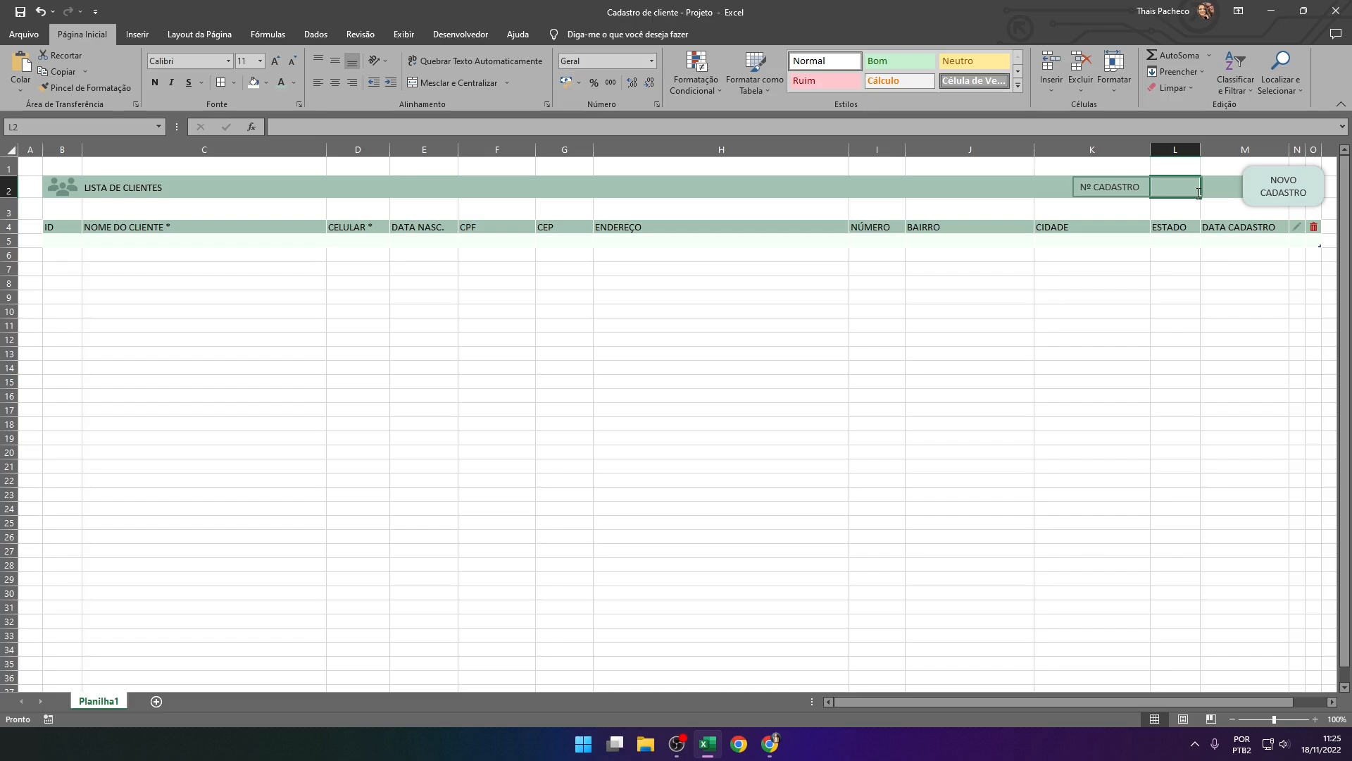
{"action": "type", "text": "="}
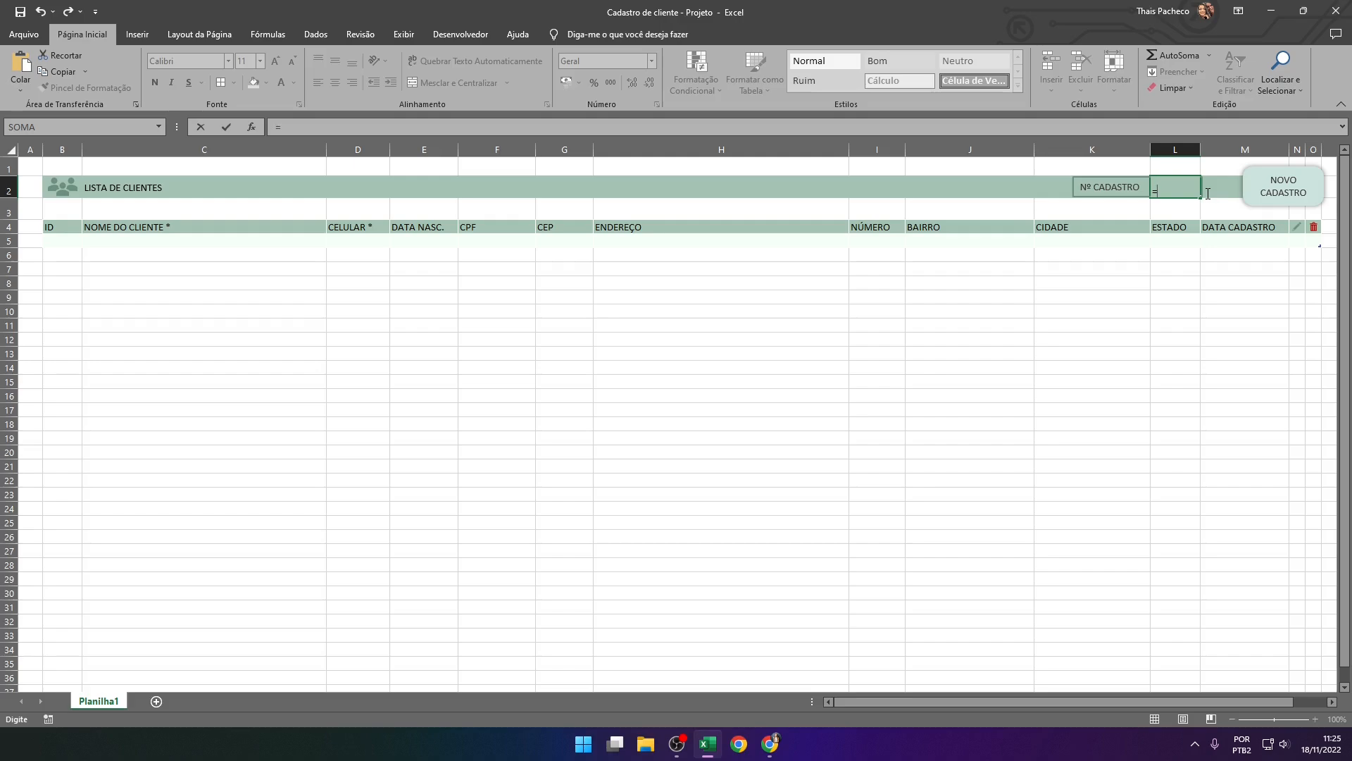
{"action": "type", "text": "CONT.SE("}
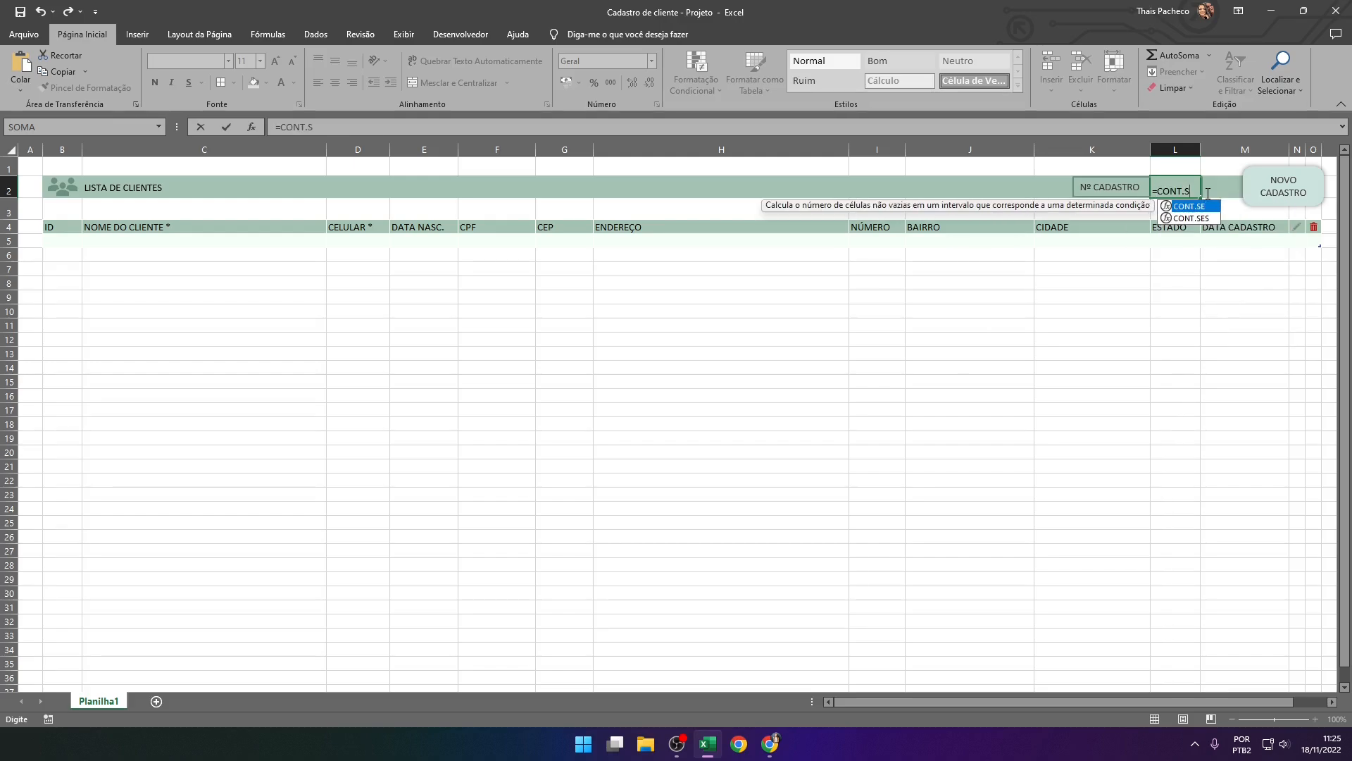
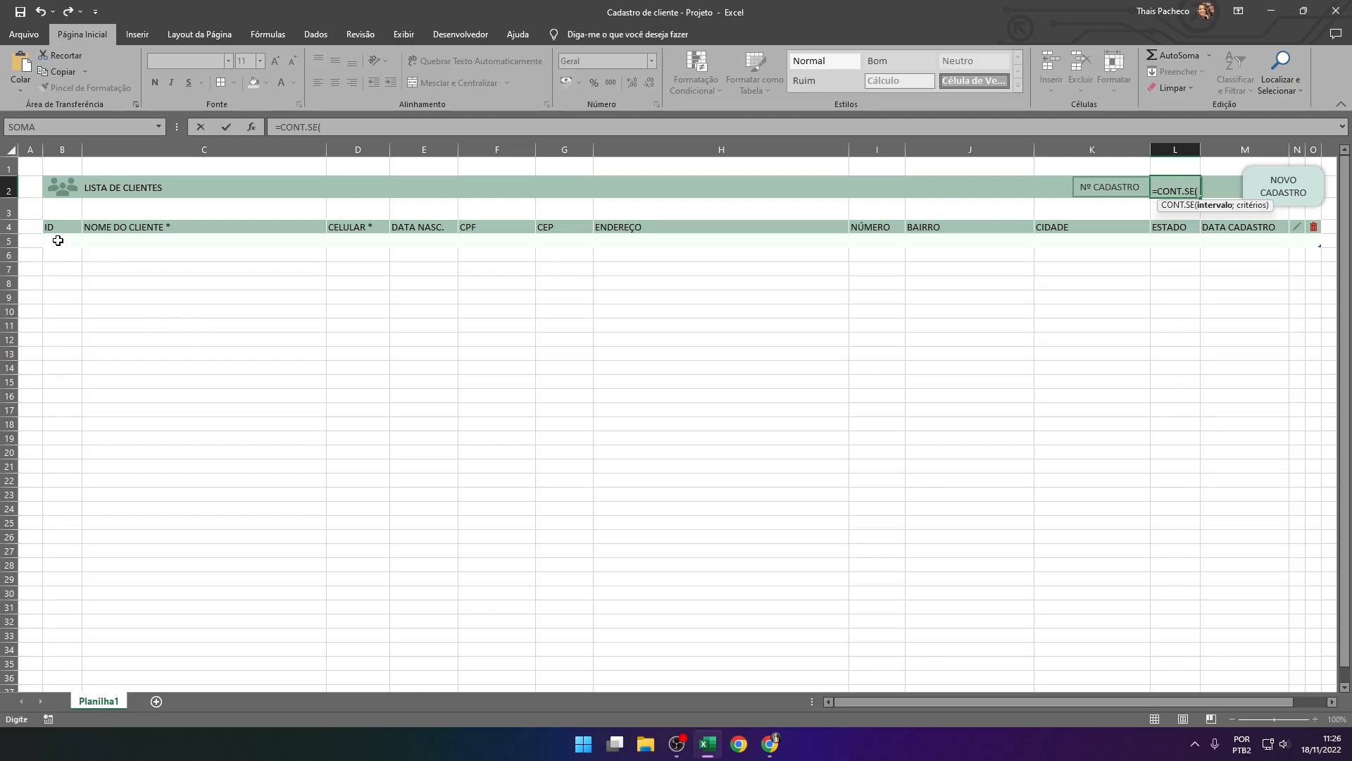
Complete the counter formula in L2 as =CONT.SE(B5:B1000;"<>" & "") to count the filled ID cells
{"action": "left_click_drag", "start_coordinate": [59, 238], "coordinate": [67, 502]}
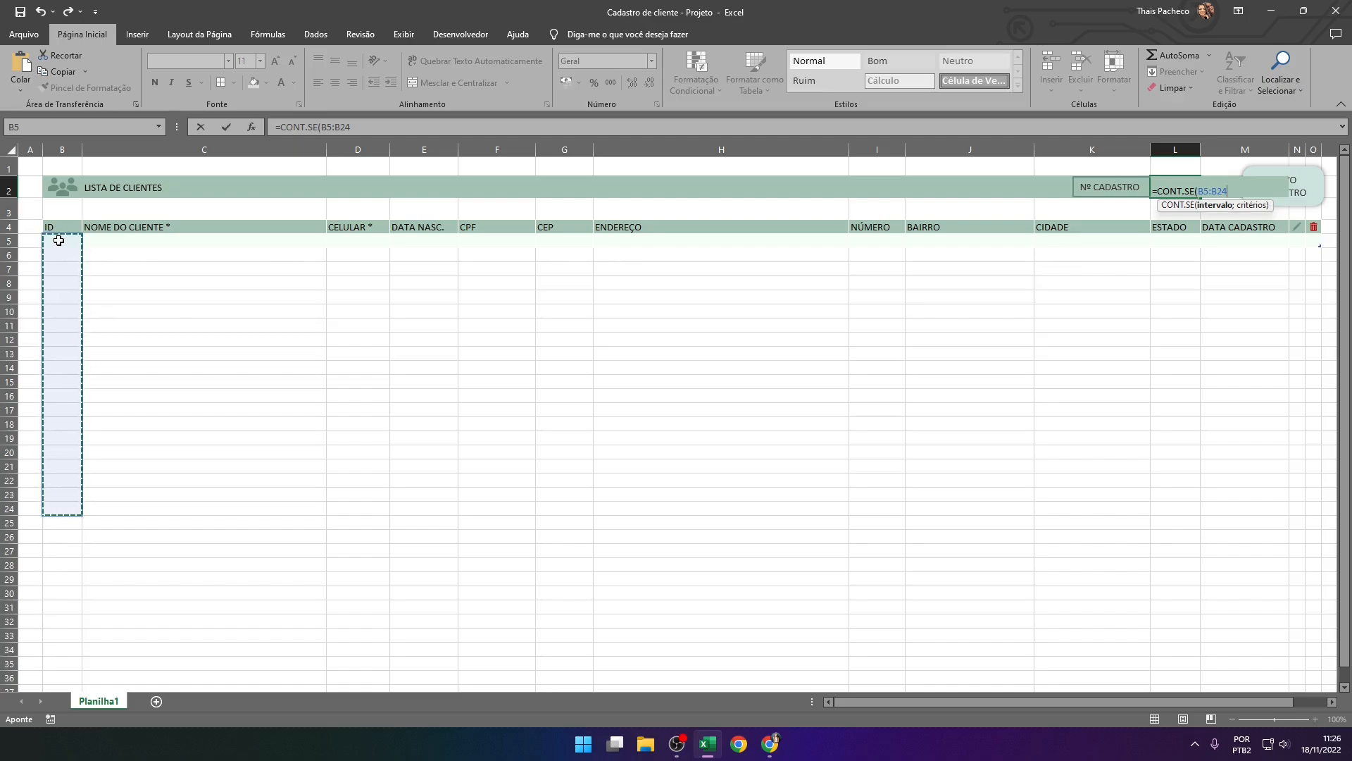
{"action": "left_click", "coordinate": [1226, 190]}
{"action": "key", "text": "BackSpace"}
{"action": "key", "text": "BackSpace"}
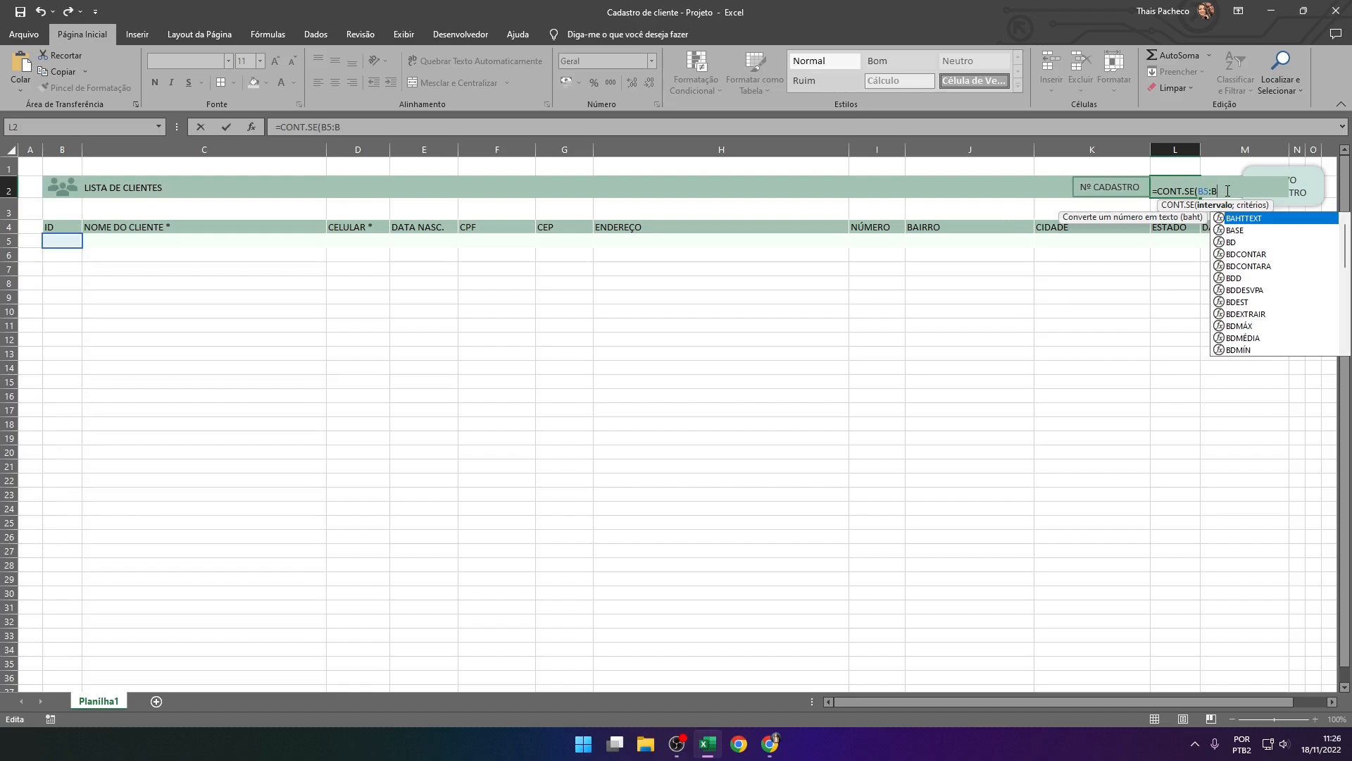
{"action": "type", "text": "10"}
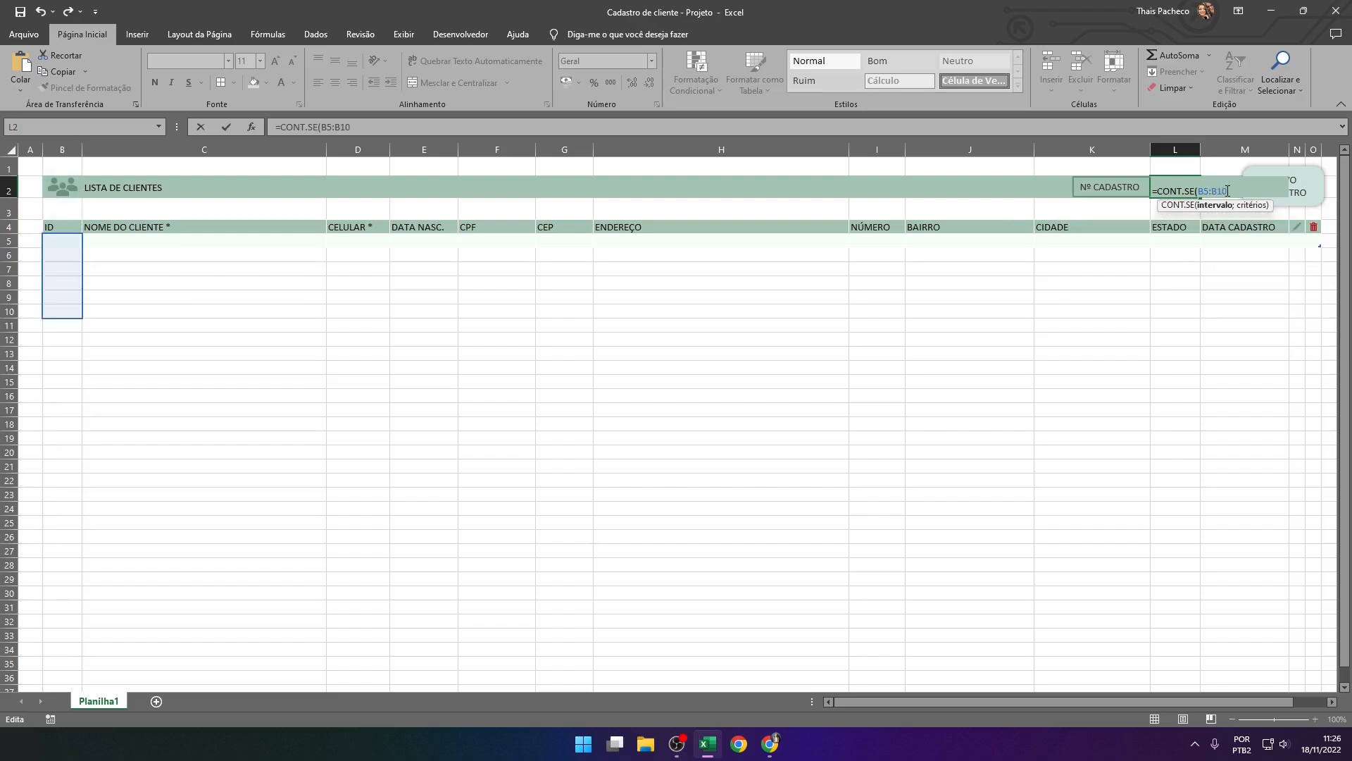
{"action": "type", "text": "00"}
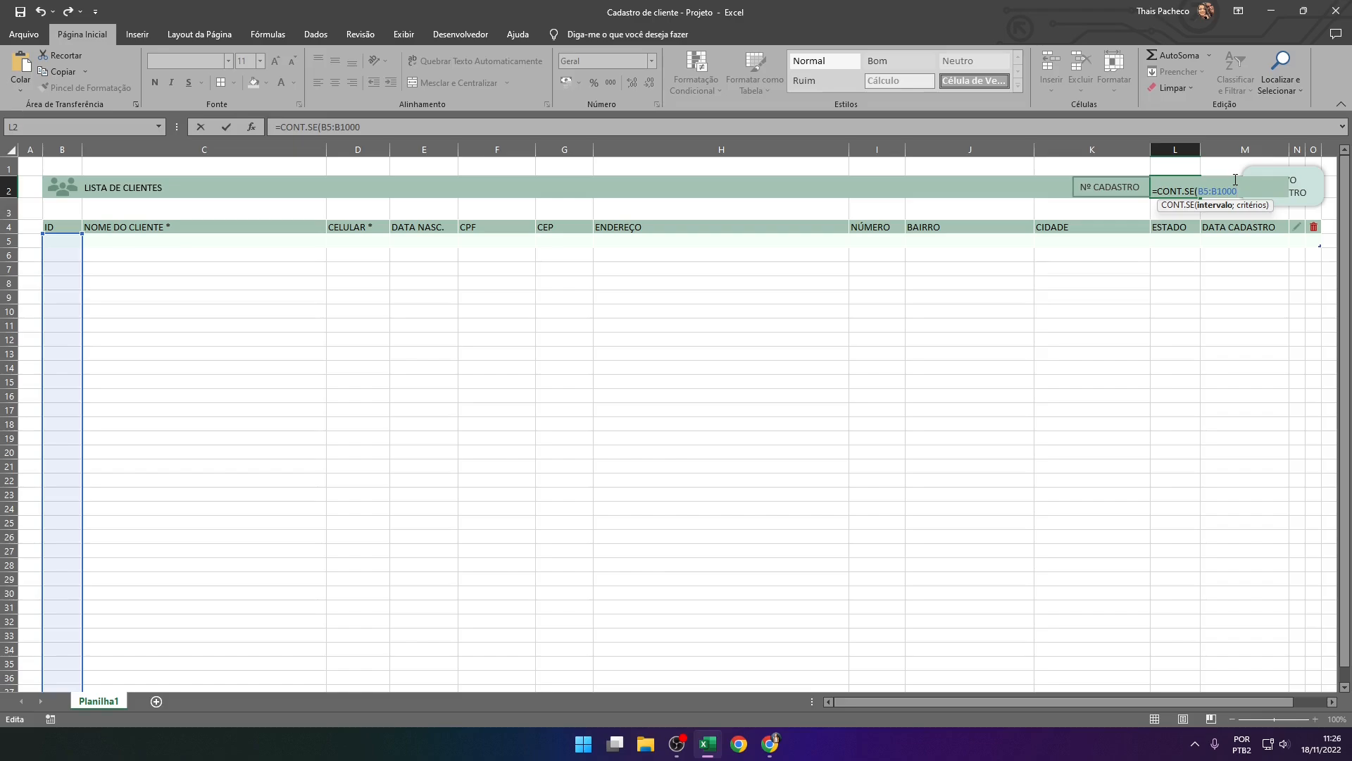
{"action": "type", "text": ";"}
{"action": "type", "text": "<>\" & \"\""}
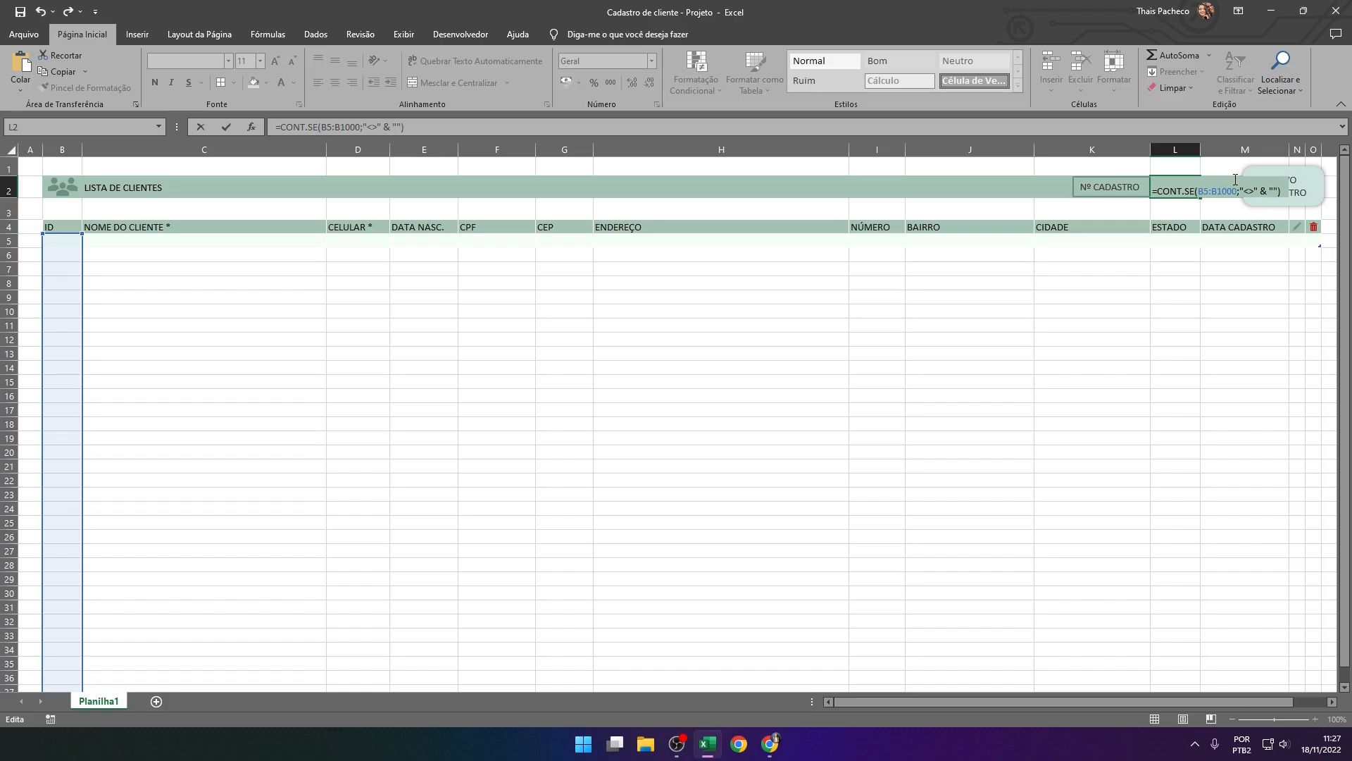
{"action": "key", "text": "Return"}
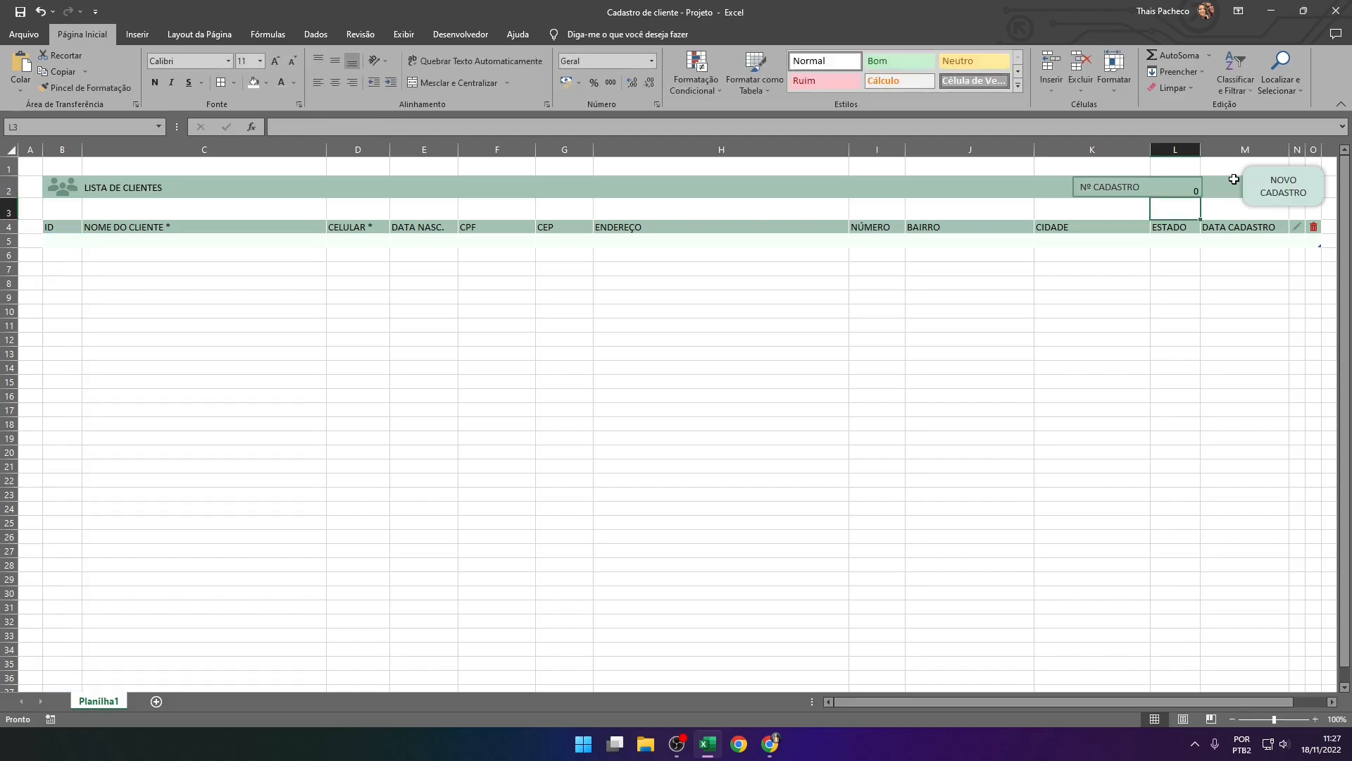
Center the counter value in cell L2 both vertically and horizontally
{"action": "key", "text": "Up"}
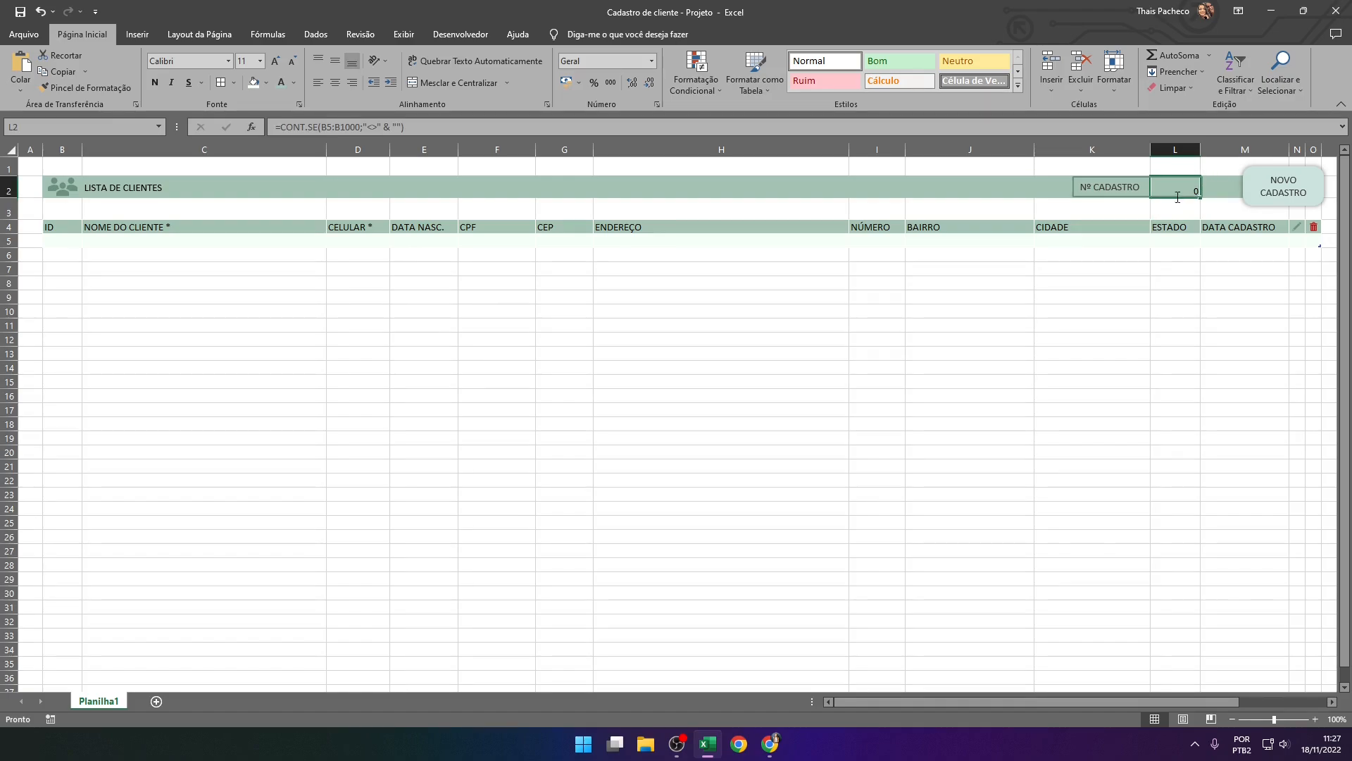
{"action": "left_click", "coordinate": [339, 63]}
{"action": "left_click", "coordinate": [337, 83]}
Apply the custom number format 00 to the counter in cell L2
{"action": "left_click", "coordinate": [653, 62]}
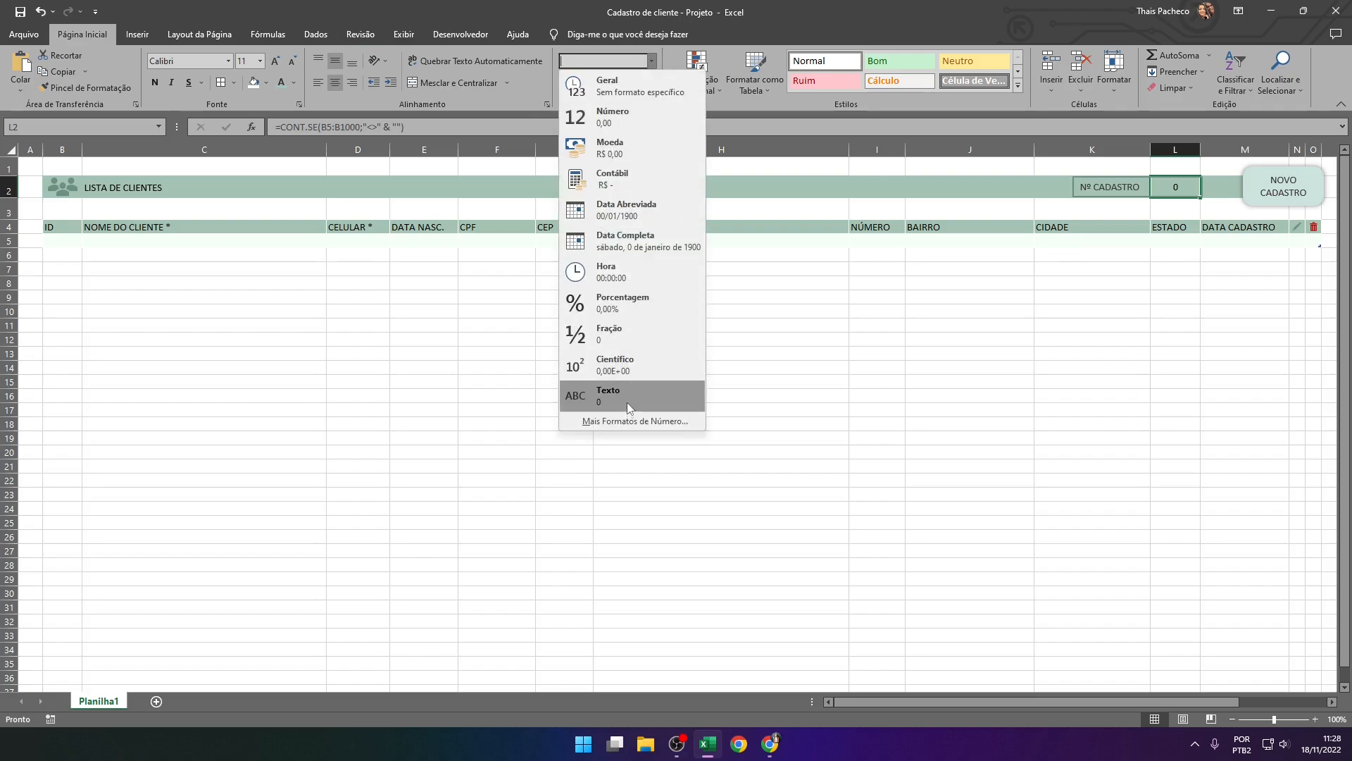
{"action": "left_click", "coordinate": [617, 423]}
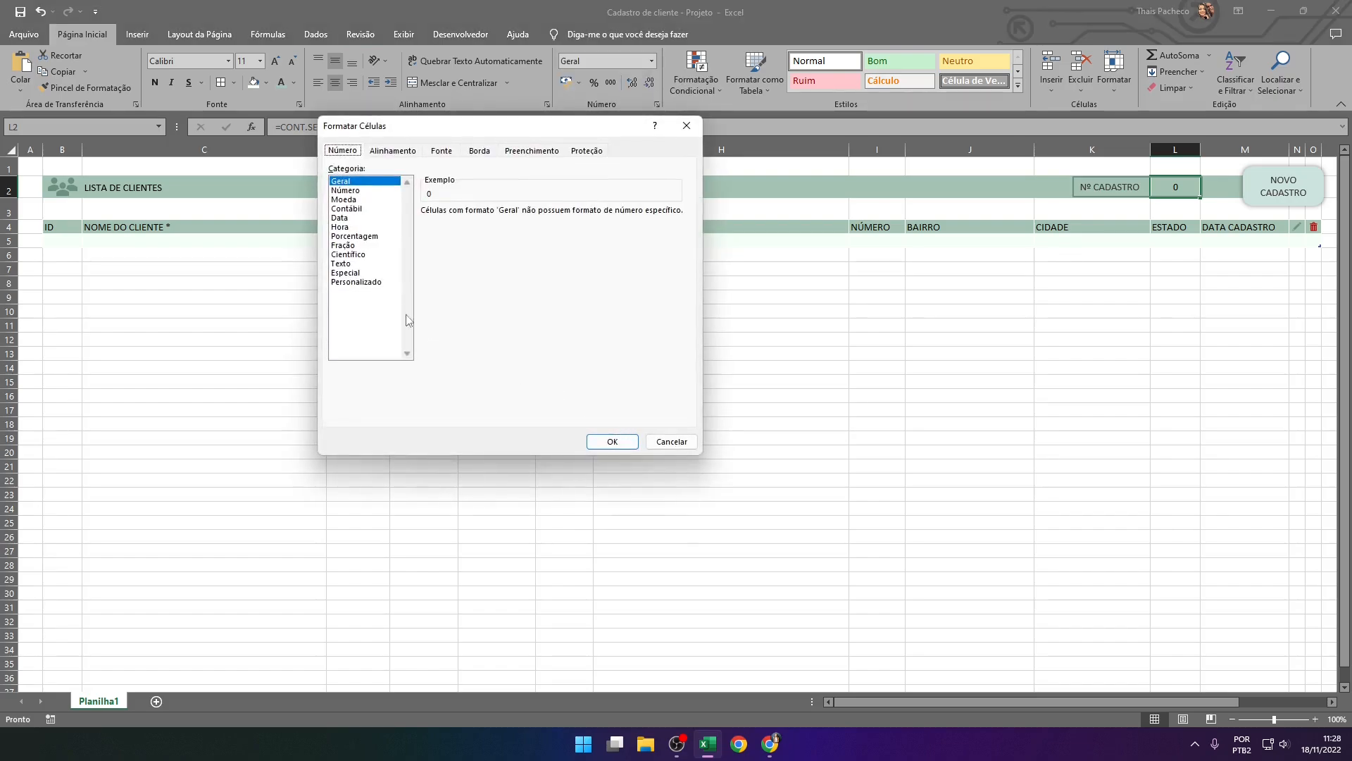
{"action": "left_click", "coordinate": [358, 282]}
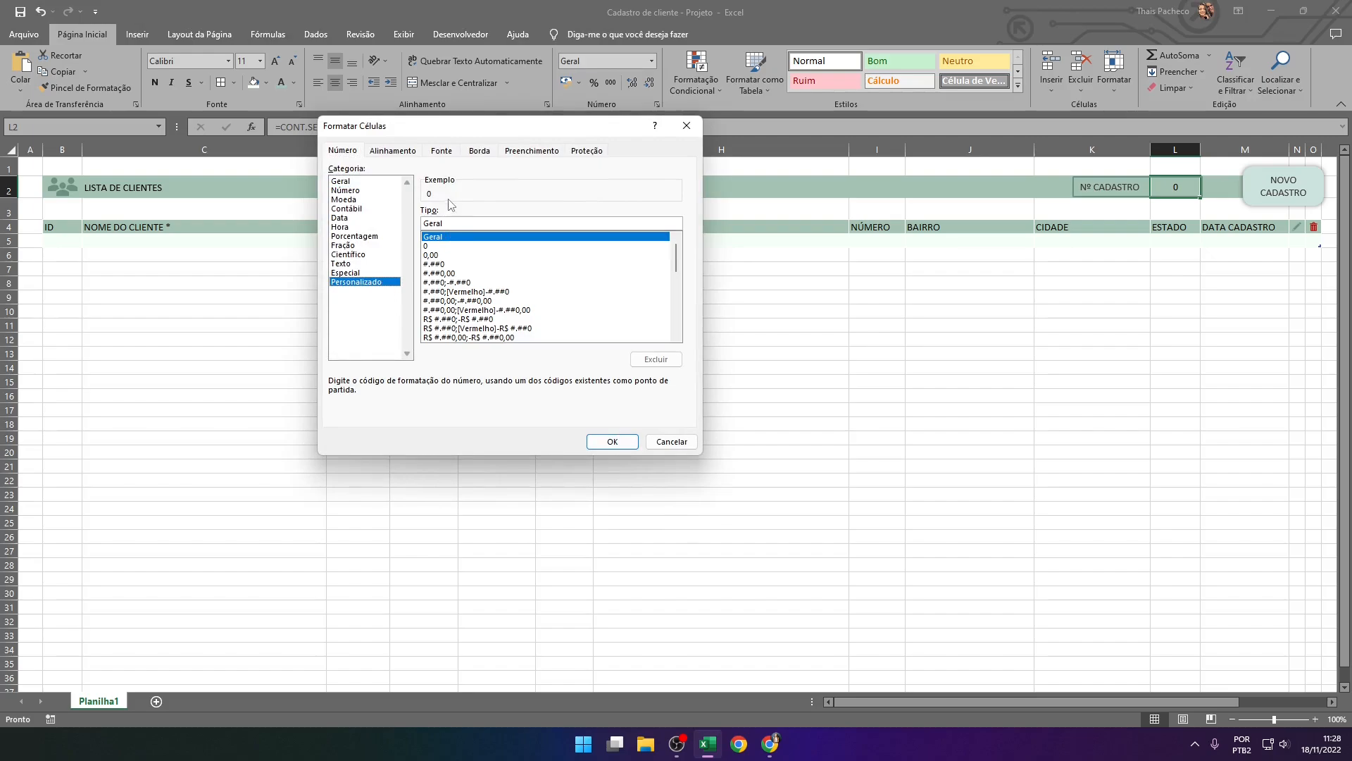
{"action": "double_click", "coordinate": [424, 223]}
{"action": "type", "text": "00"}
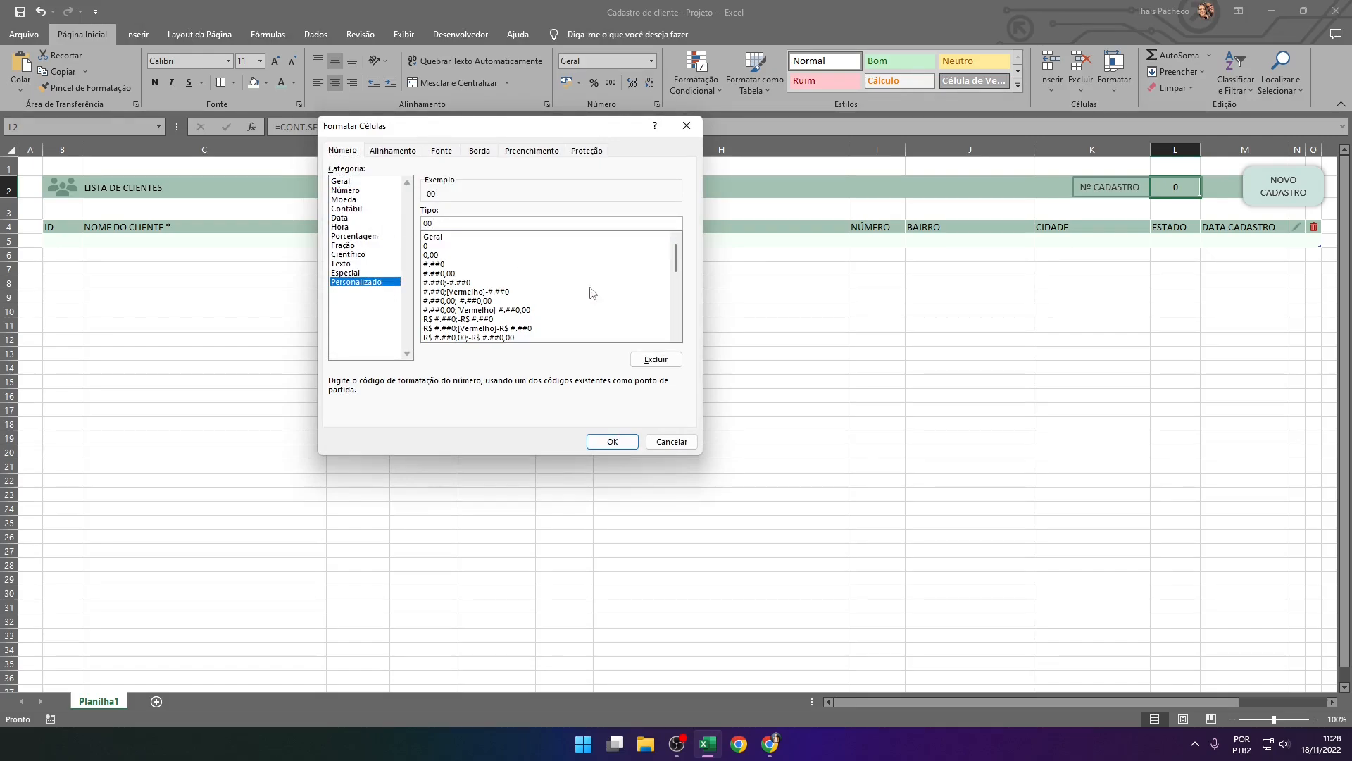
{"action": "left_click", "coordinate": [595, 438]}
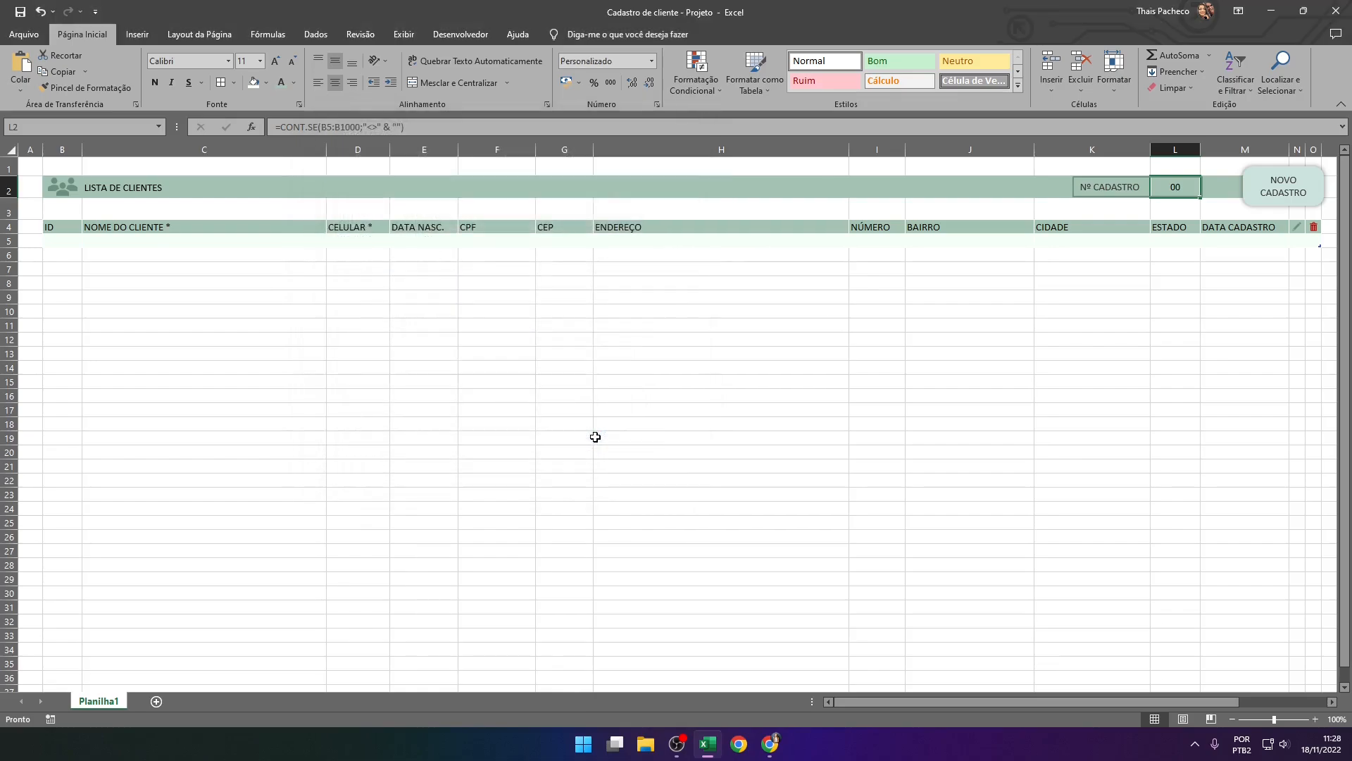
{"action": "left_click", "coordinate": [1111, 326]}
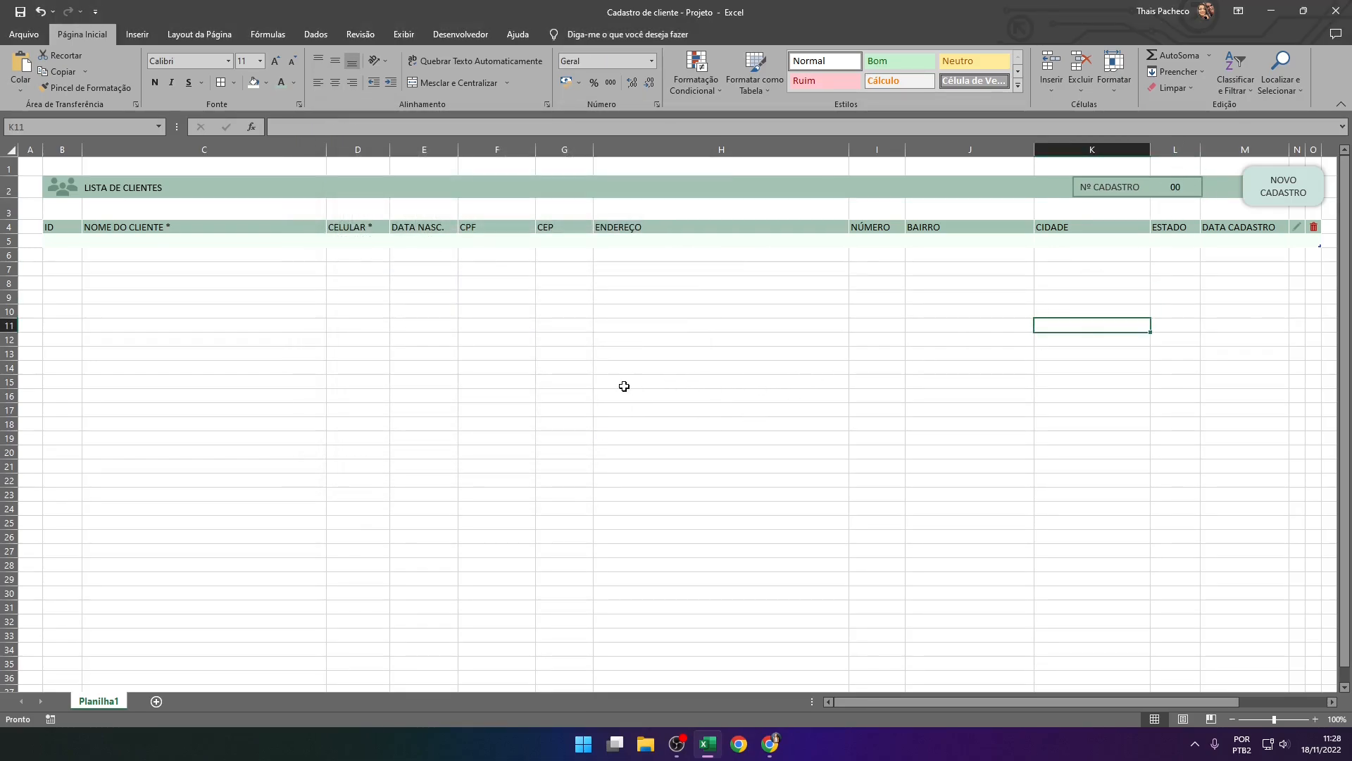
{"action": "left_click", "coordinate": [754, 353]}
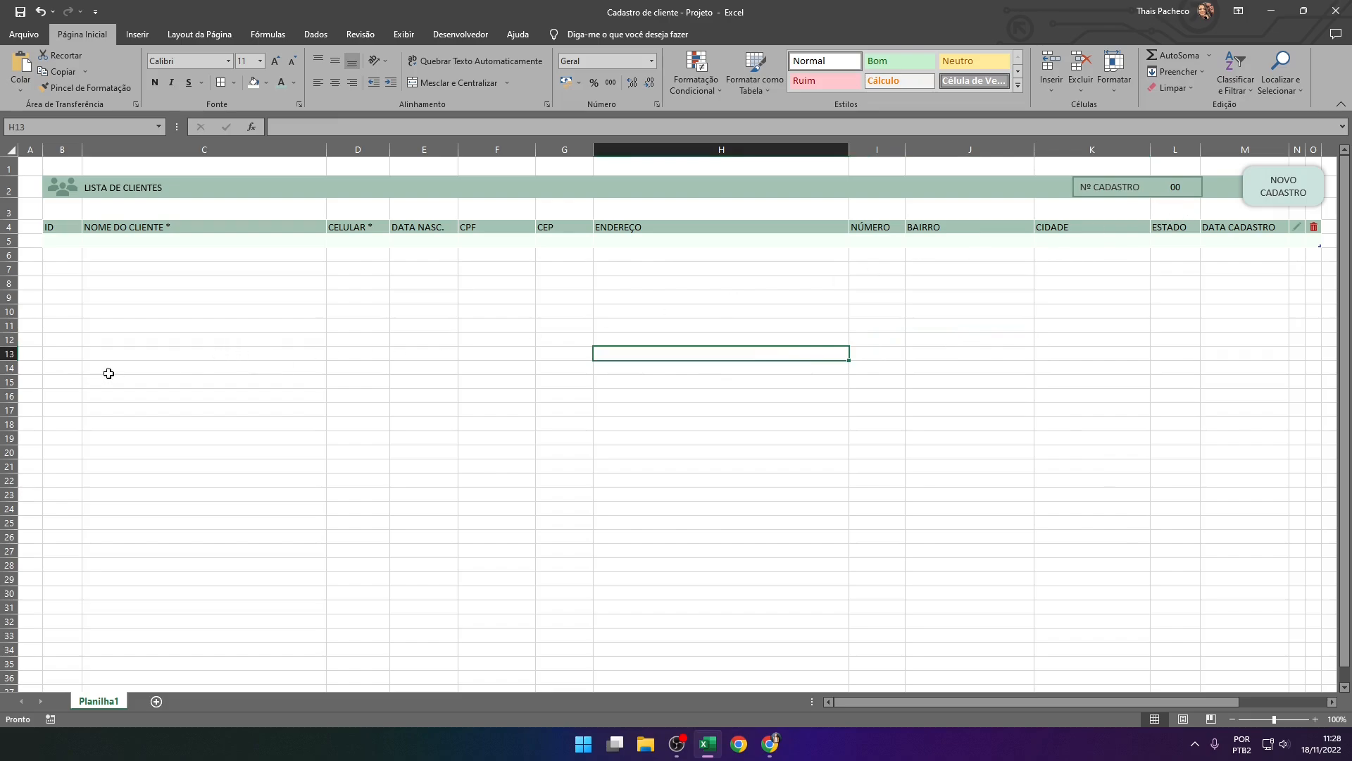
{"action": "left_click", "coordinate": [276, 348]}
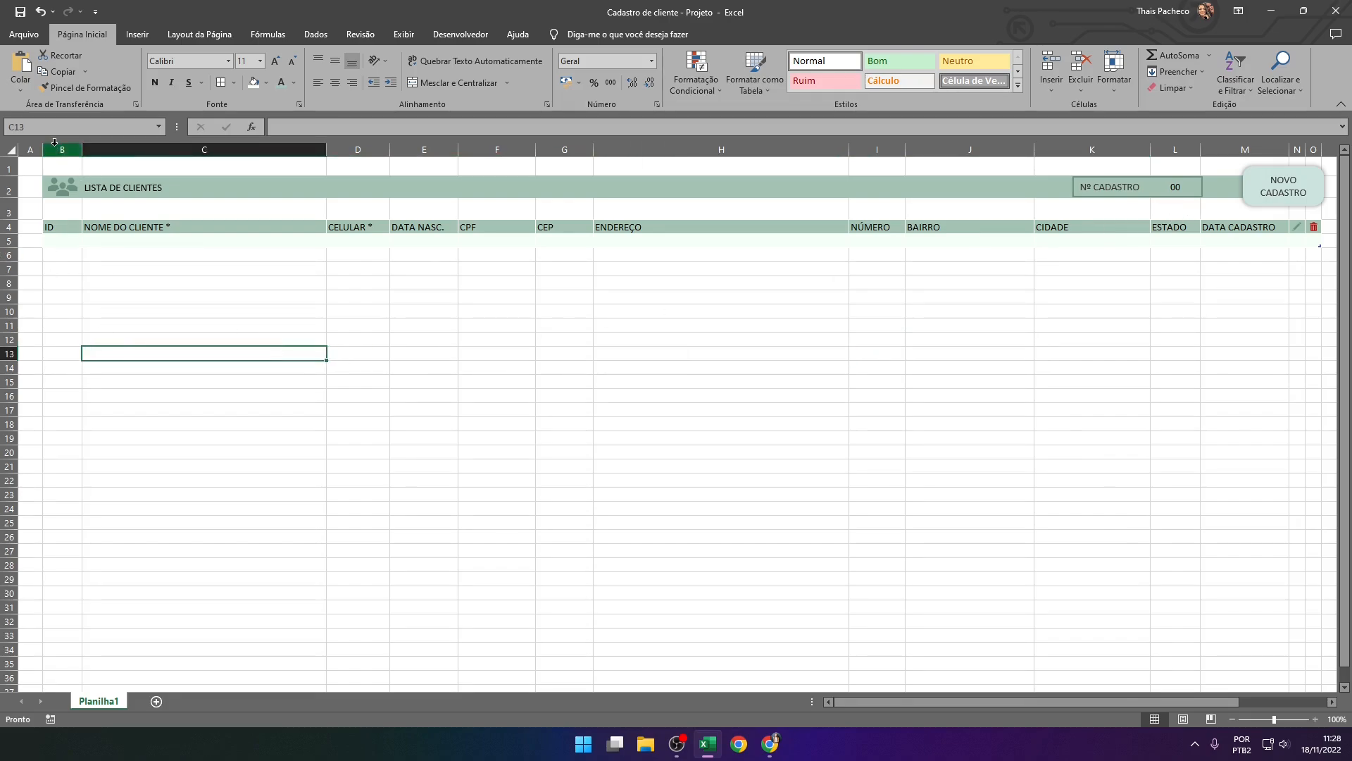
Apply the custom number format 000 to the whole ID column B
{"action": "left_click", "coordinate": [55, 141]}
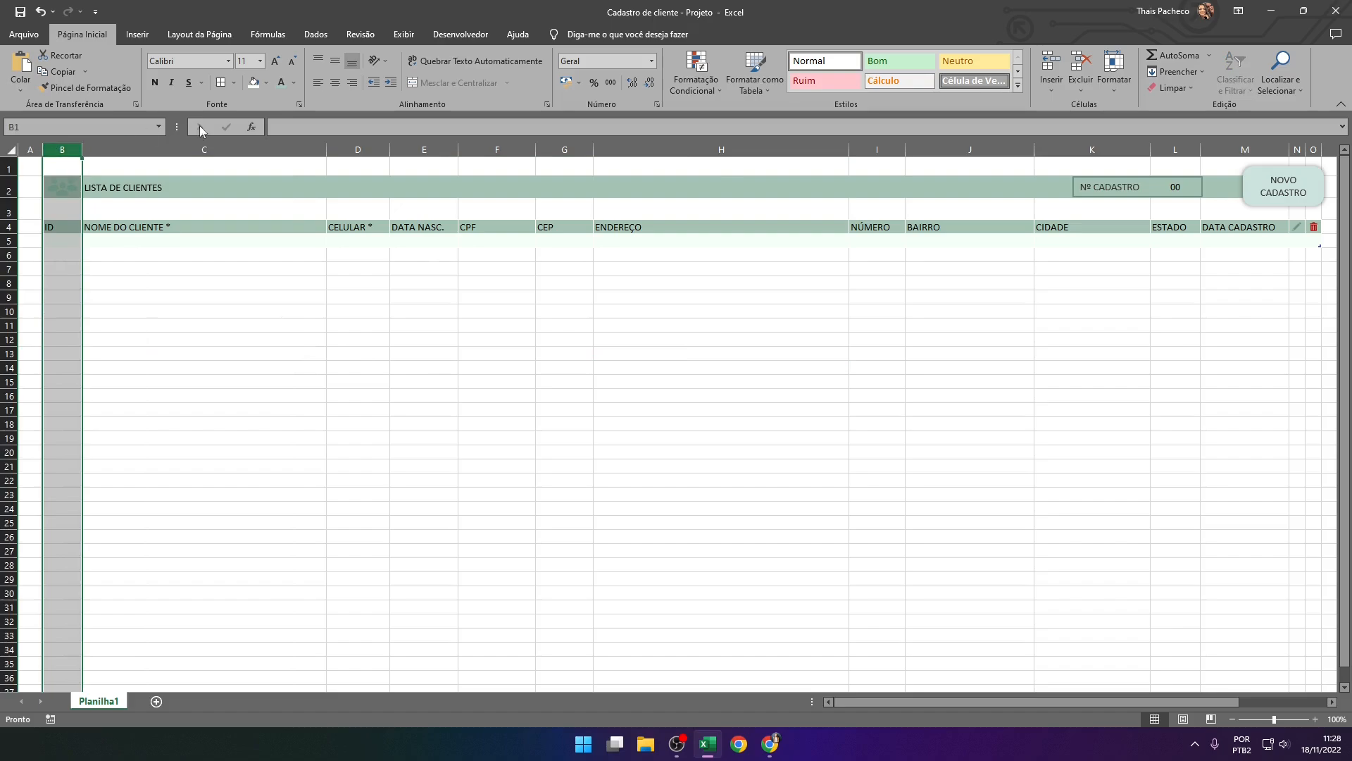
{"action": "left_click", "coordinate": [652, 63]}
{"action": "left_click", "coordinate": [635, 421]}
{"action": "left_click", "coordinate": [356, 282]}
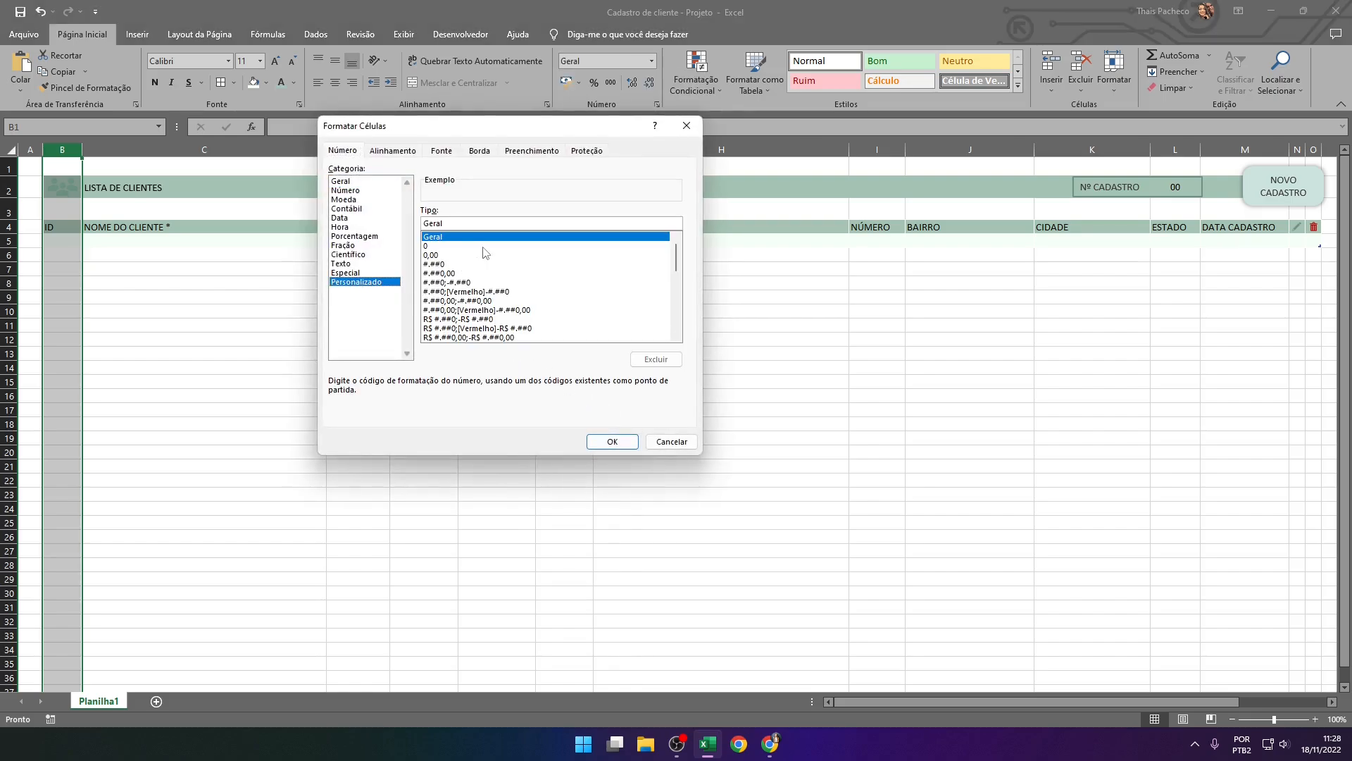
{"action": "double_click", "coordinate": [476, 223]}
{"action": "type", "text": "000"}
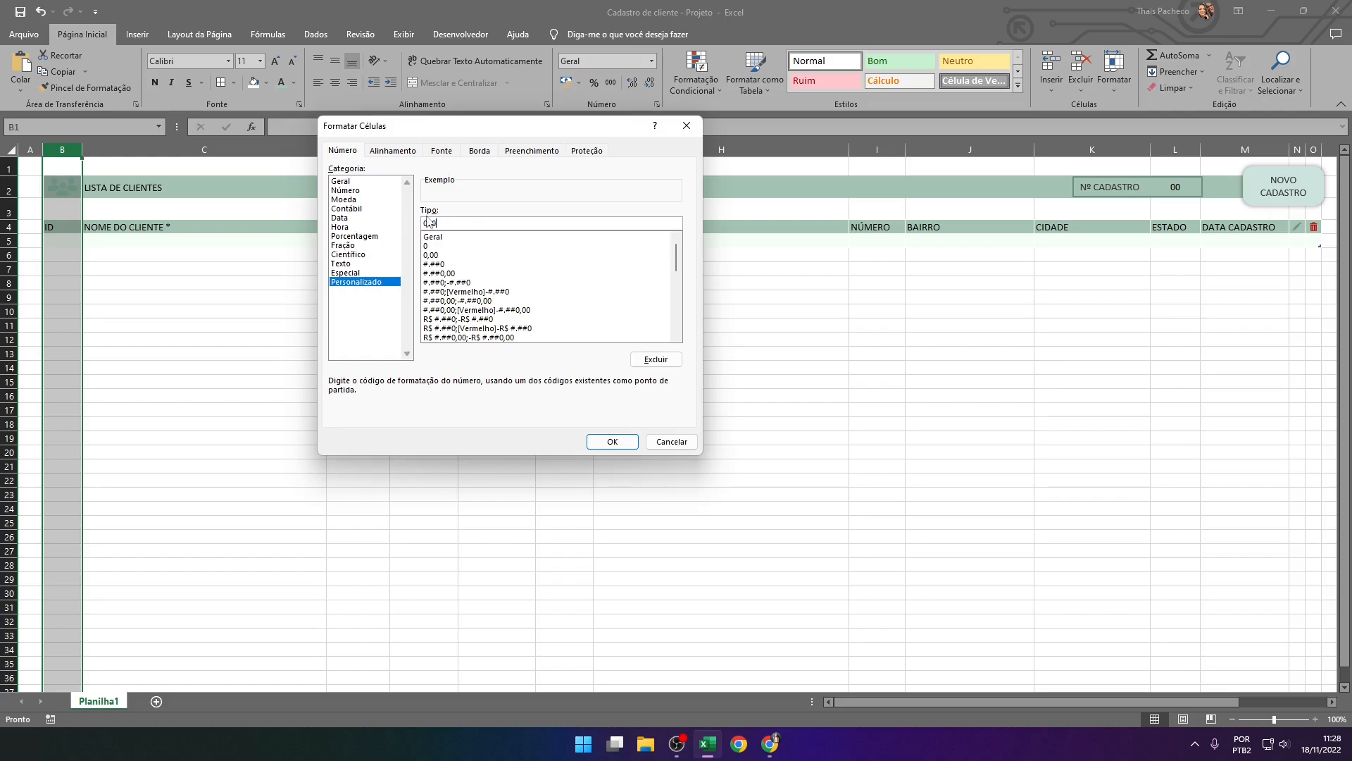
{"action": "left_click", "coordinate": [612, 441]}
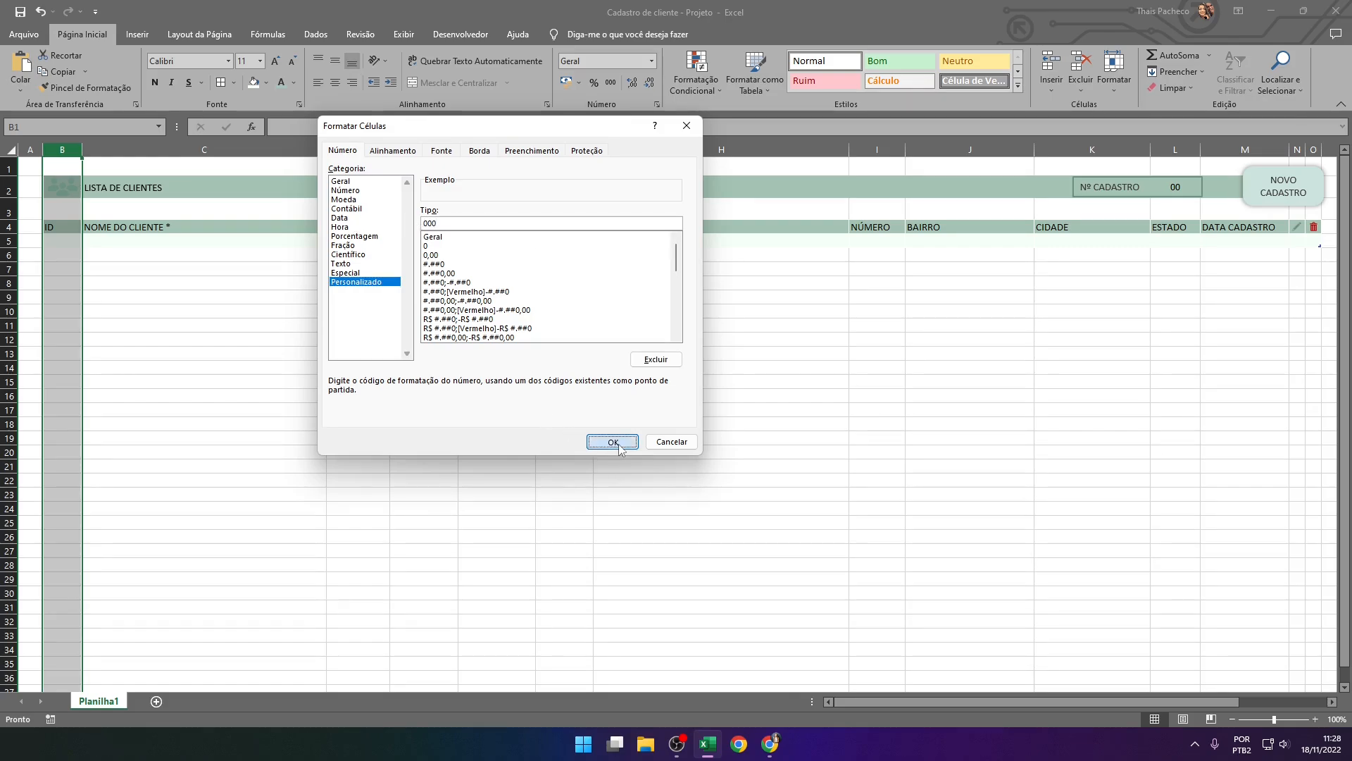
{"action": "left_click", "coordinate": [140, 290]}
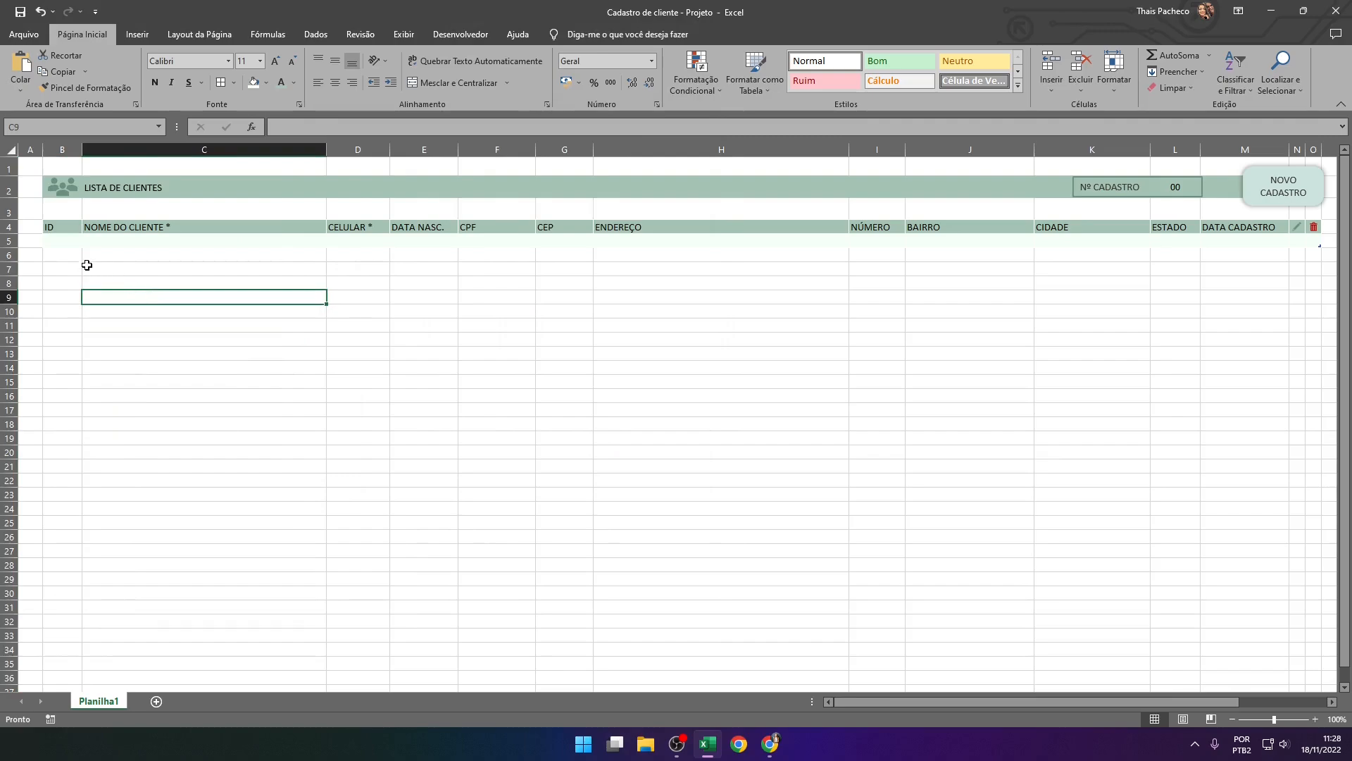
Enter 1 as a trial ID in cell B5 to test the counter and the ID format
{"action": "left_click", "coordinate": [59, 240]}
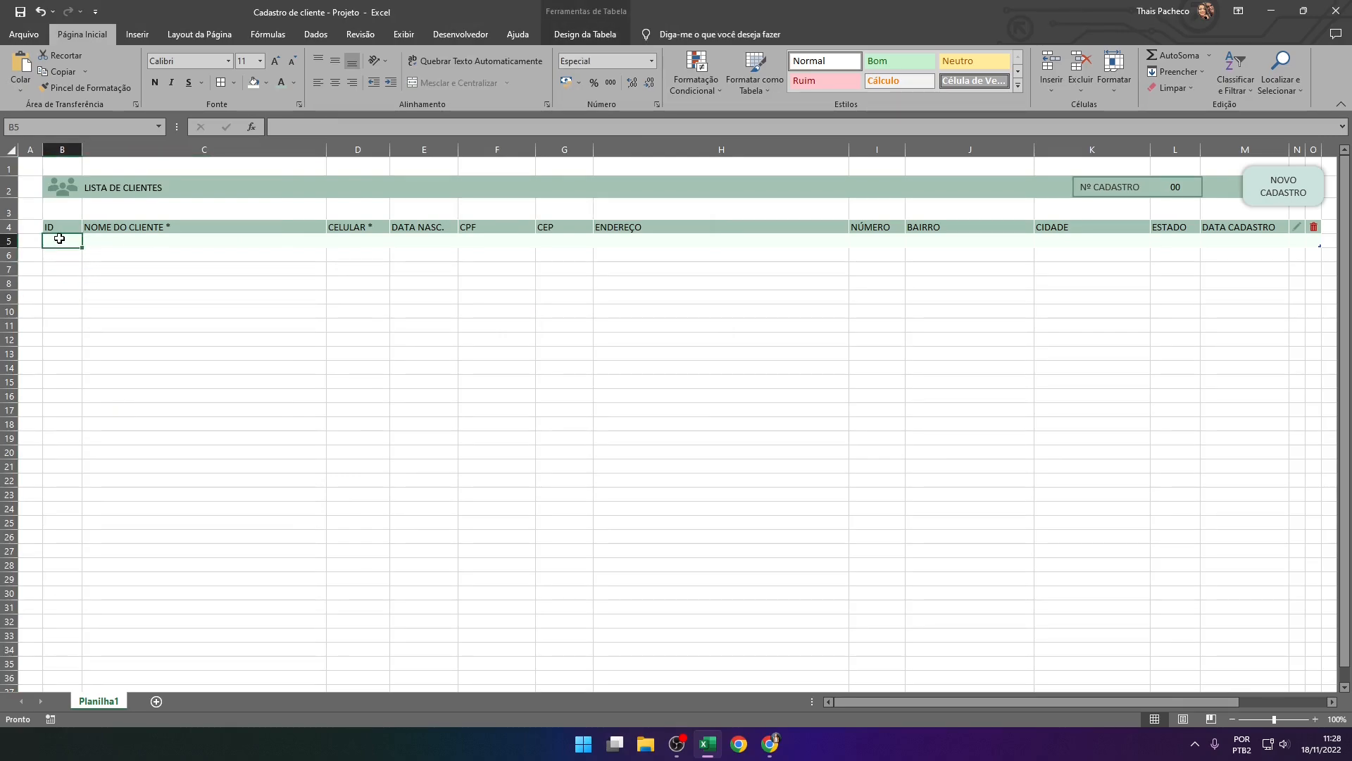
{"action": "type", "text": "1"}
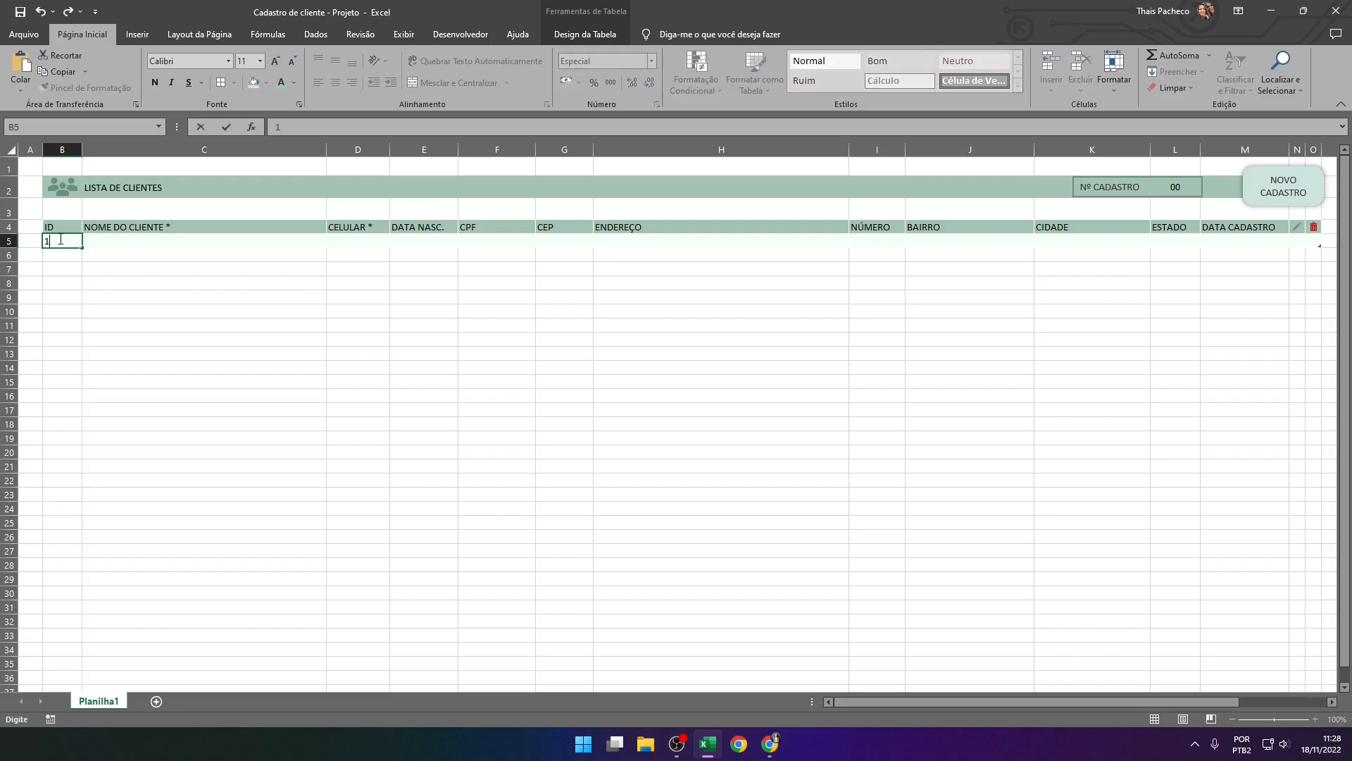
{"action": "key", "text": "Tab"}
{"action": "left_click", "coordinate": [59, 239]}
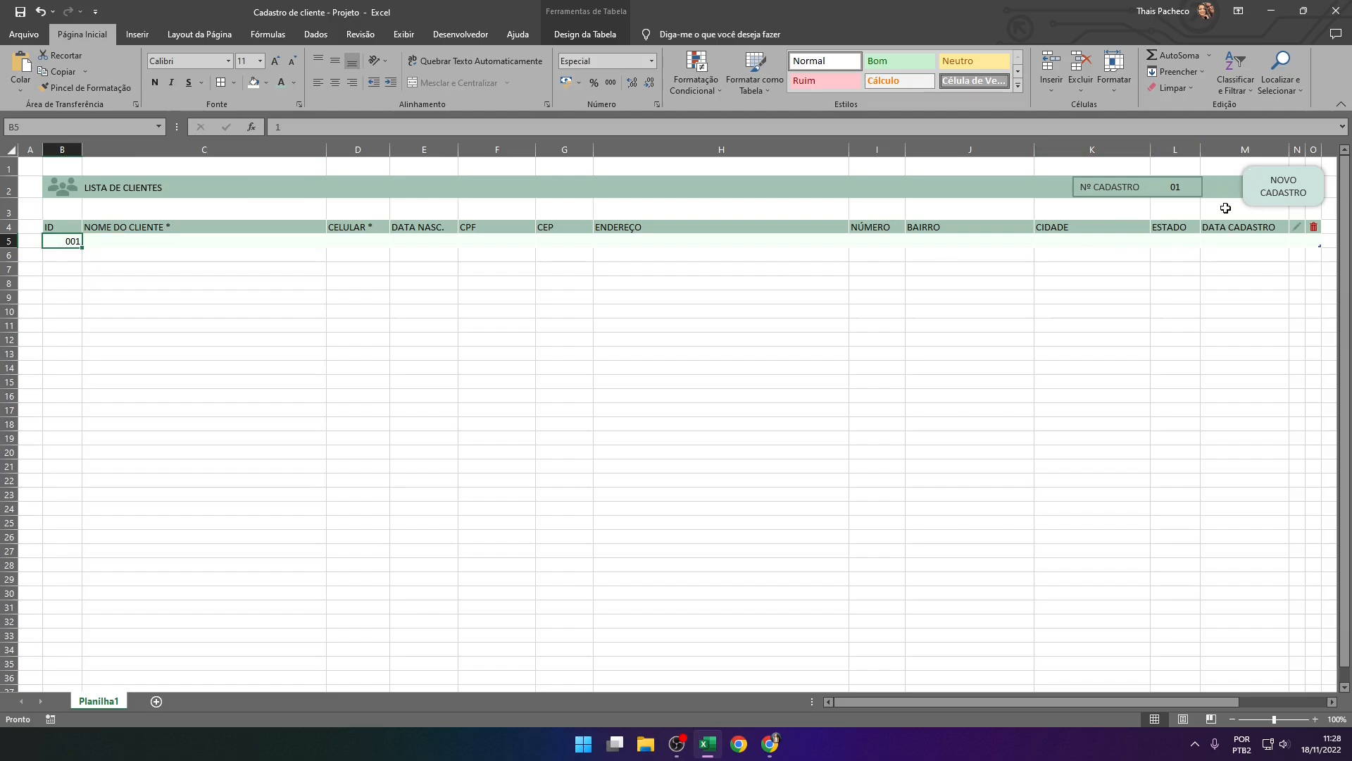
{"action": "left_click", "coordinate": [221, 299]}
{"action": "left_click", "coordinate": [67, 244]}
Center the contents of the whole ID column B horizontally
{"action": "left_click", "coordinate": [62, 149]}
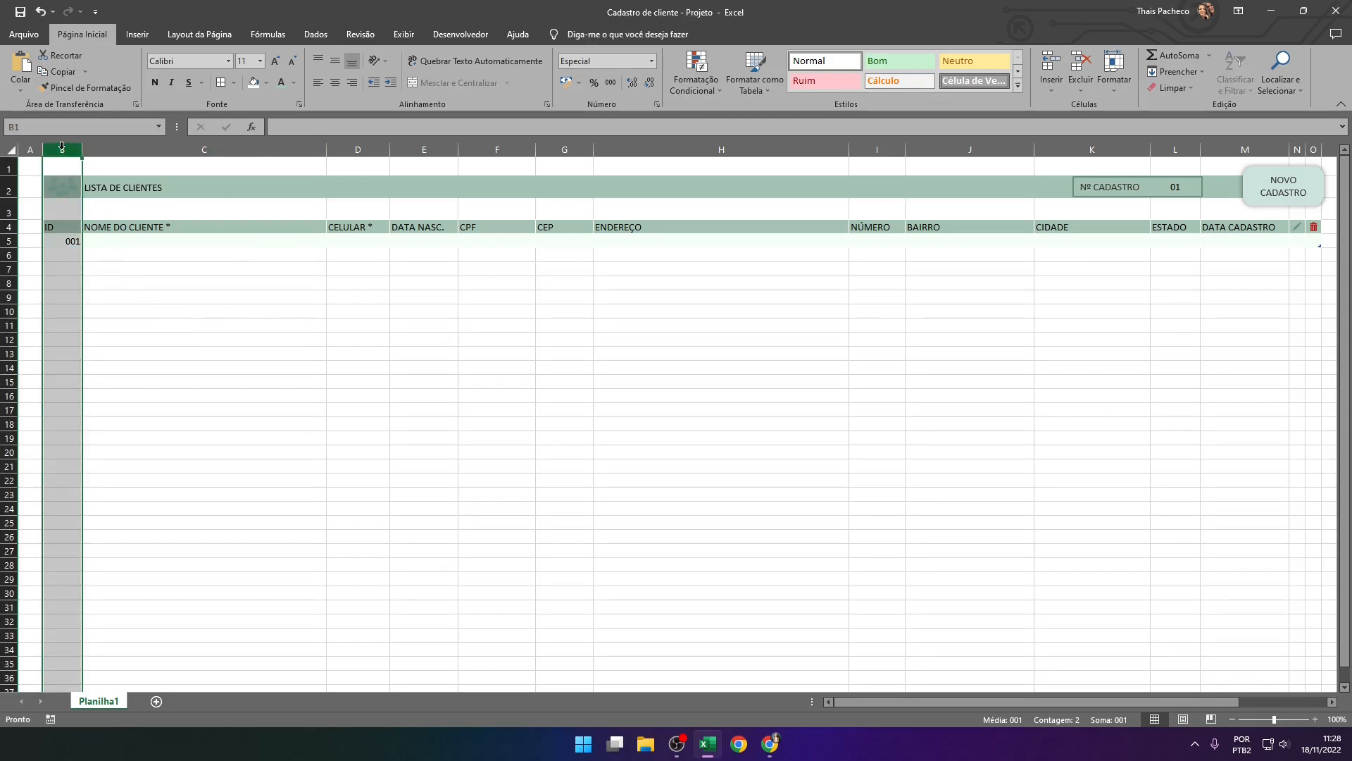
{"action": "left_click", "coordinate": [336, 83]}
{"action": "left_click", "coordinate": [283, 338]}
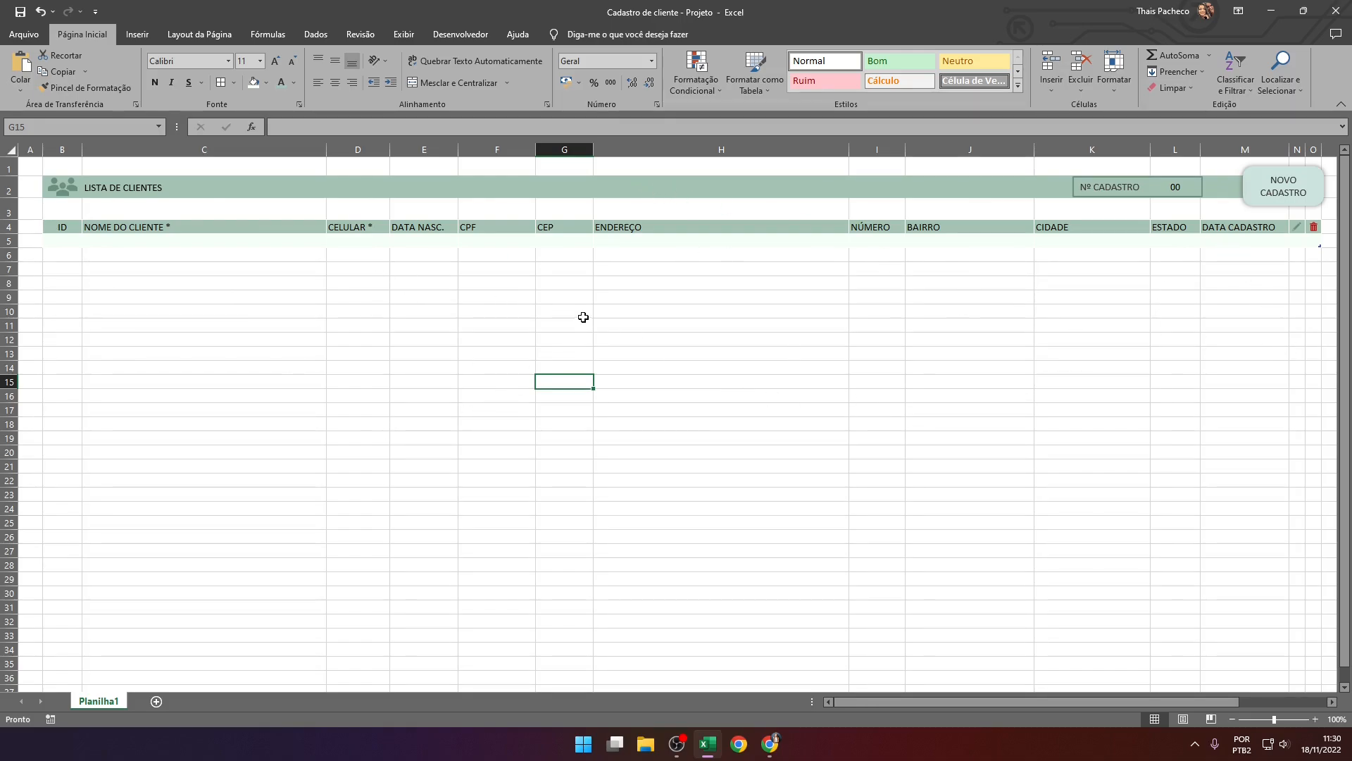
Hide the worksheet gridlines and the formula bar
{"action": "left_click", "coordinate": [410, 35]}
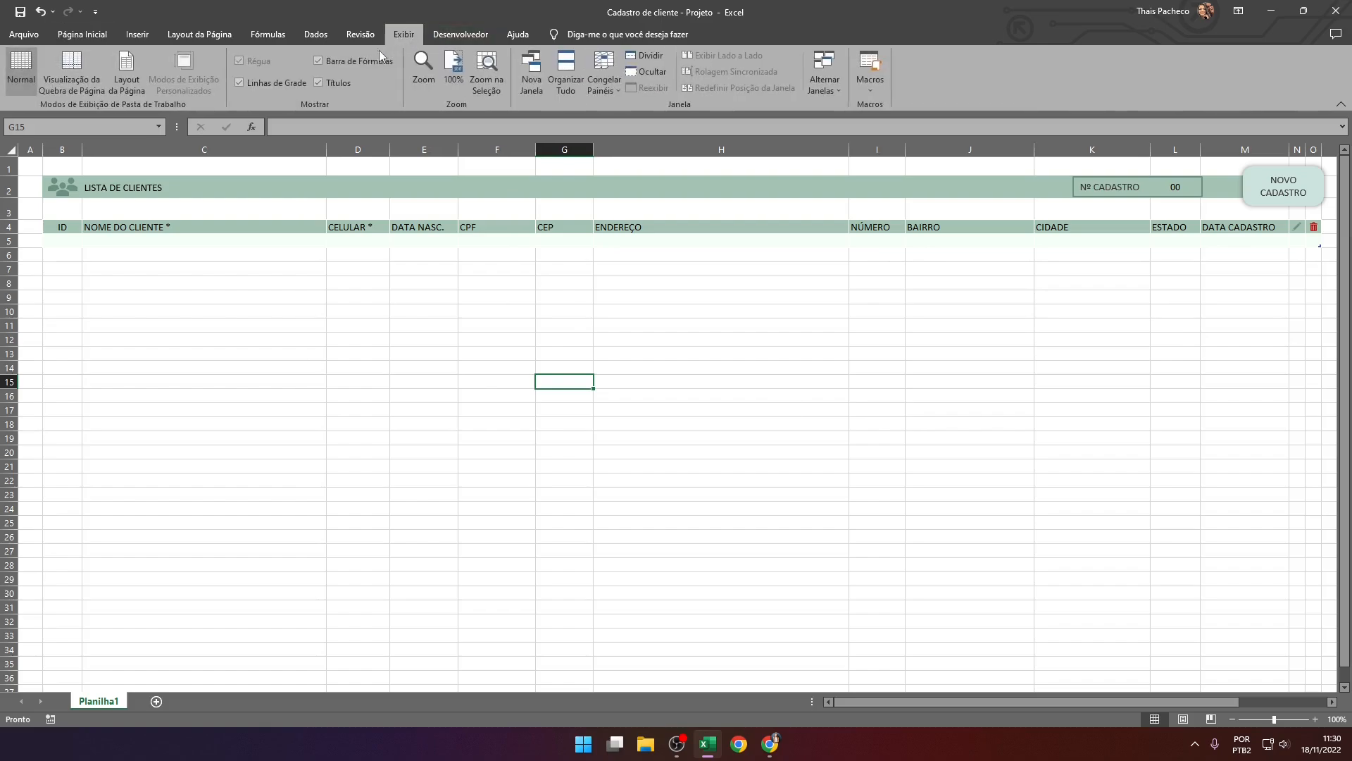
{"action": "left_click", "coordinate": [261, 82]}
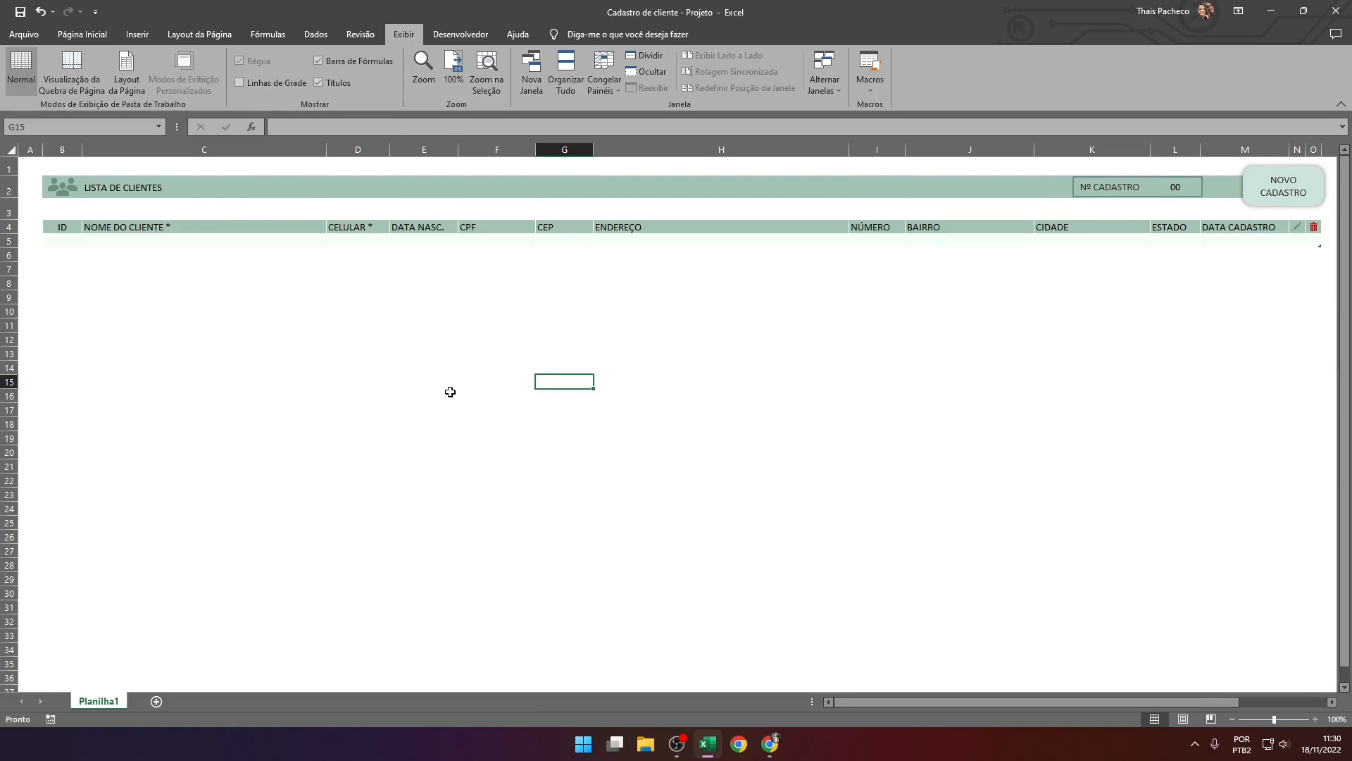
{"action": "left_click", "coordinate": [328, 61]}
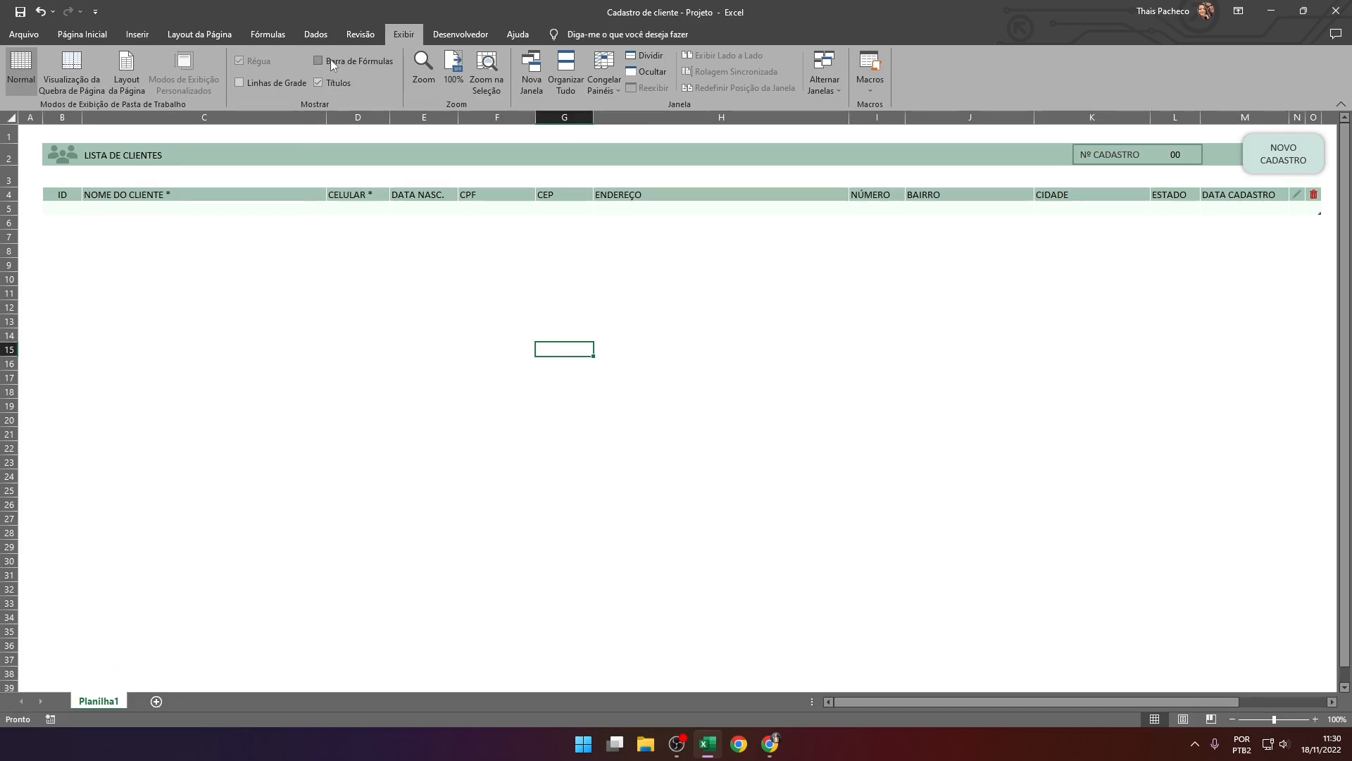
Hide the row and column headings briefly and show them again
{"action": "left_click", "coordinate": [331, 83]}
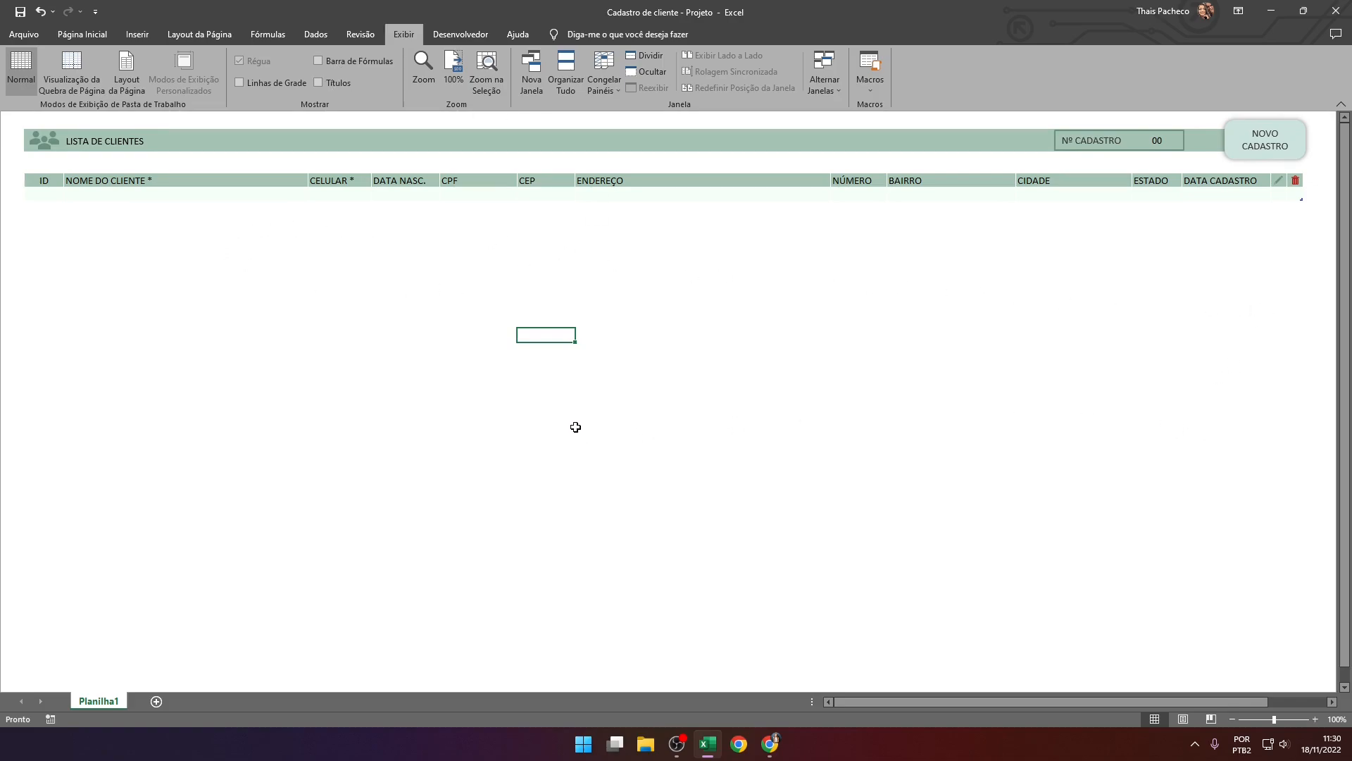
{"action": "left_click", "coordinate": [323, 84]}
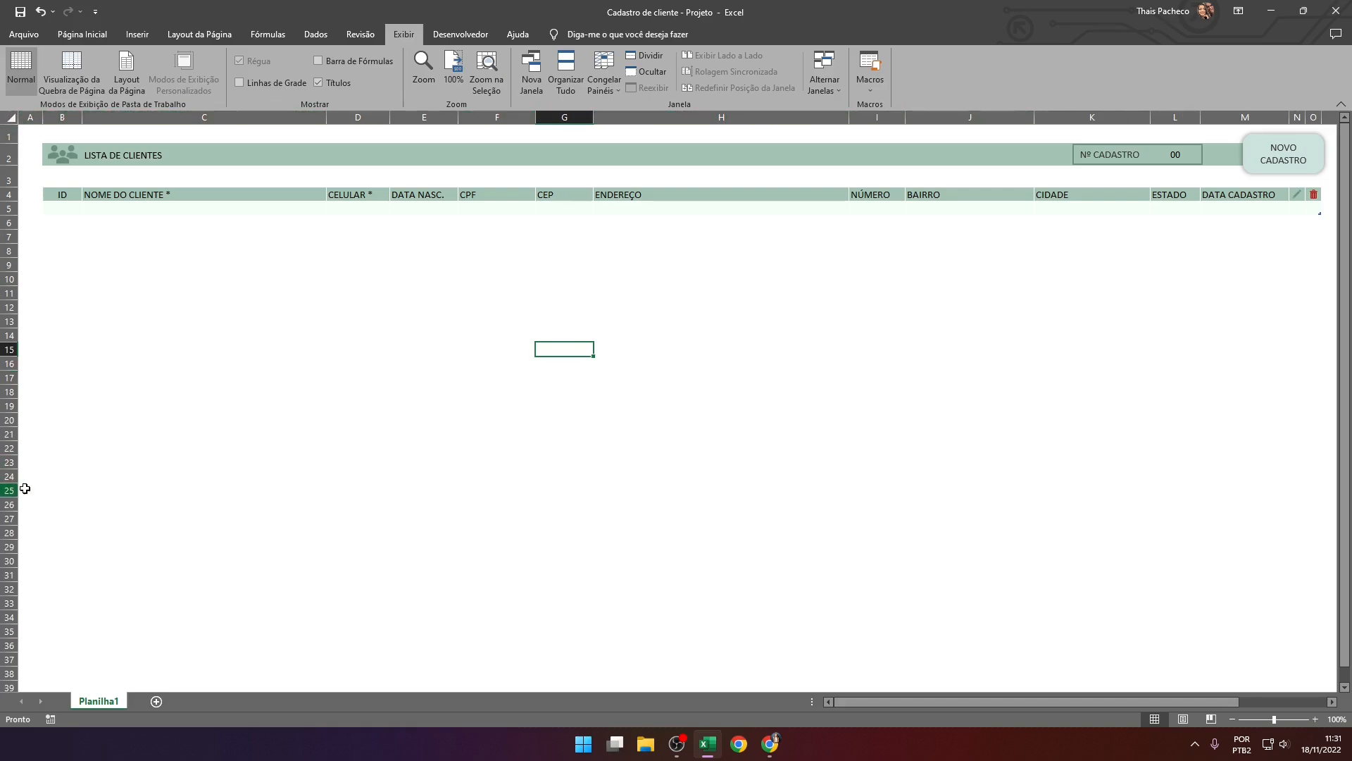
{"action": "left_click", "coordinate": [462, 391]}
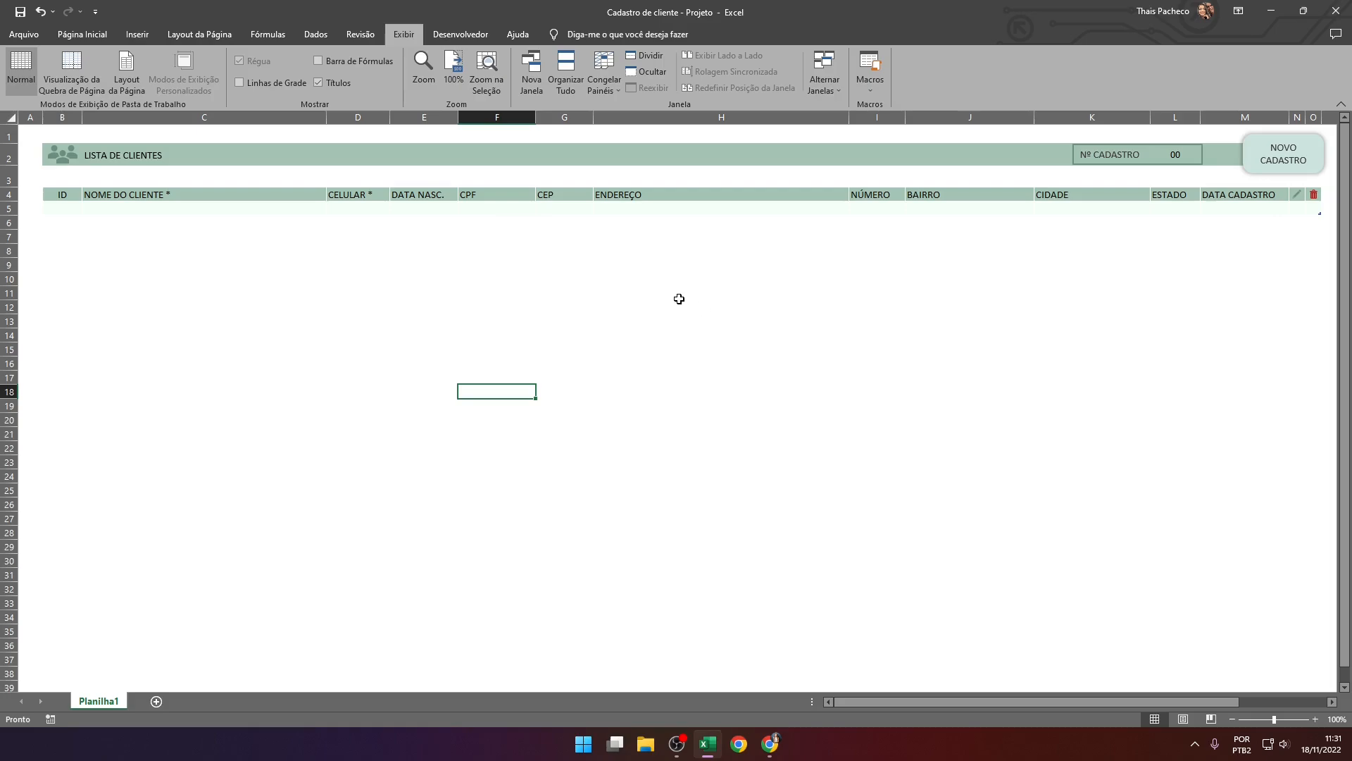
{"action": "left_click", "coordinate": [83, 35]}
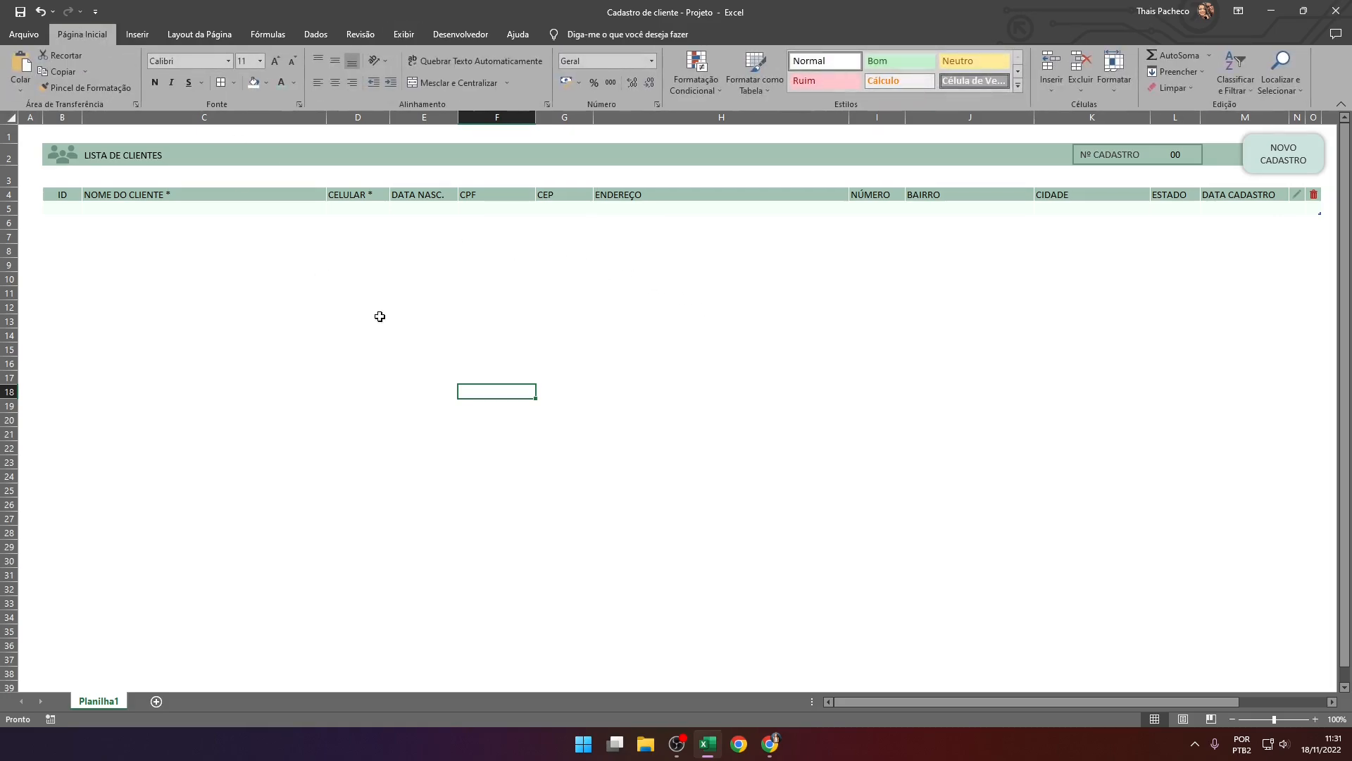